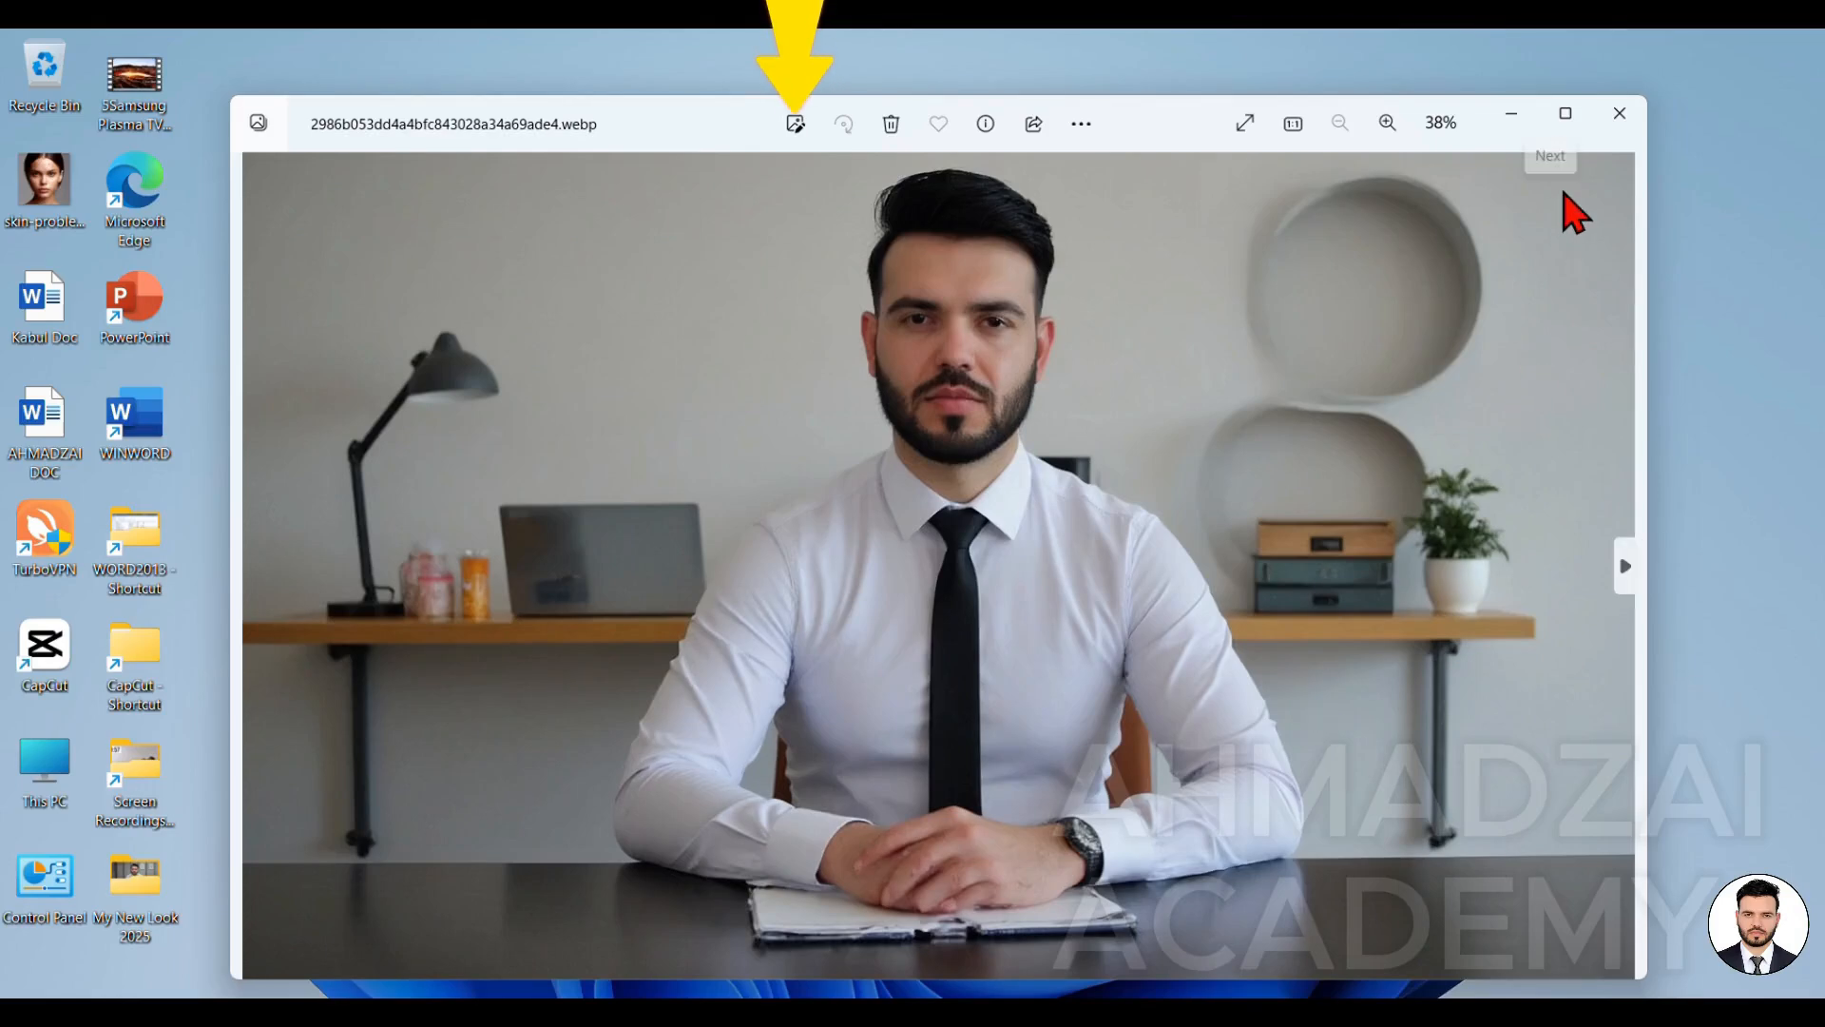
# Maximize the photo viewer window and open the photo in the image editor
pyautogui.moveTo(1572, 120)
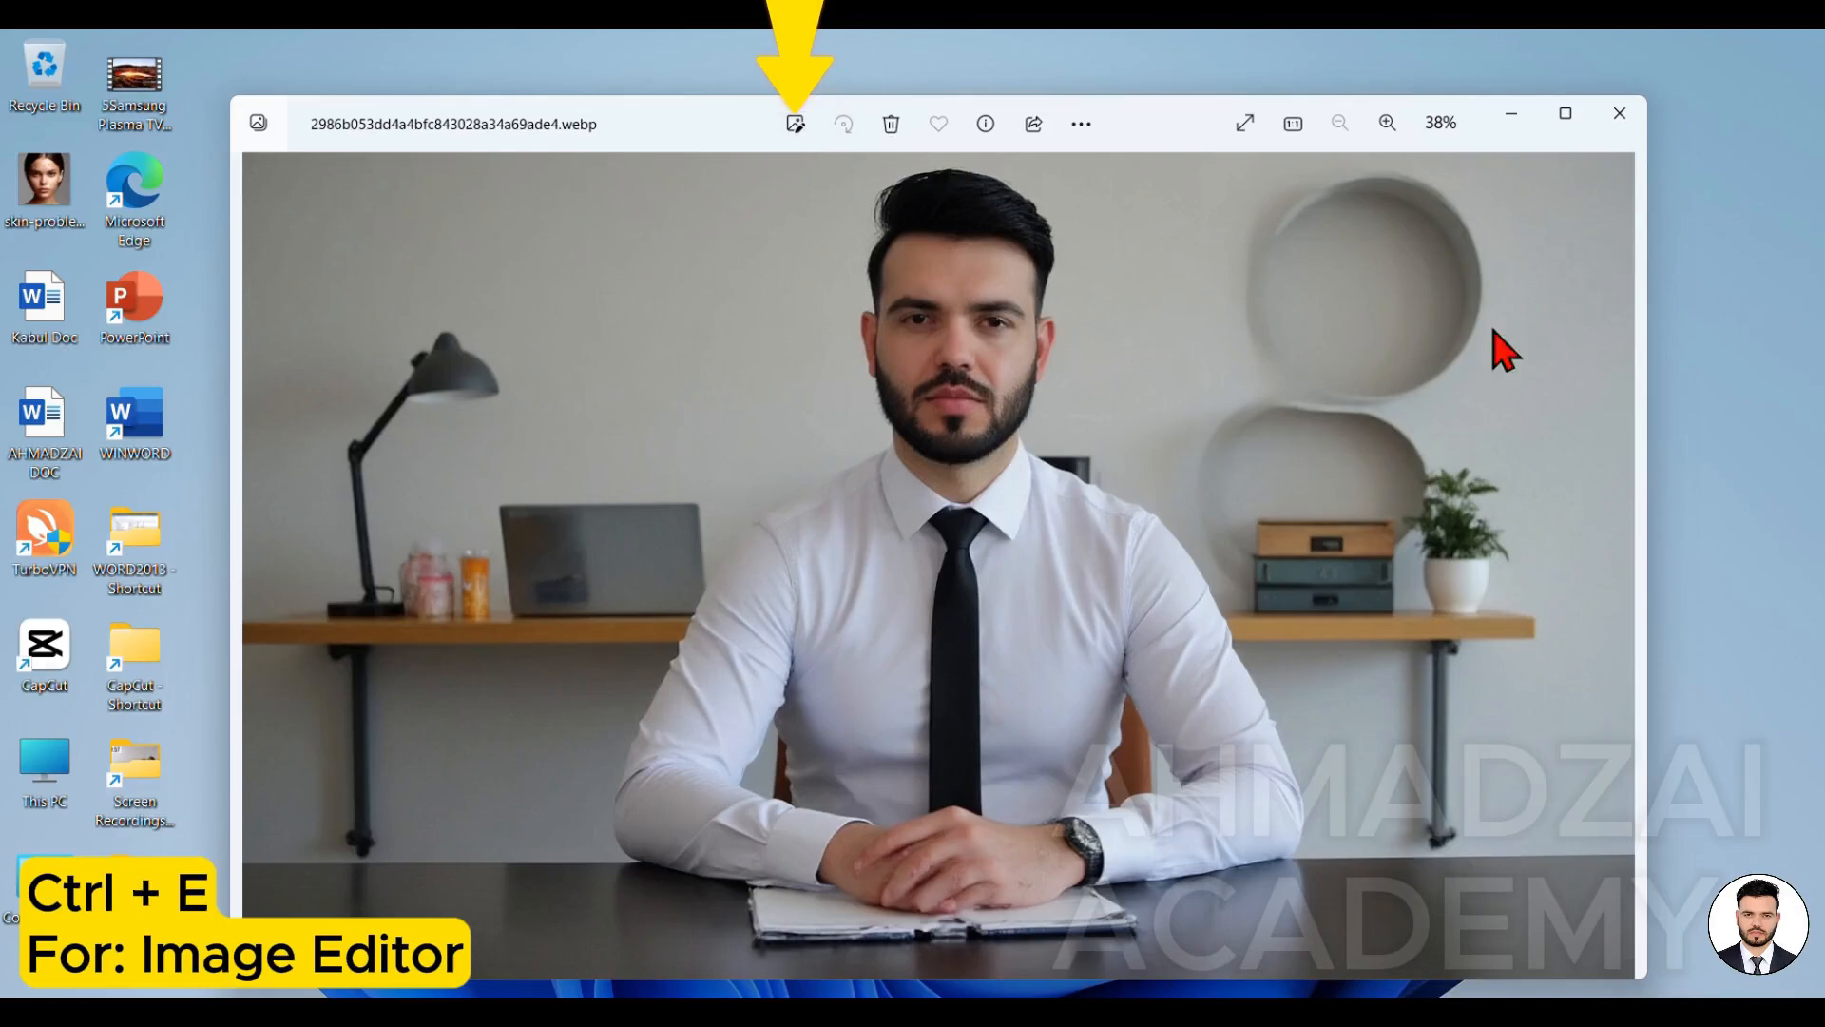
pyautogui.click(1573, 121)
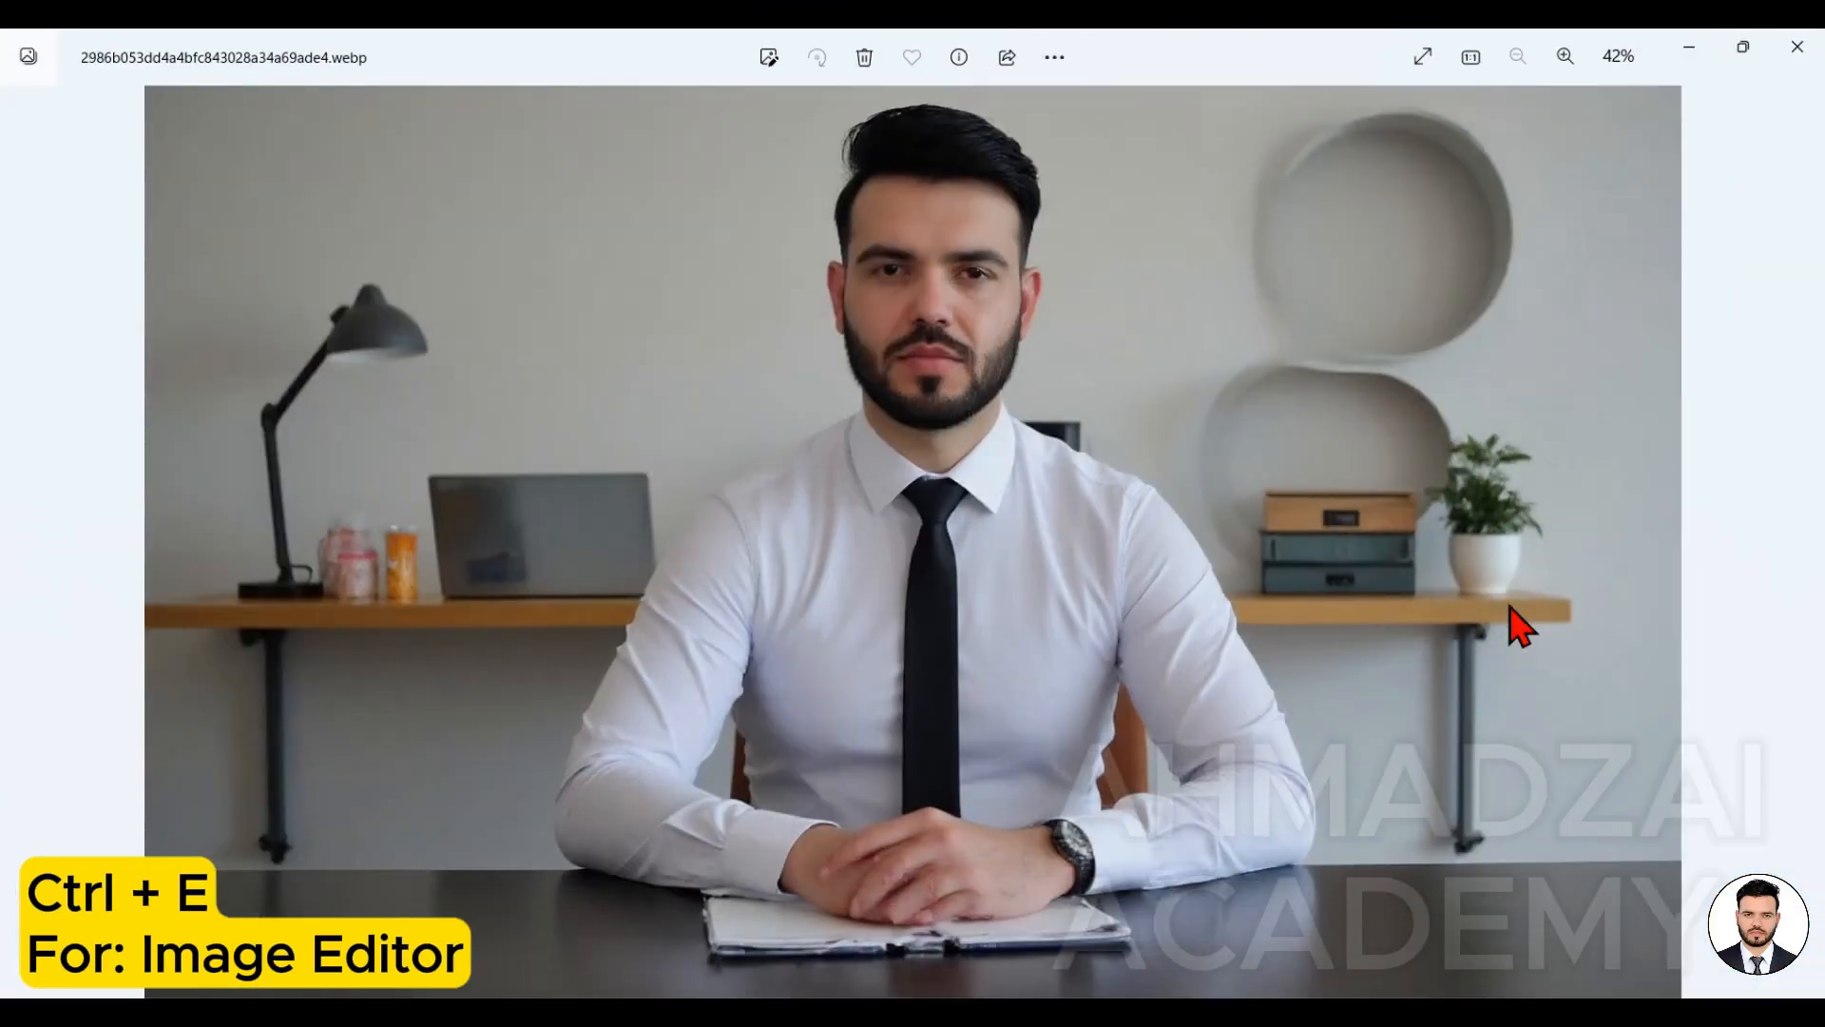
pyautogui.hotkey('ctrl', 'e')
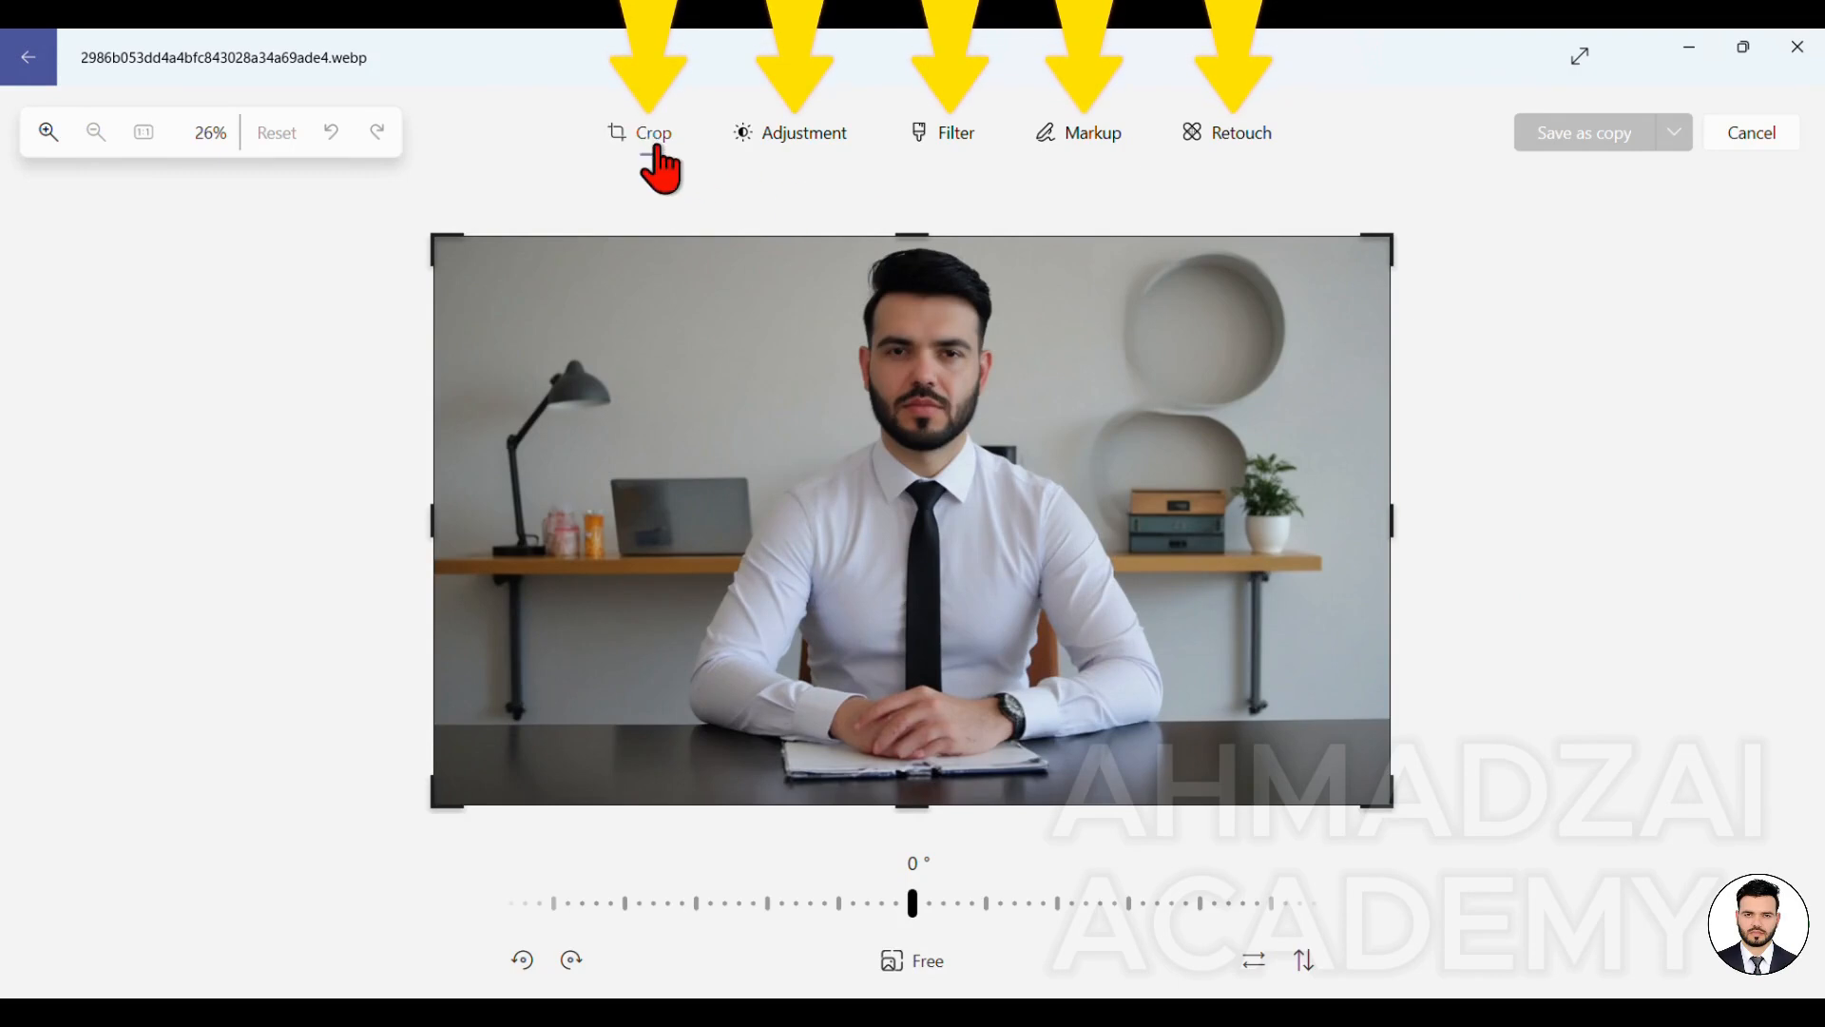
# Look through the Adjustment, Filter, Markup and Retouch tools of the editor, and return to Crop
pyautogui.click(799, 133)
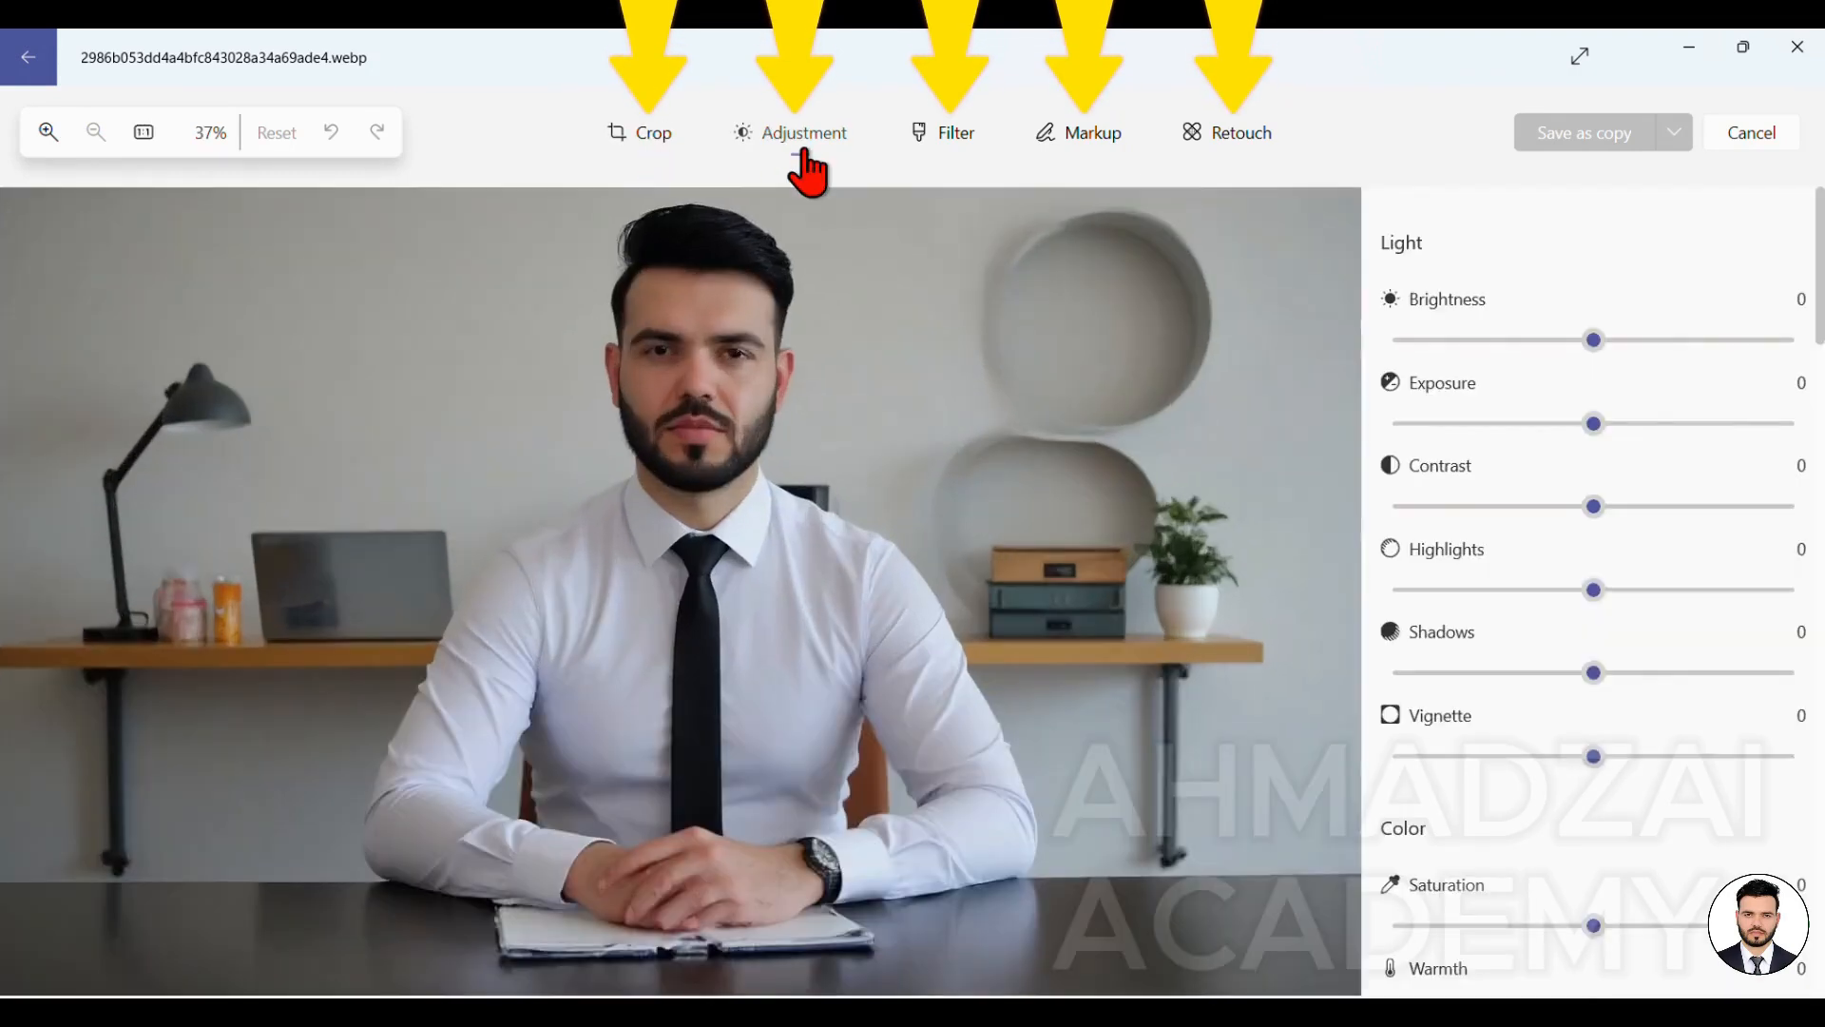
pyautogui.click(962, 145)
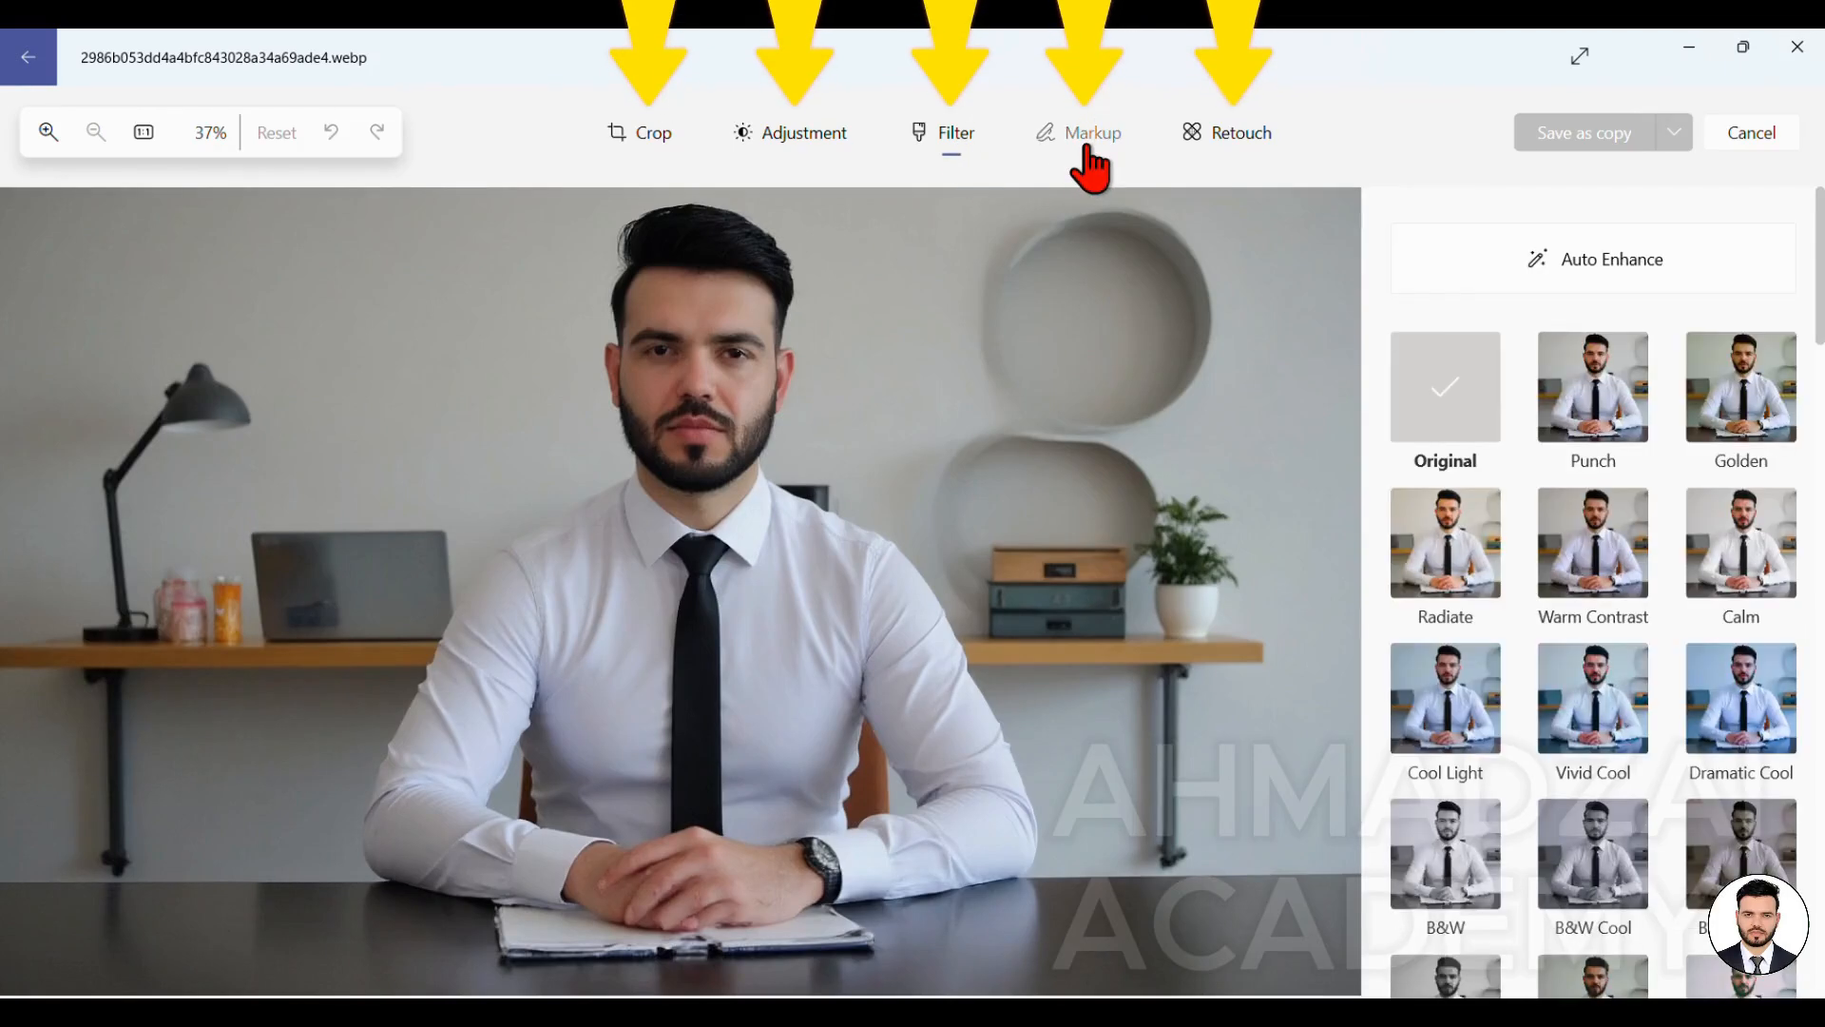
pyautogui.click(1090, 161)
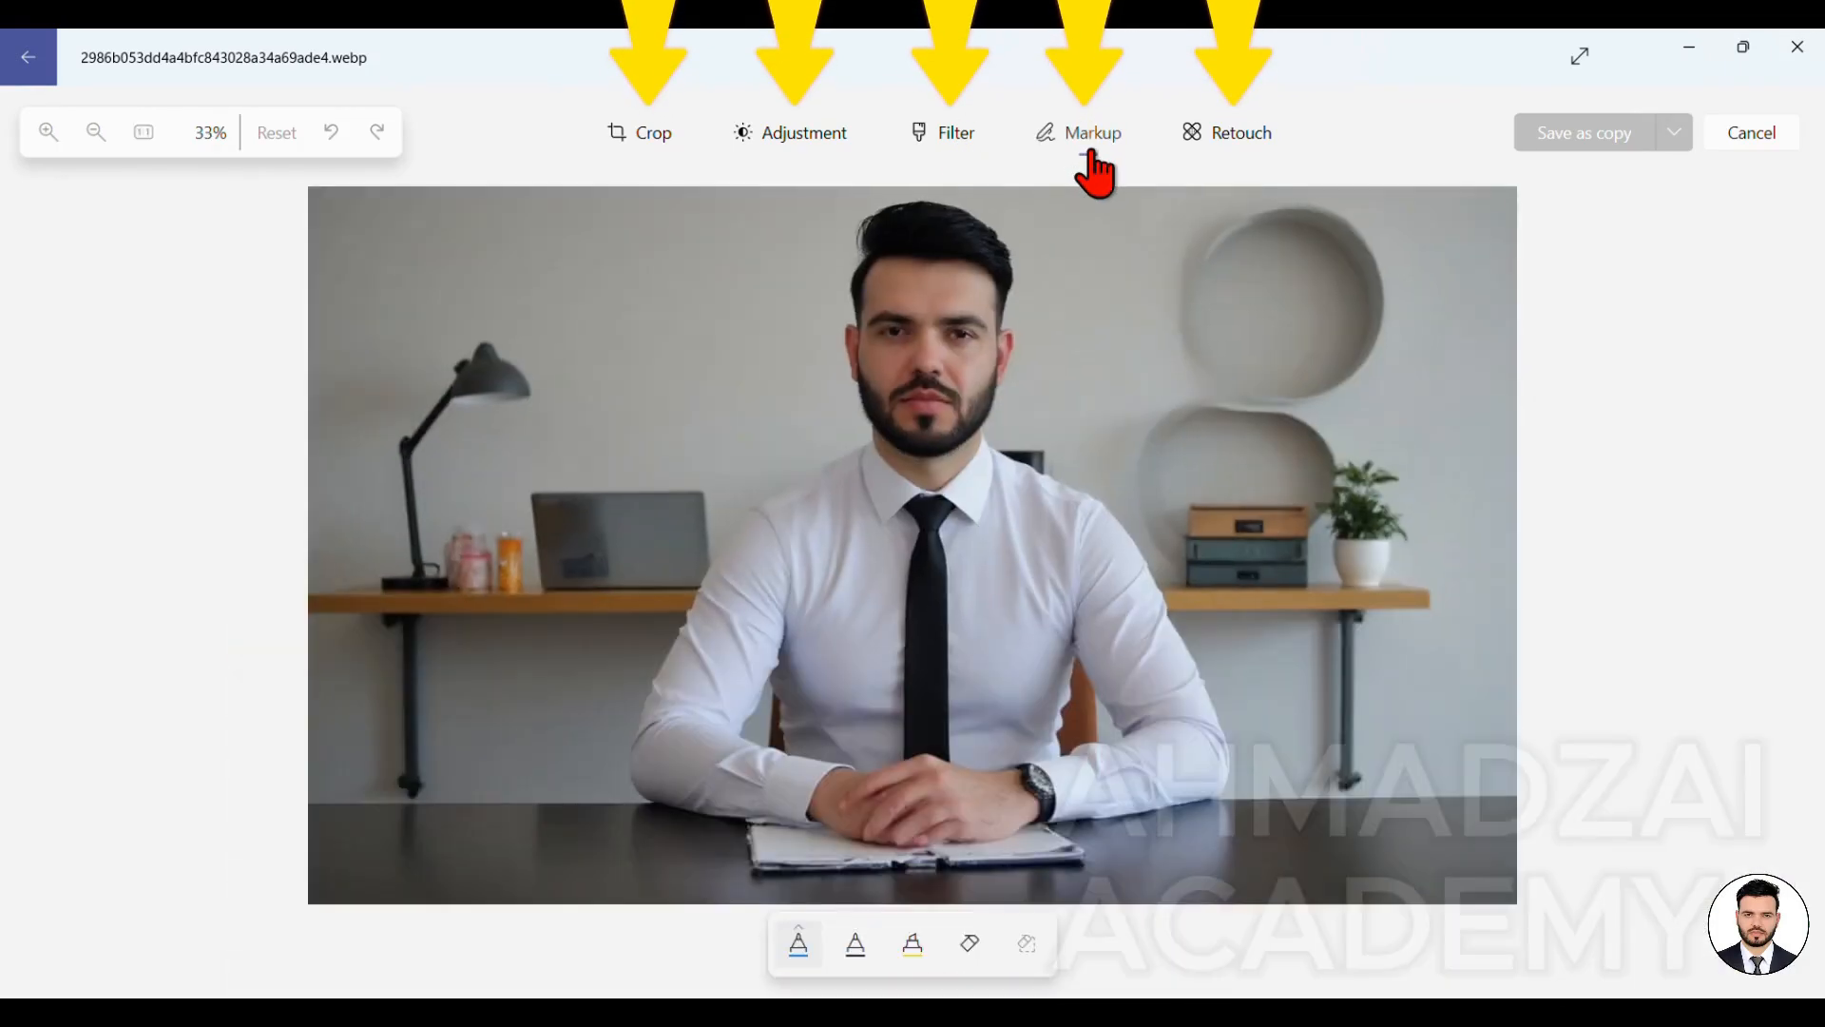
pyautogui.click(1236, 171)
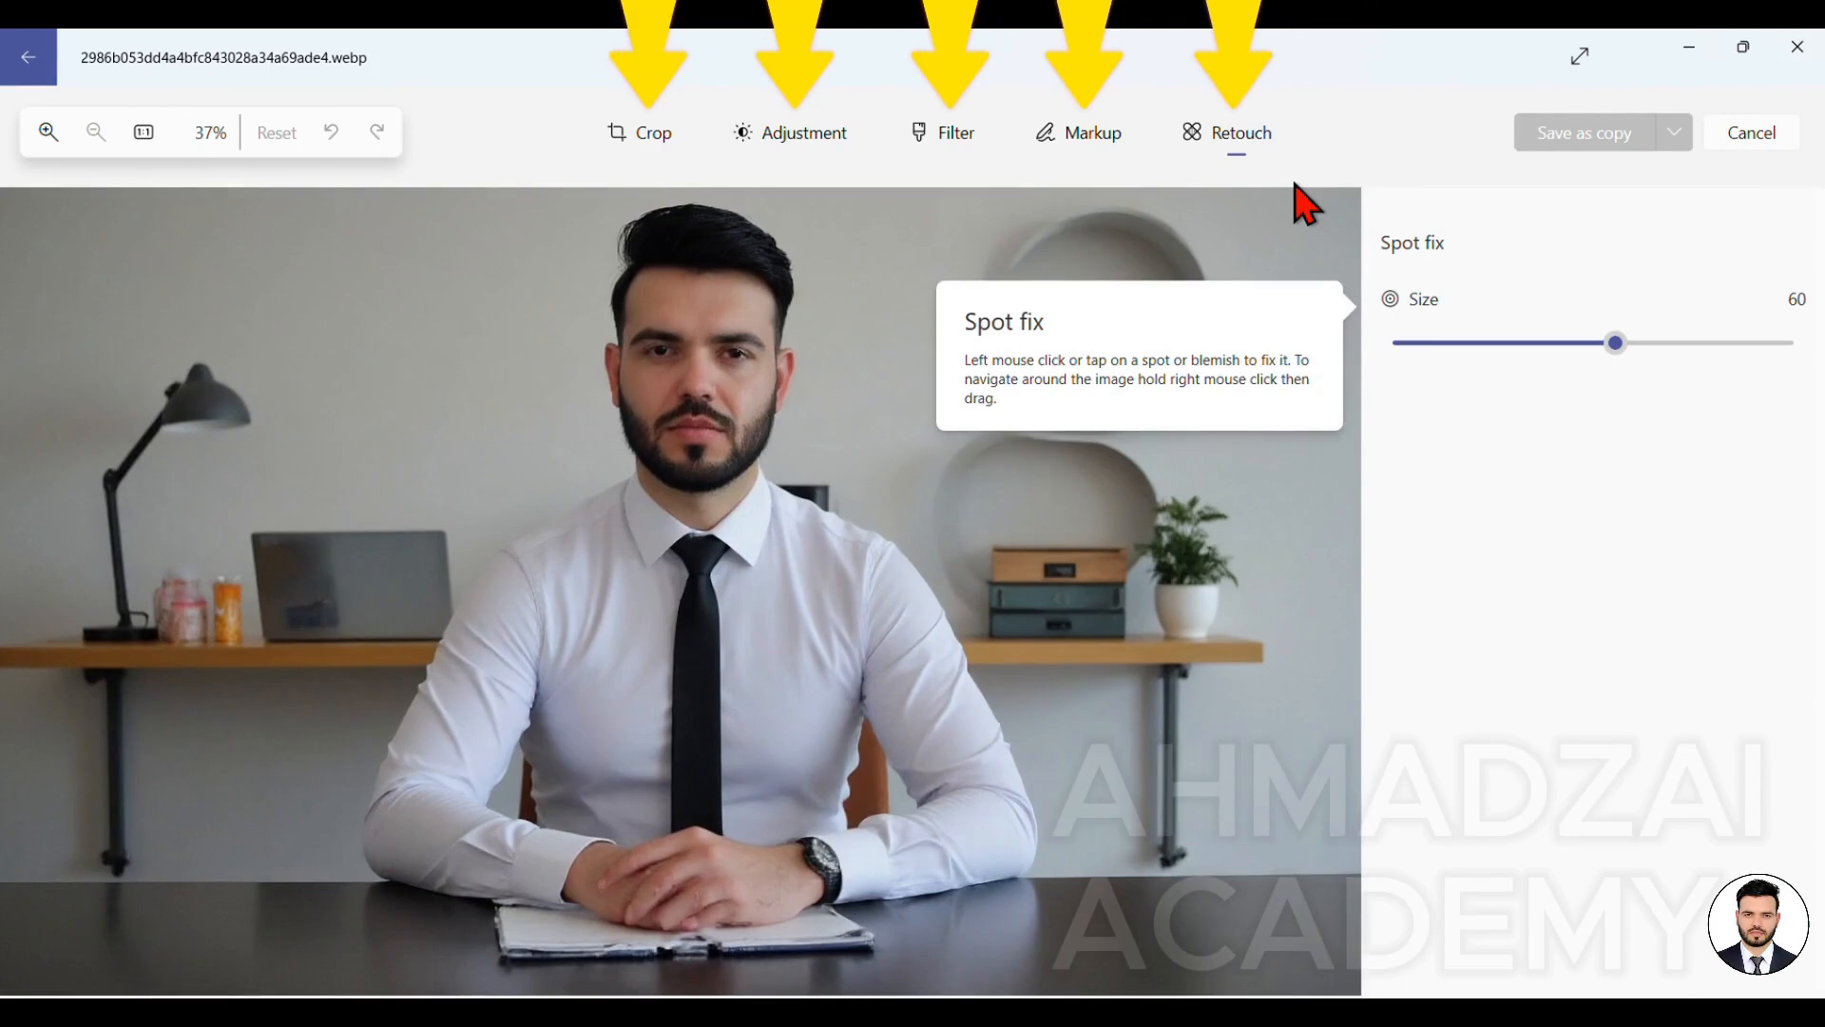
pyautogui.click(667, 143)
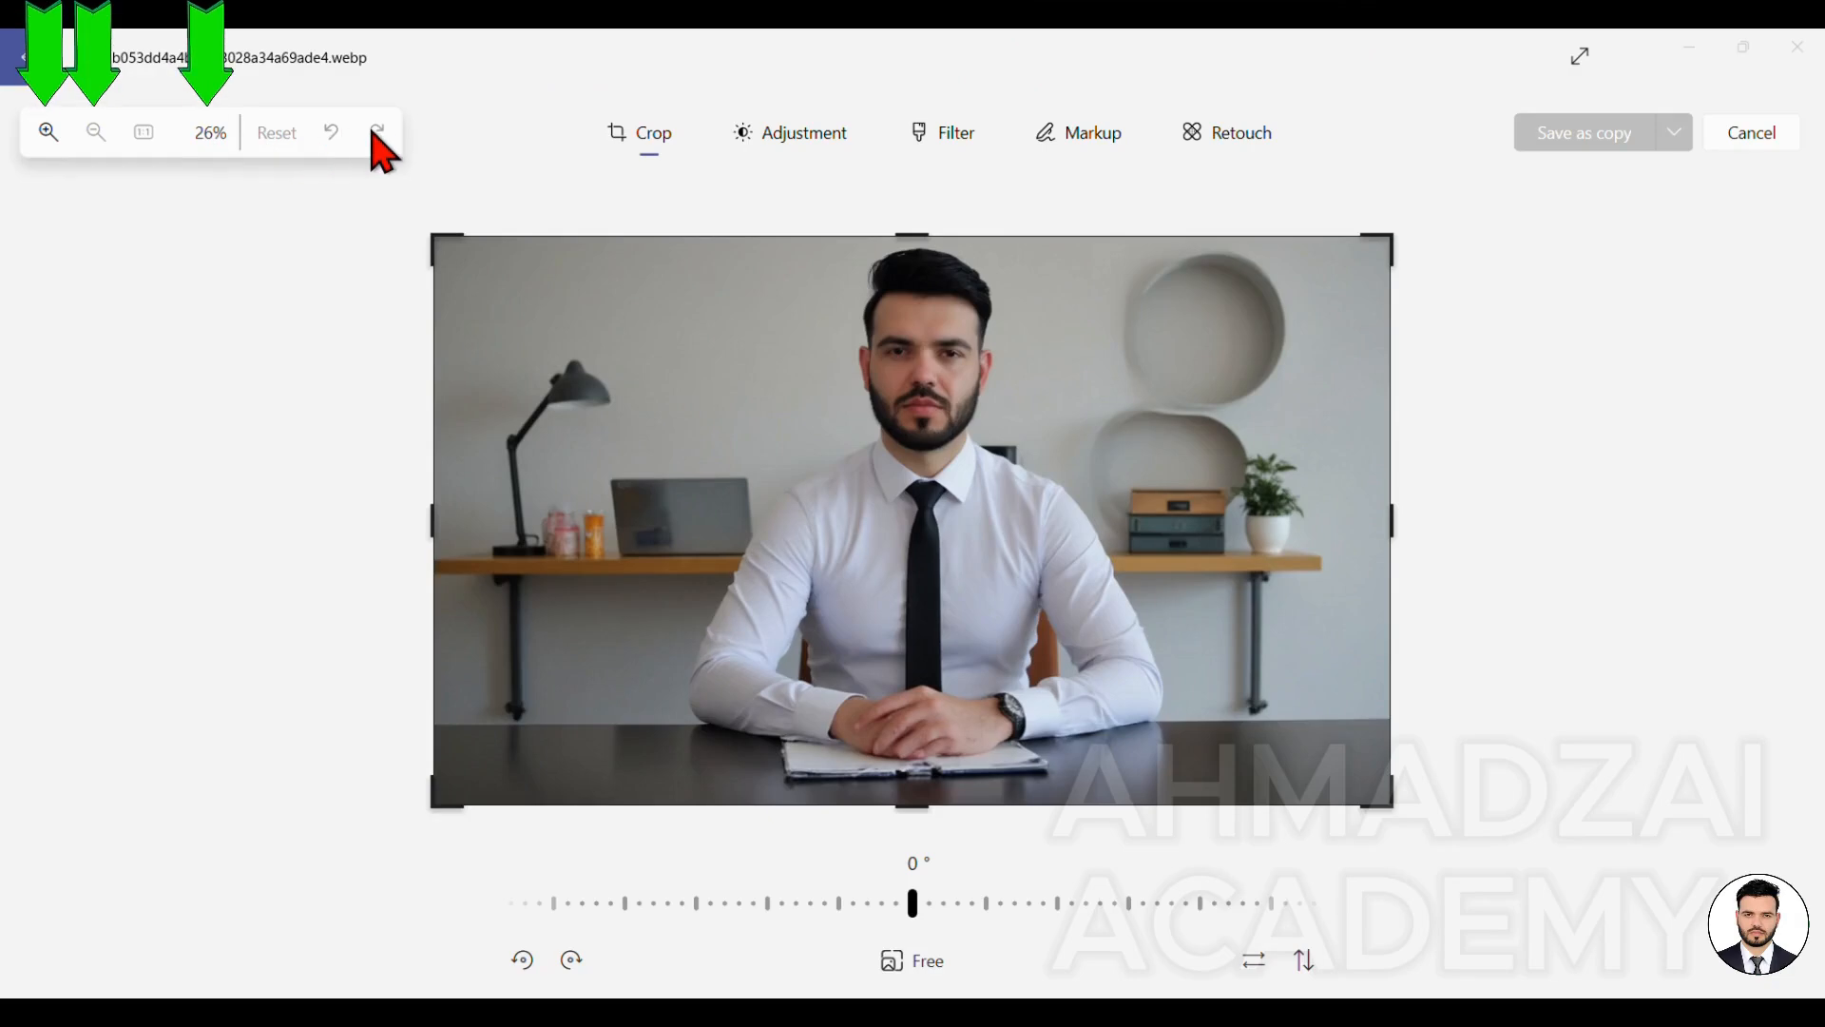
# Zoom the photo within the crop frame in to 32% and back out to 26%
pyautogui.click(48, 132)
pyautogui.click(48, 132)
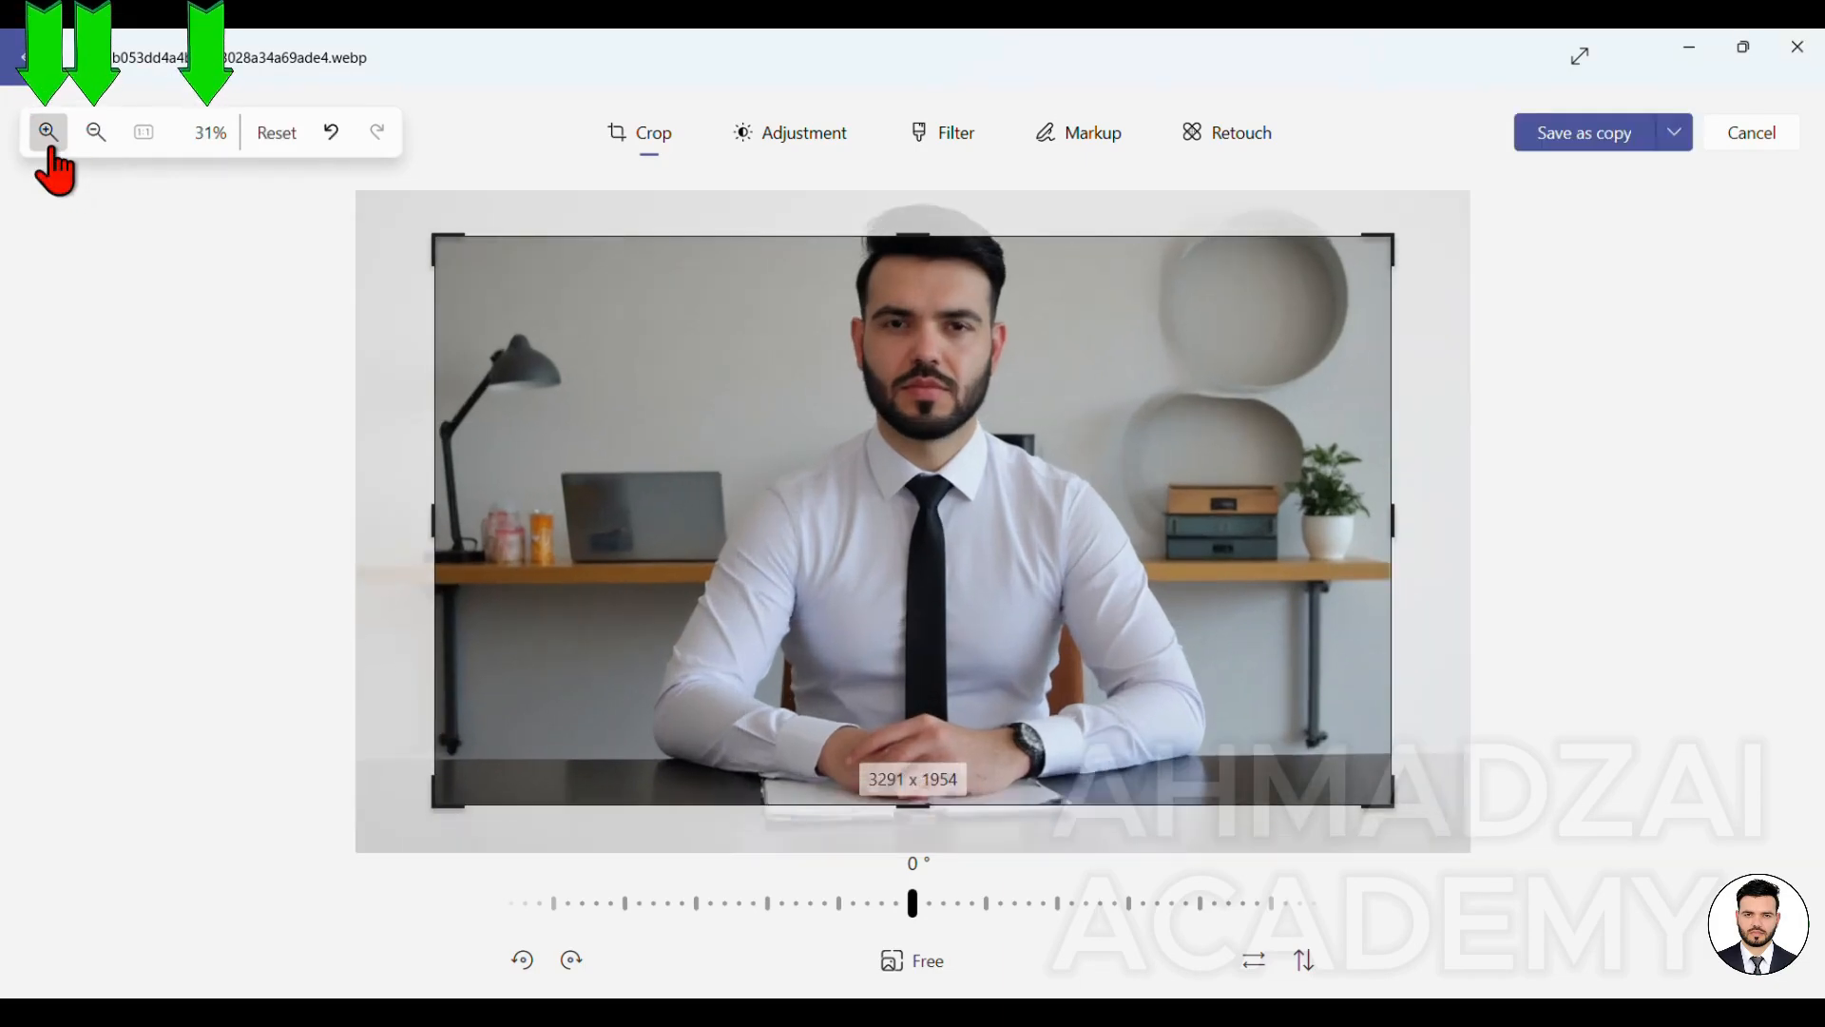
pyautogui.click(51, 144)
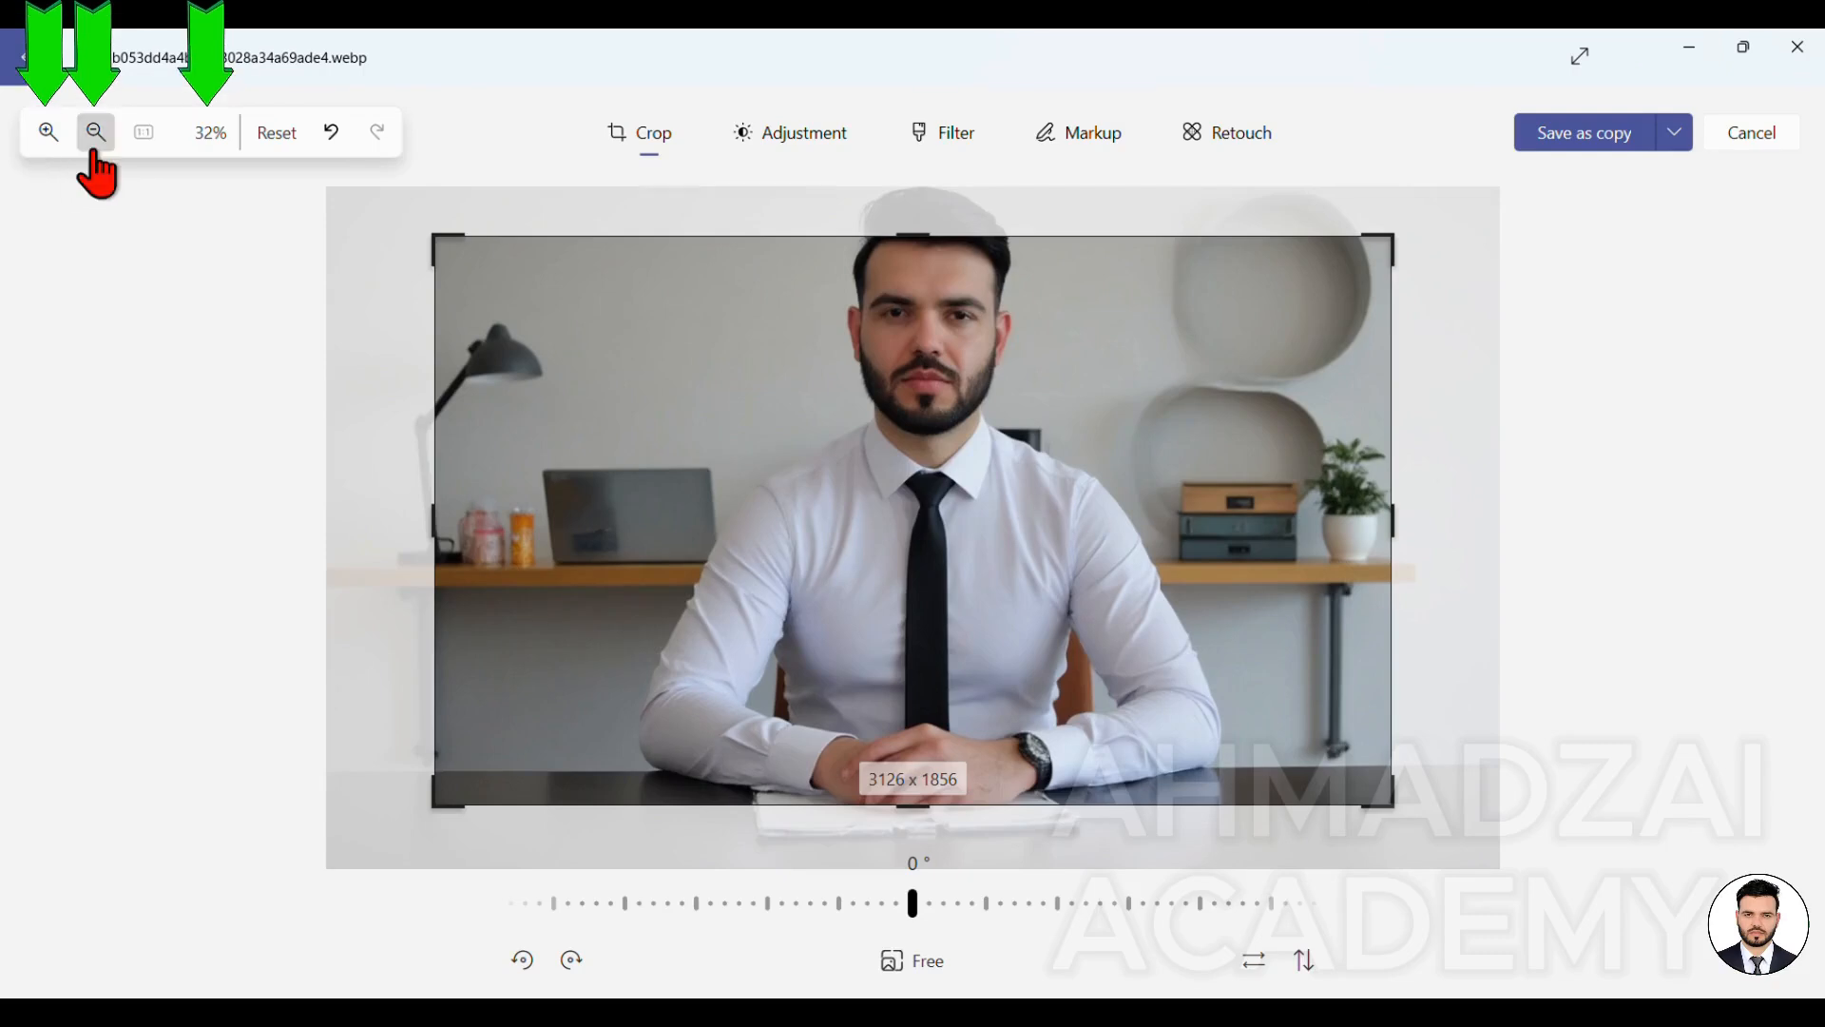
pyautogui.click(95, 143)
pyautogui.click(95, 143)
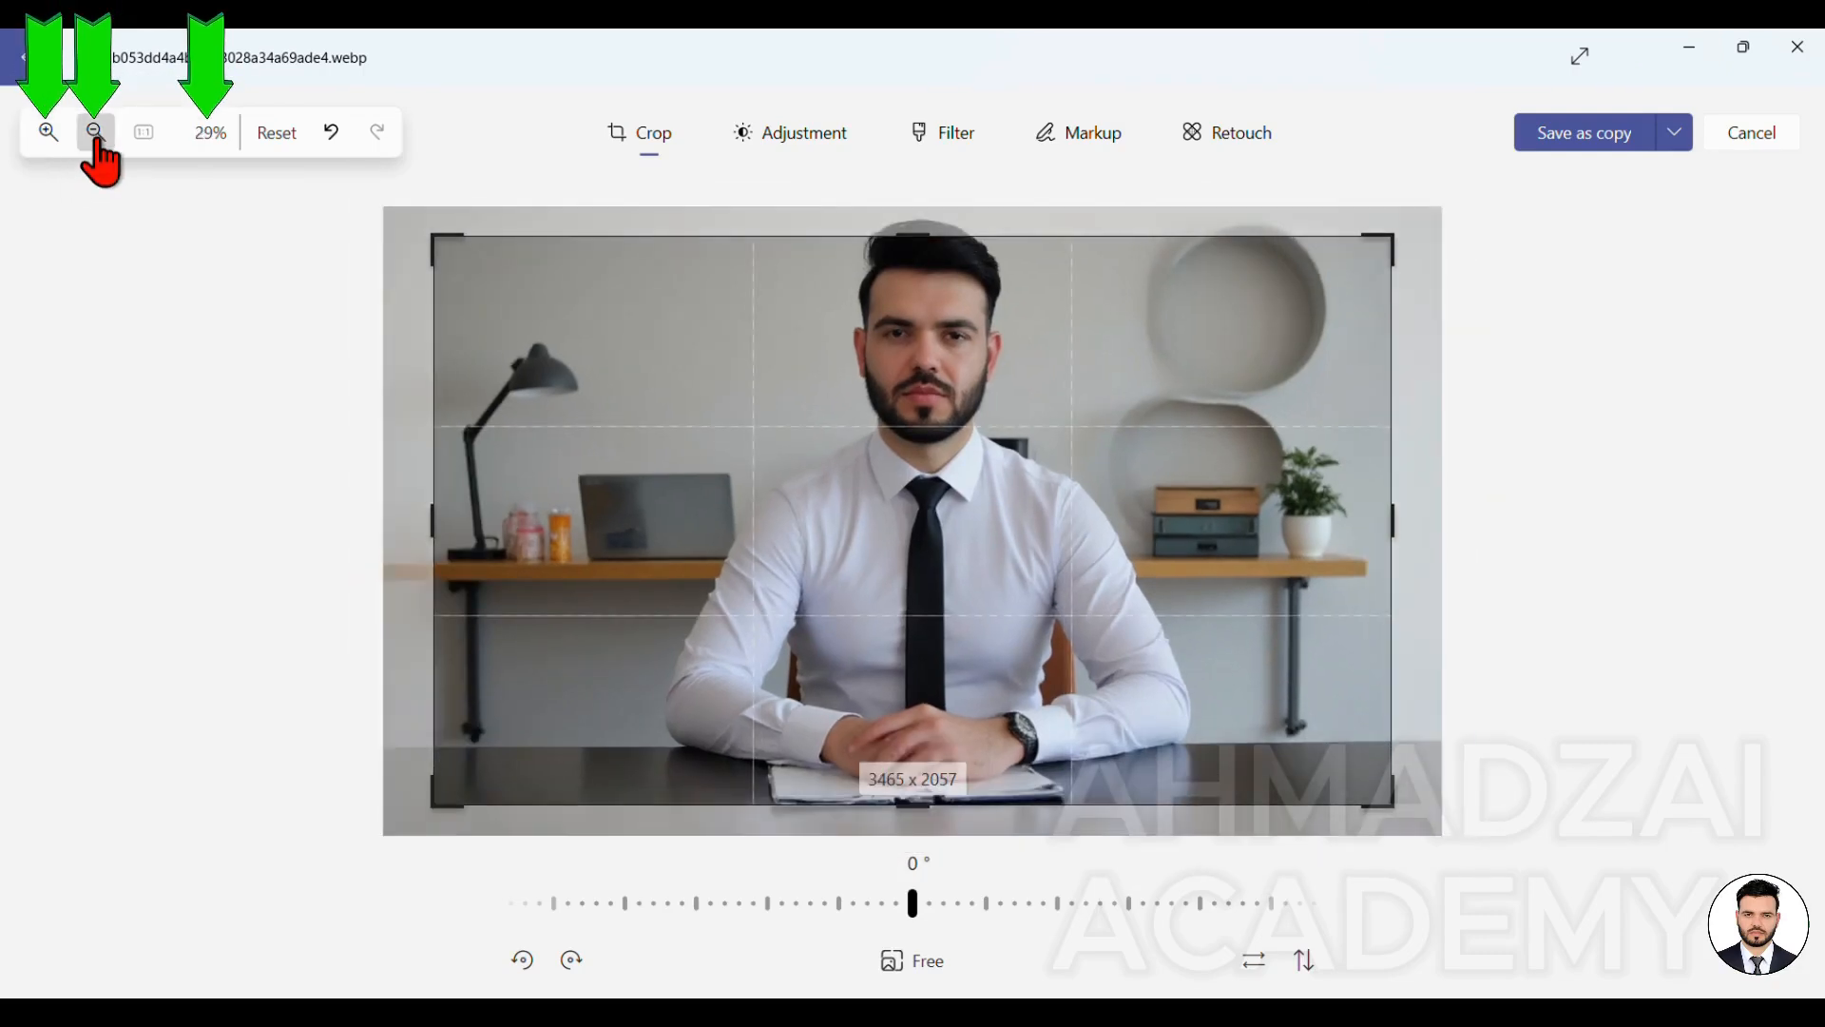
pyautogui.click(95, 142)
pyautogui.click(96, 143)
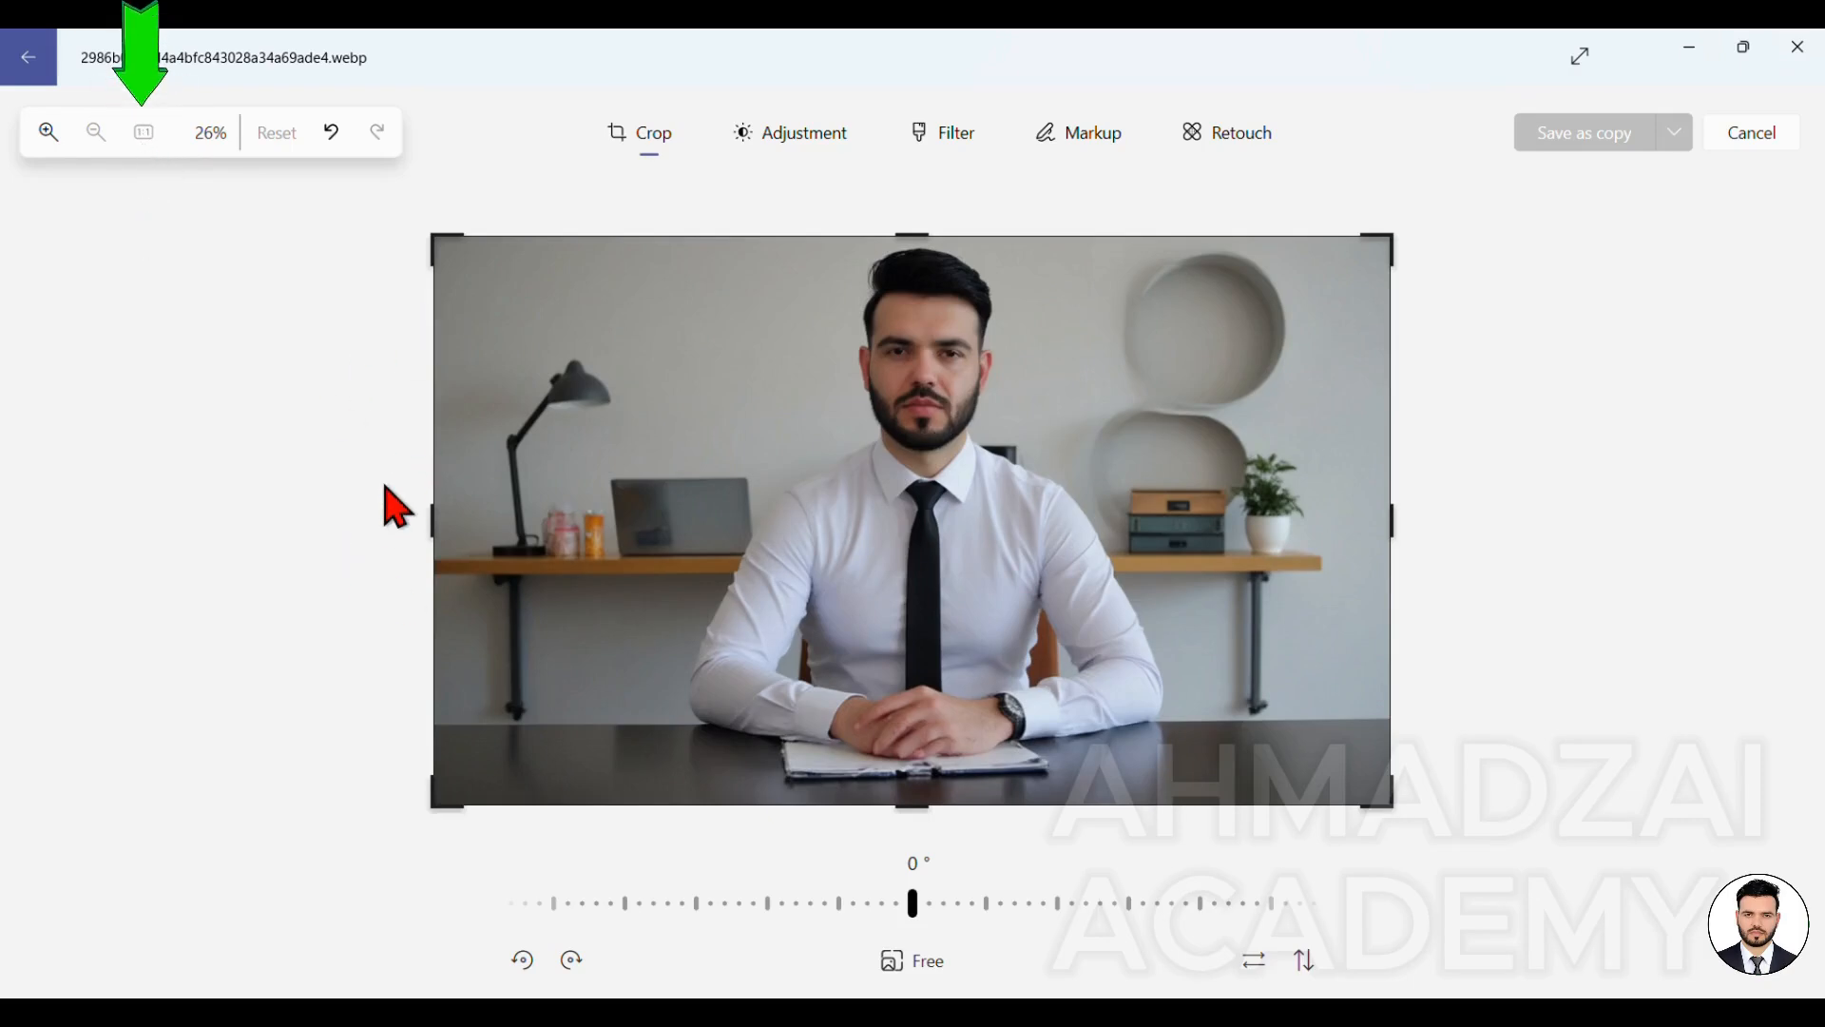
# Magnify the photo to 78% in Retouch mode and fit it back to the window
pyautogui.click(1212, 161)
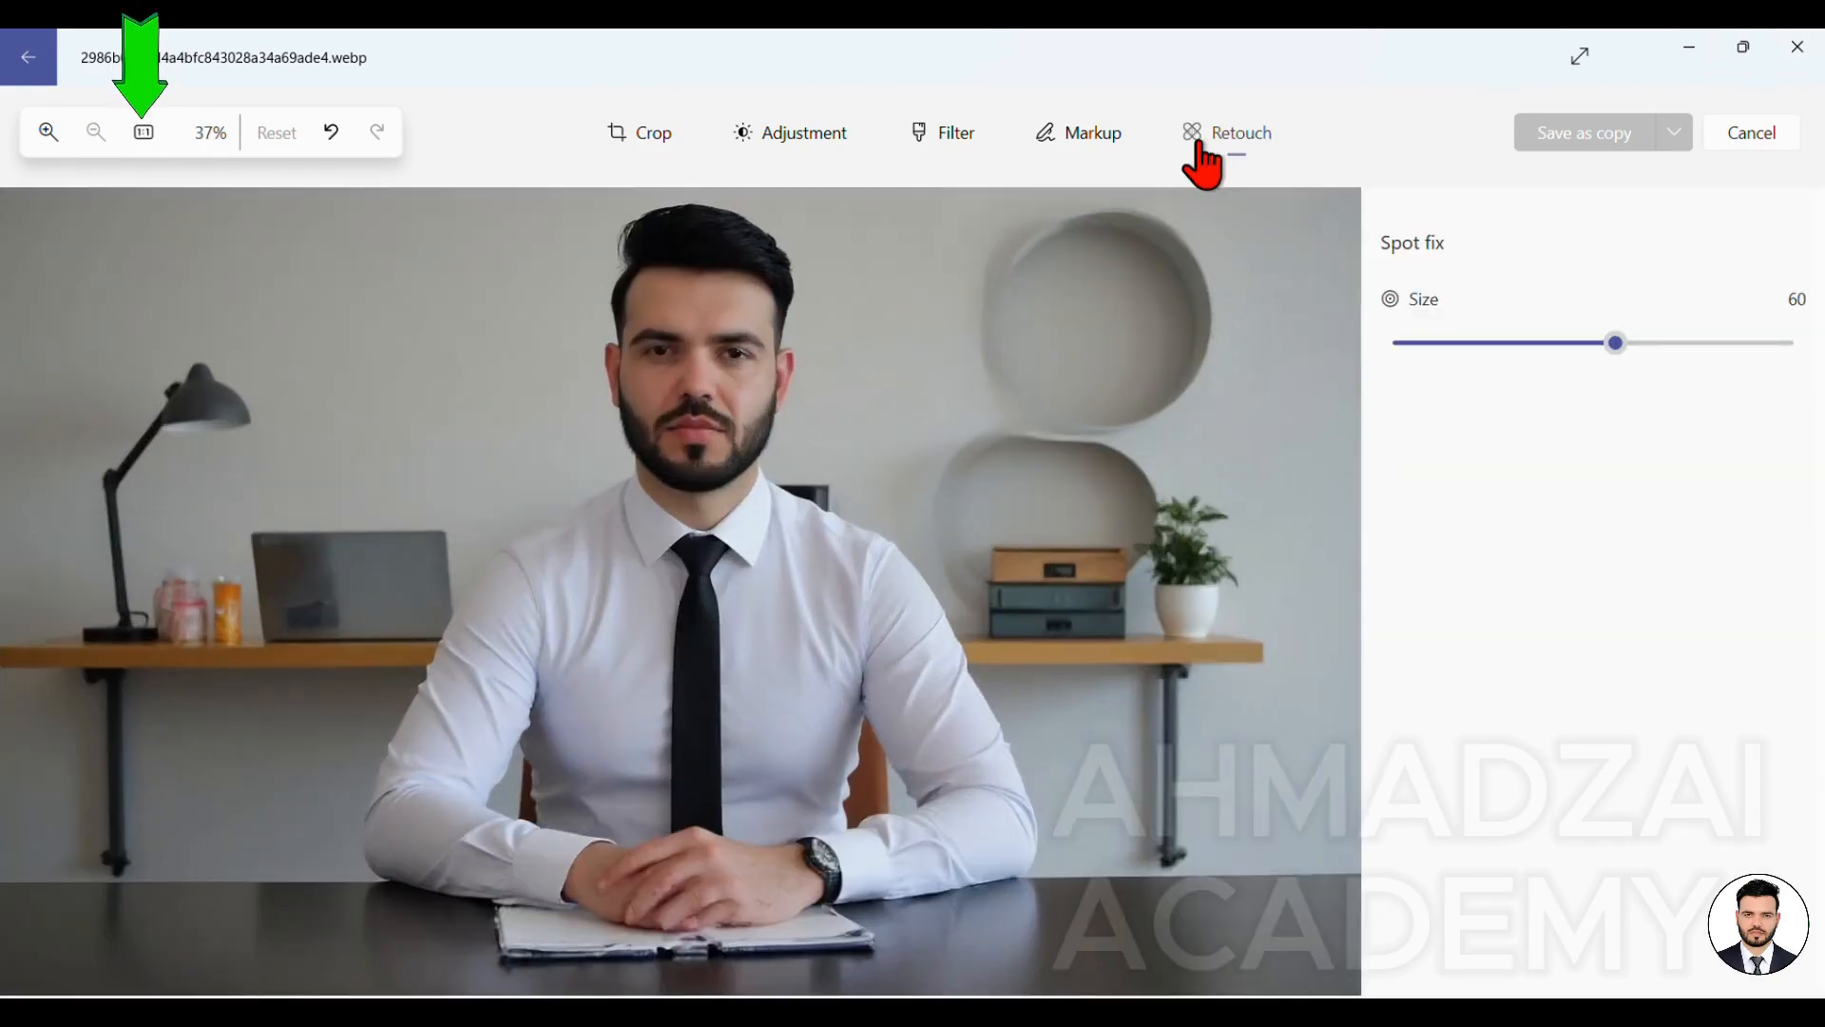
pyautogui.click(49, 134)
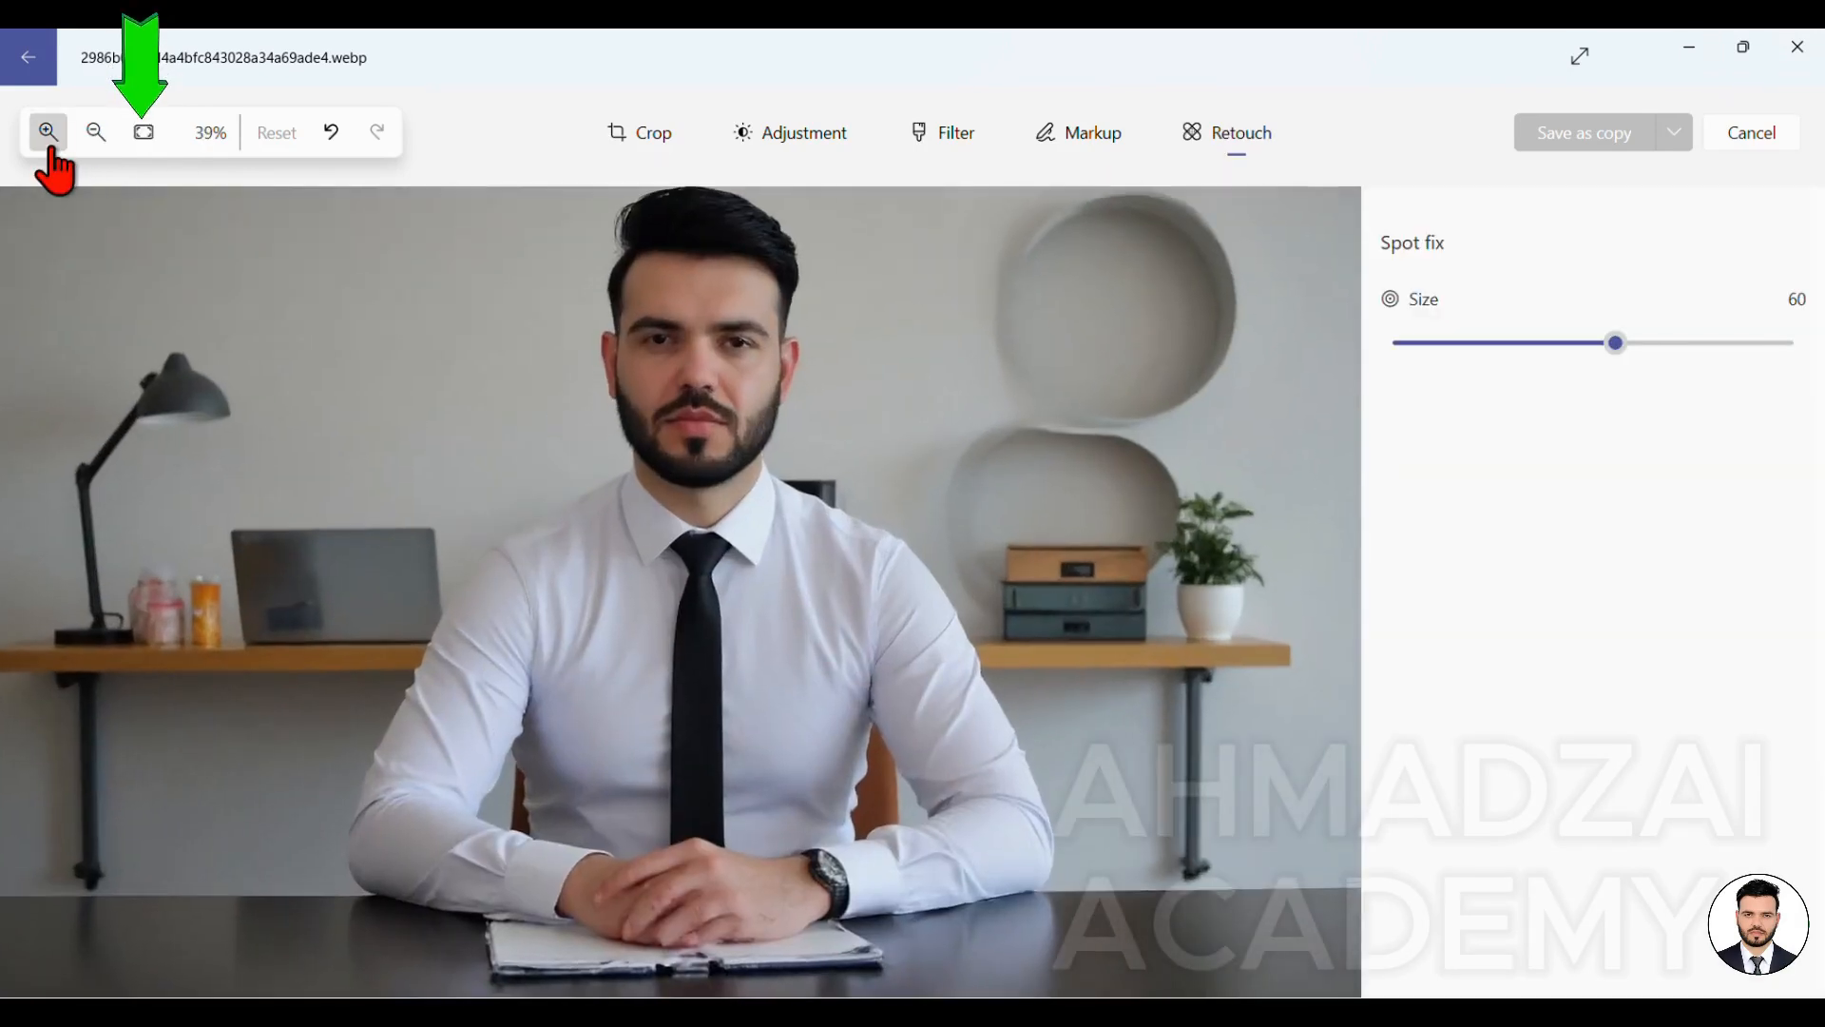
pyautogui.click(49, 133)
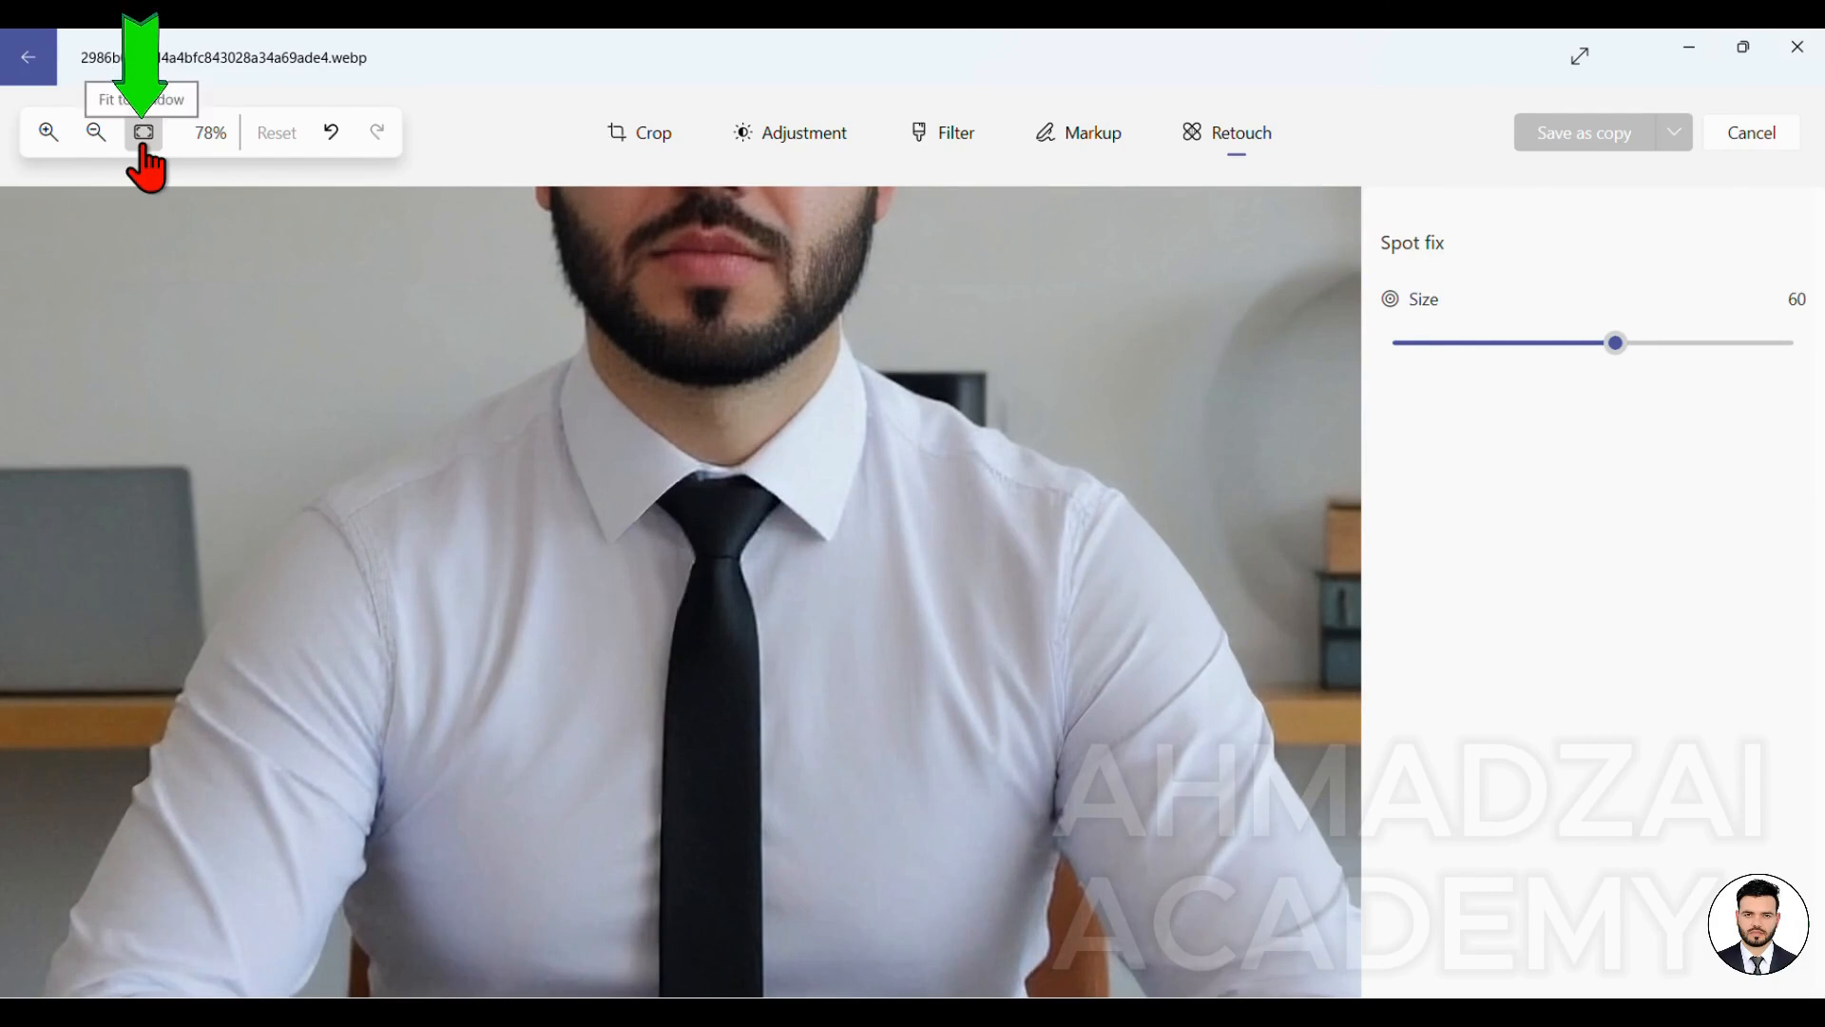
pyautogui.click(144, 148)
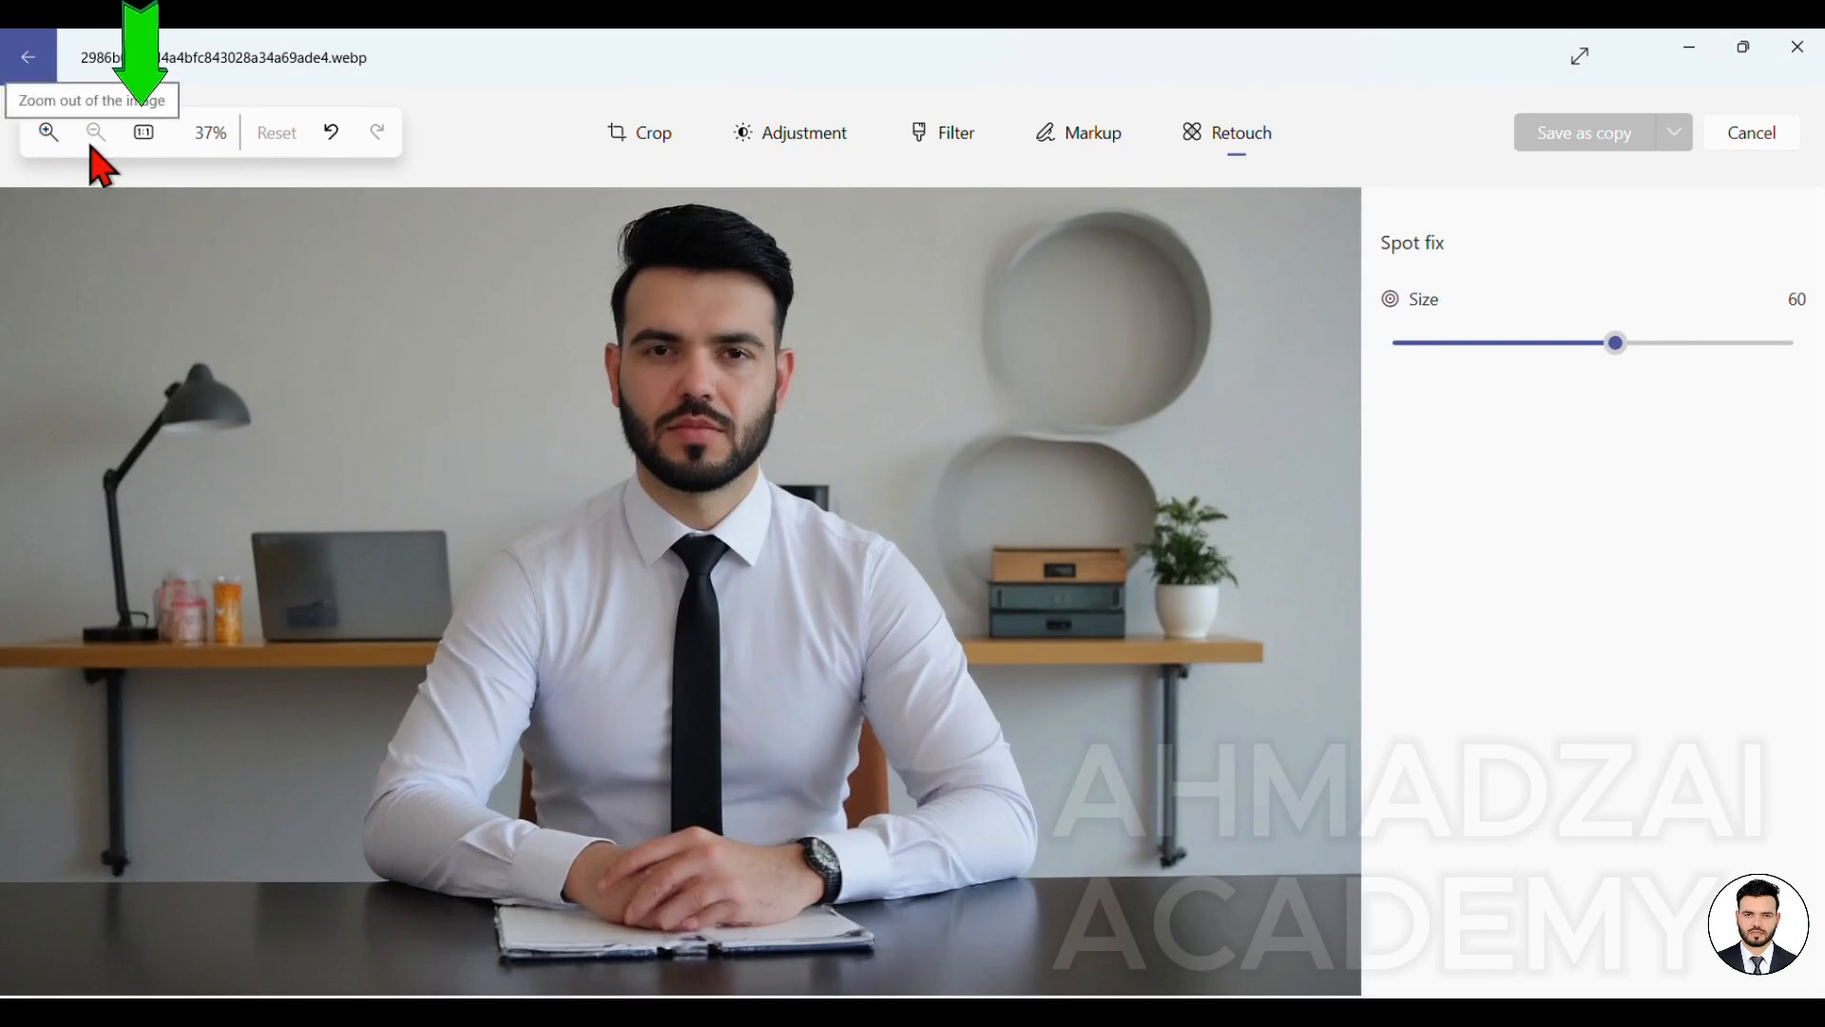
# Crop away the photo's left side to about 2797 x 2280, and undo and redo the crop repeatedly, ending with it undone
pyautogui.click(622, 138)
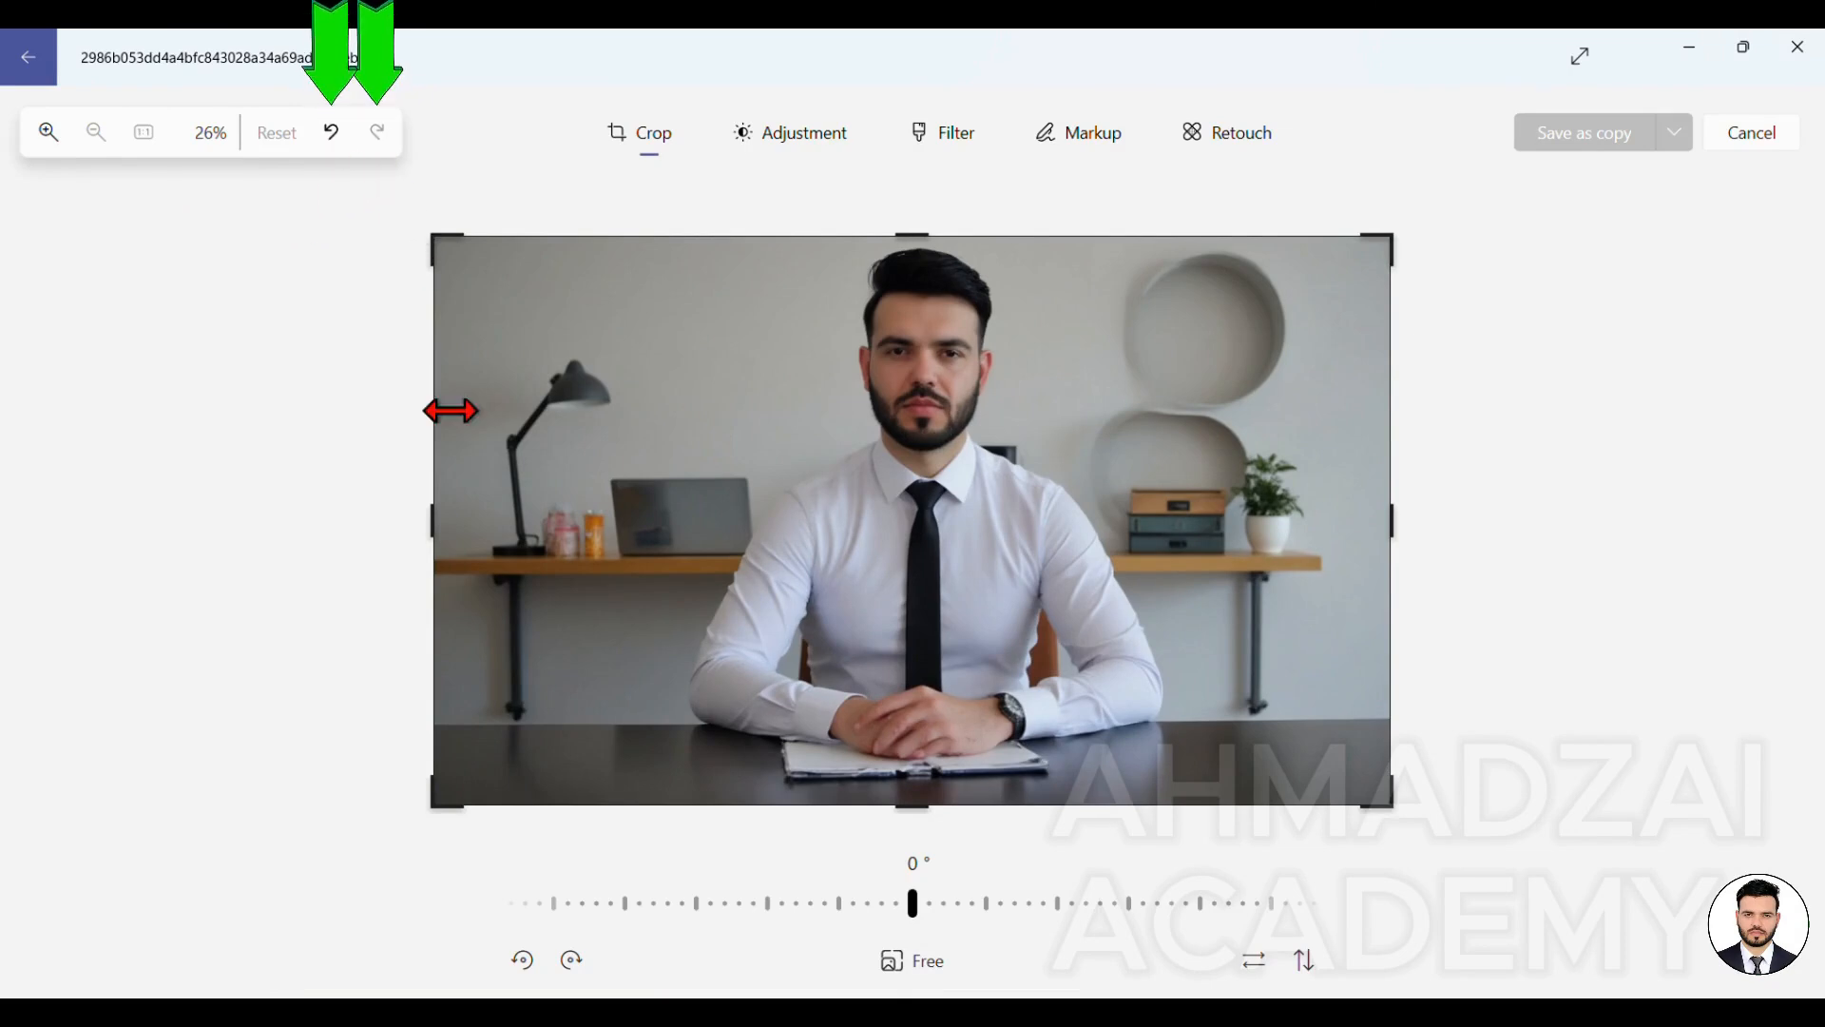
pyautogui.moveTo(437, 522); pyautogui.dragTo(697, 522)
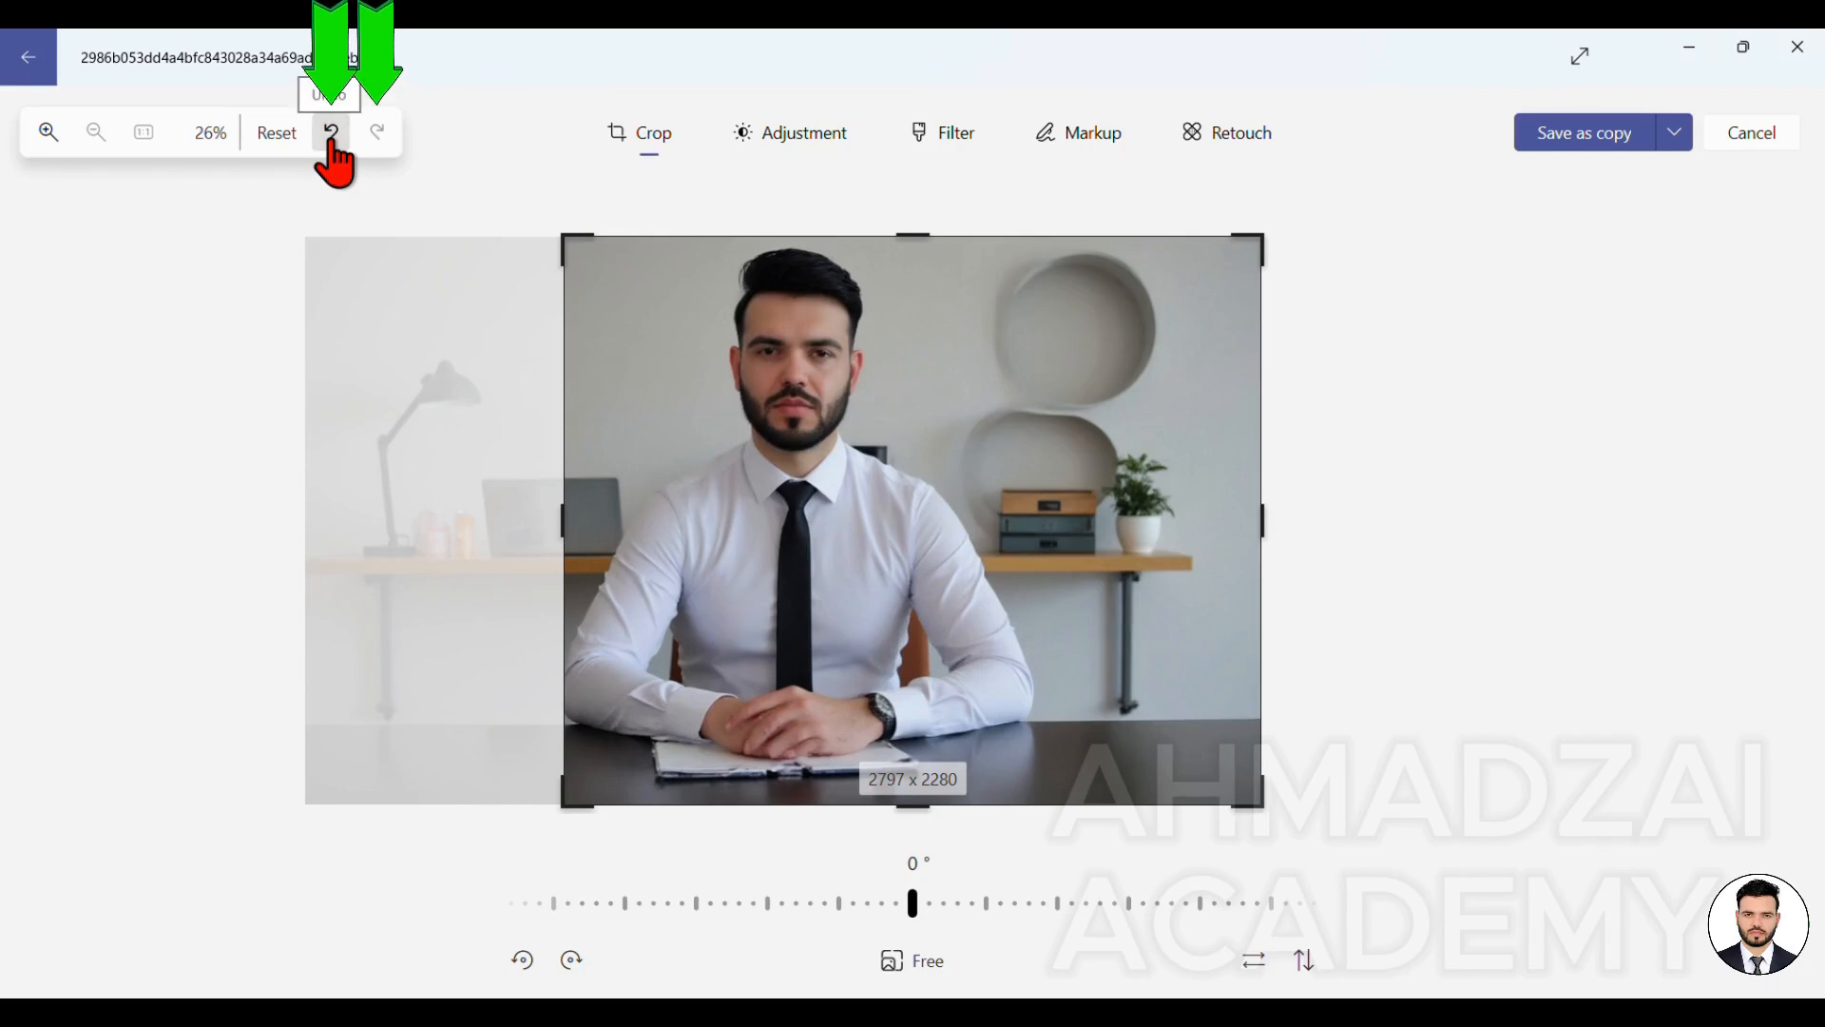
pyautogui.click(331, 133)
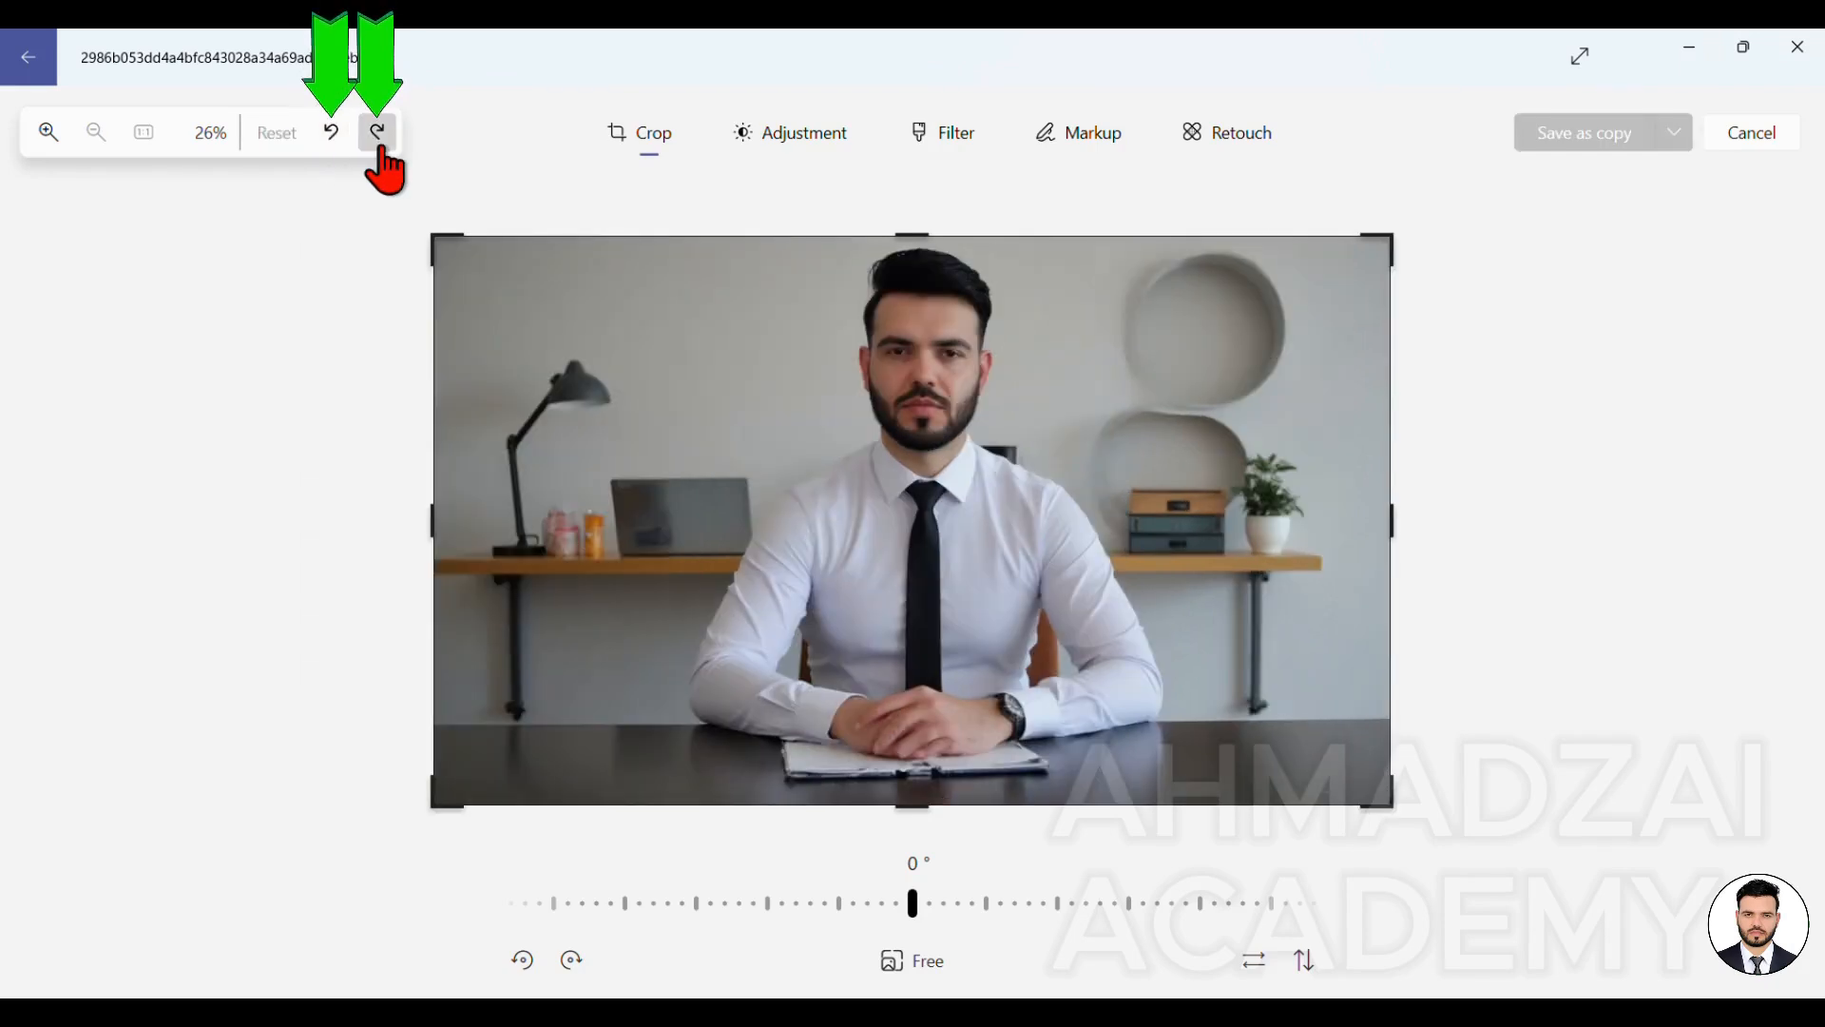
pyautogui.click(380, 143)
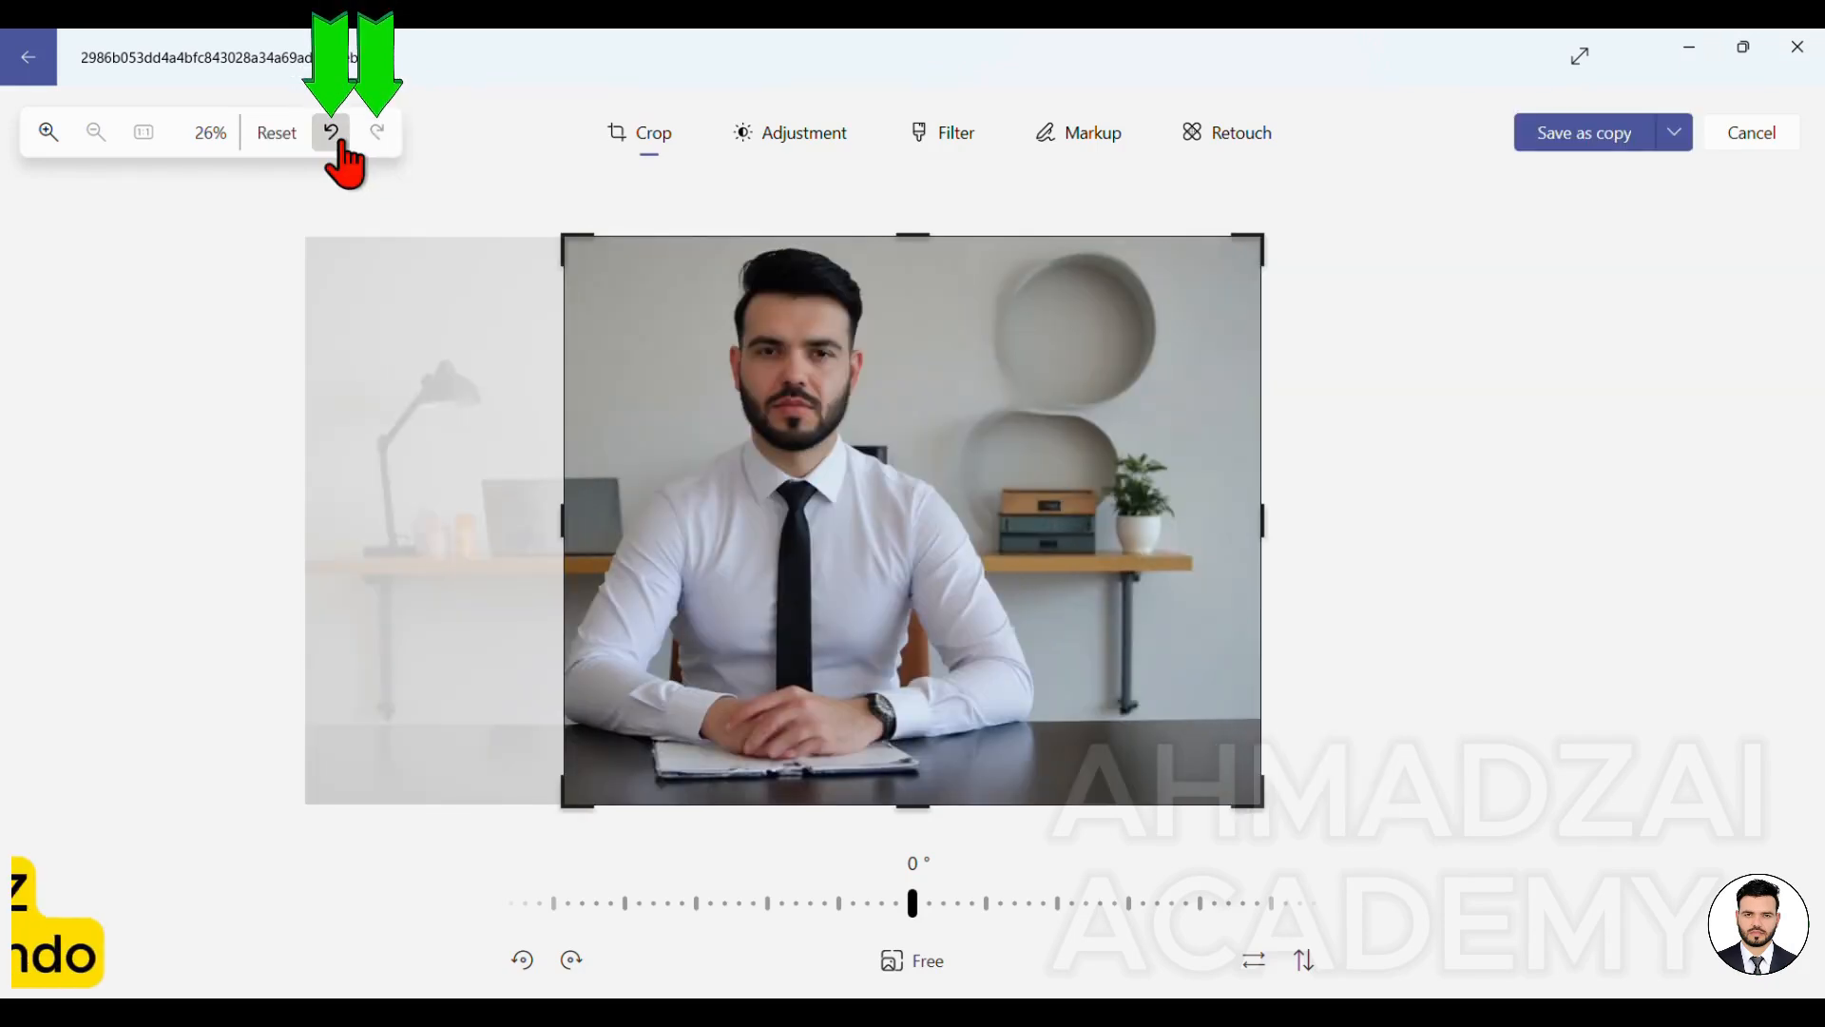
pyautogui.click(340, 140)
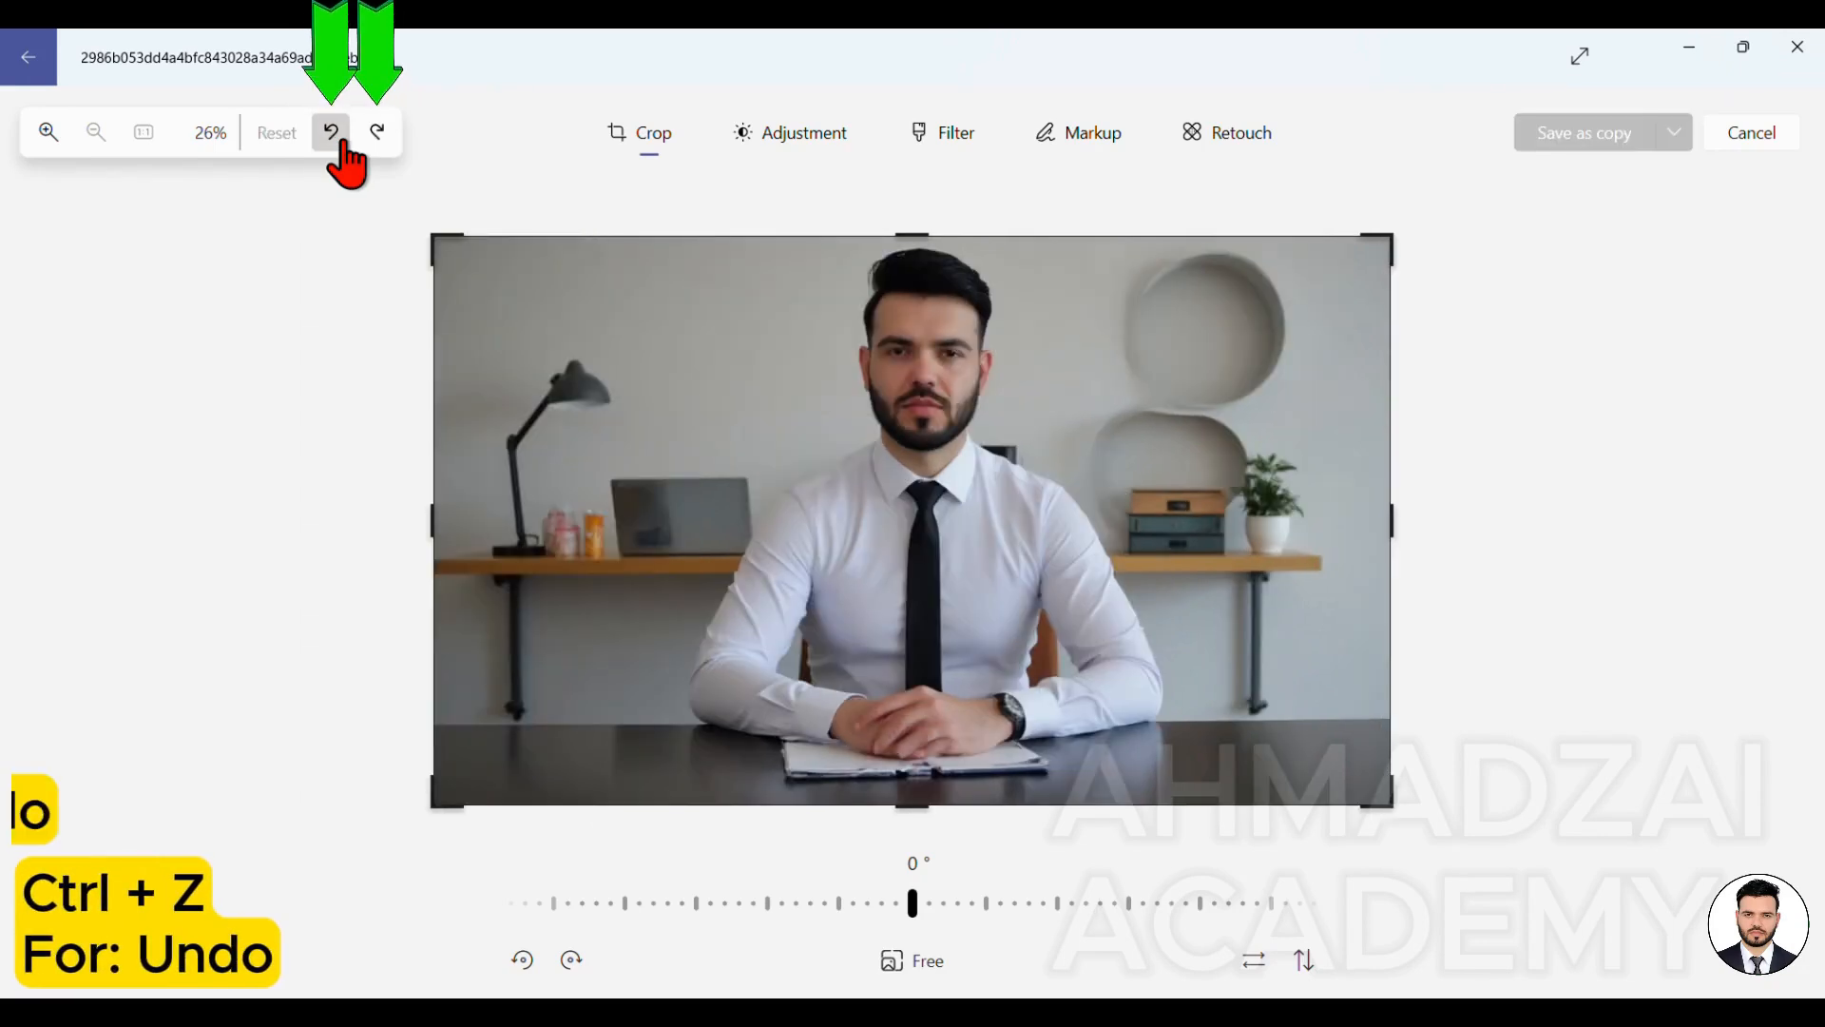
pyautogui.click(370, 142)
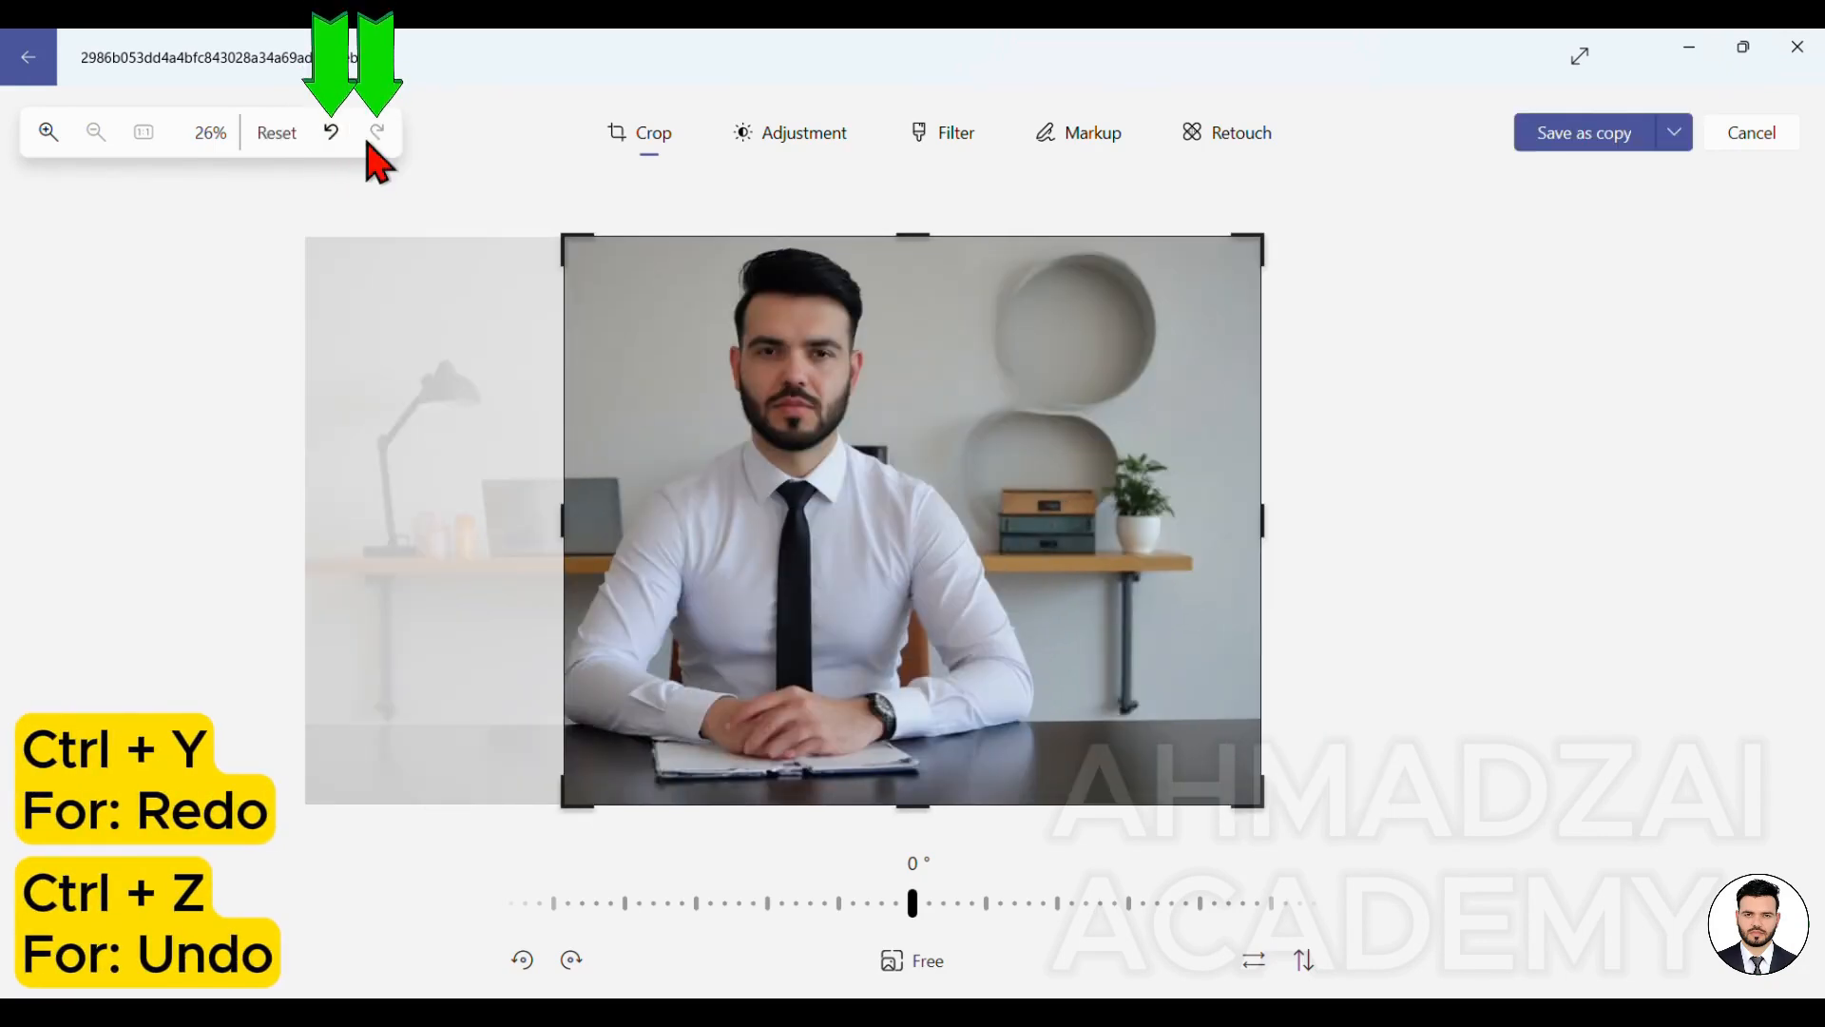
pyautogui.click(335, 143)
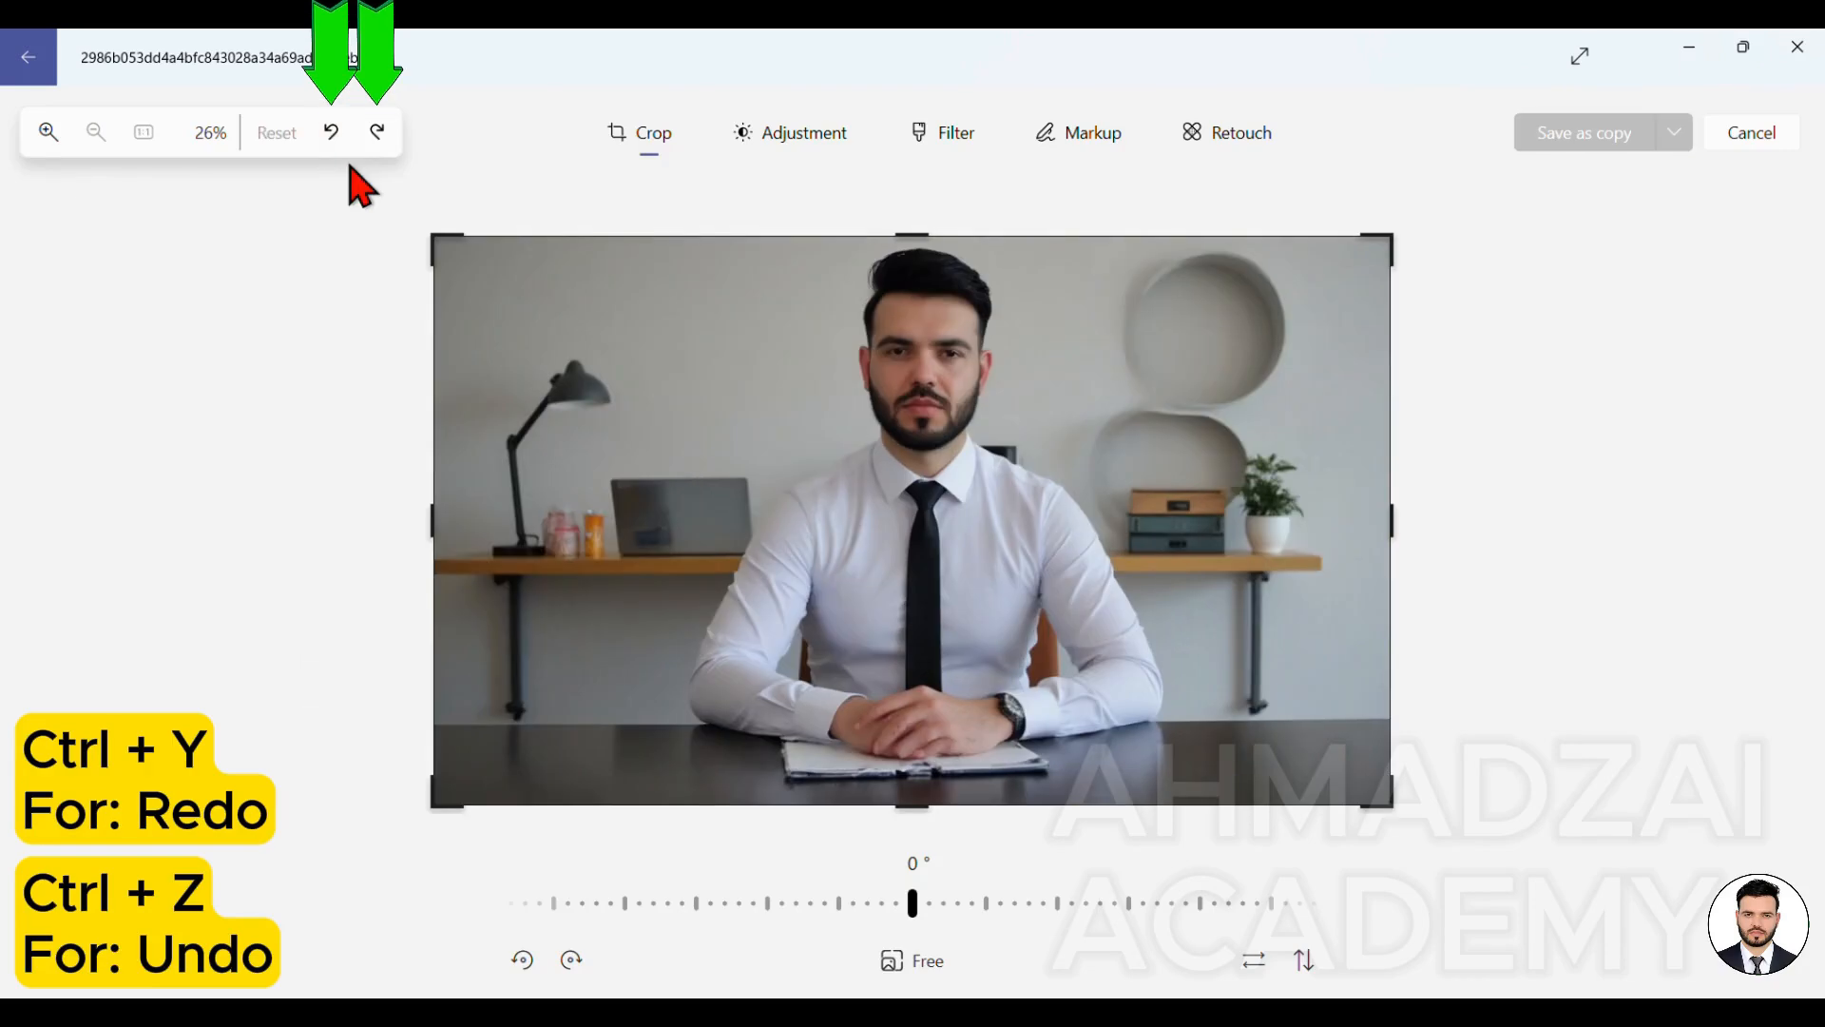
pyautogui.click(377, 133)
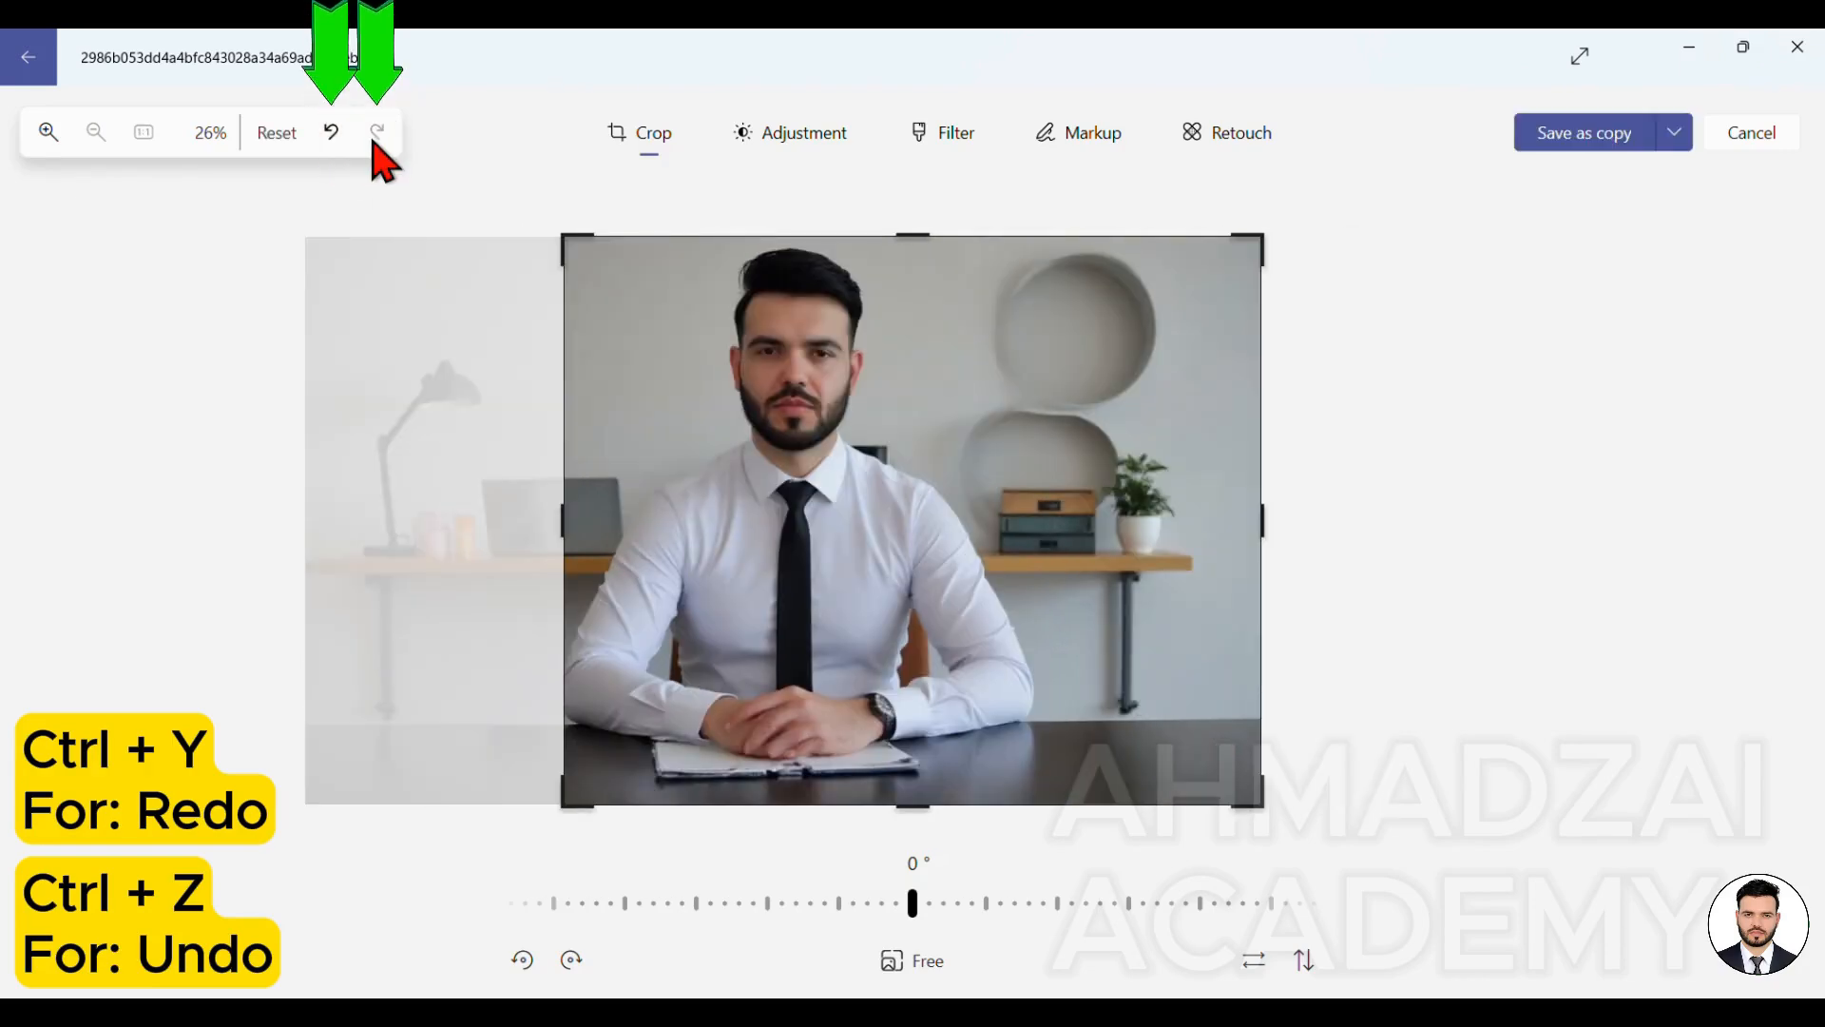
pyautogui.click(334, 138)
pyautogui.click(377, 138)
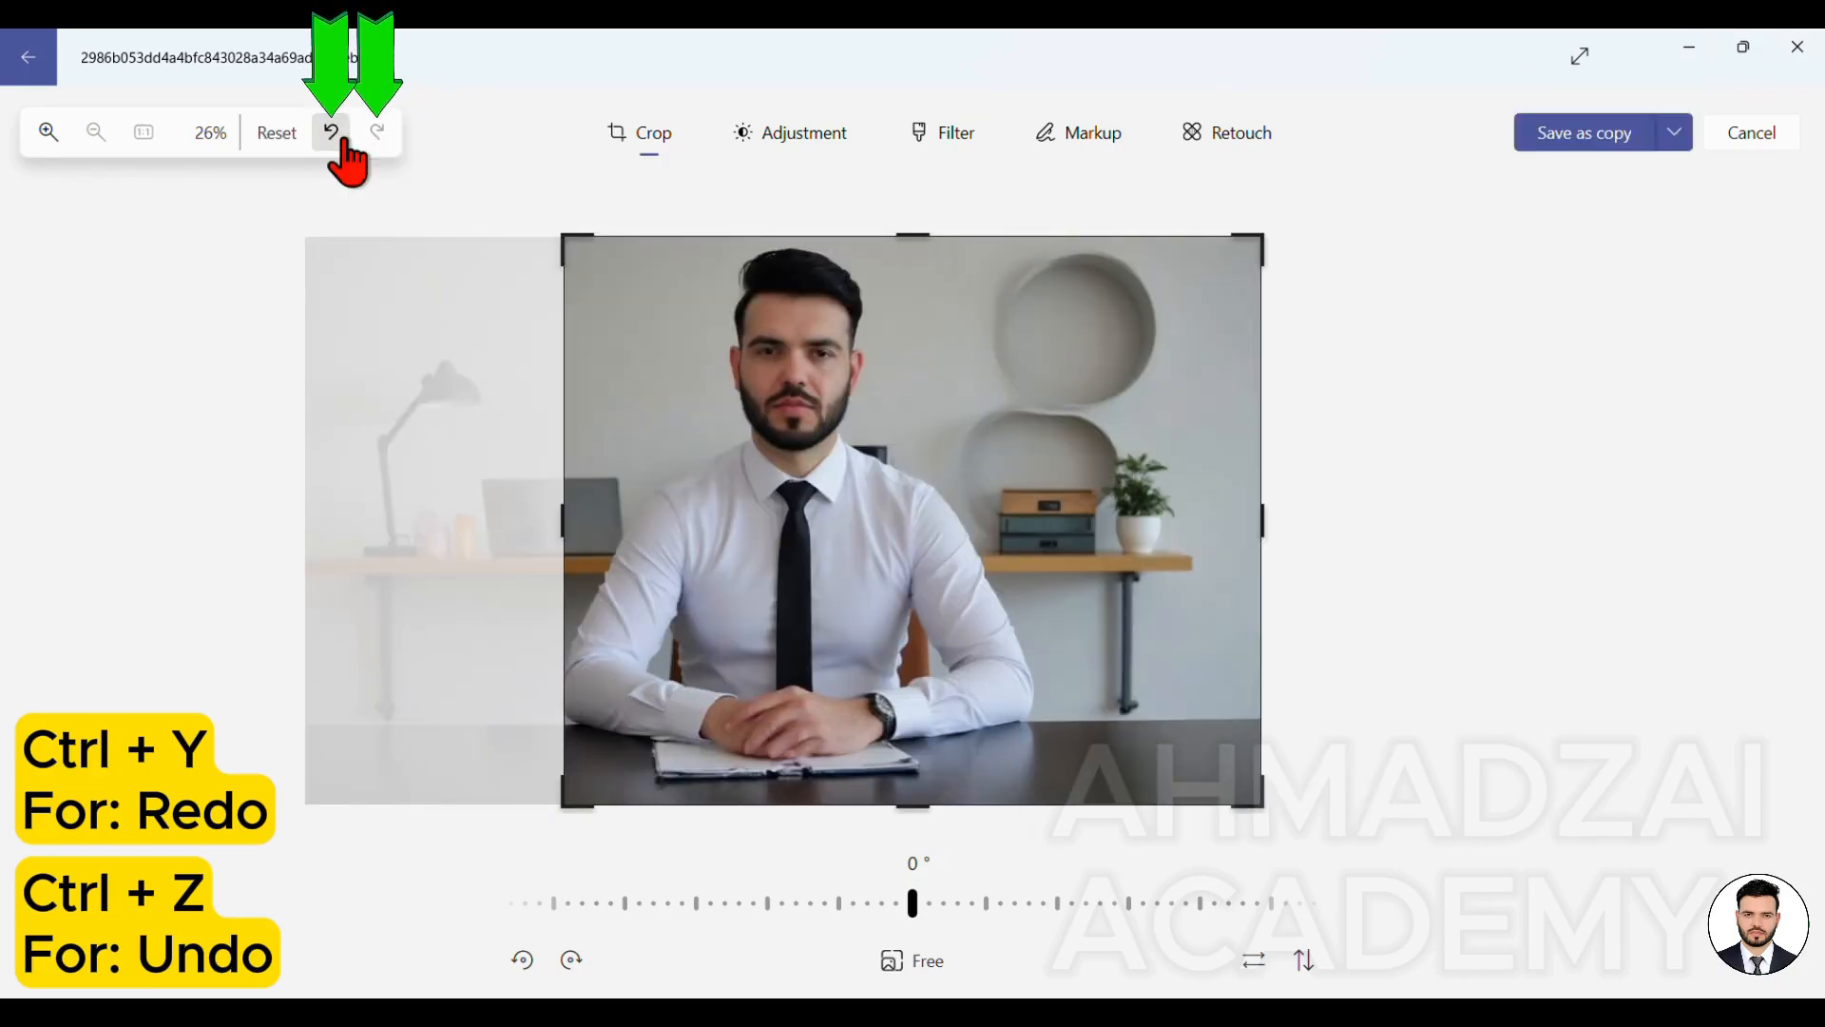
pyautogui.click(339, 140)
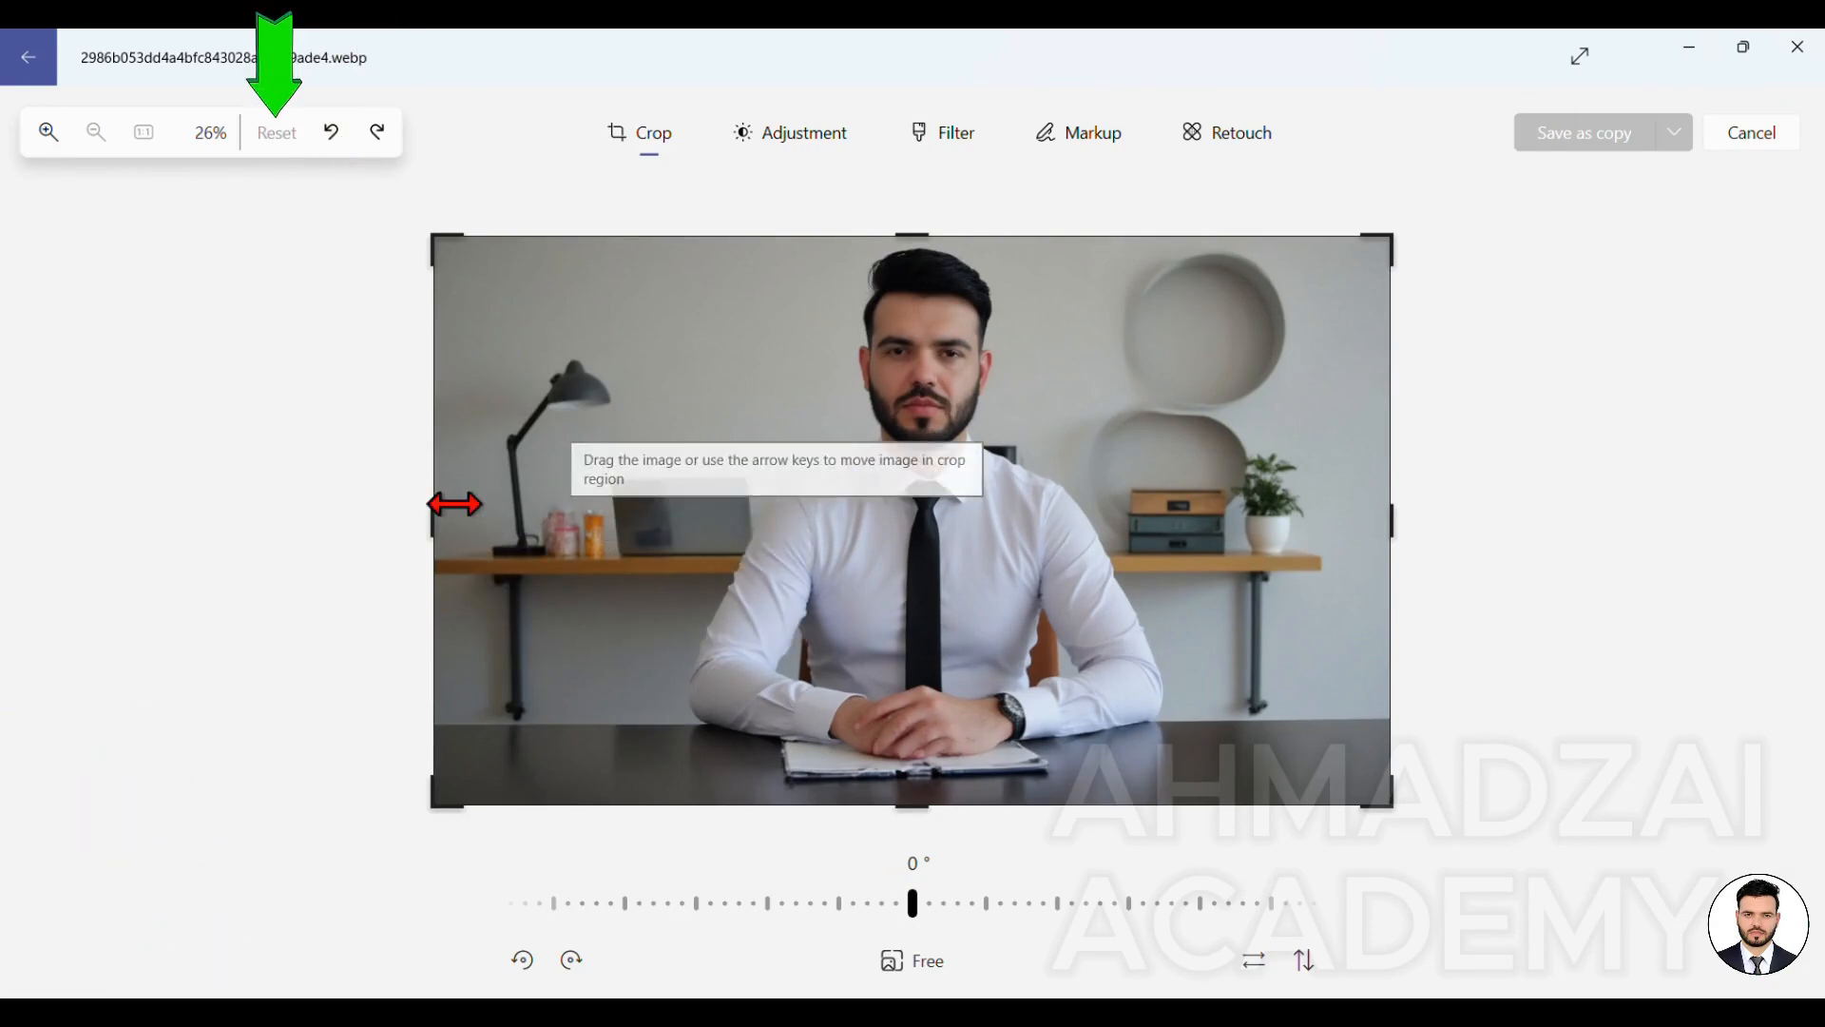
# Crop the photo freehand from its left and lower edges to about 1751 x 1558, and reset all edits on the image
pyautogui.moveTo(440, 505); pyautogui.dragTo(969, 579)
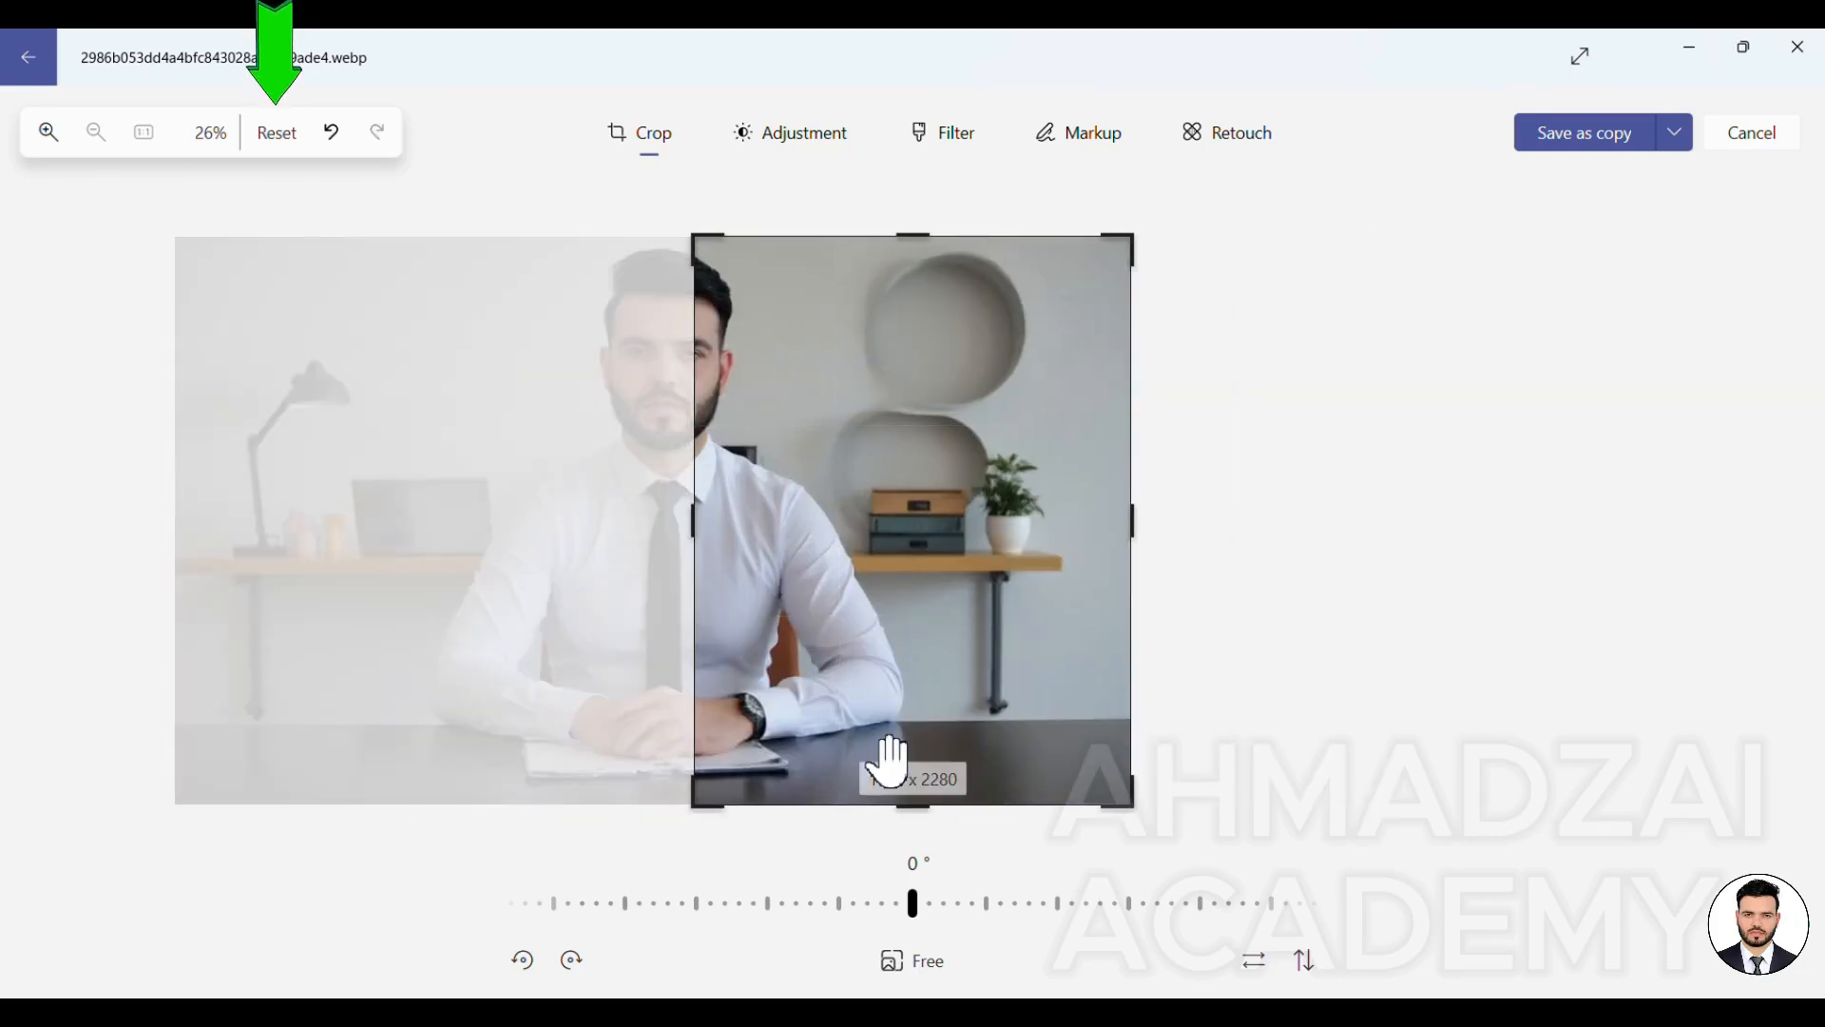
pyautogui.moveTo(900, 806); pyautogui.dragTo(893, 627)
pyautogui.moveTo(492, 480); pyautogui.dragTo(1002, 510)
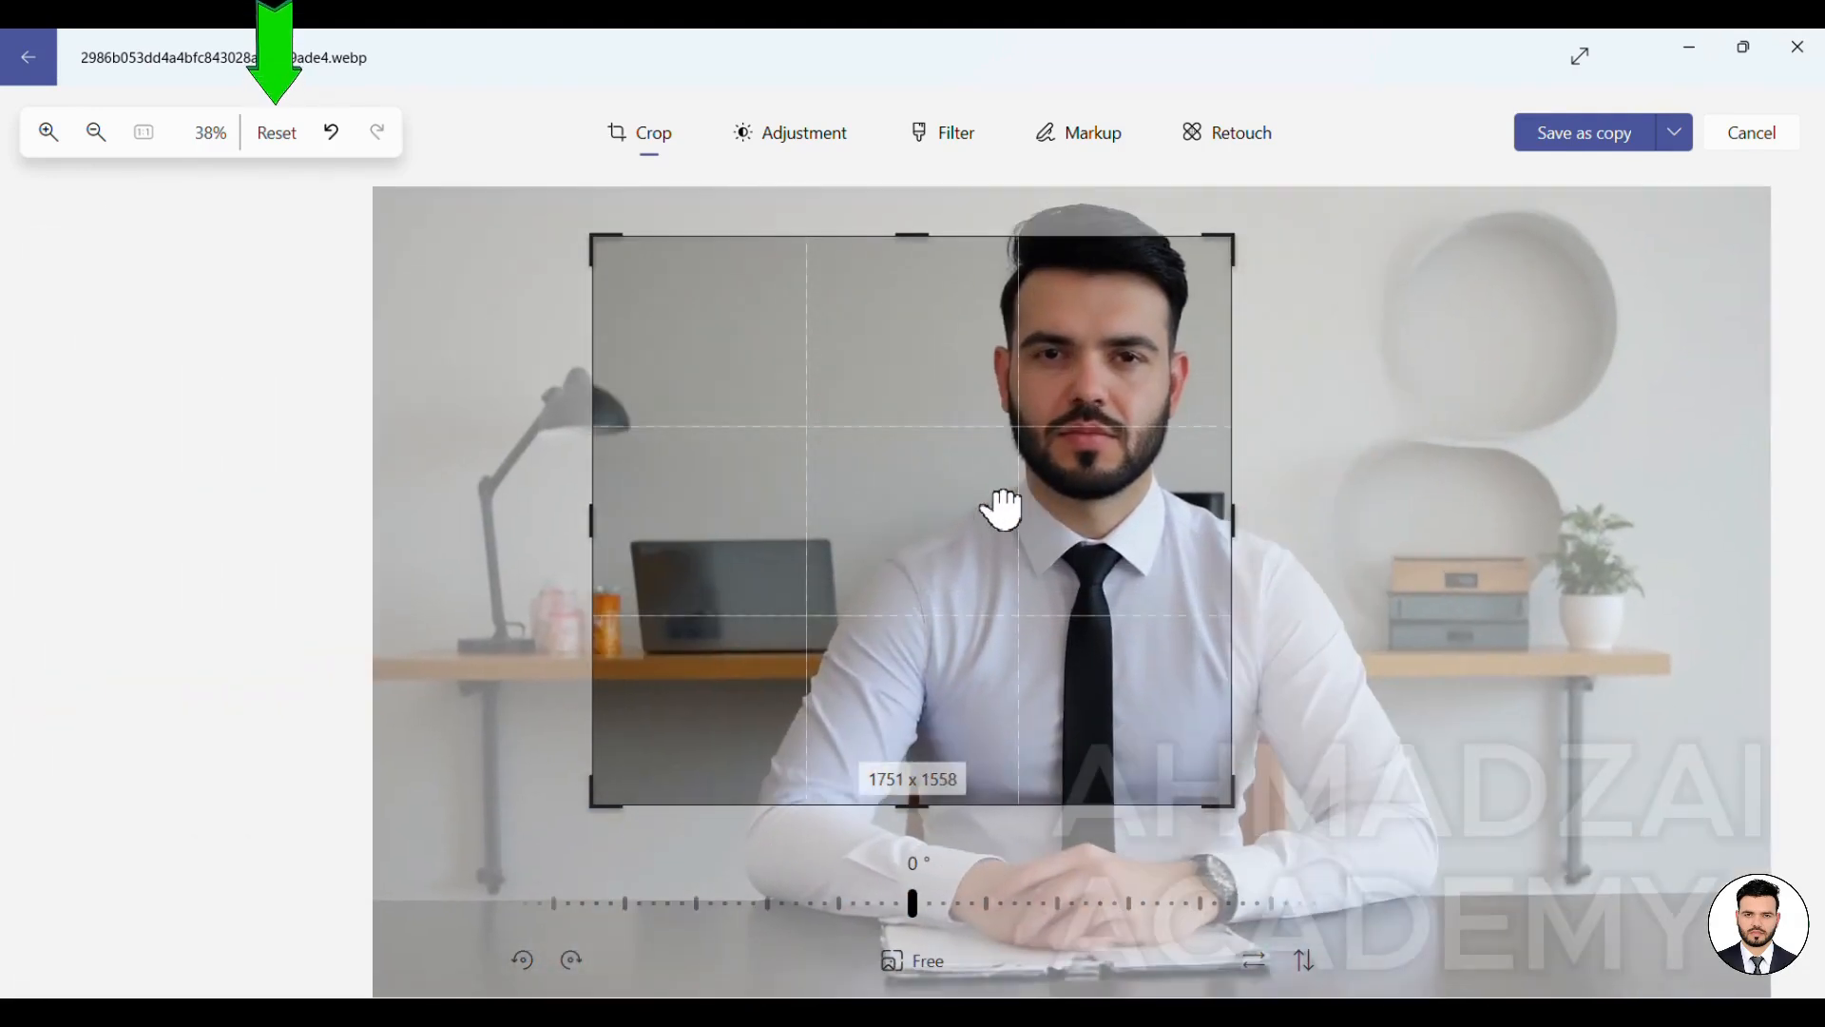
pyautogui.click(277, 157)
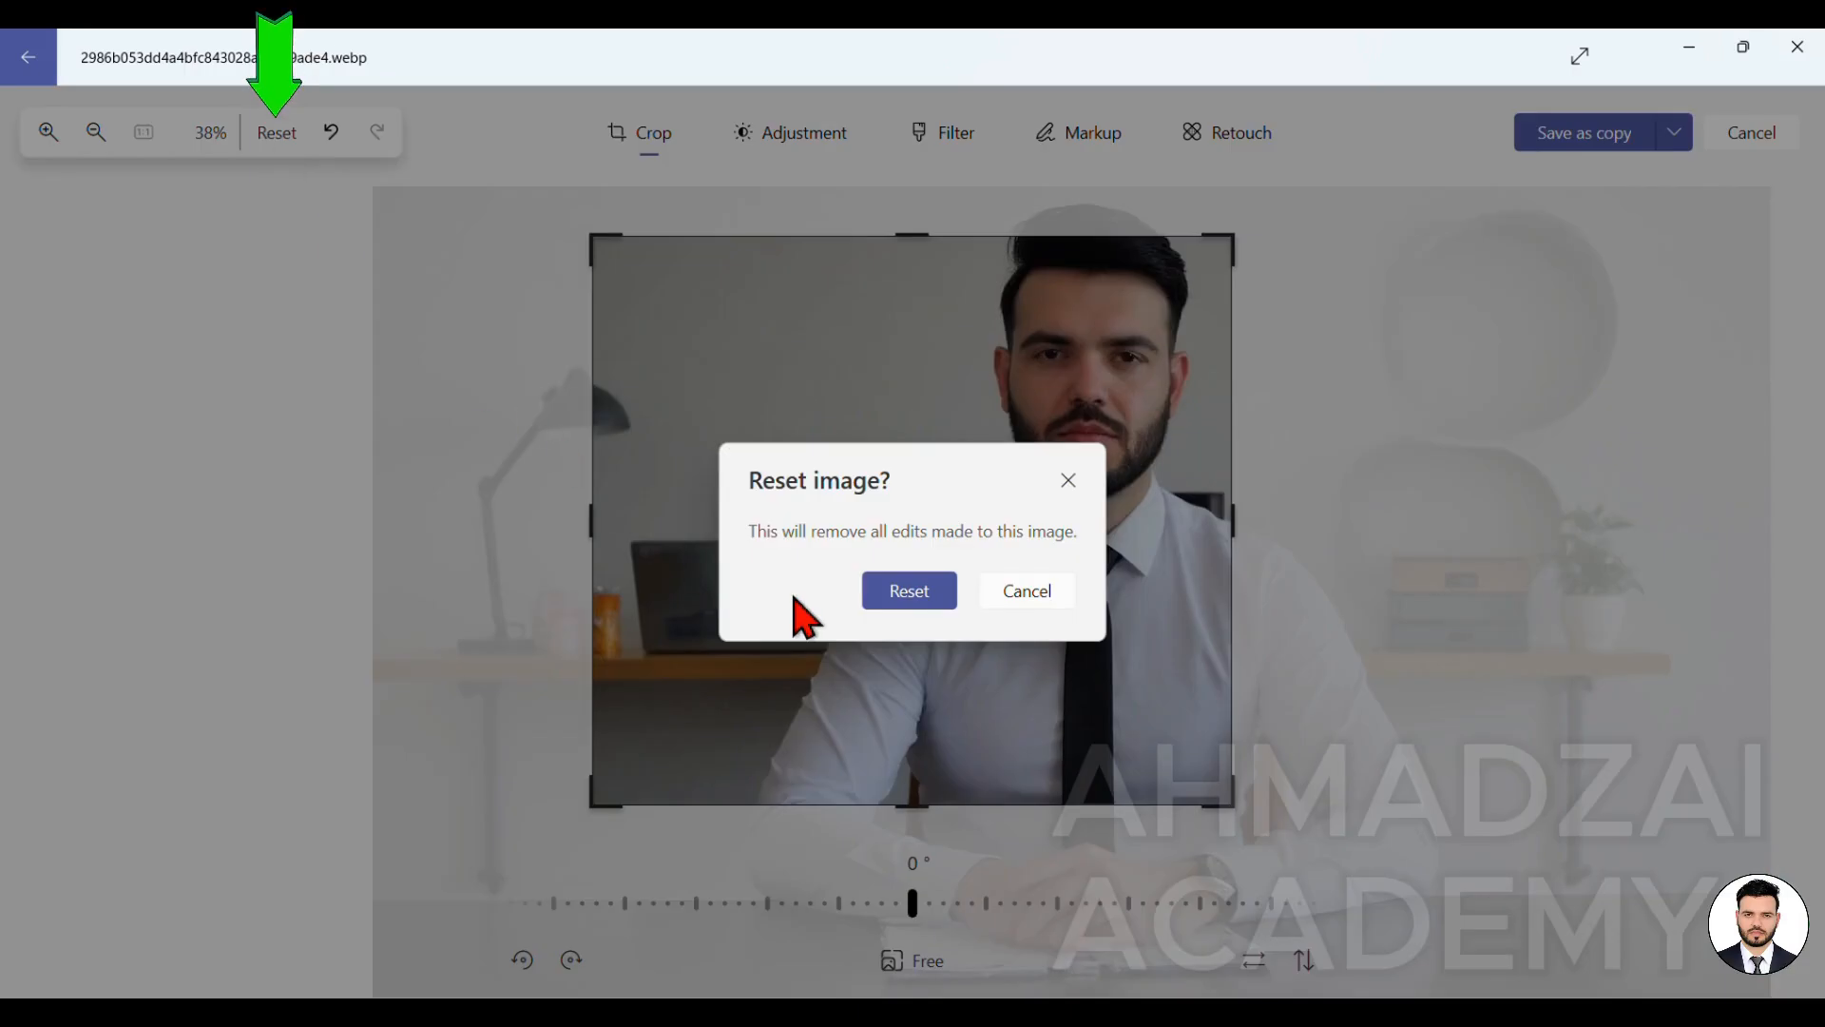
pyautogui.click(927, 609)
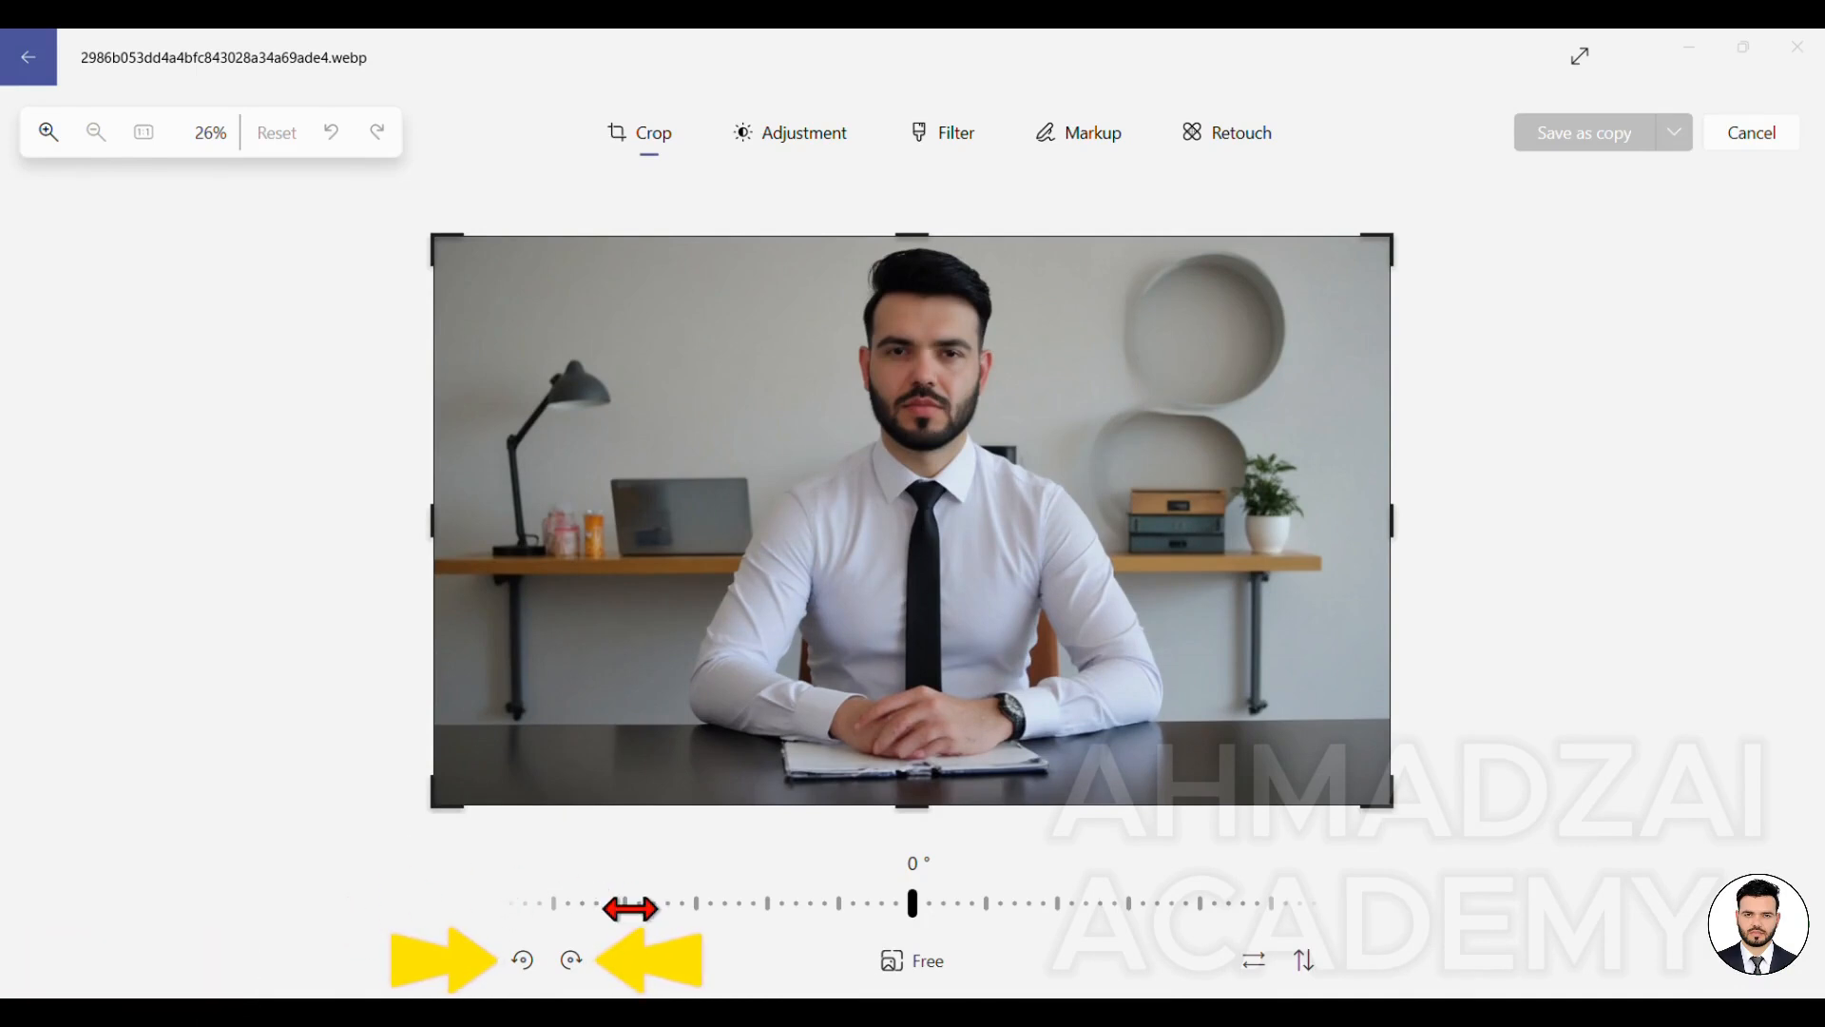
# Rotate the photo clockwise in 90° increments through two full turns
pyautogui.click(571, 960)
pyautogui.click(571, 960)
pyautogui.click(571, 960)
pyautogui.click(572, 960)
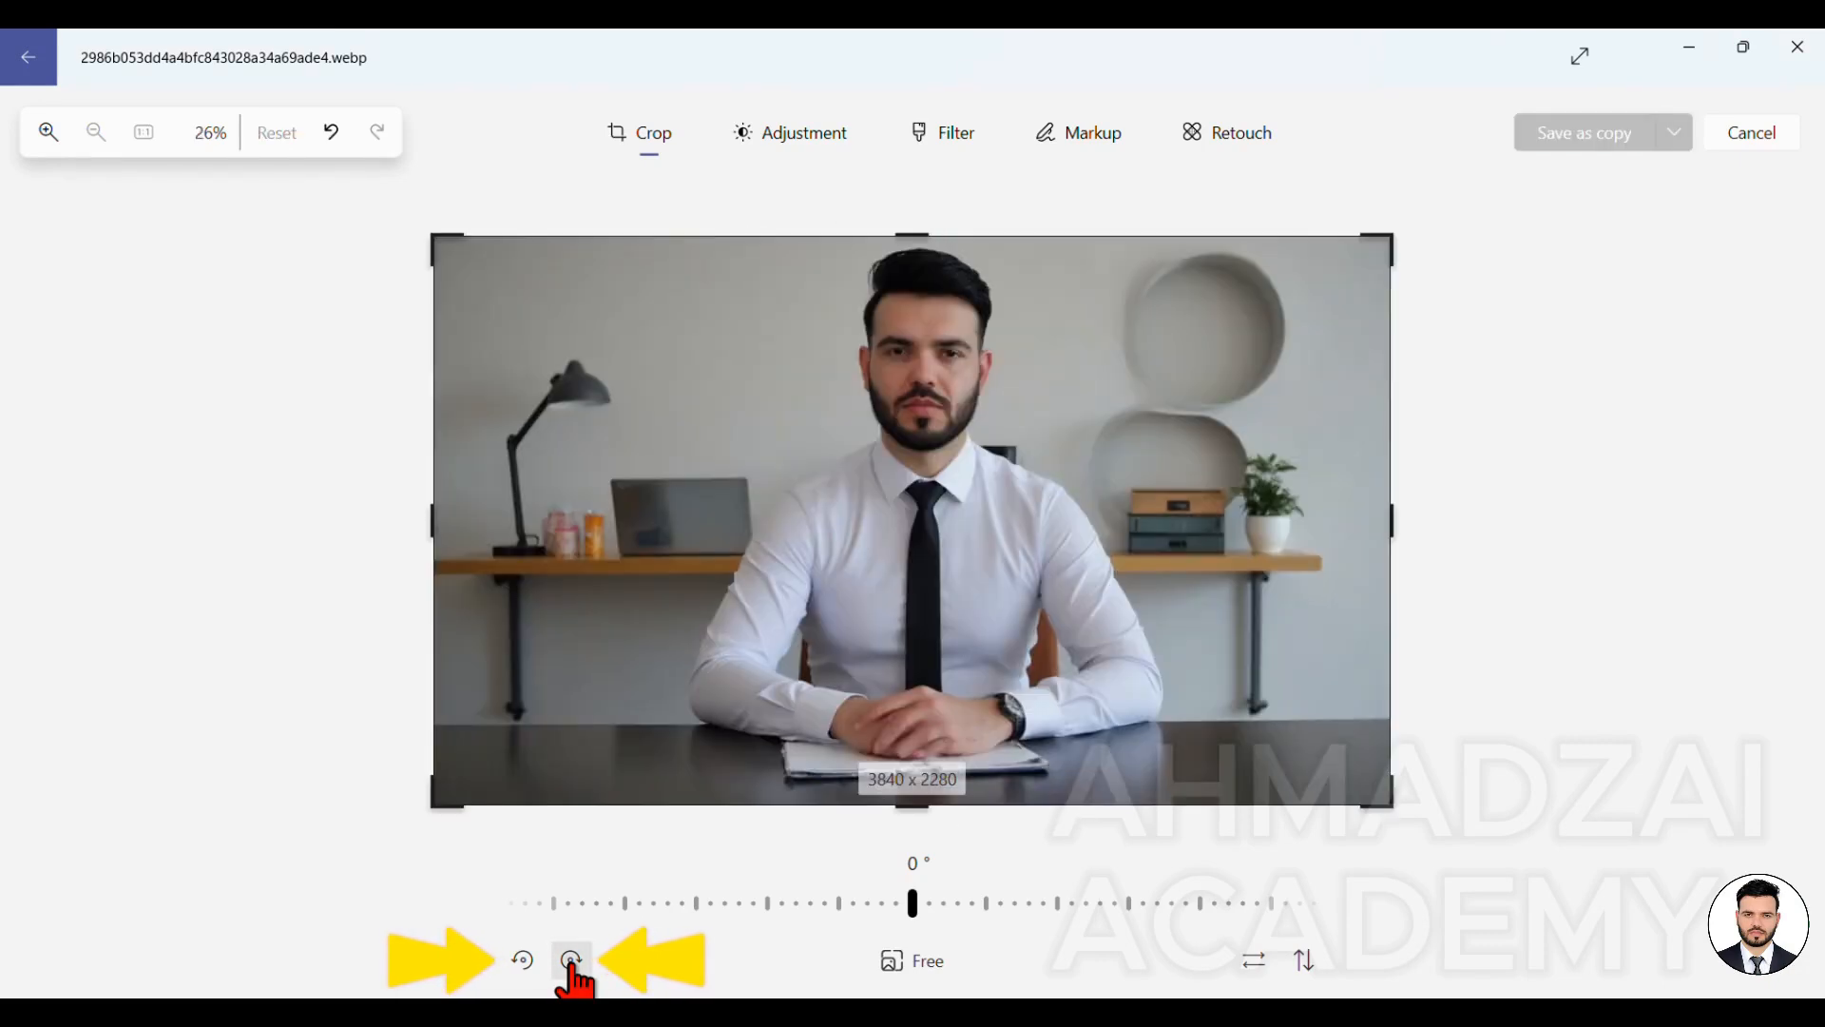
pyautogui.click(571, 960)
pyautogui.click(572, 960)
pyautogui.click(571, 960)
pyautogui.click(571, 960)
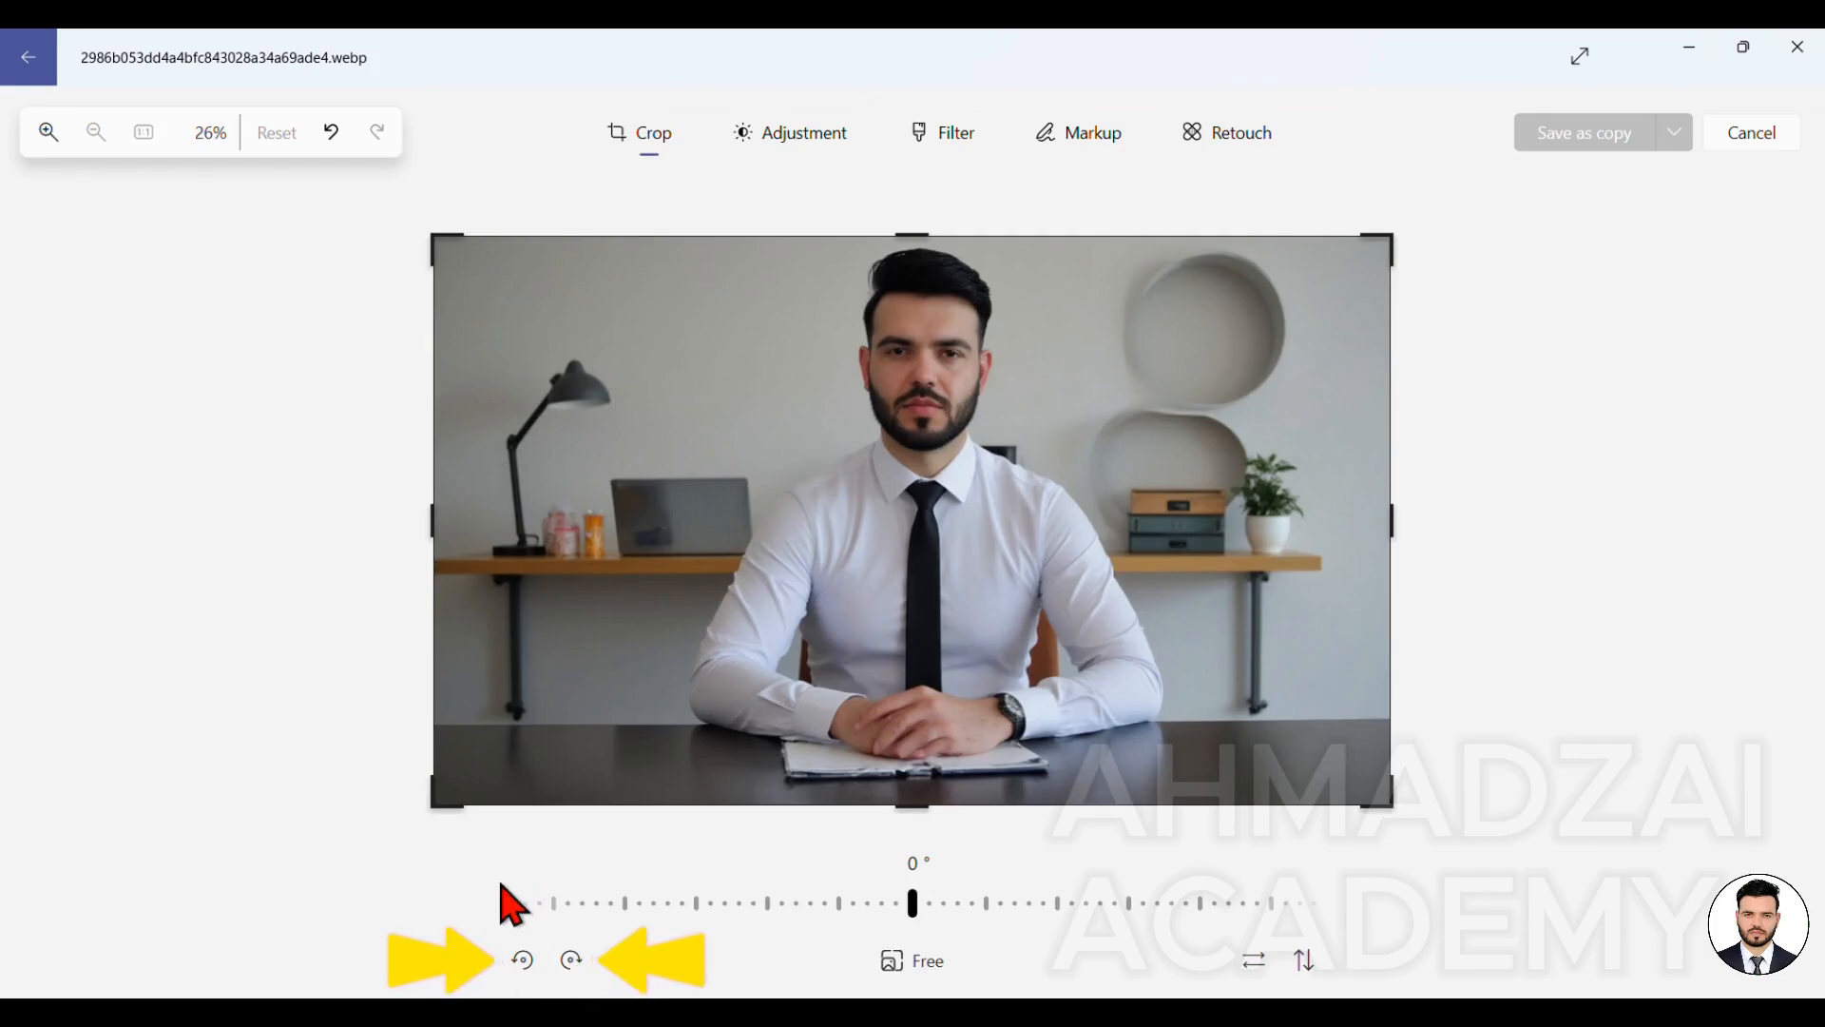
# Rotate the photo counterclockwise in 90° increments through two full turns
pyautogui.click(524, 962)
pyautogui.click(525, 962)
pyautogui.click(525, 962)
pyautogui.click(525, 962)
pyautogui.click(525, 962)
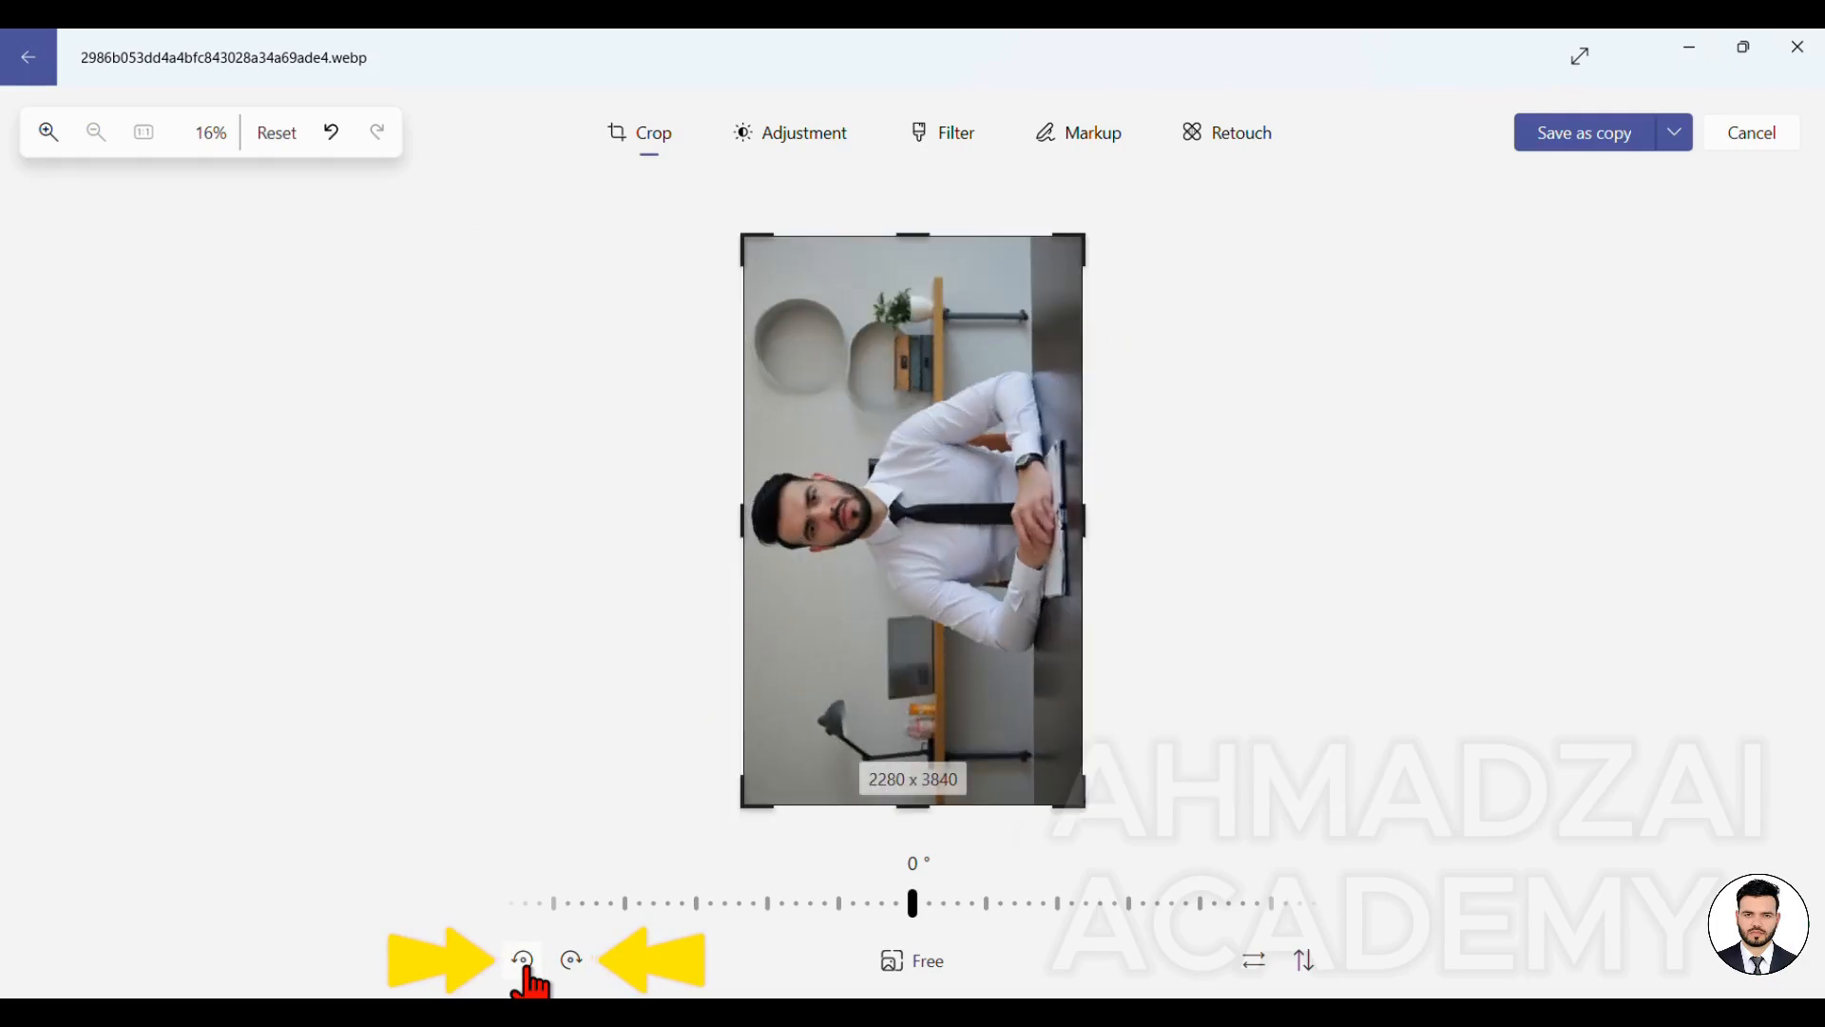
pyautogui.click(525, 962)
pyautogui.click(524, 962)
pyautogui.click(525, 962)
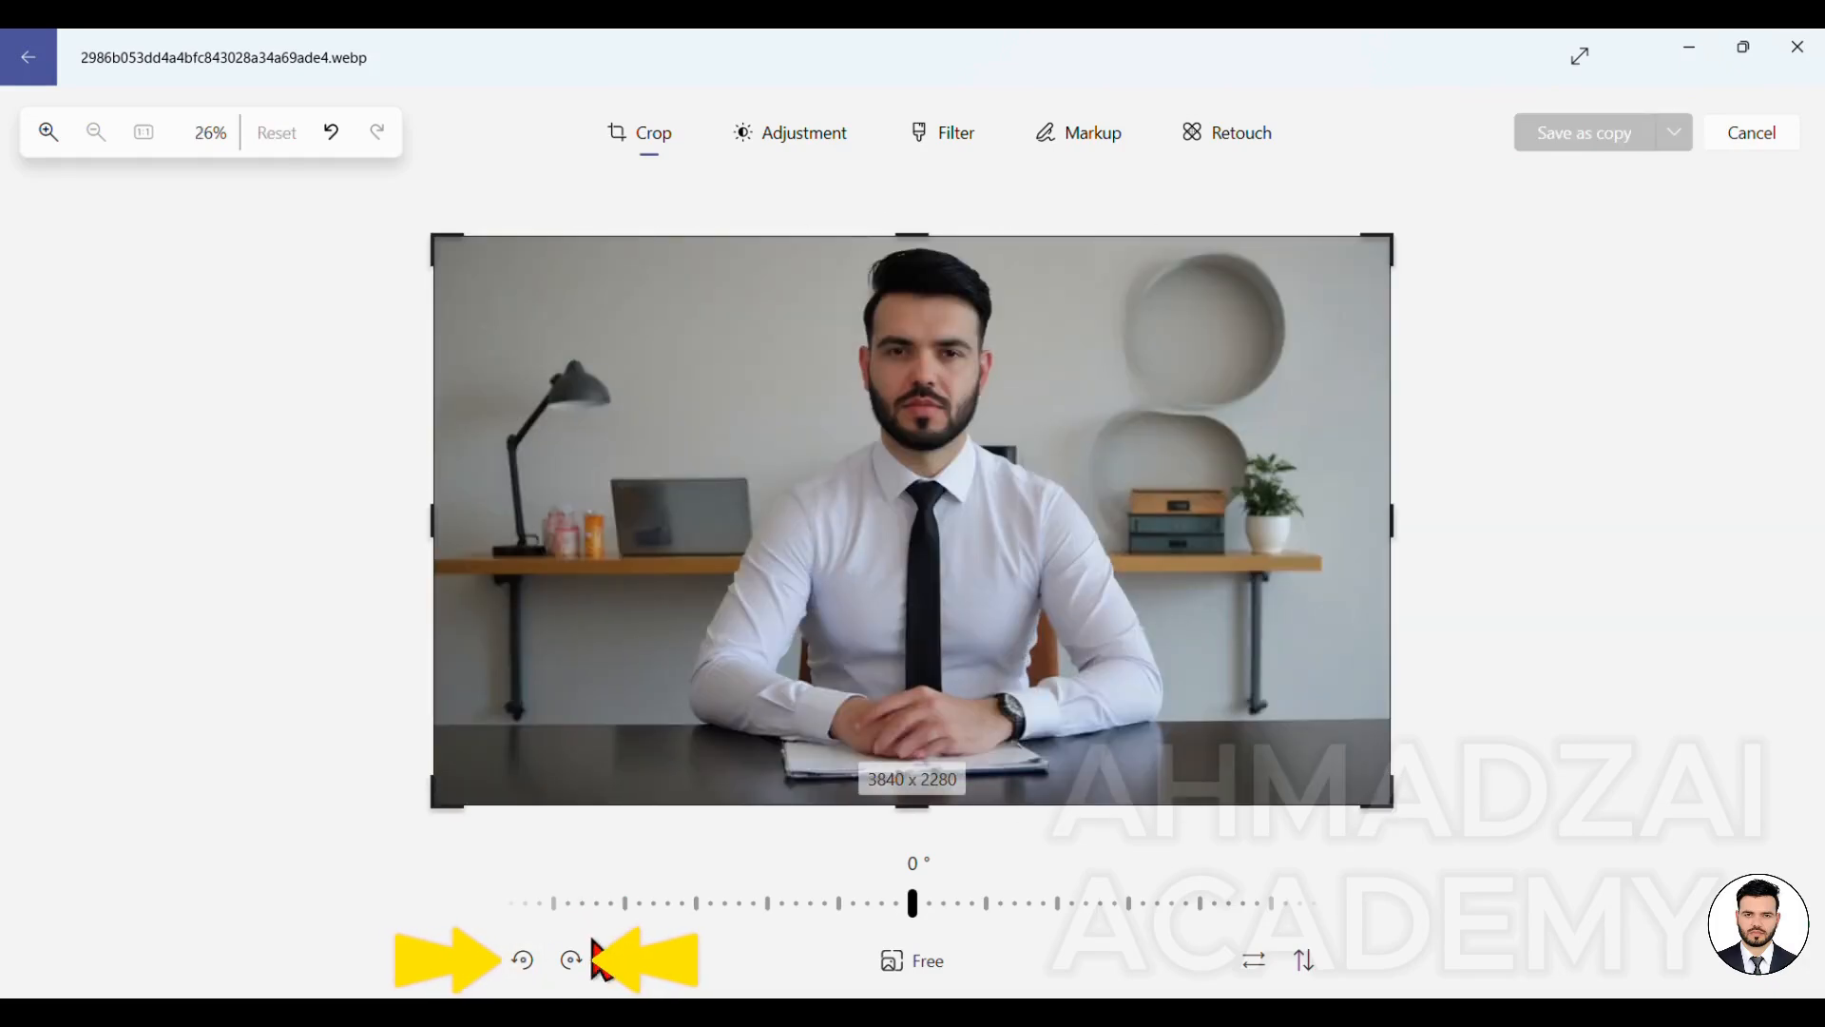
# Rotate the photo clockwise in 90° increments through one full turn
pyautogui.click(571, 960)
pyautogui.click(571, 960)
pyautogui.click(571, 960)
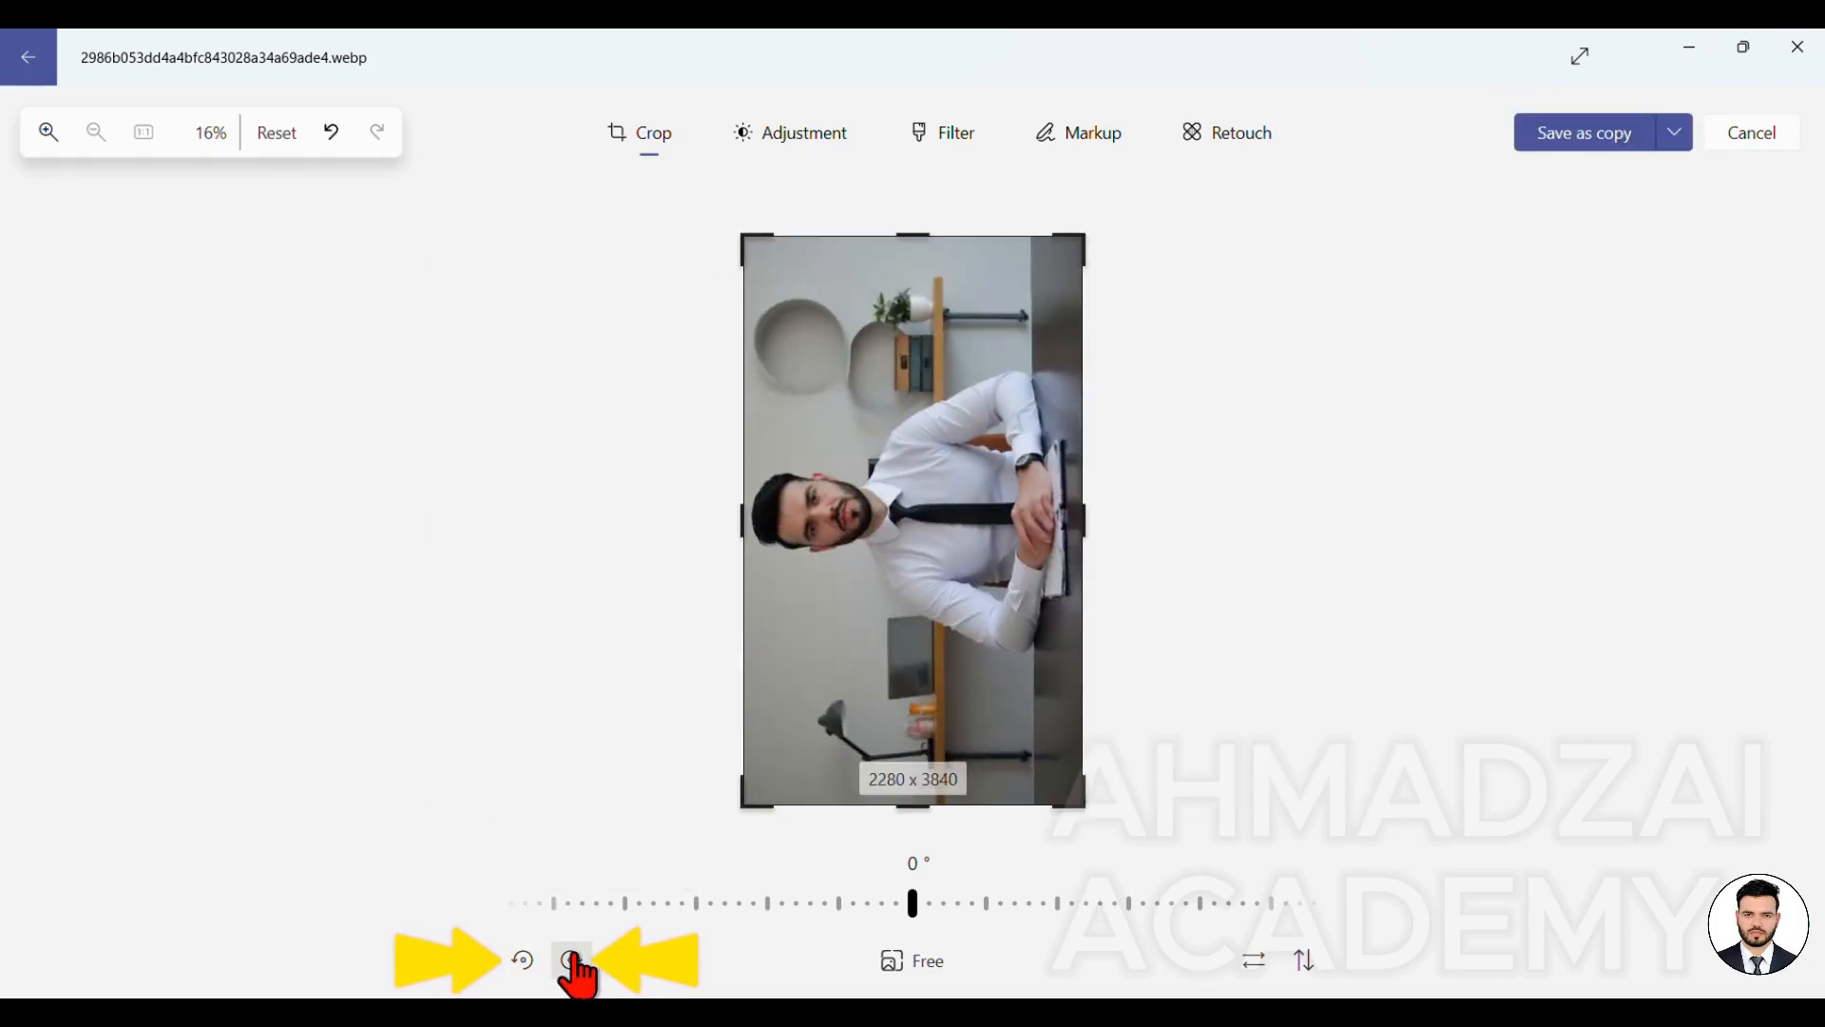
pyautogui.click(571, 960)
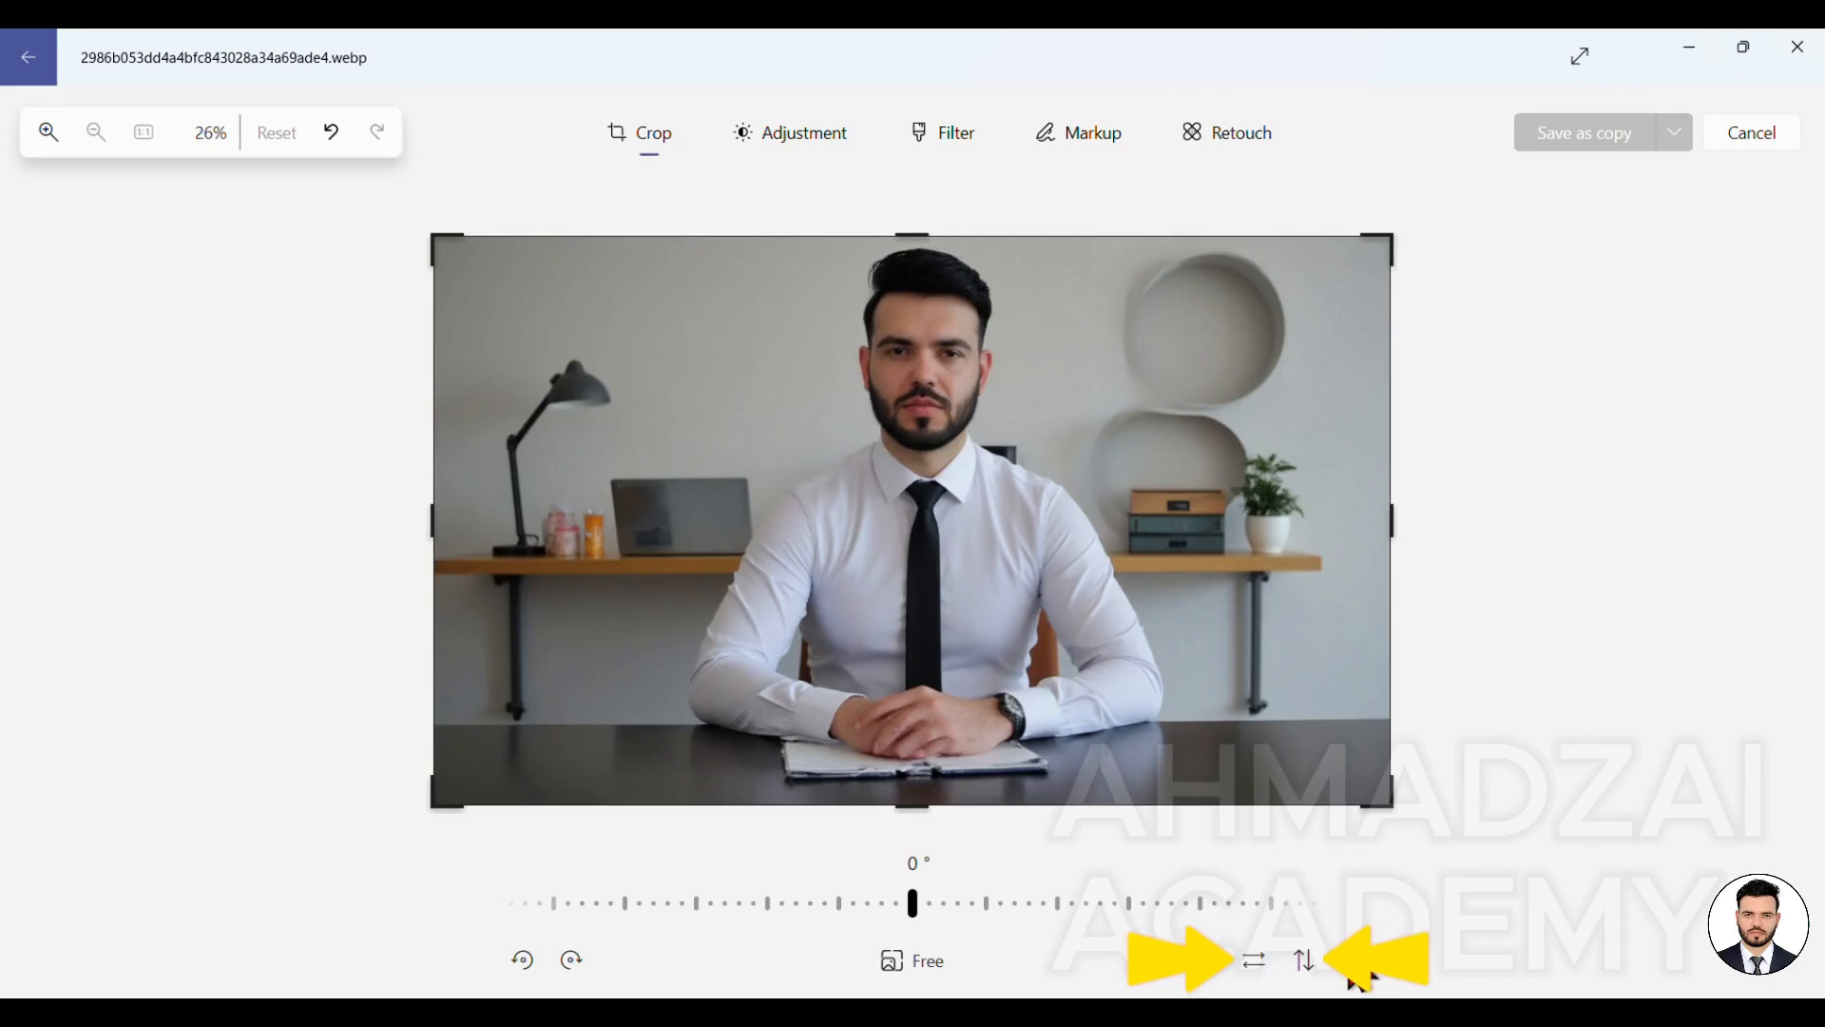
# Flip the photo horizontally six times, ending in its original orientation
pyautogui.click(1254, 962)
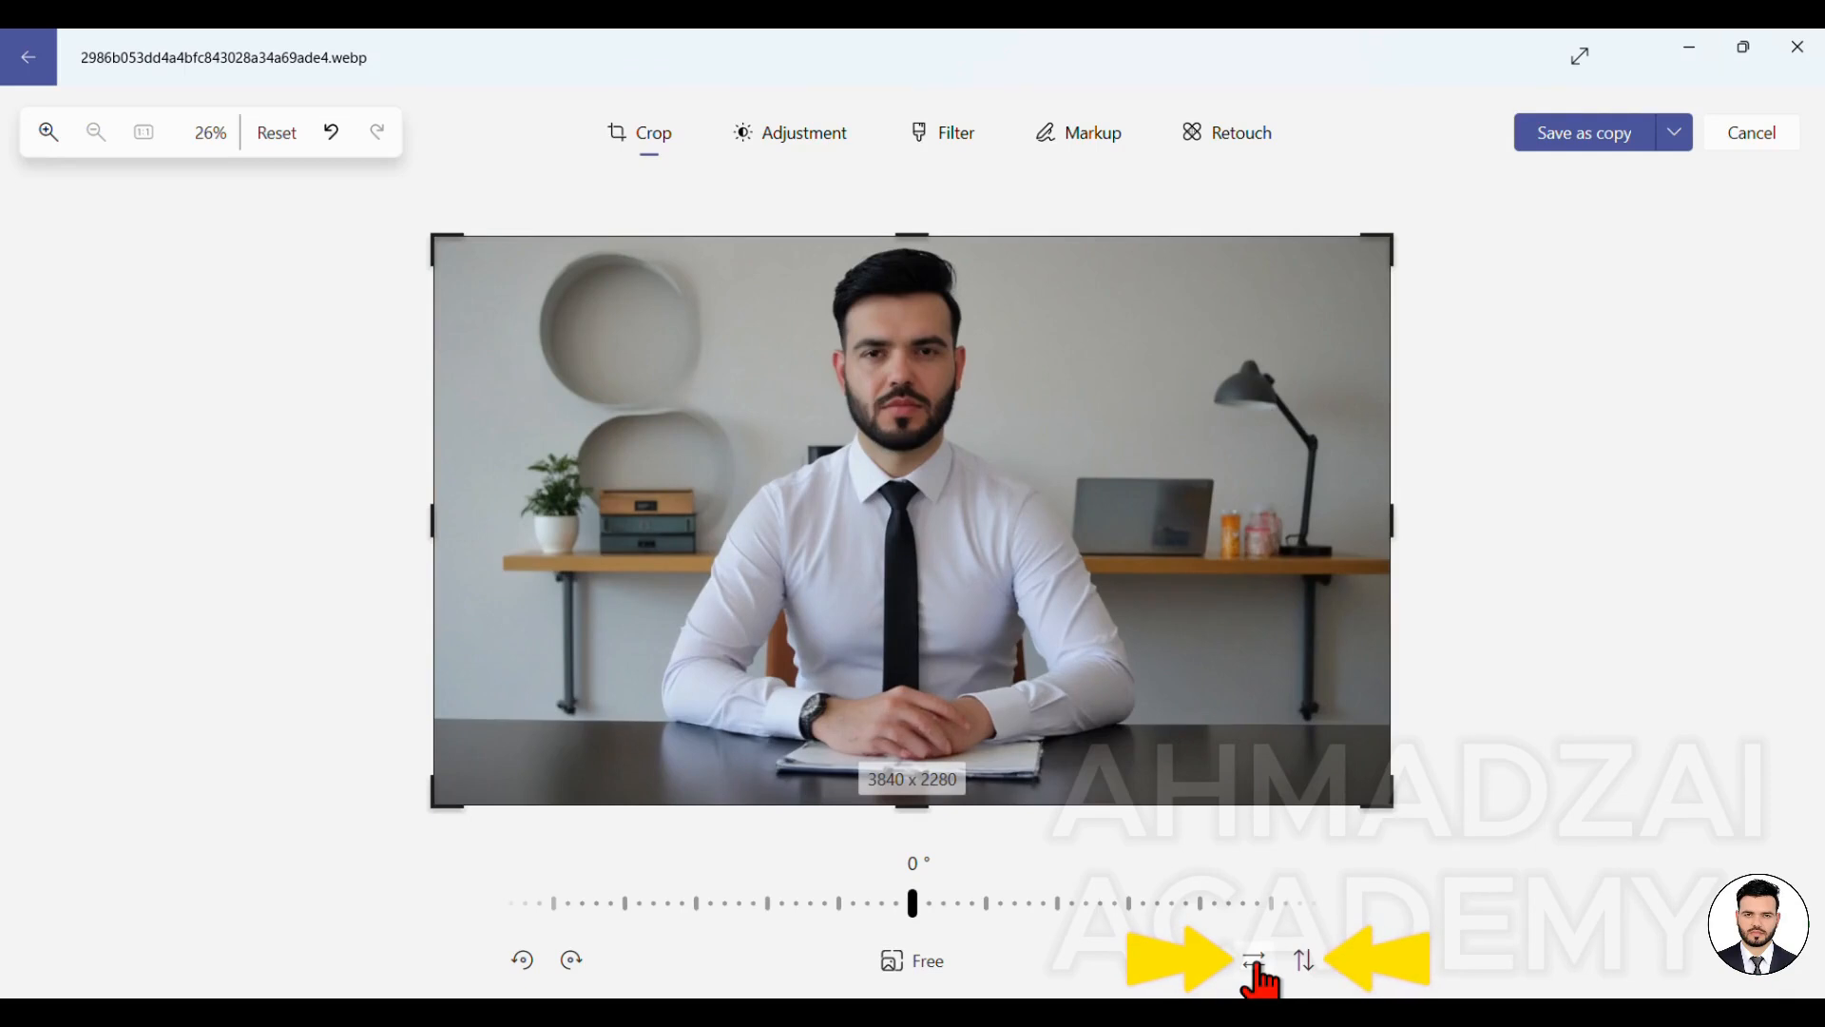
pyautogui.click(1256, 965)
pyautogui.click(1257, 964)
pyautogui.click(1257, 965)
pyautogui.click(1257, 964)
pyautogui.click(1257, 965)
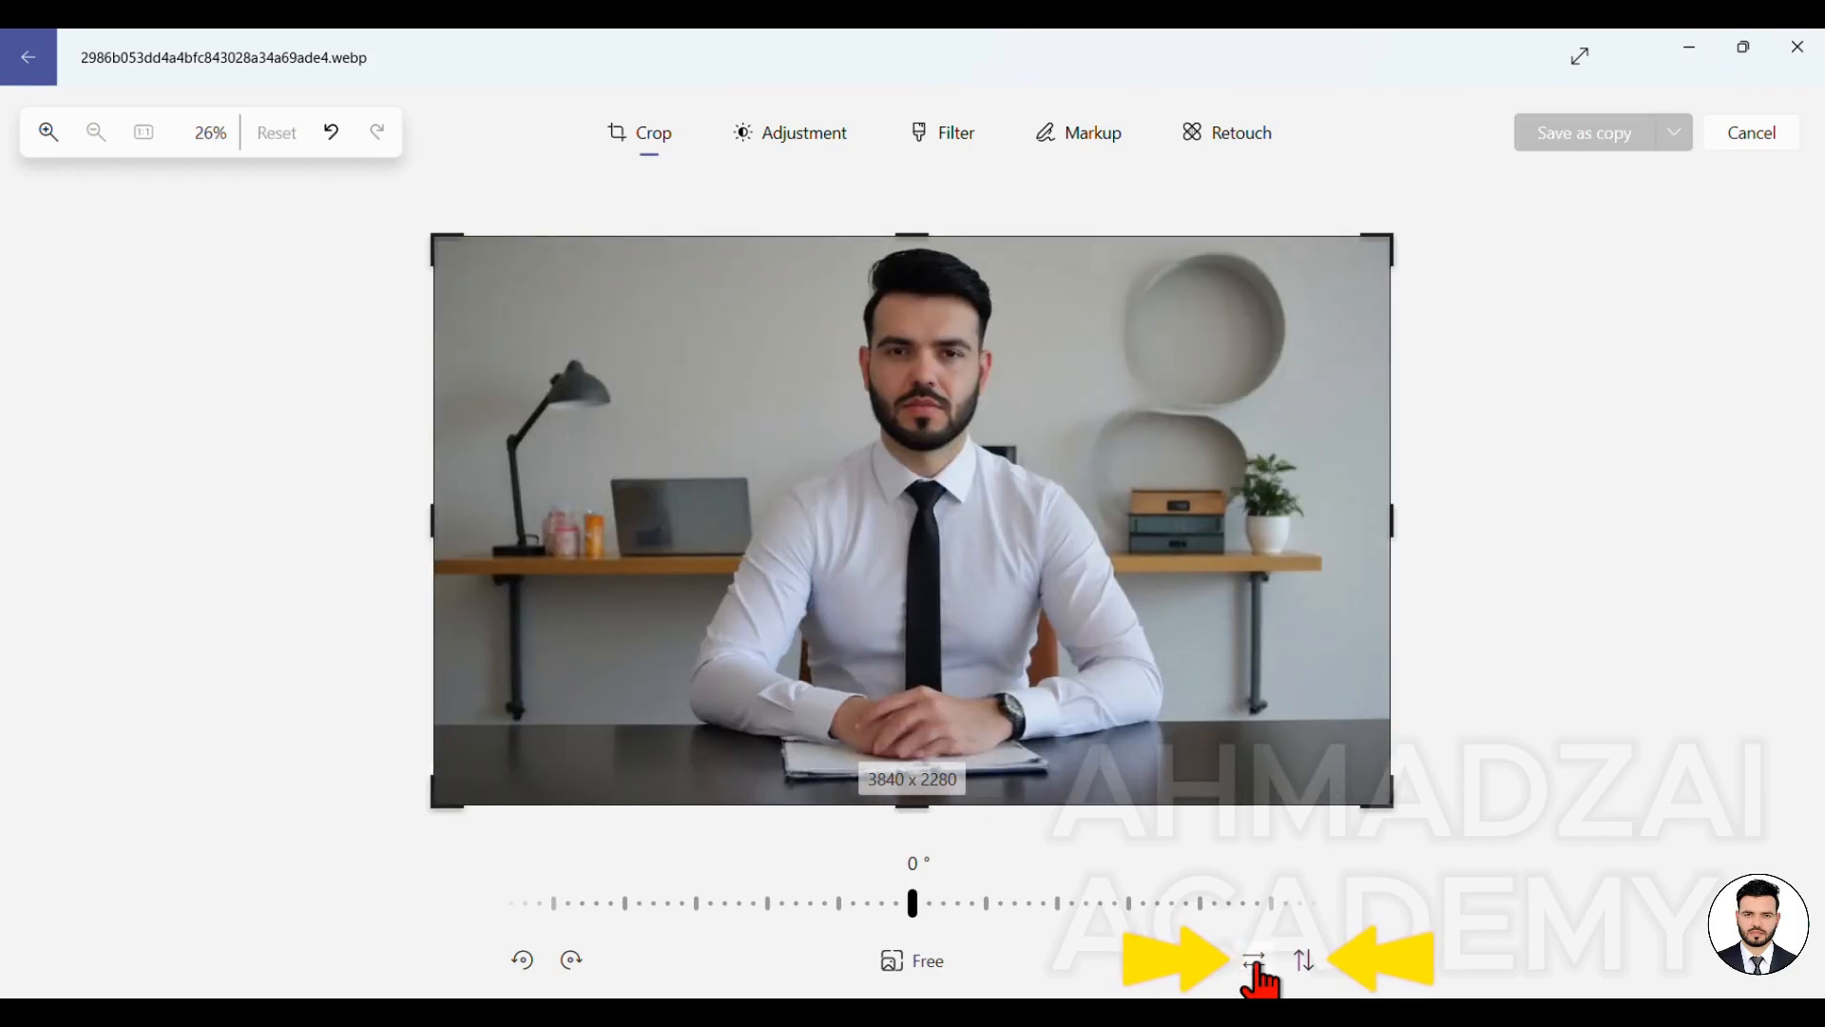
# Flip the photo vertically four times, ending in its original upright orientation
pyautogui.click(1304, 960)
pyautogui.click(1304, 960)
pyautogui.click(1304, 960)
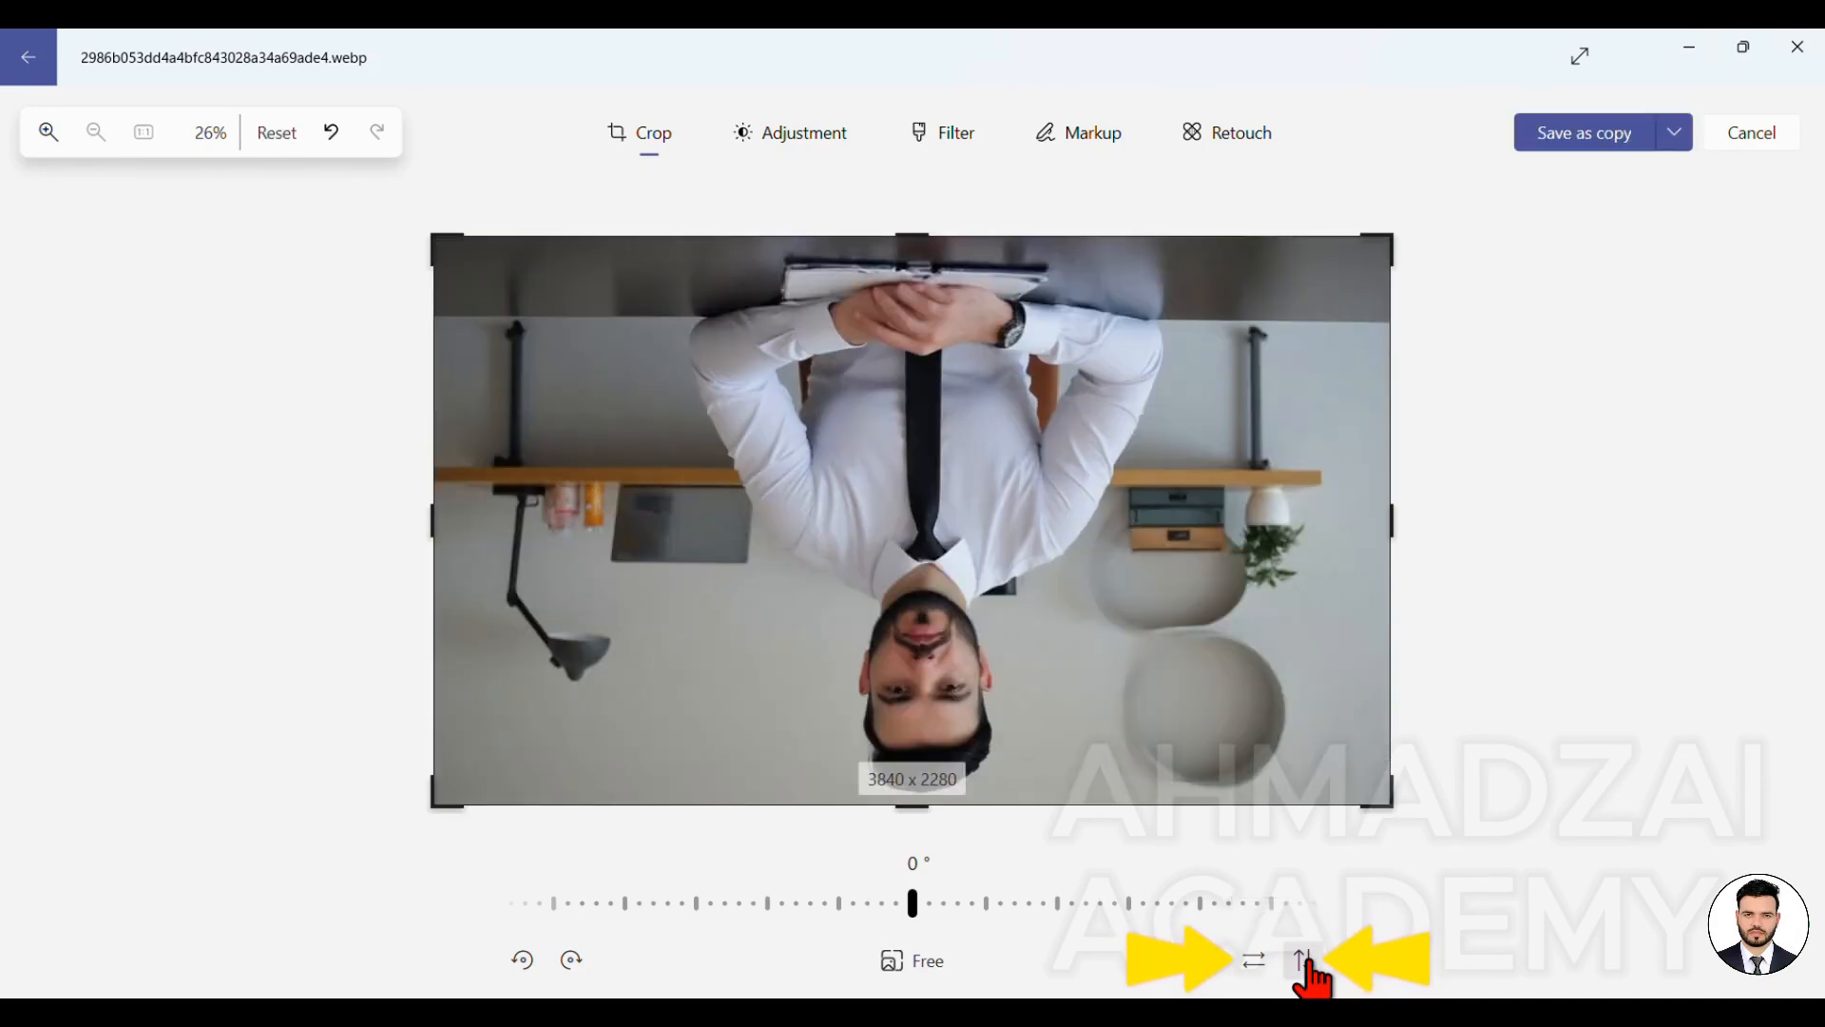
pyautogui.click(1306, 962)
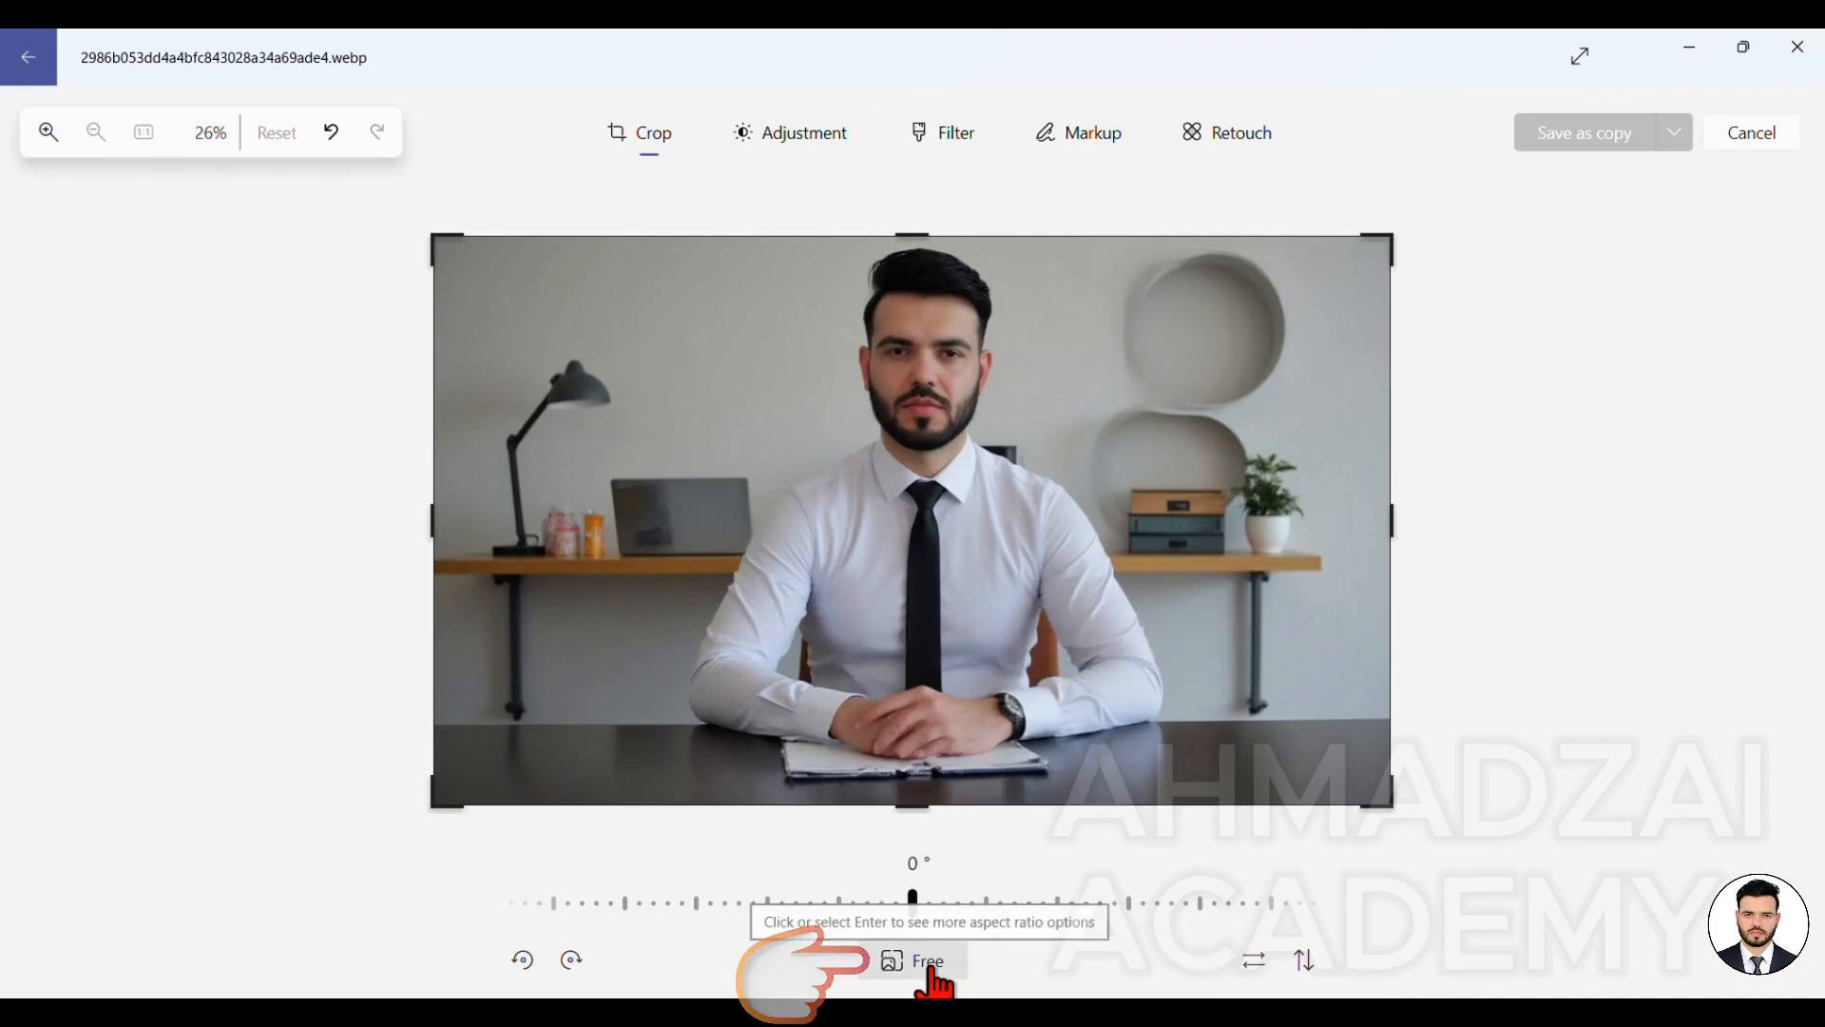
# Show the crop aspect ratio options and try 4:5, 3:4, 5:4 and Square on the photo
pyautogui.click(931, 974)
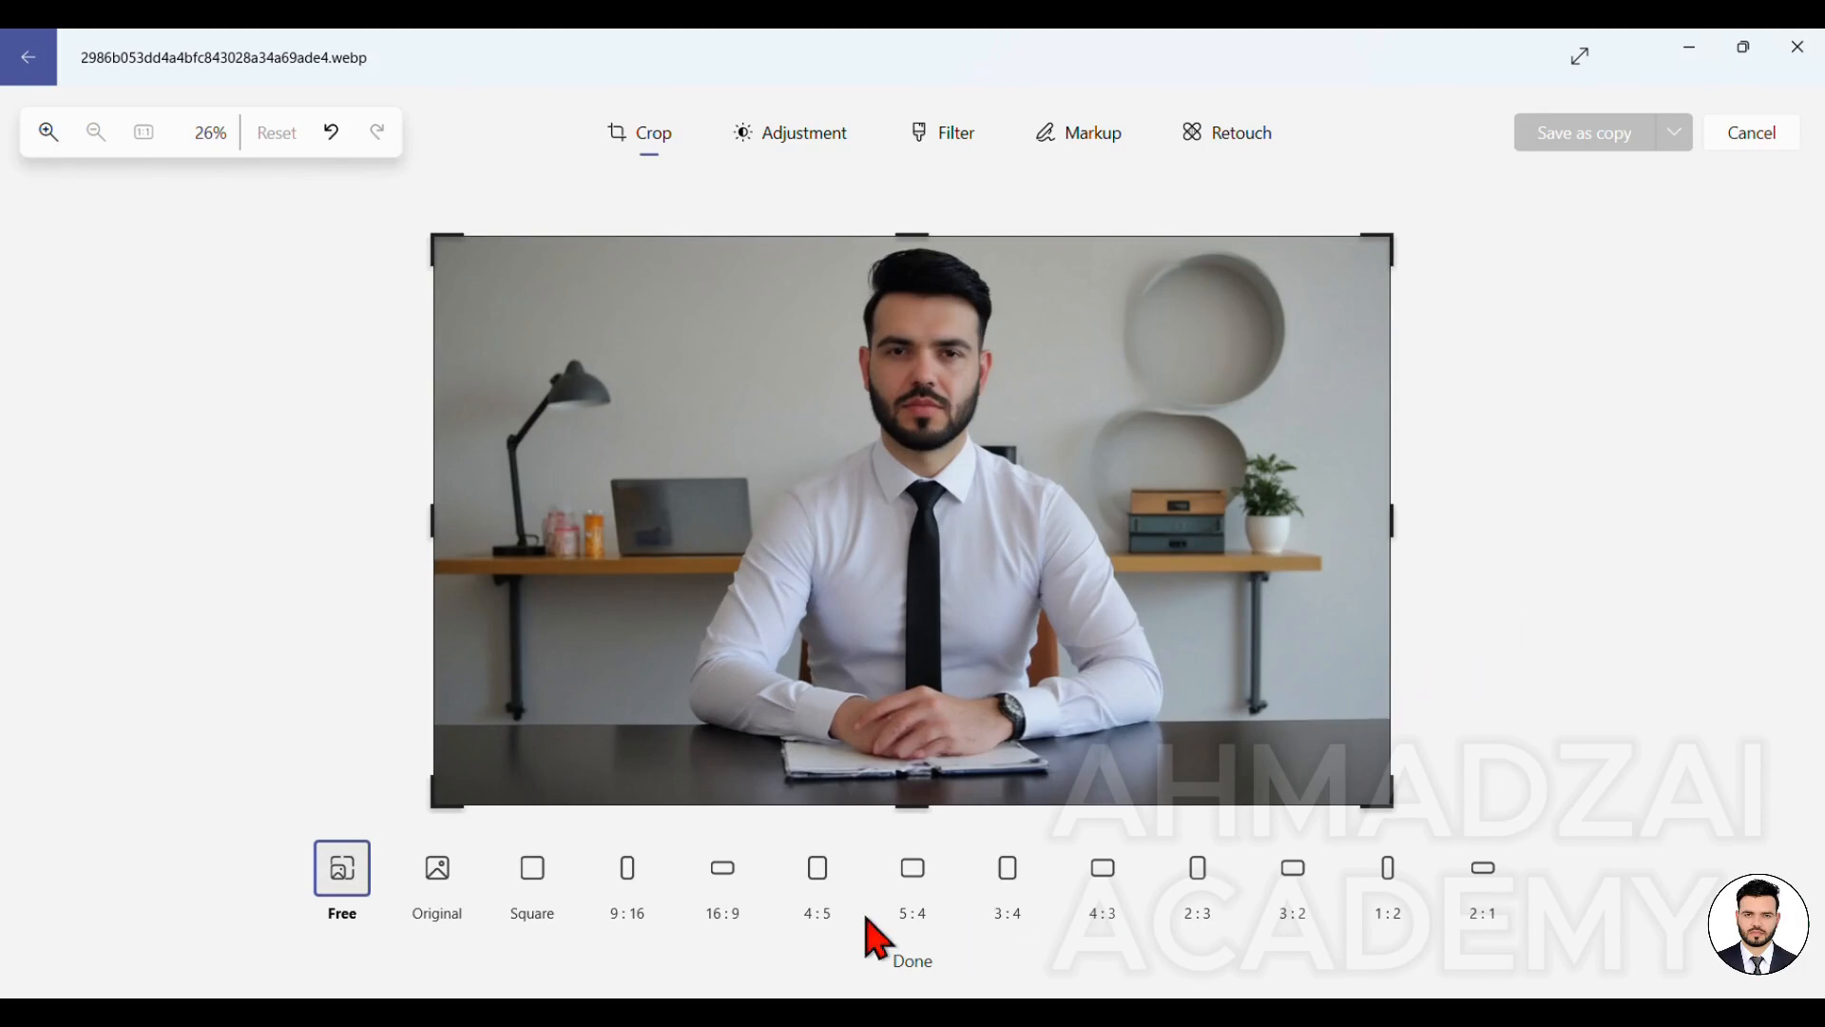
pyautogui.click(820, 879)
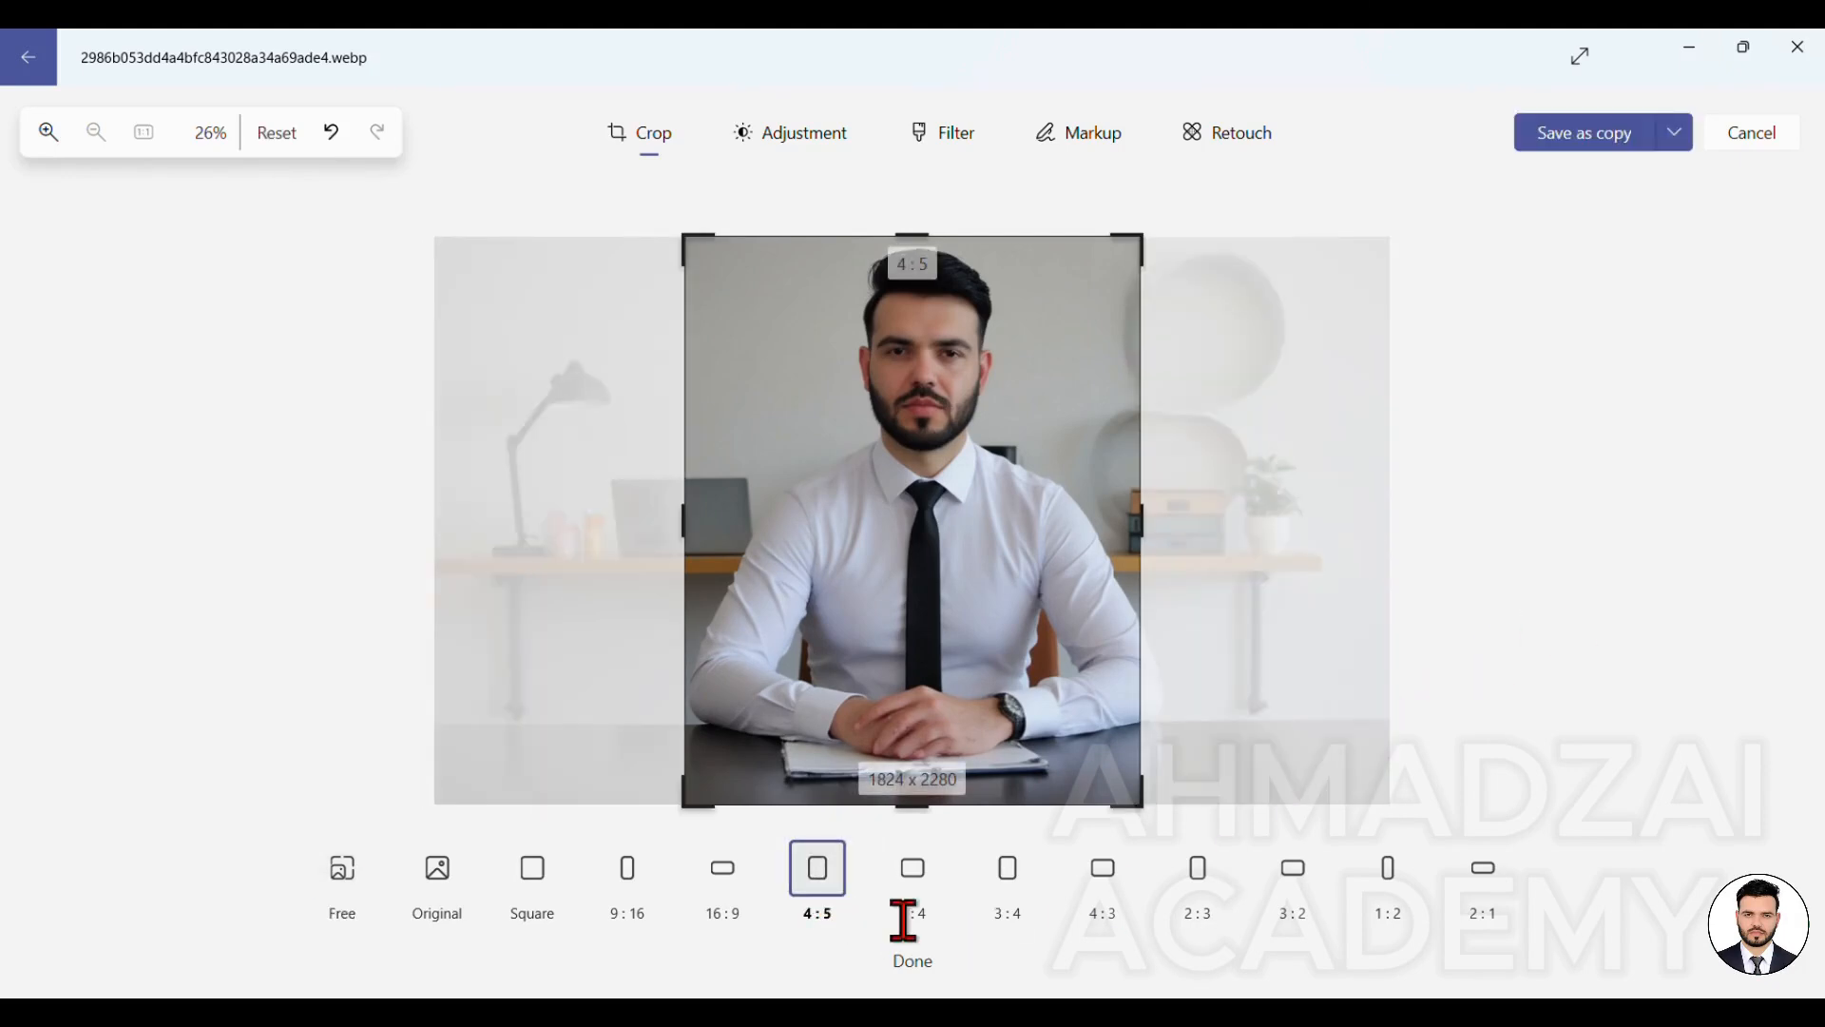
pyautogui.click(1014, 889)
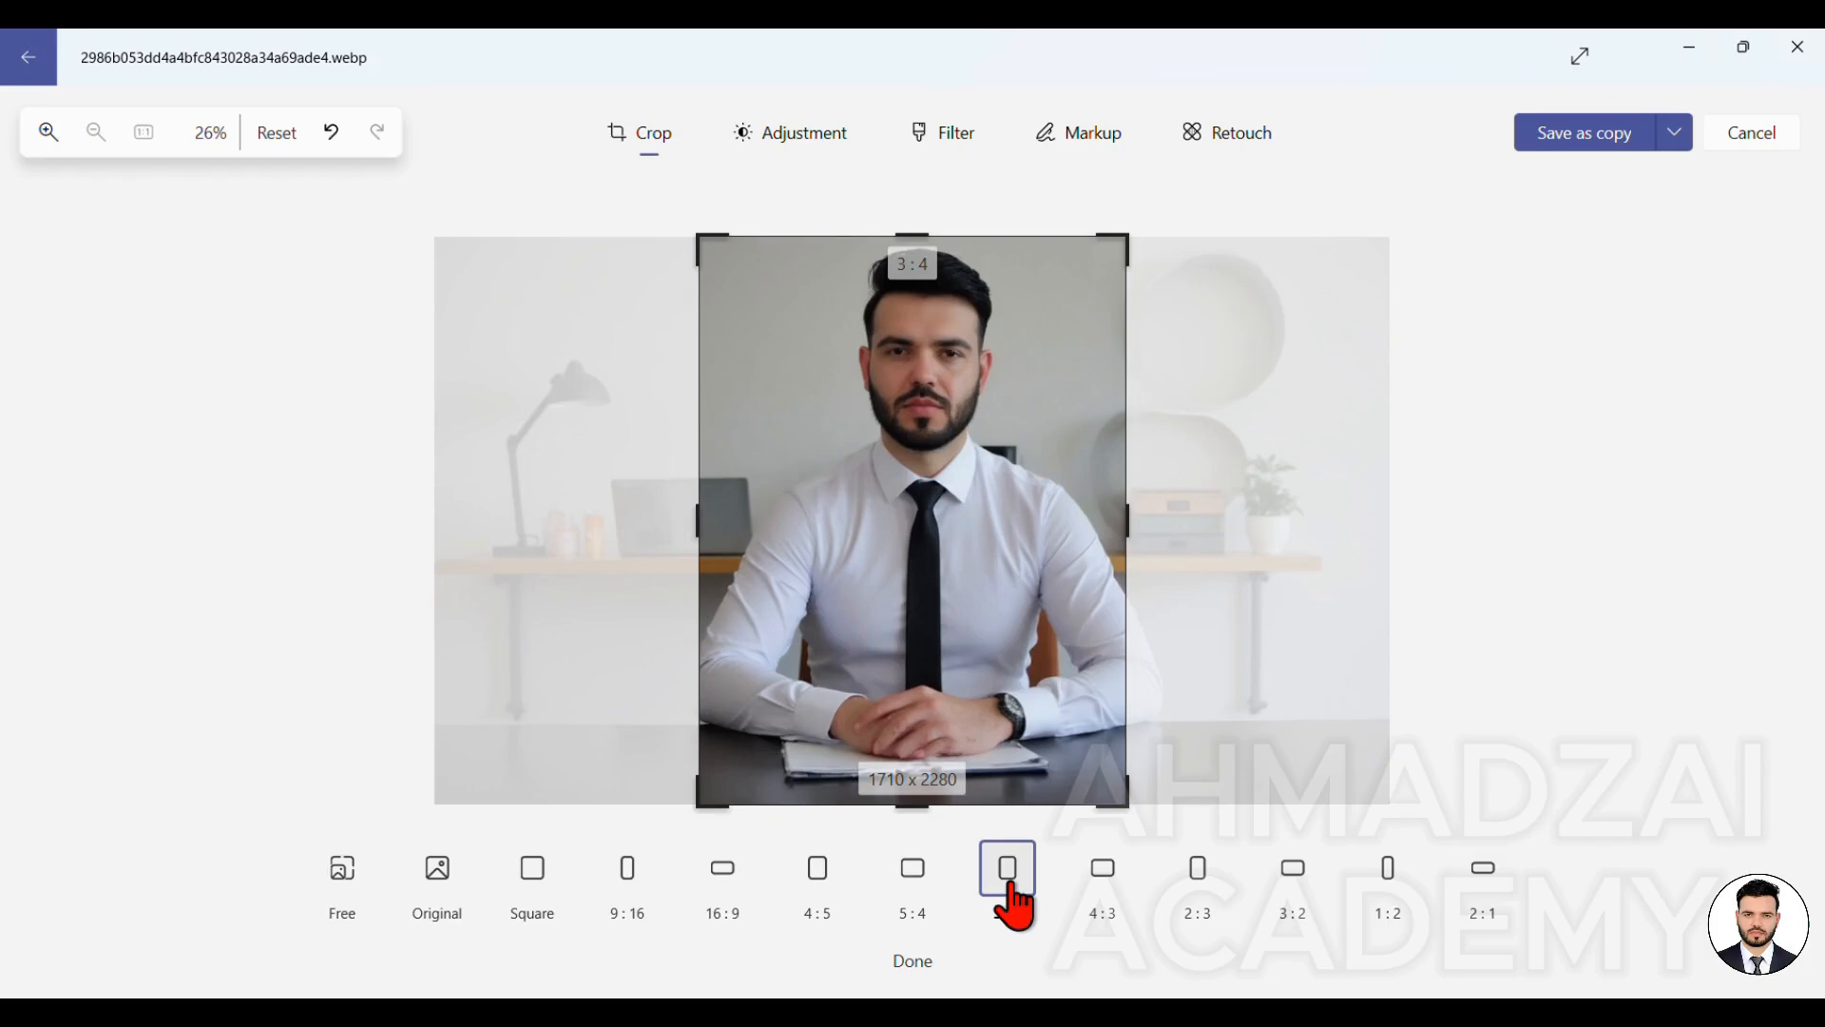
pyautogui.click(924, 888)
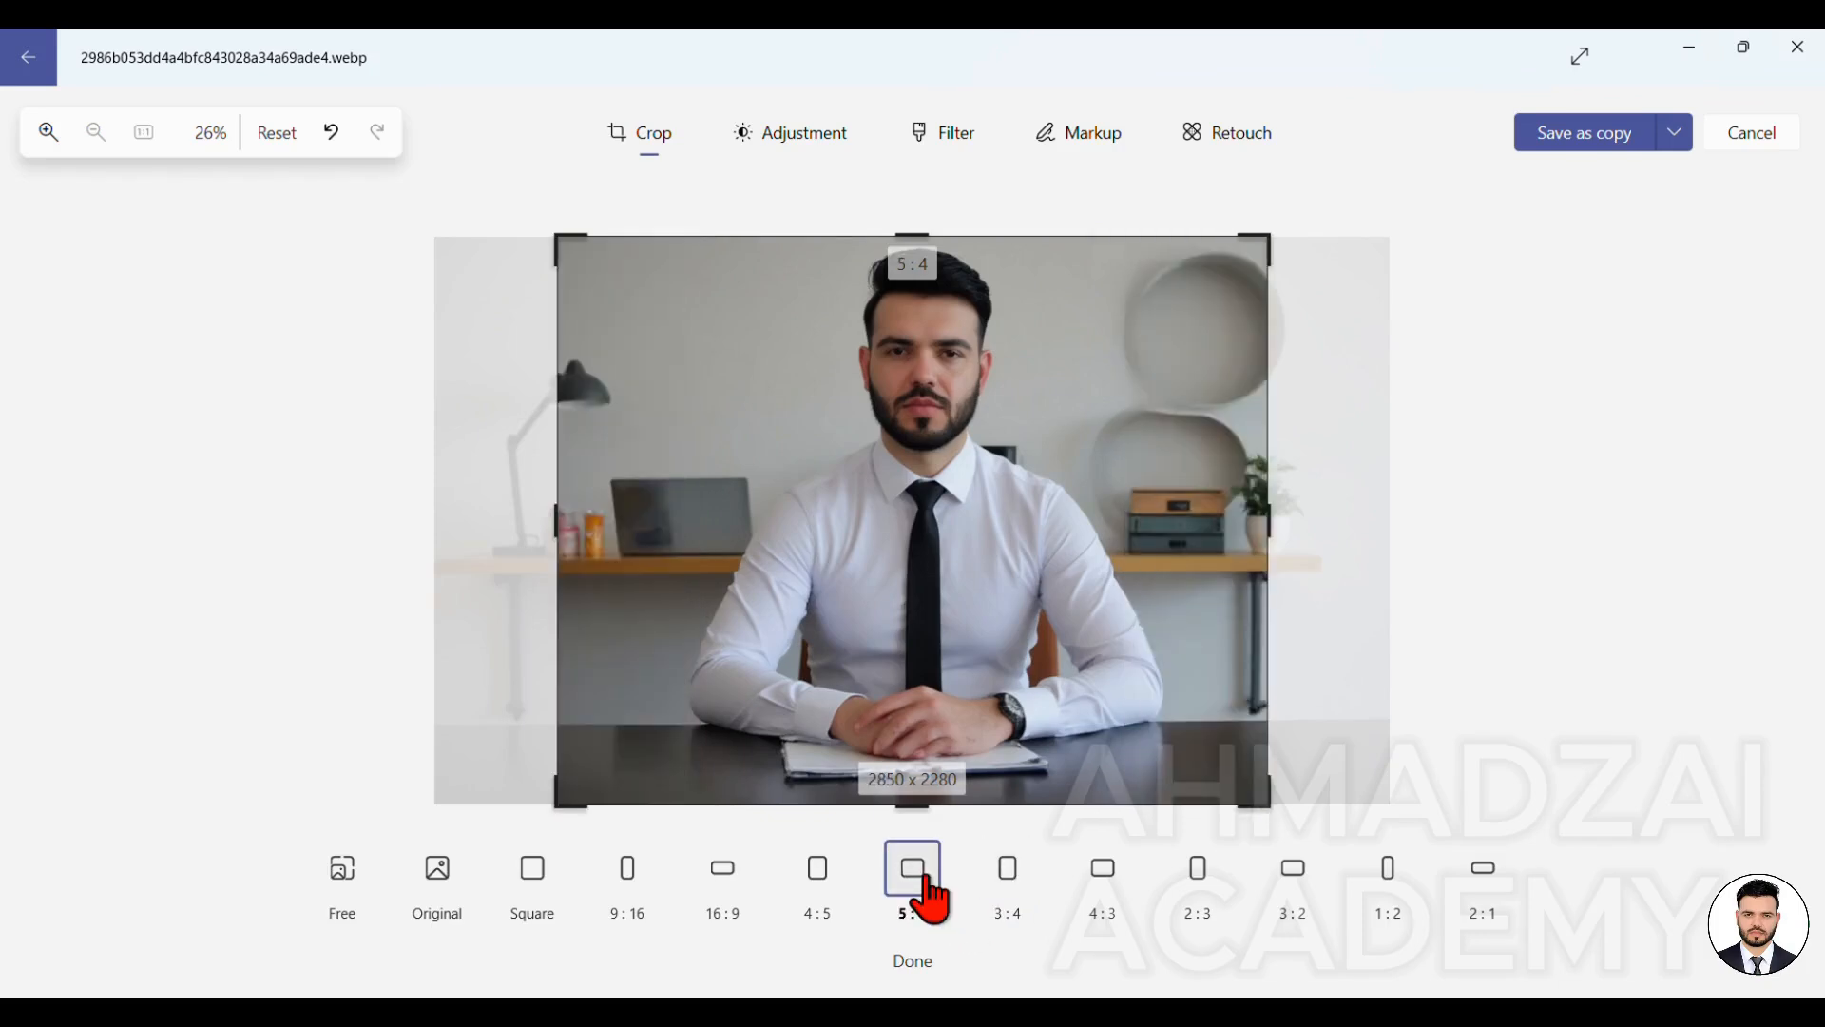
pyautogui.click(535, 891)
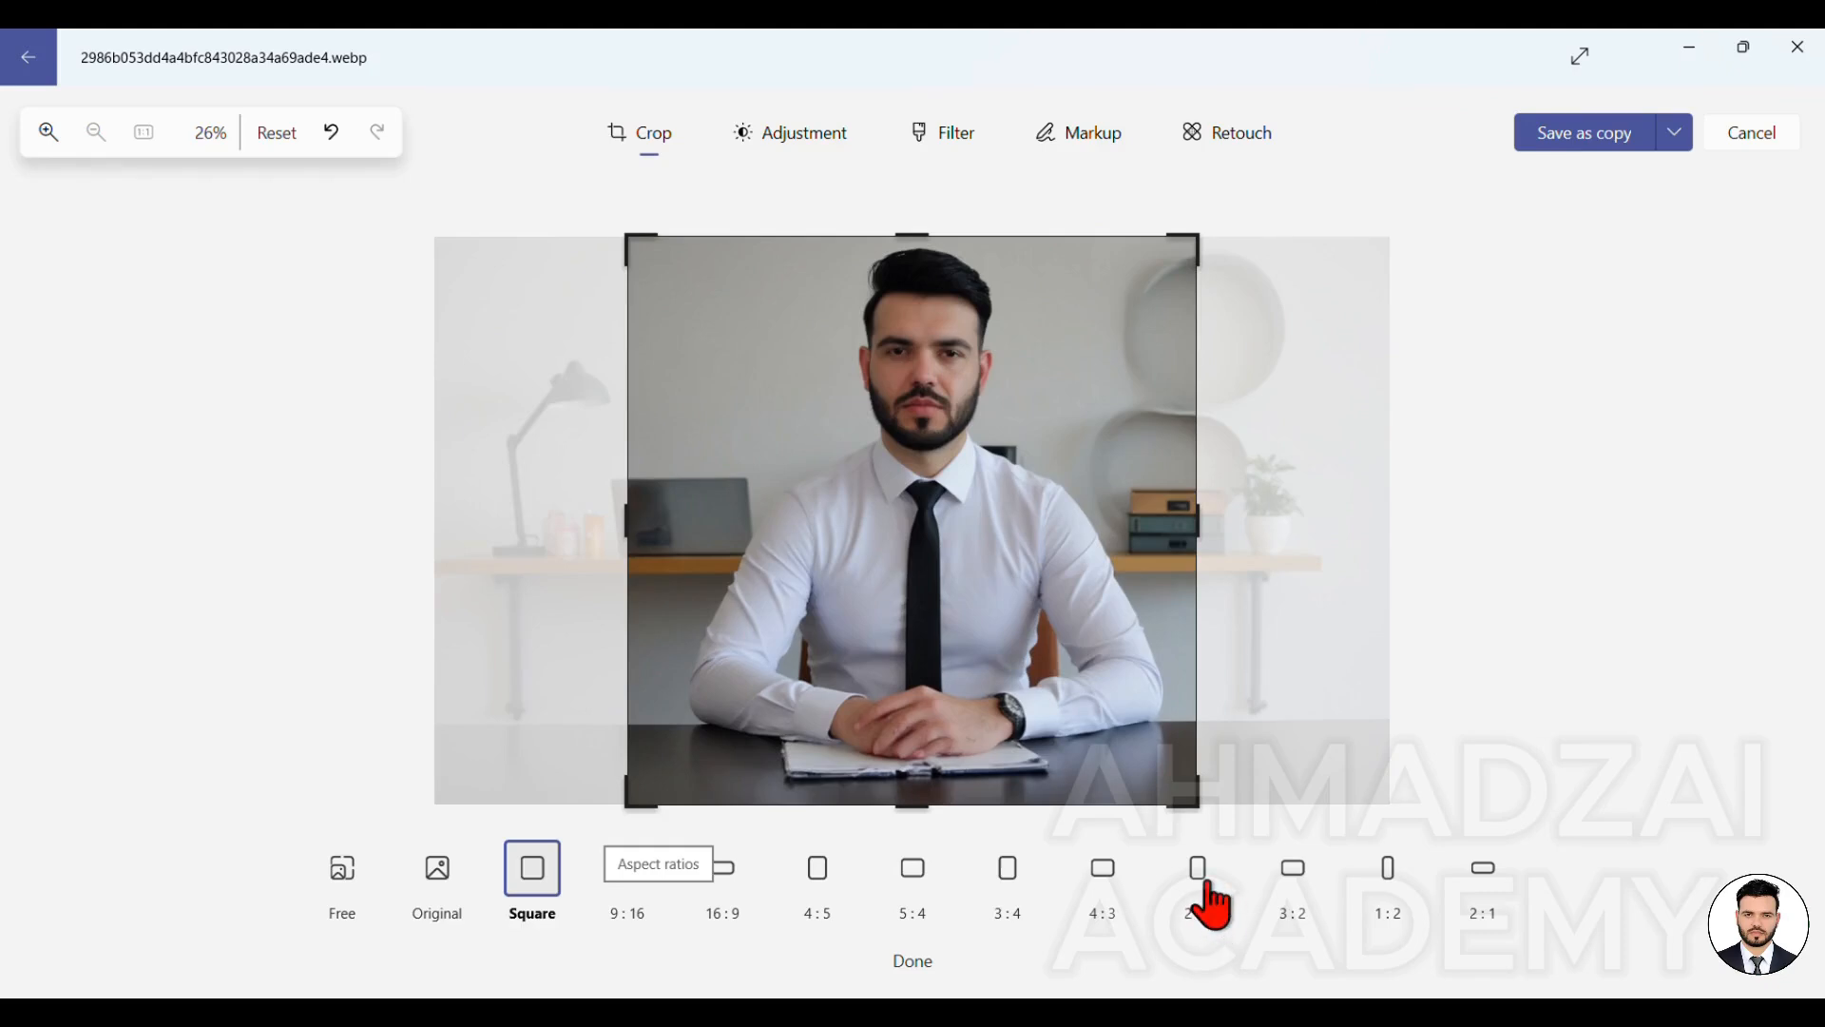
# Set the crop ratio to 3:4, enlarge the photo to a crop of about 870 x 1160, and center the face in the frame
pyautogui.click(1010, 869)
pyautogui.scroll(3, 916, 561)
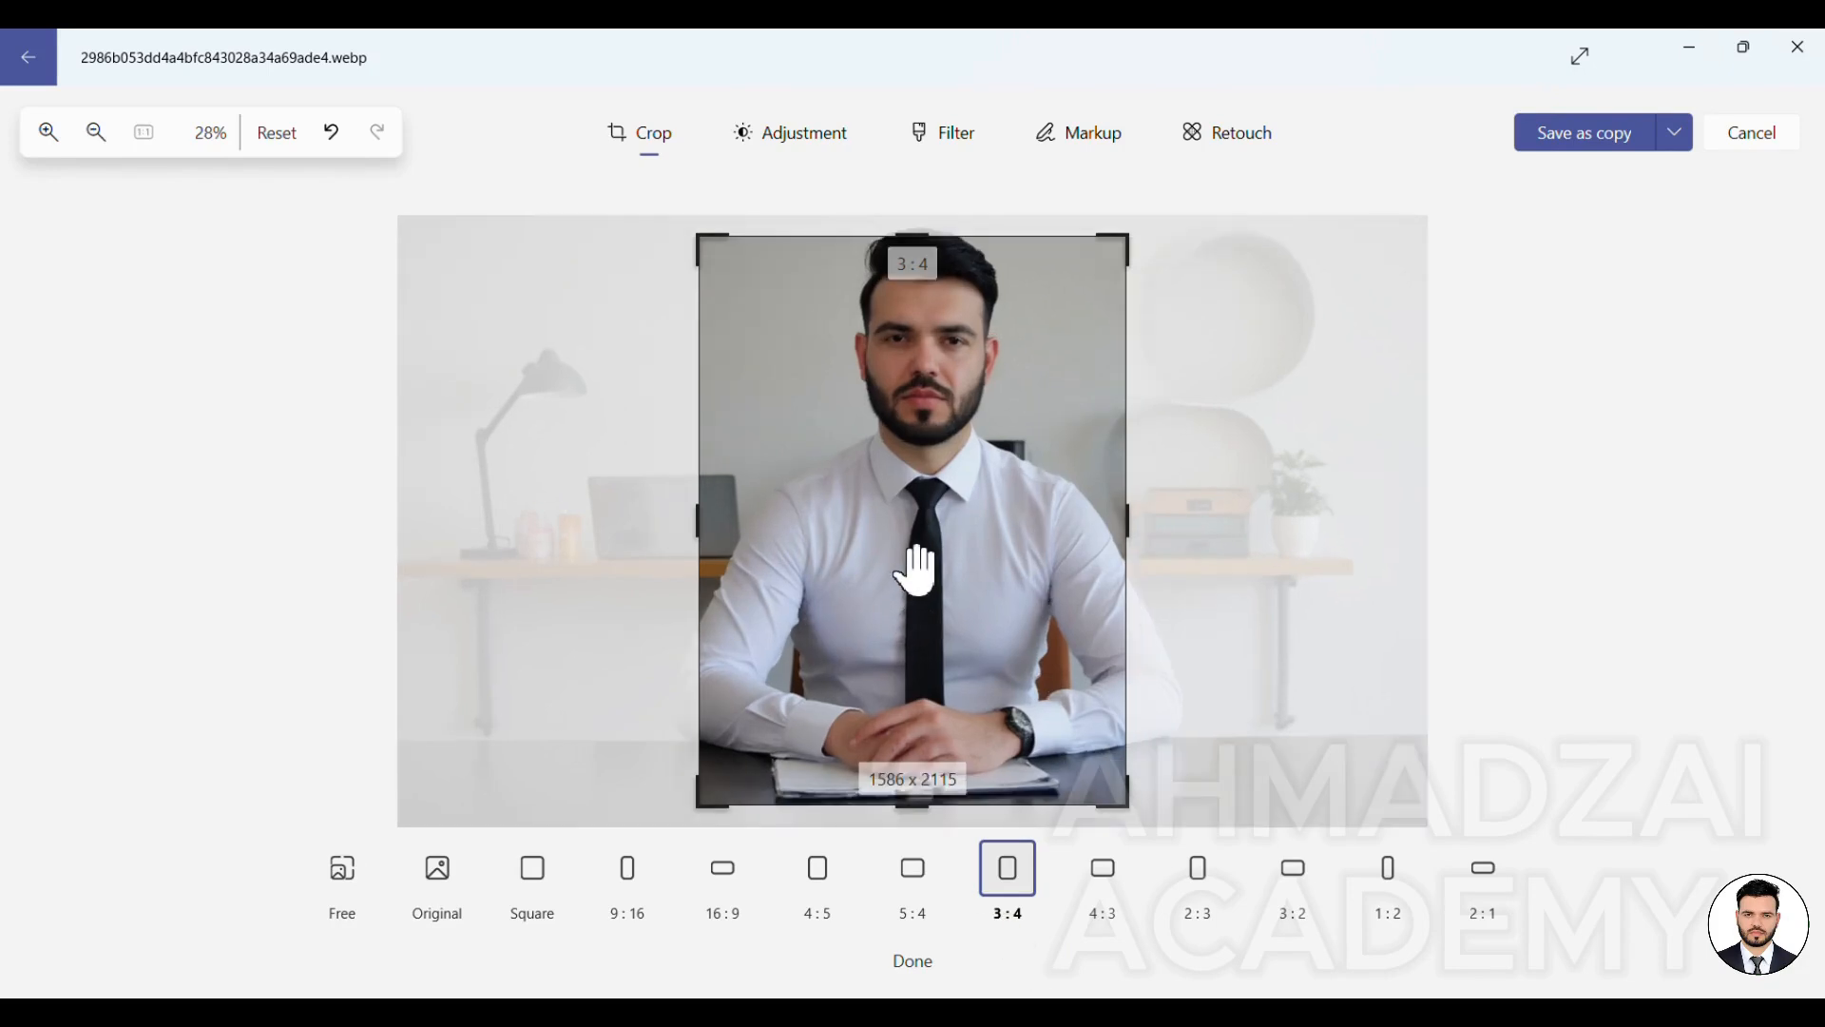
pyautogui.scroll(4, 888, 722)
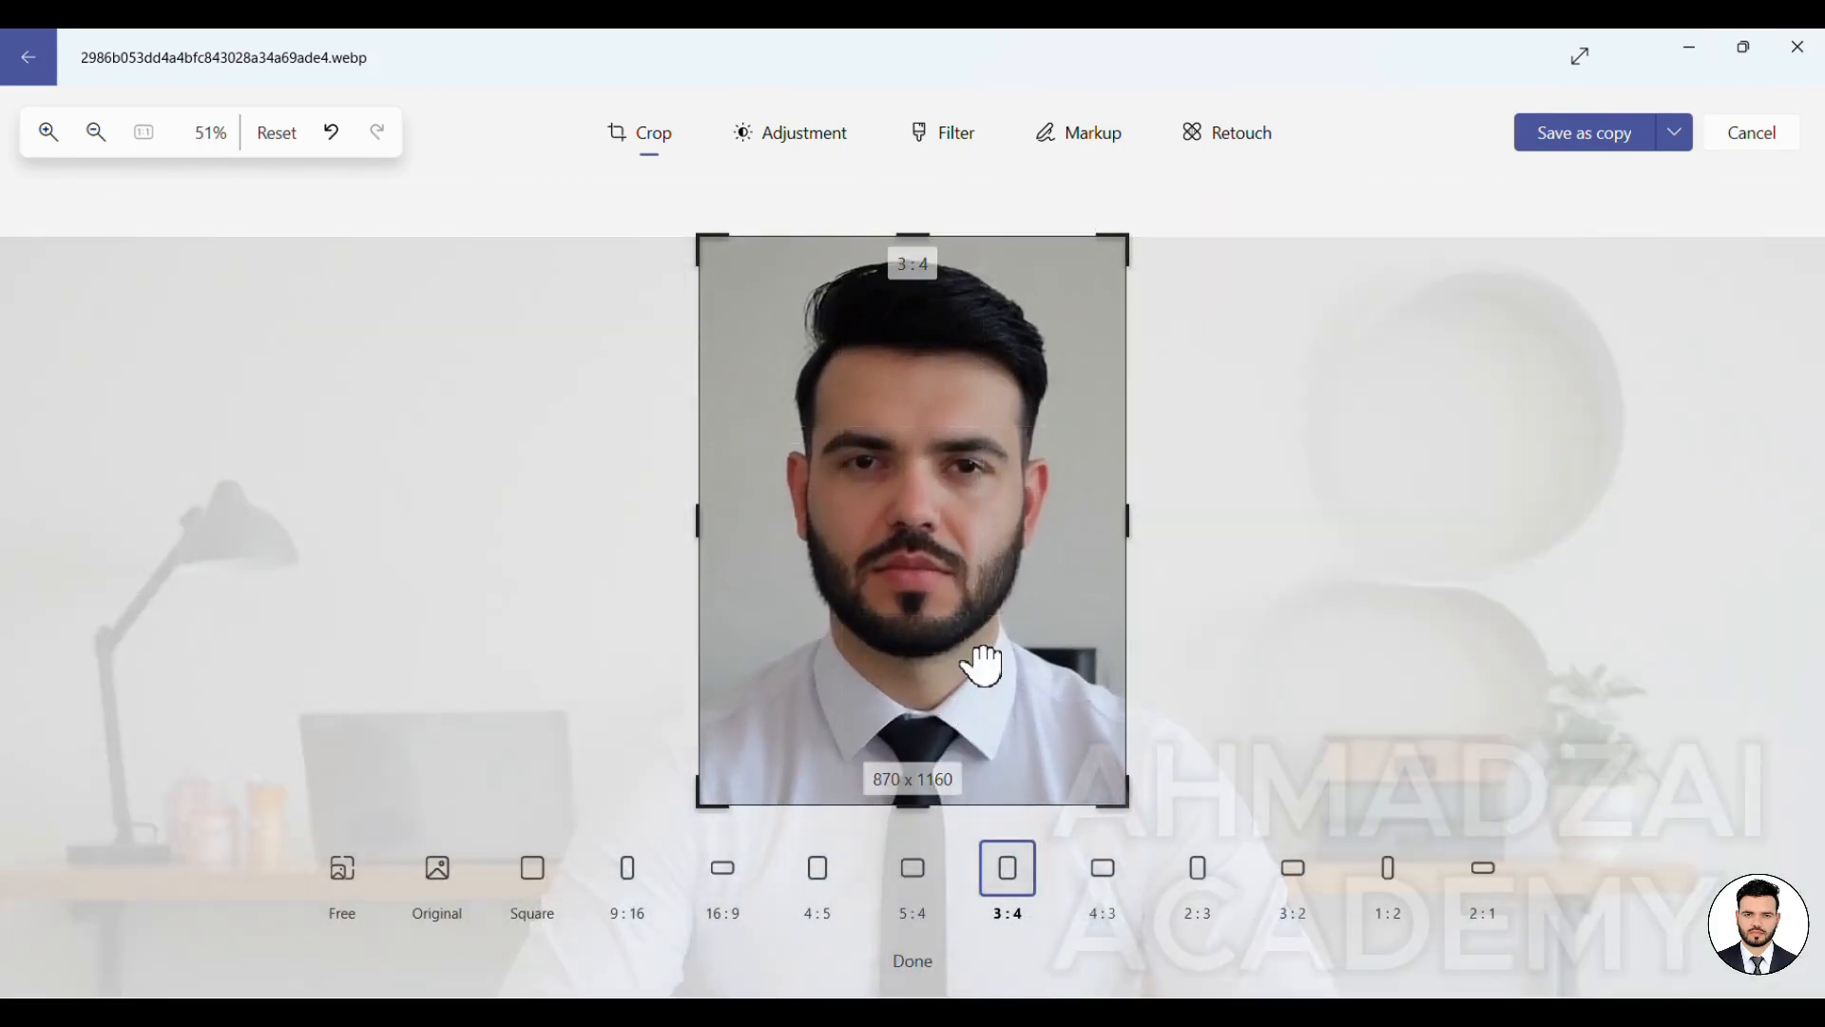
pyautogui.moveTo(981, 666); pyautogui.dragTo(980, 663)
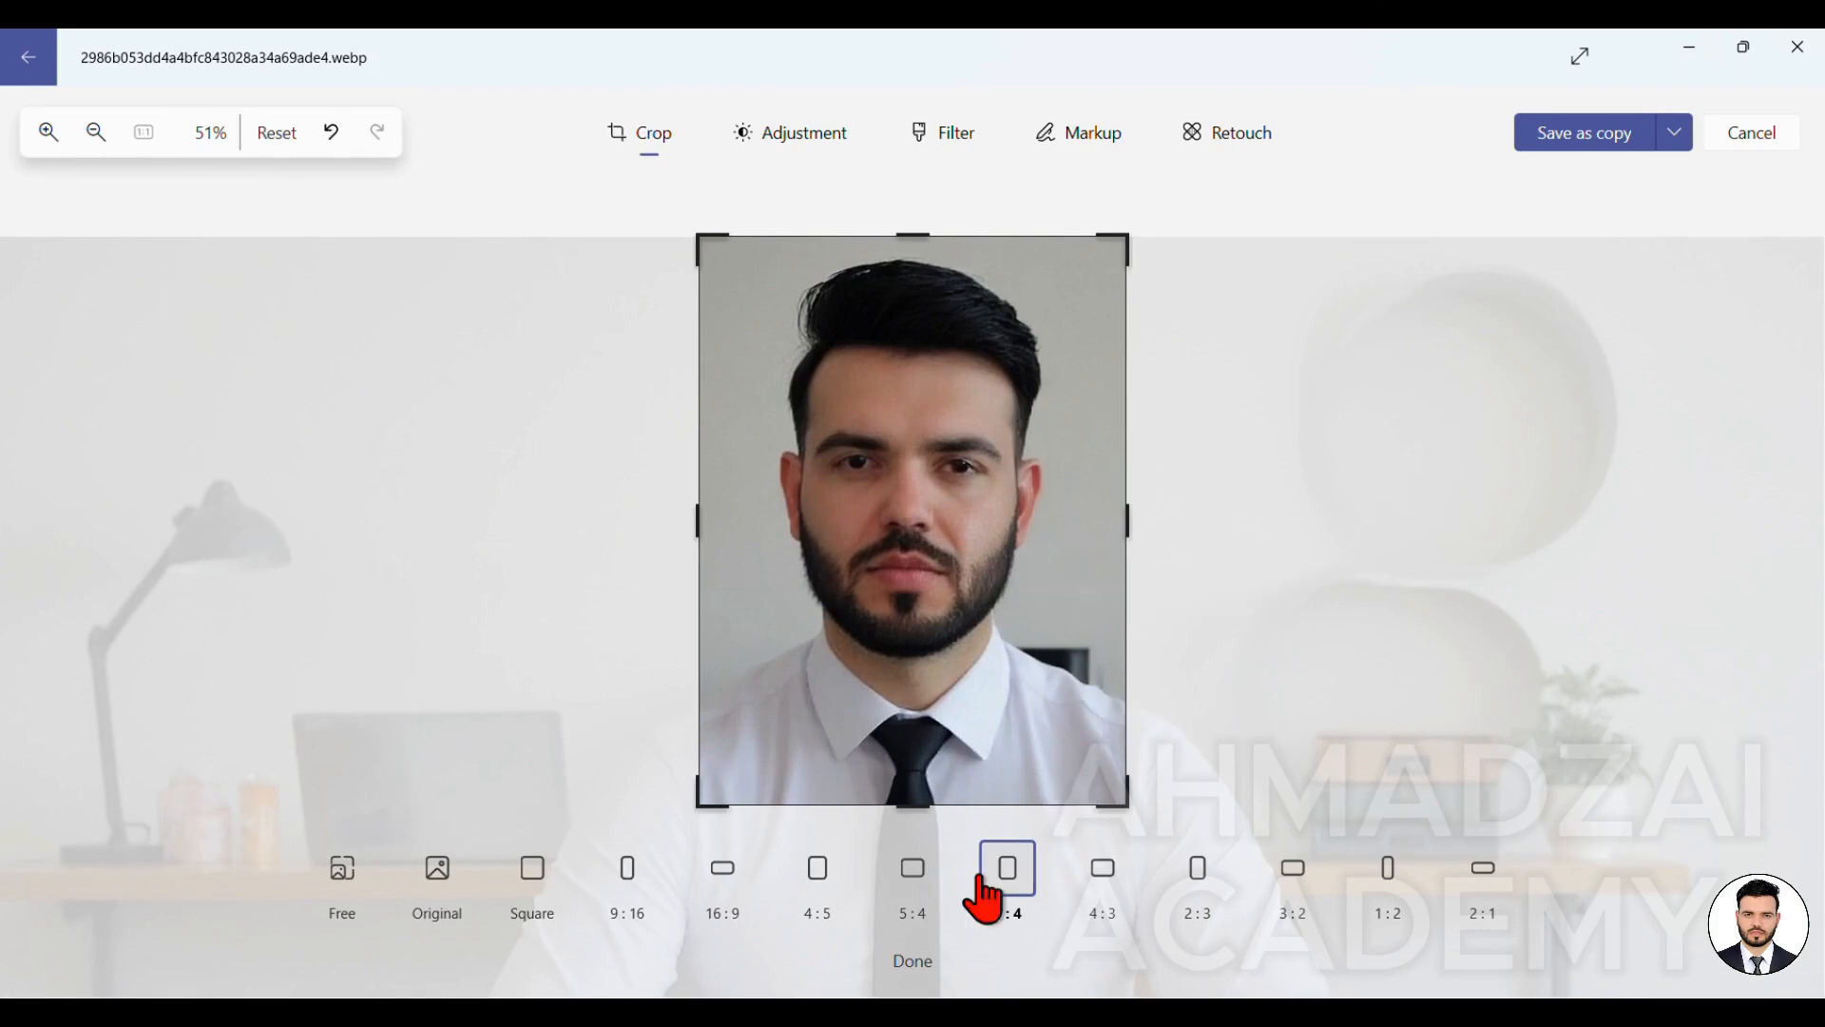
# Try the 5:4, 9:16 and 16:9 crop ratios, ending on 16:9, and widen the crop to about 3837 x 2158
pyautogui.click(913, 889)
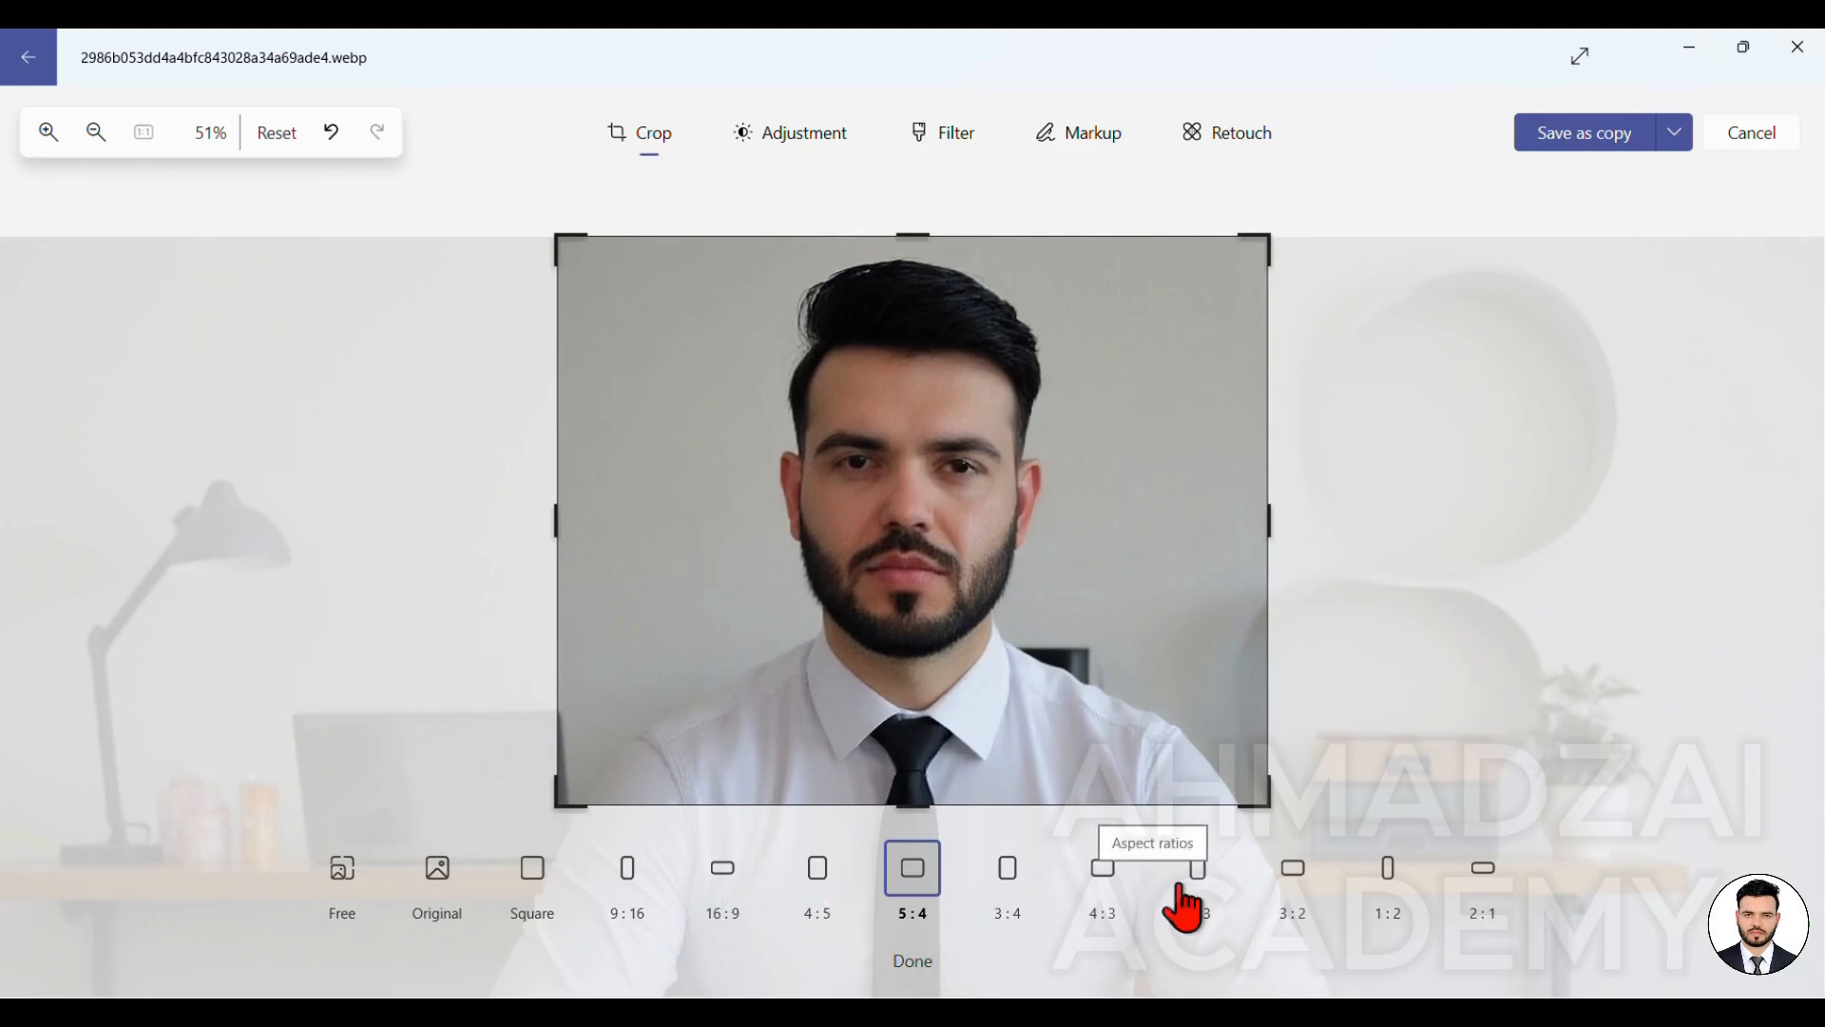
pyautogui.click(629, 898)
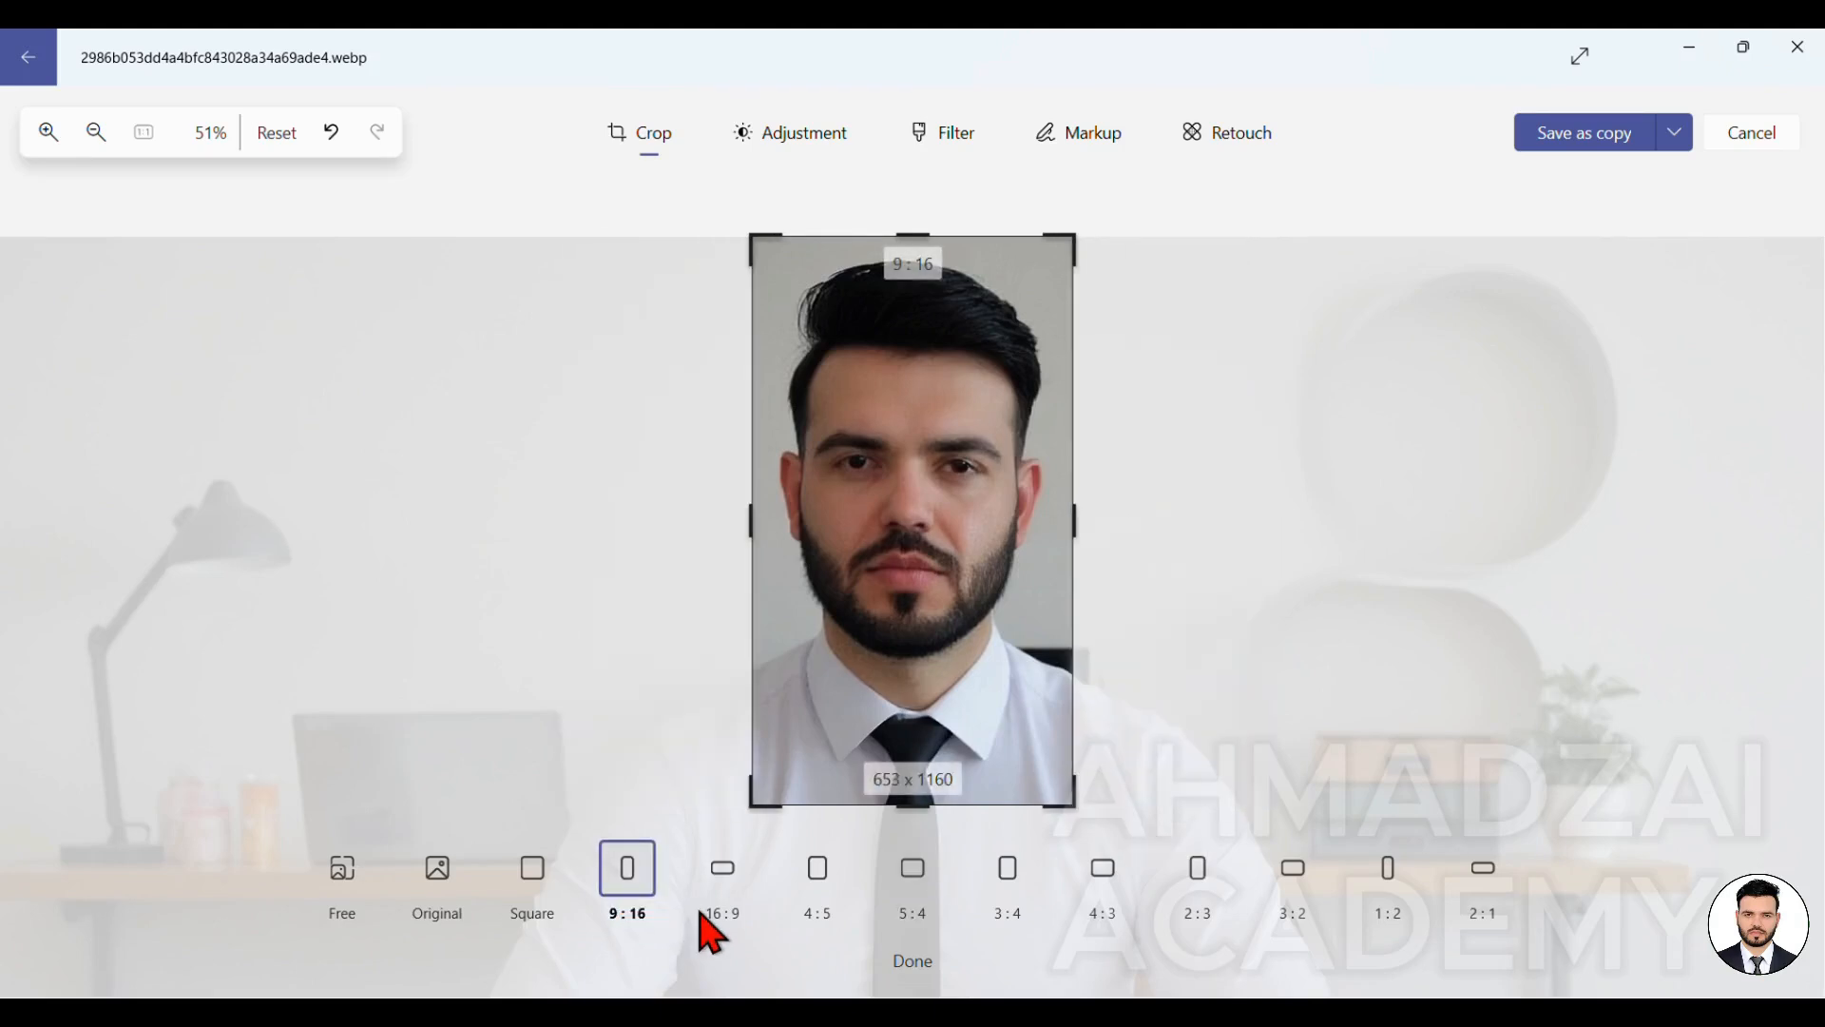
pyautogui.click(738, 917)
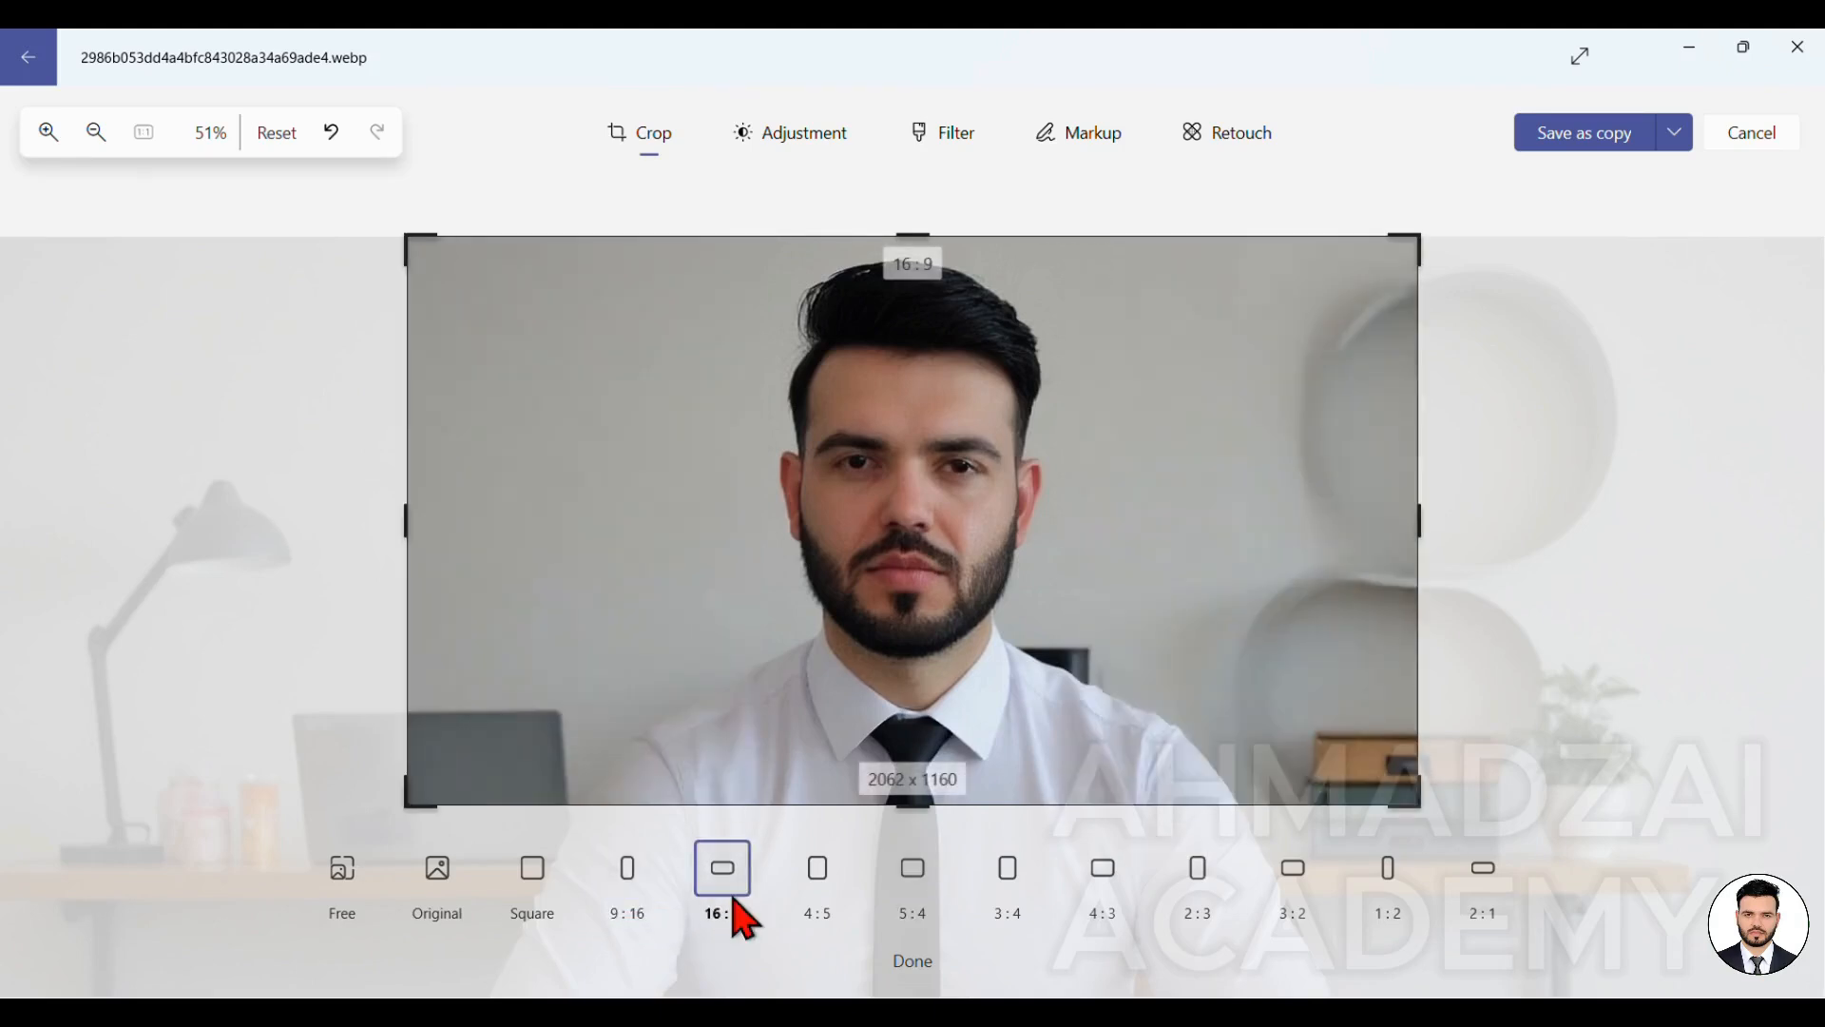
pyautogui.click(631, 898)
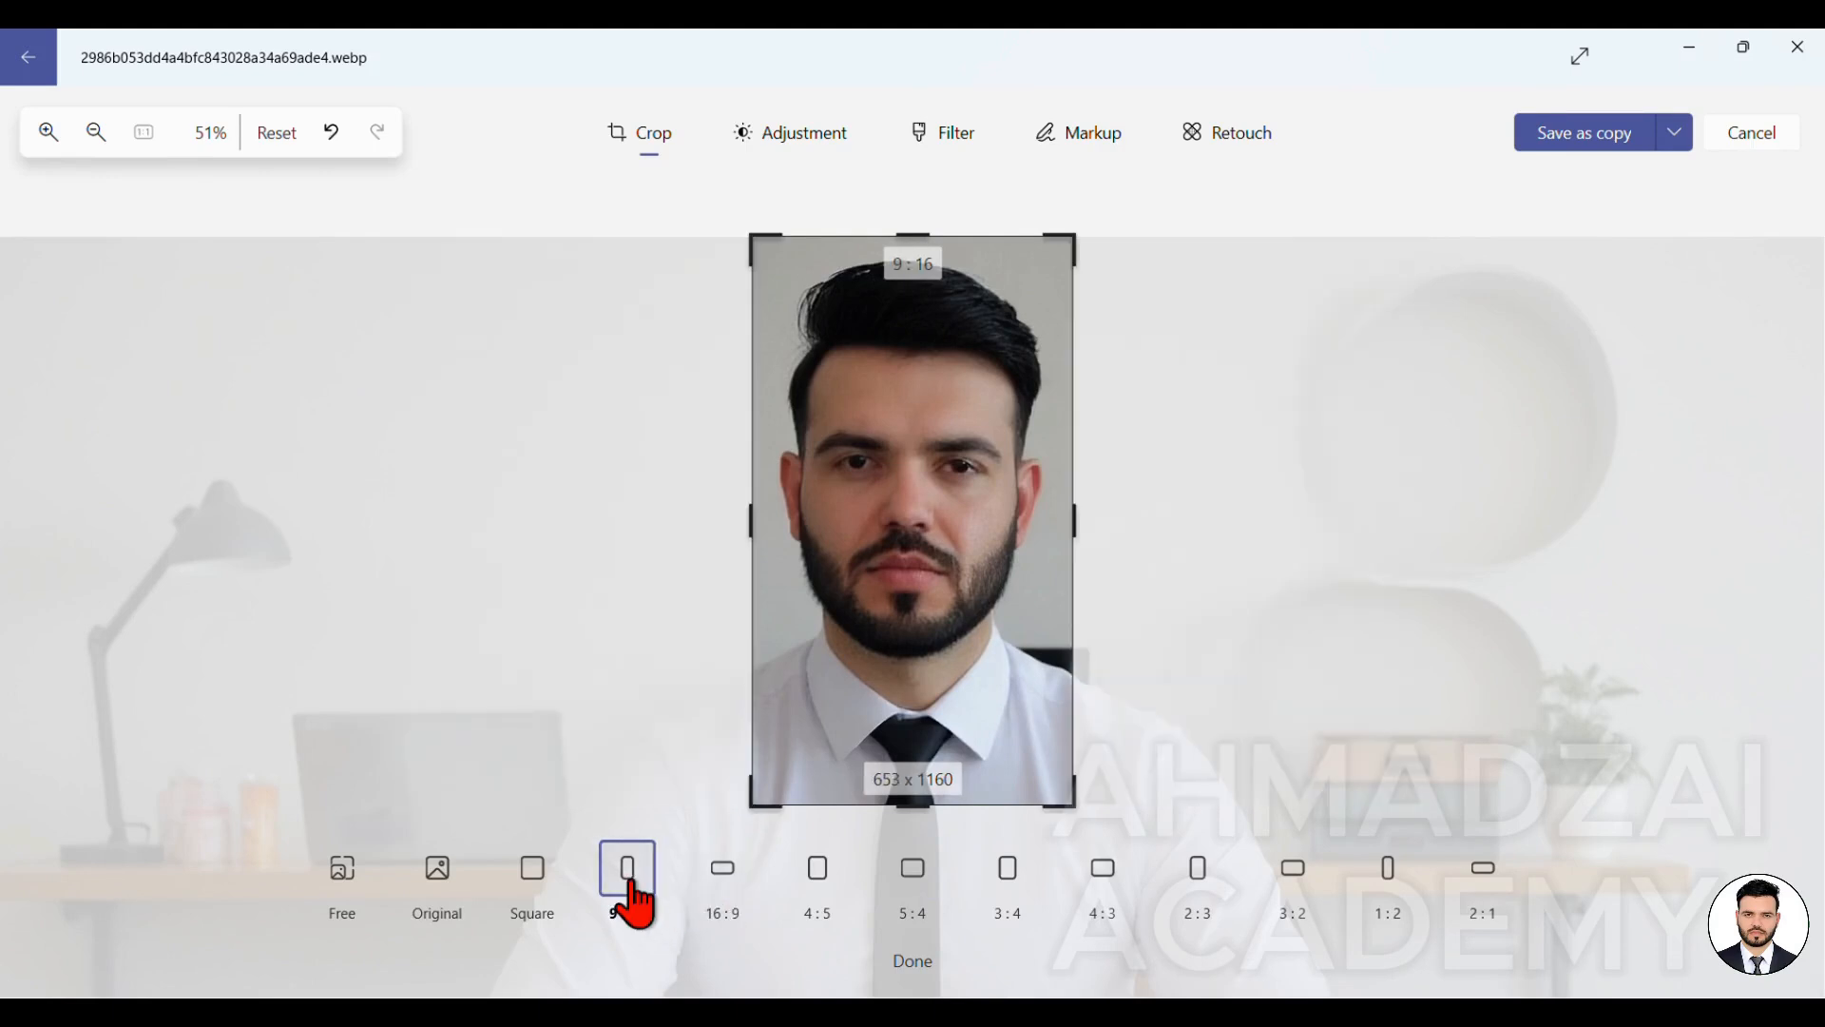
pyautogui.click(727, 905)
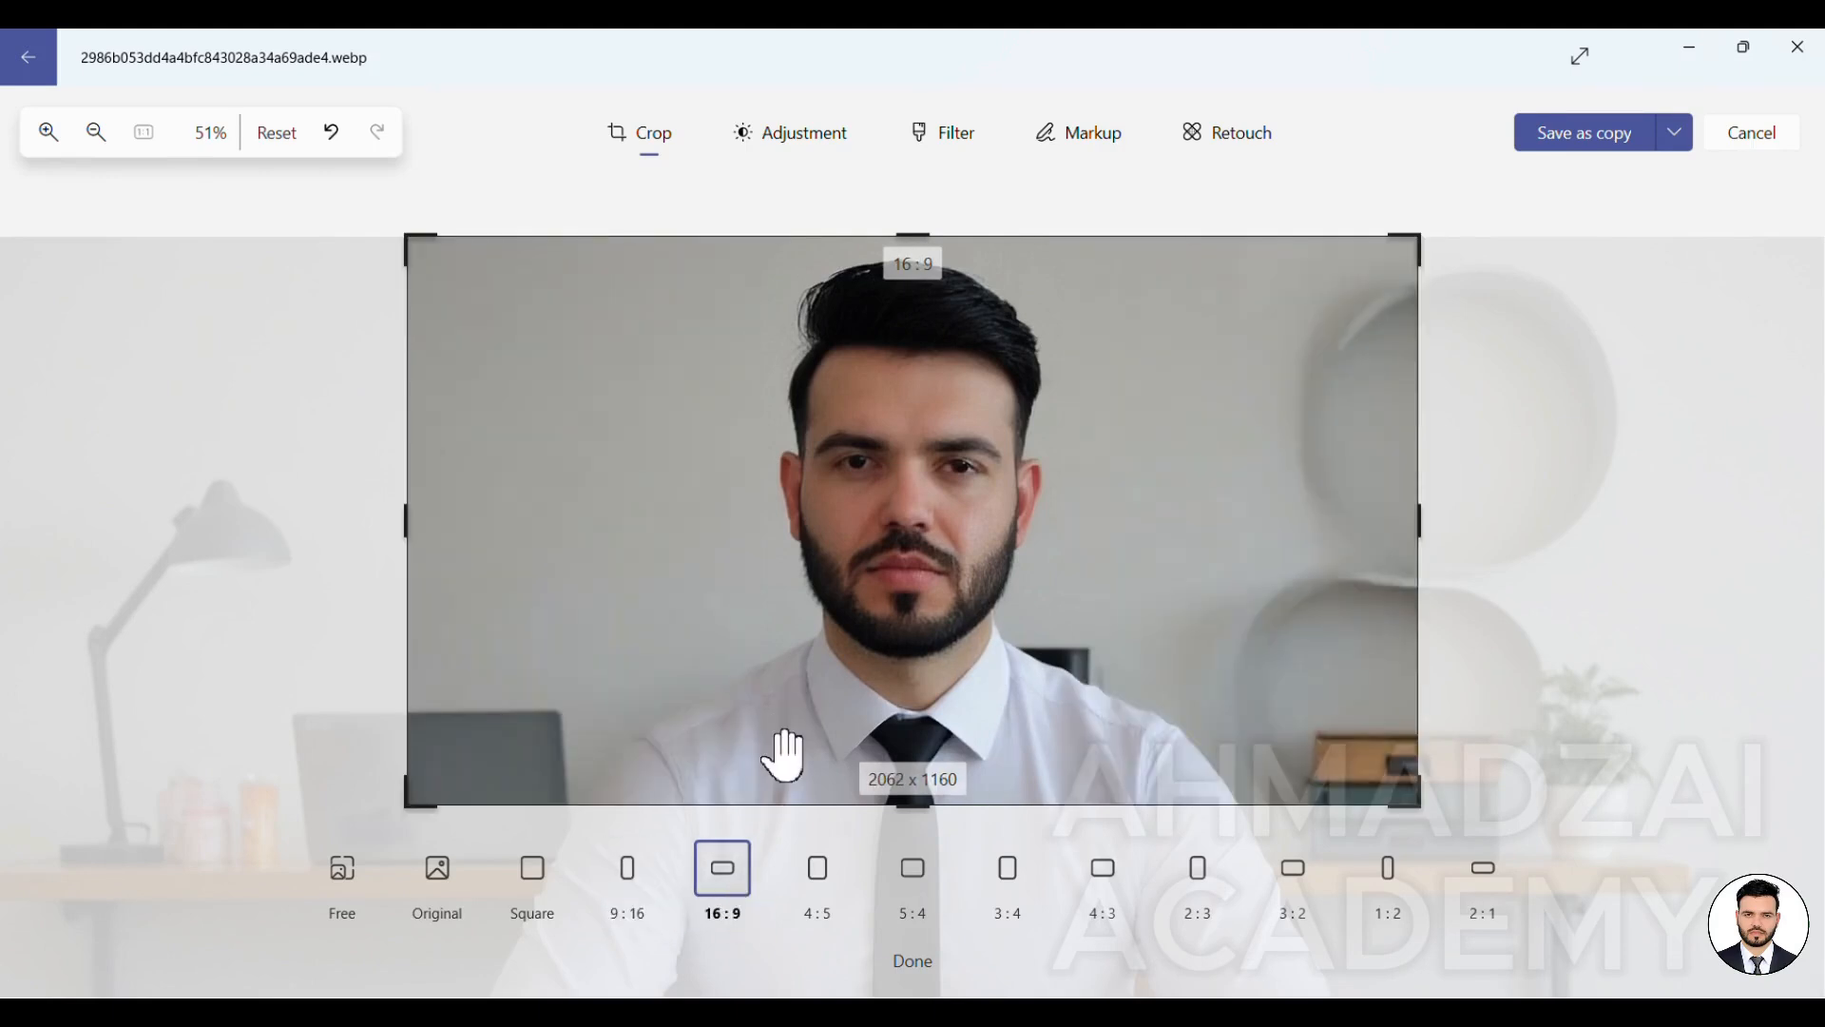
pyautogui.scroll(-3, 977, 700)
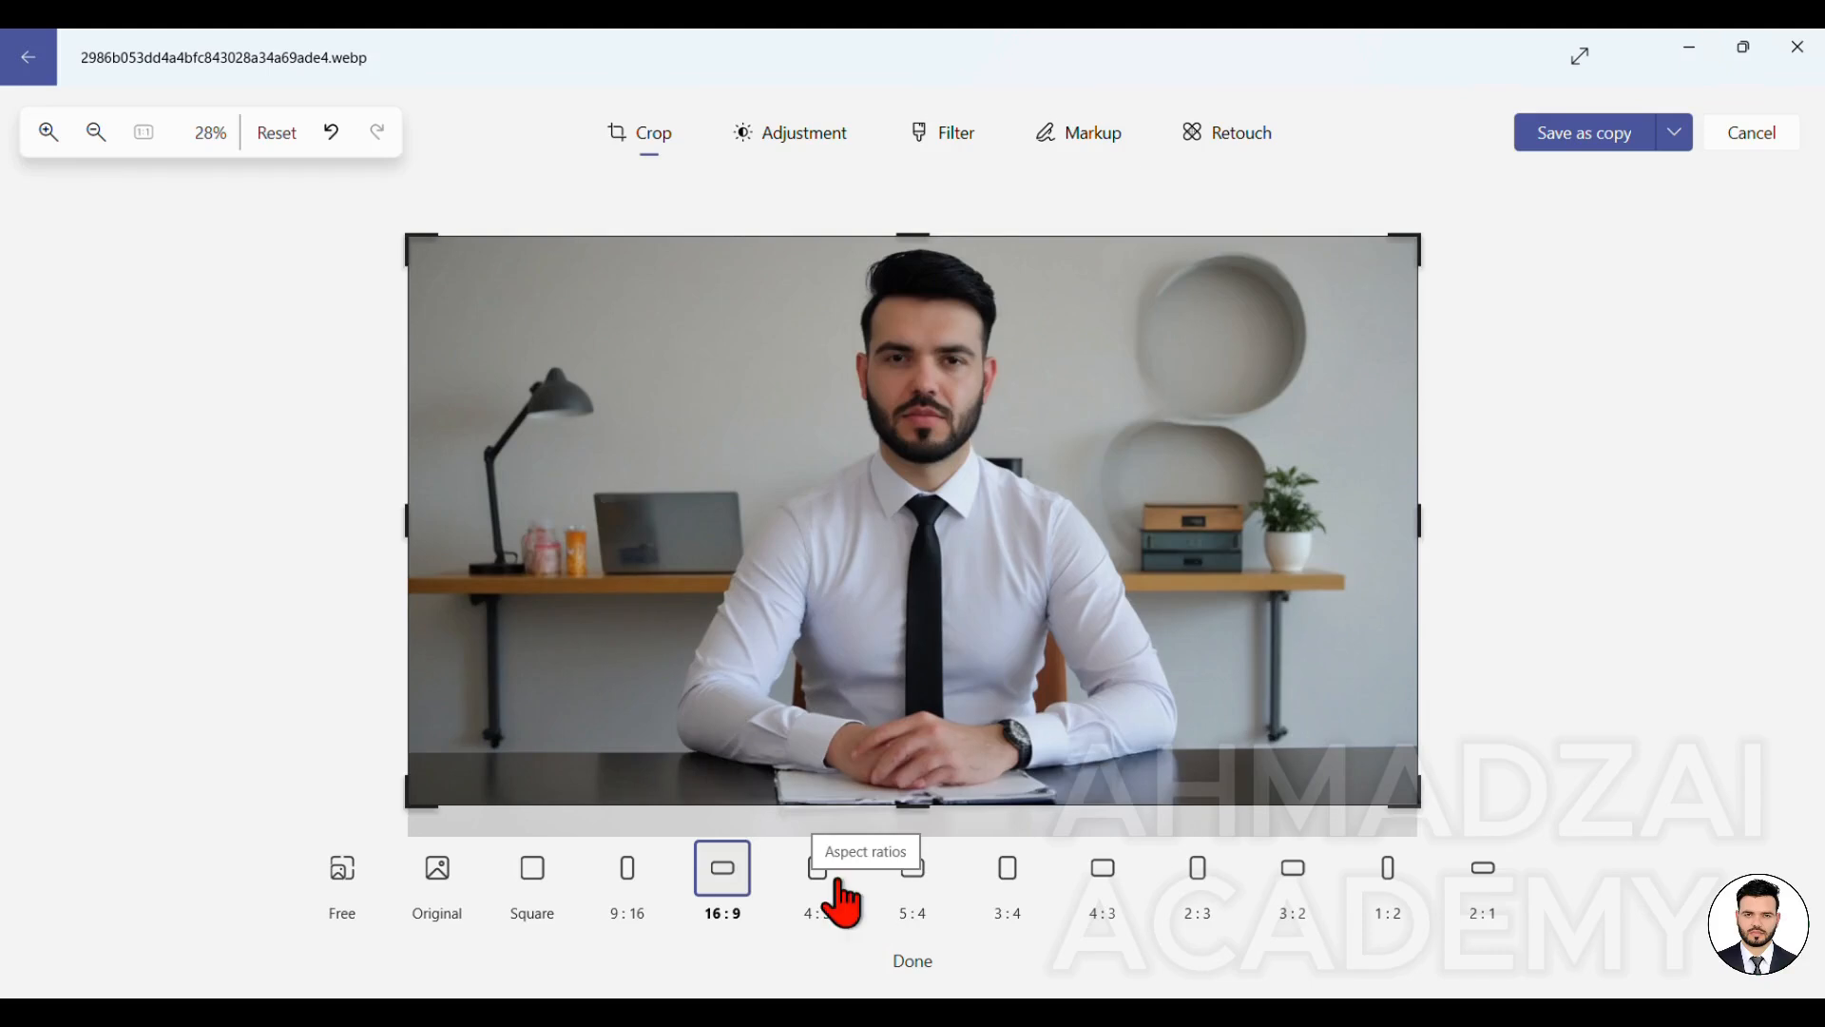
# Set the crop ratio to Free and crop the photo around the man's head and shoulders to about 851 x 957
pyautogui.click(342, 884)
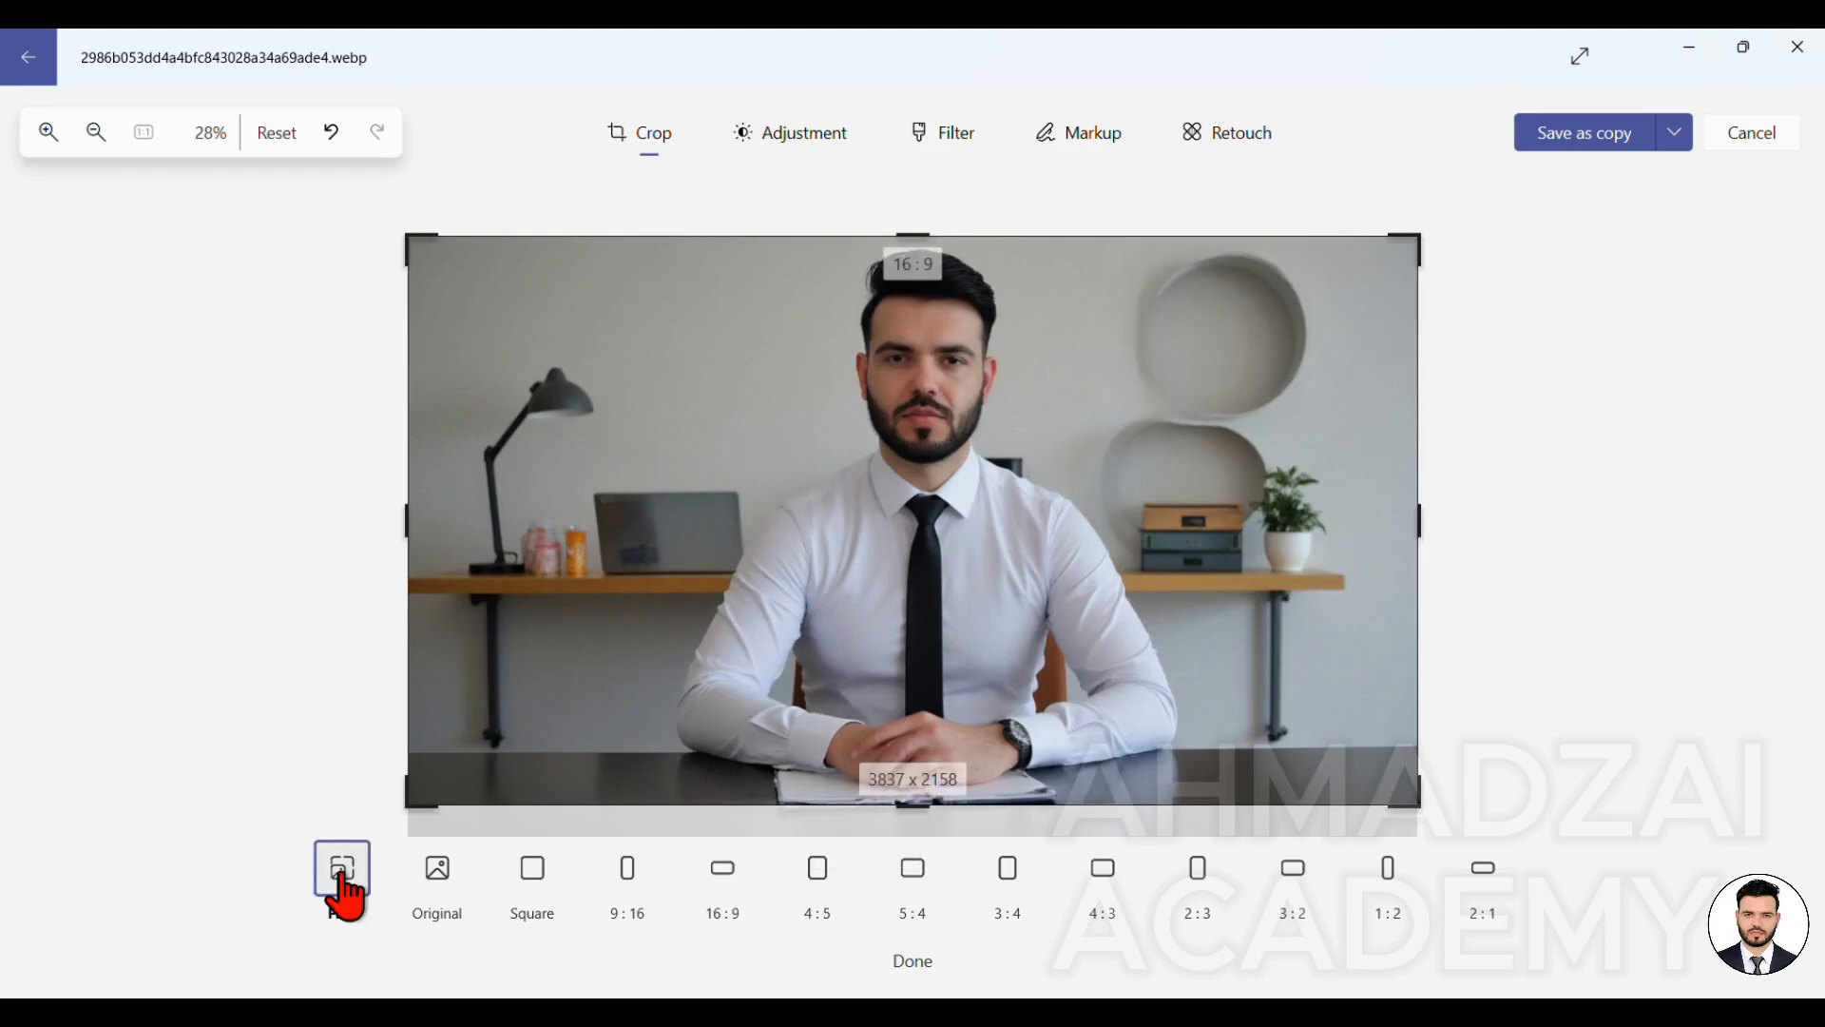
pyautogui.moveTo(416, 796); pyautogui.dragTo(815, 481)
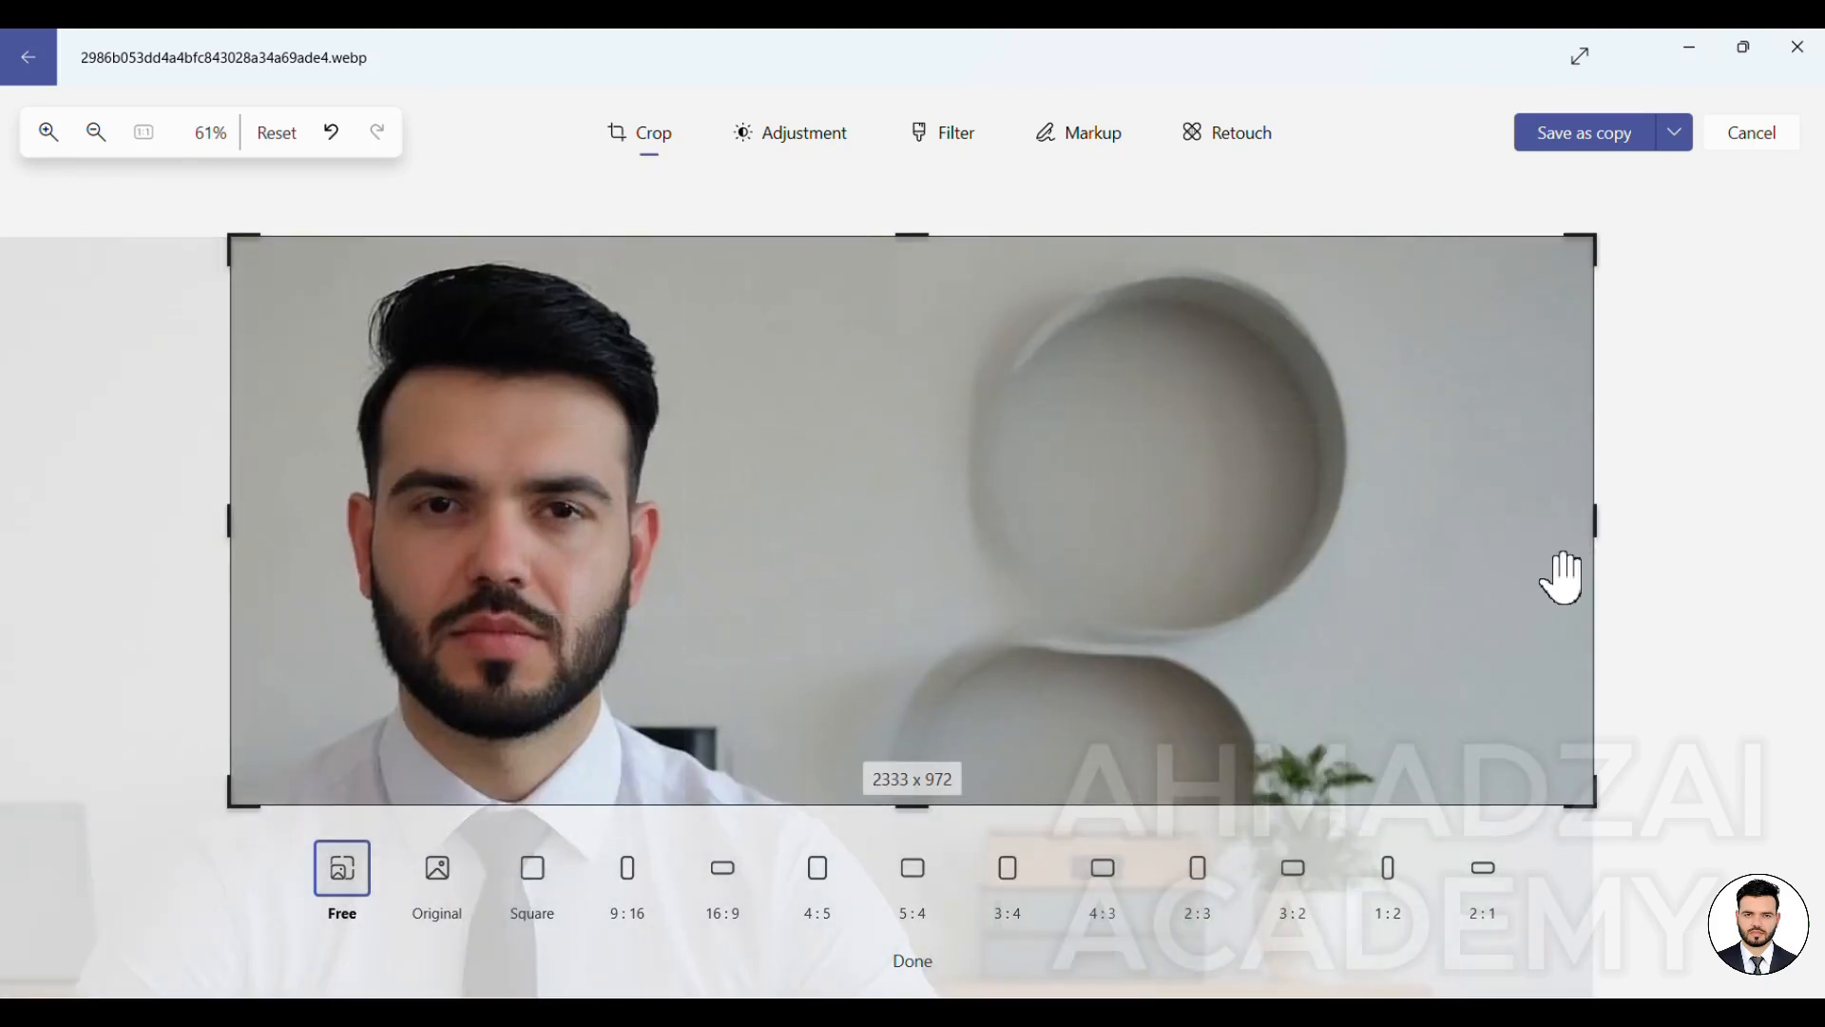
pyautogui.moveTo(1591, 528); pyautogui.dragTo(794, 528)
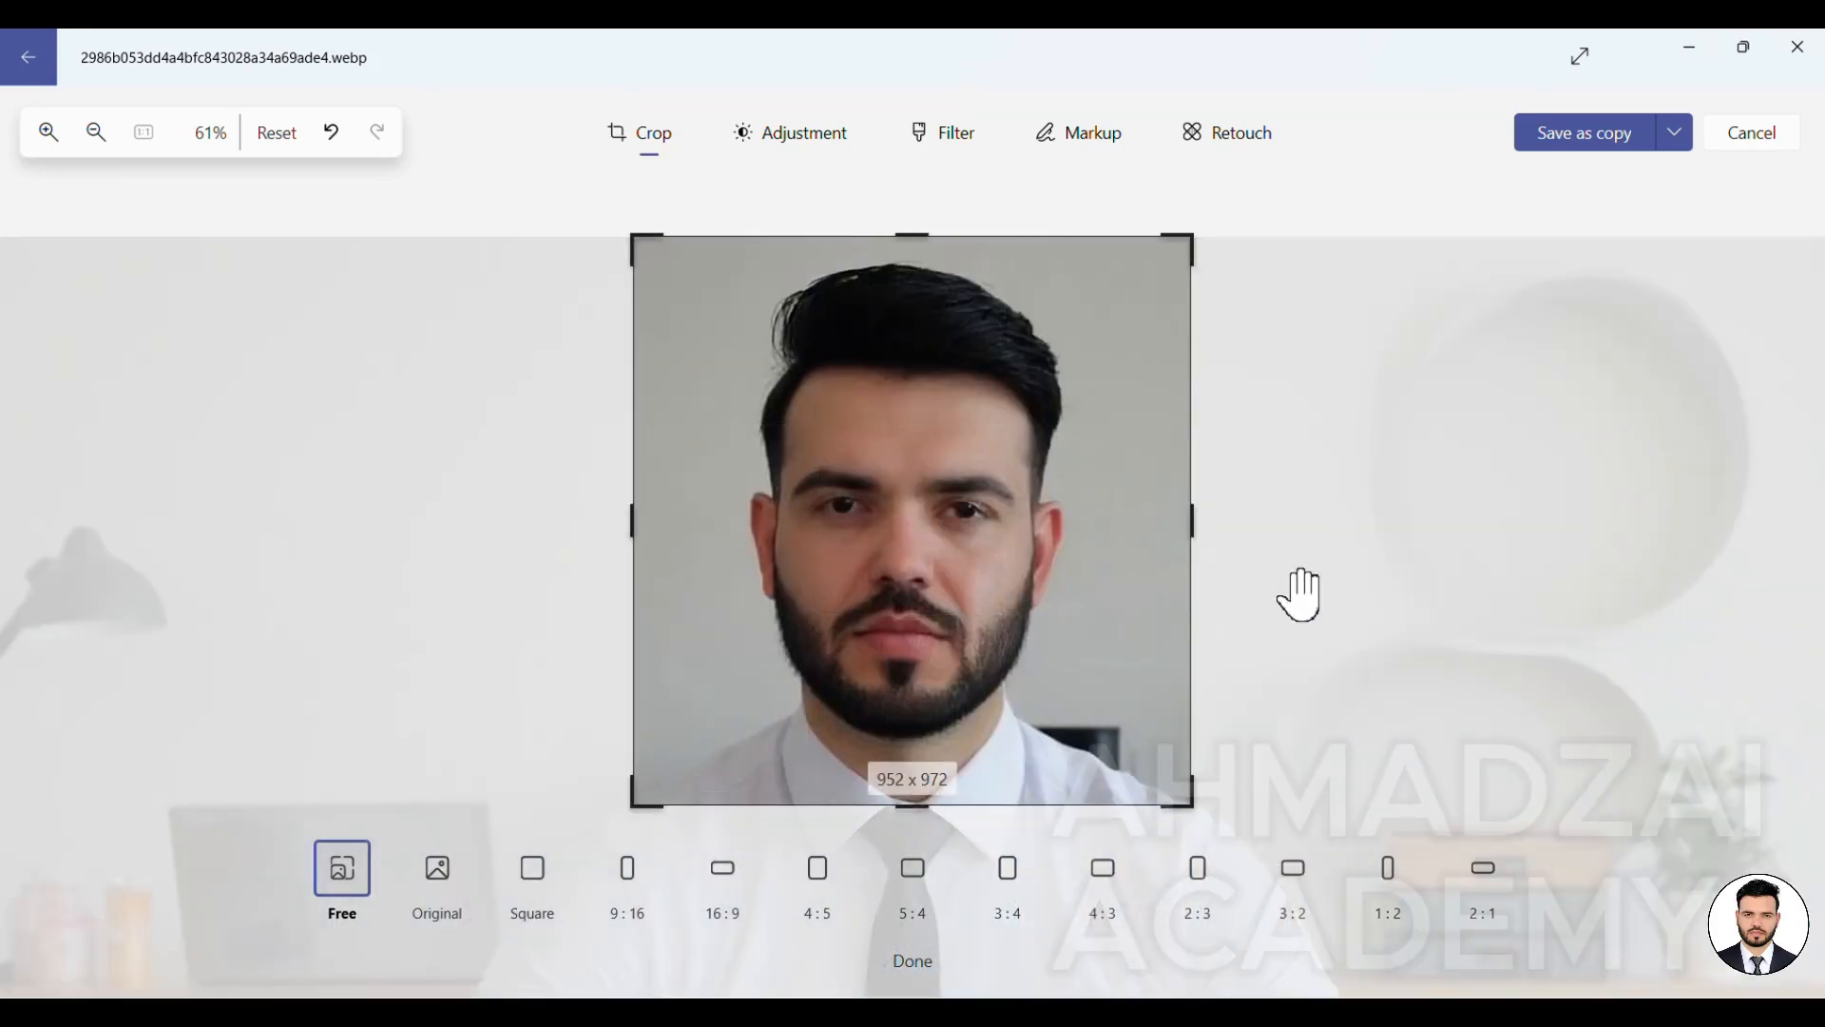
pyautogui.moveTo(1189, 791); pyautogui.dragTo(1130, 785)
pyautogui.moveTo(1042, 748)
pyautogui.mouseDown()
pyautogui.moveTo(1059, 781)
pyautogui.moveTo(1025, 752)
pyautogui.mouseUp()
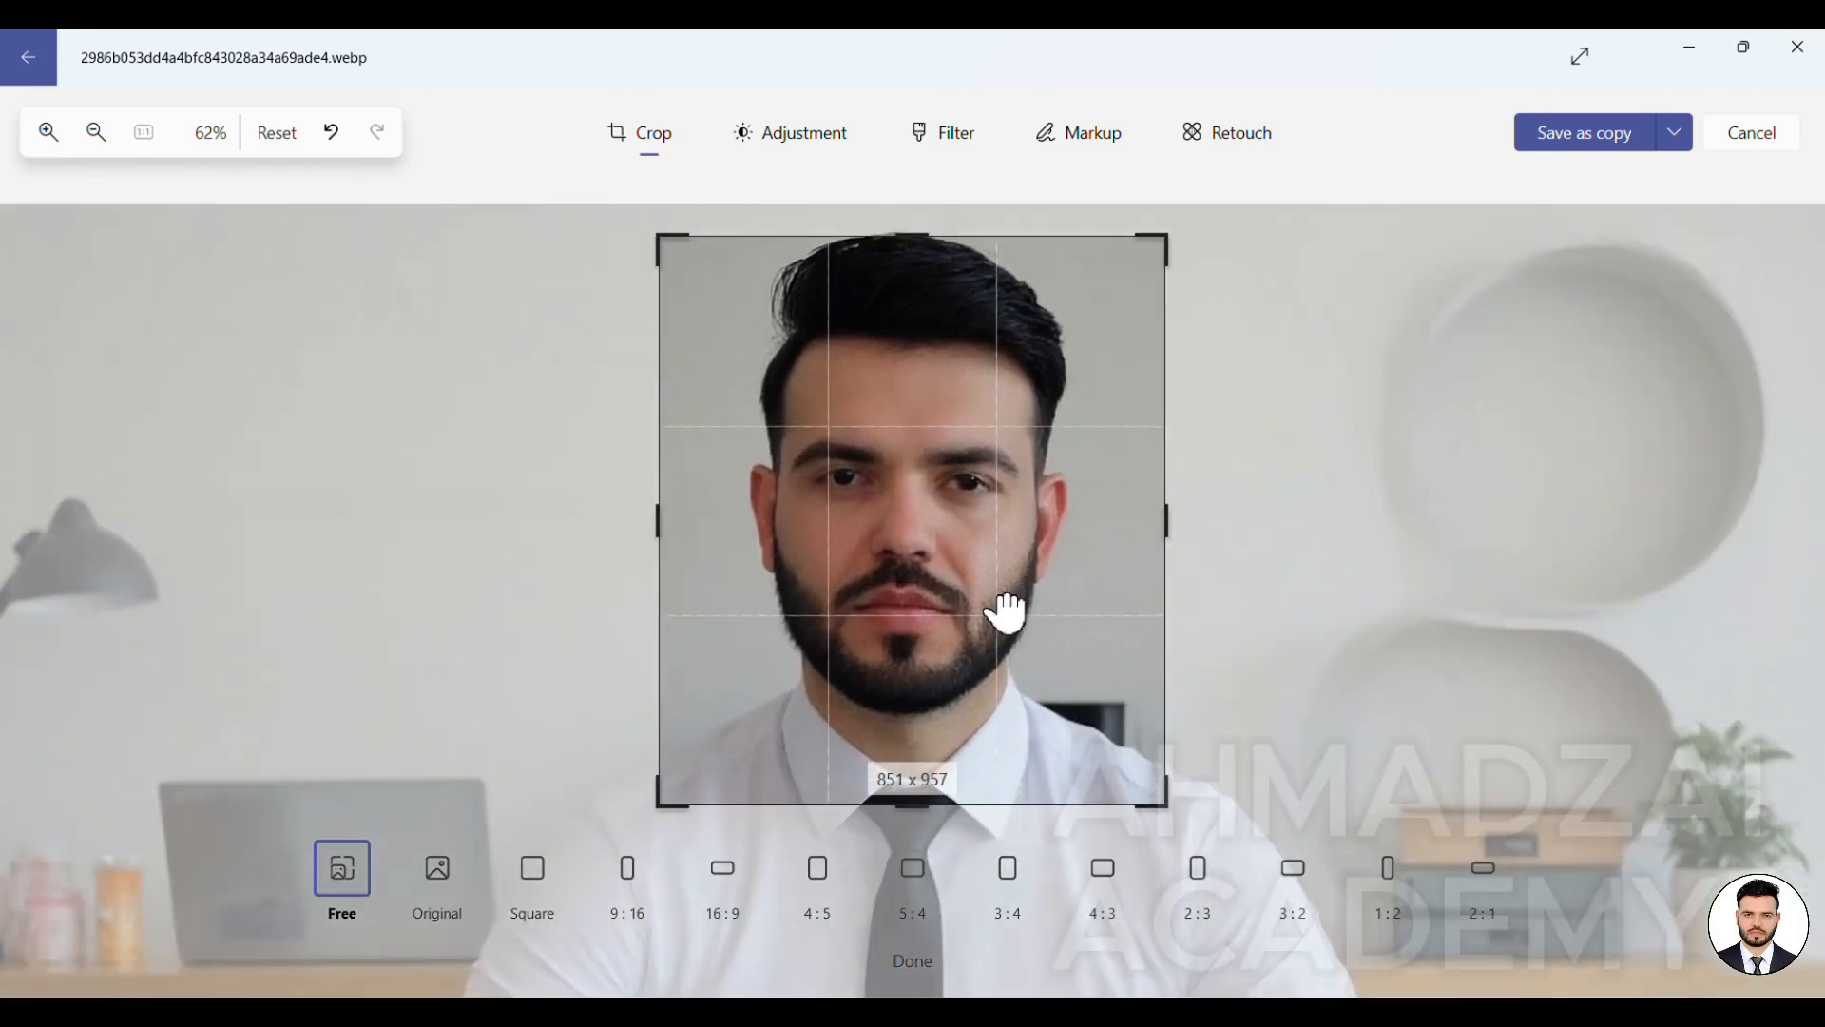
# Scale the photo to 56% and reposition it so the head and shoulders fill the crop frame, and accept the Free ratio
pyautogui.scroll(-3, 1002, 613)
pyautogui.moveTo(991, 644)
pyautogui.mouseDown()
pyautogui.moveTo(982, 611)
pyautogui.moveTo(989, 640)
pyautogui.mouseUp()
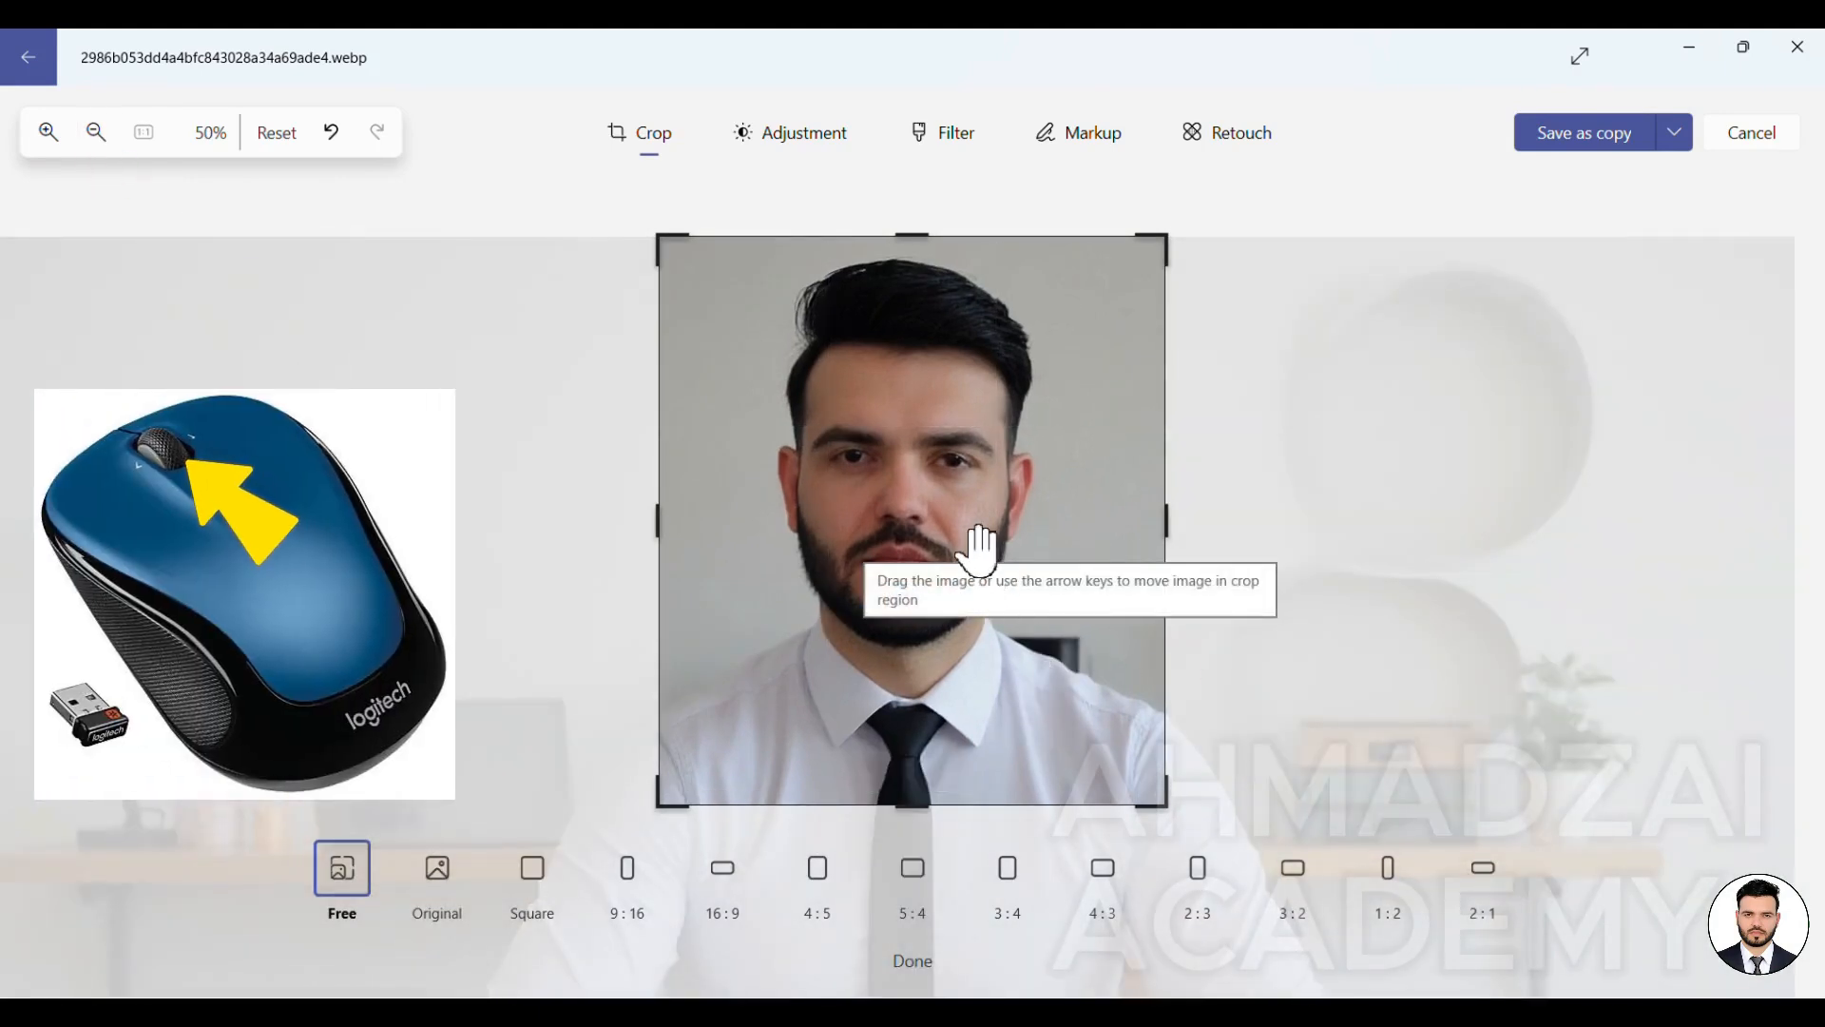
pyautogui.scroll(-2, 978, 543)
pyautogui.scroll(1, 978, 547)
pyautogui.scroll(-1, 976, 551)
pyautogui.scroll(-1, 921, 334)
pyautogui.scroll(1, 913, 346)
pyautogui.scroll(-1, 929, 436)
pyautogui.scroll(5, 936, 494)
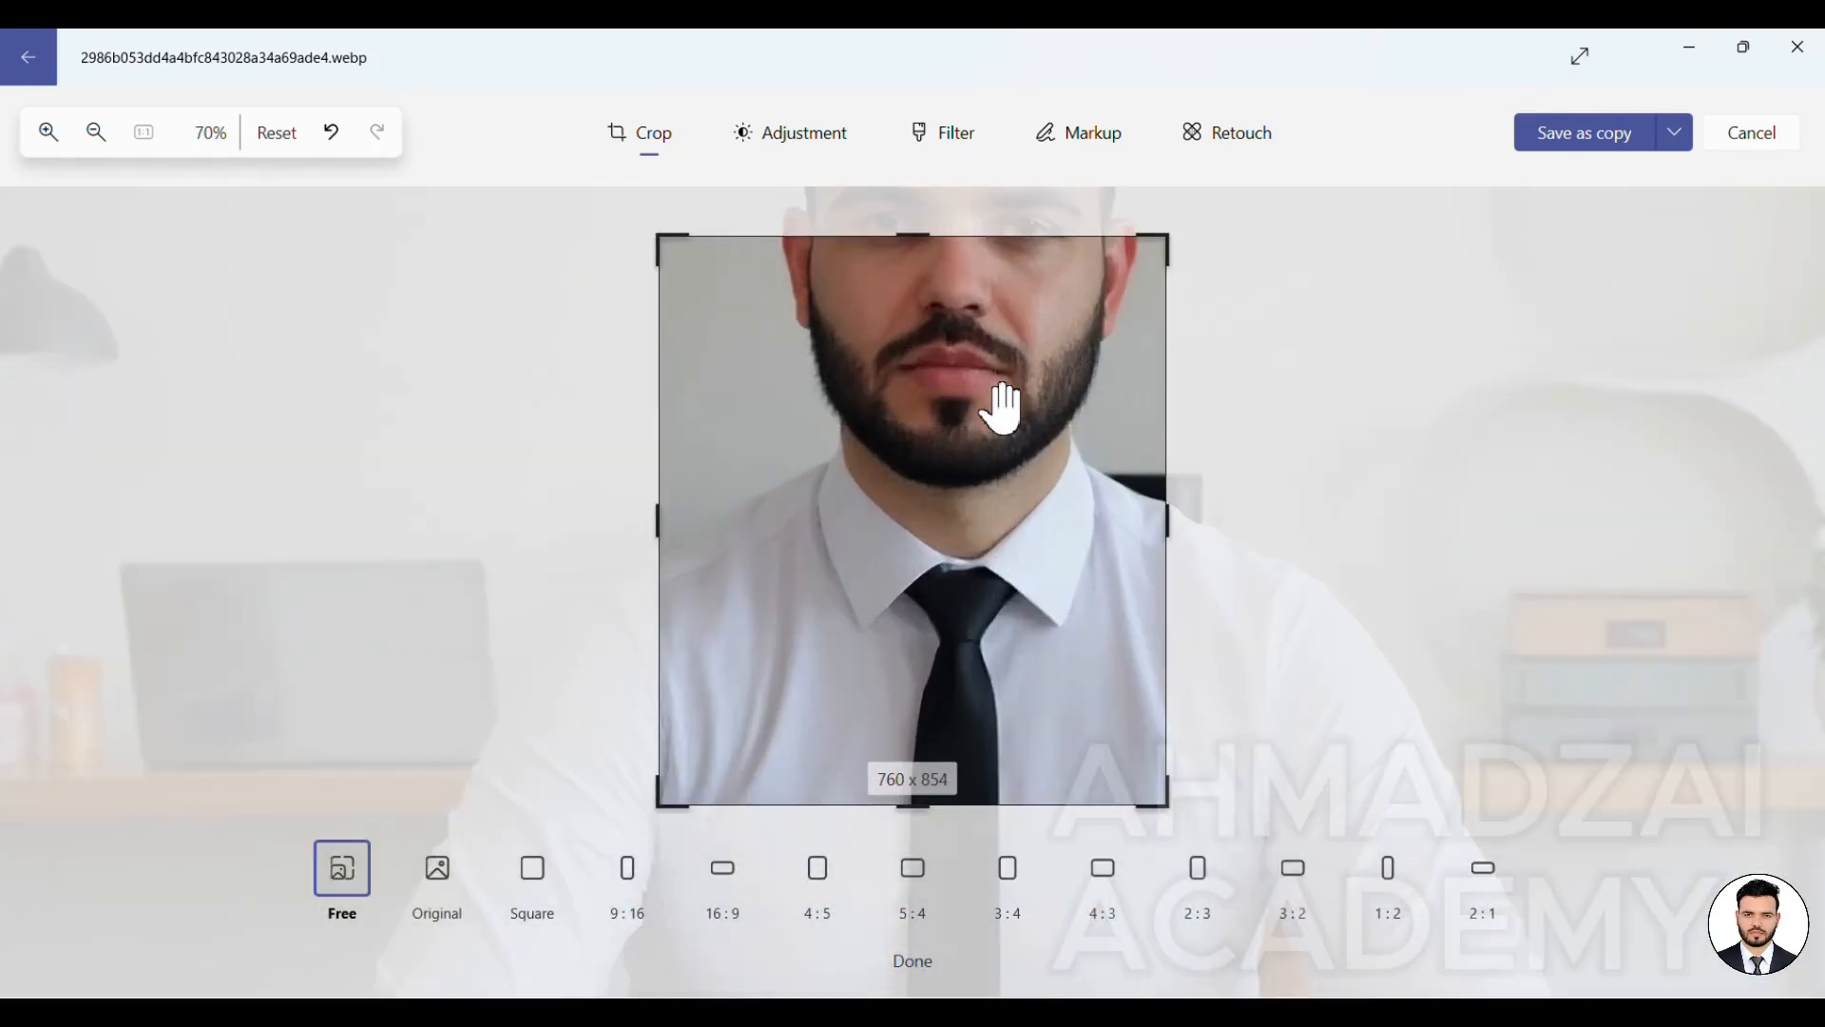
pyautogui.moveTo(1003, 408); pyautogui.dragTo(1011, 623)
pyautogui.scroll(-2, 978, 680)
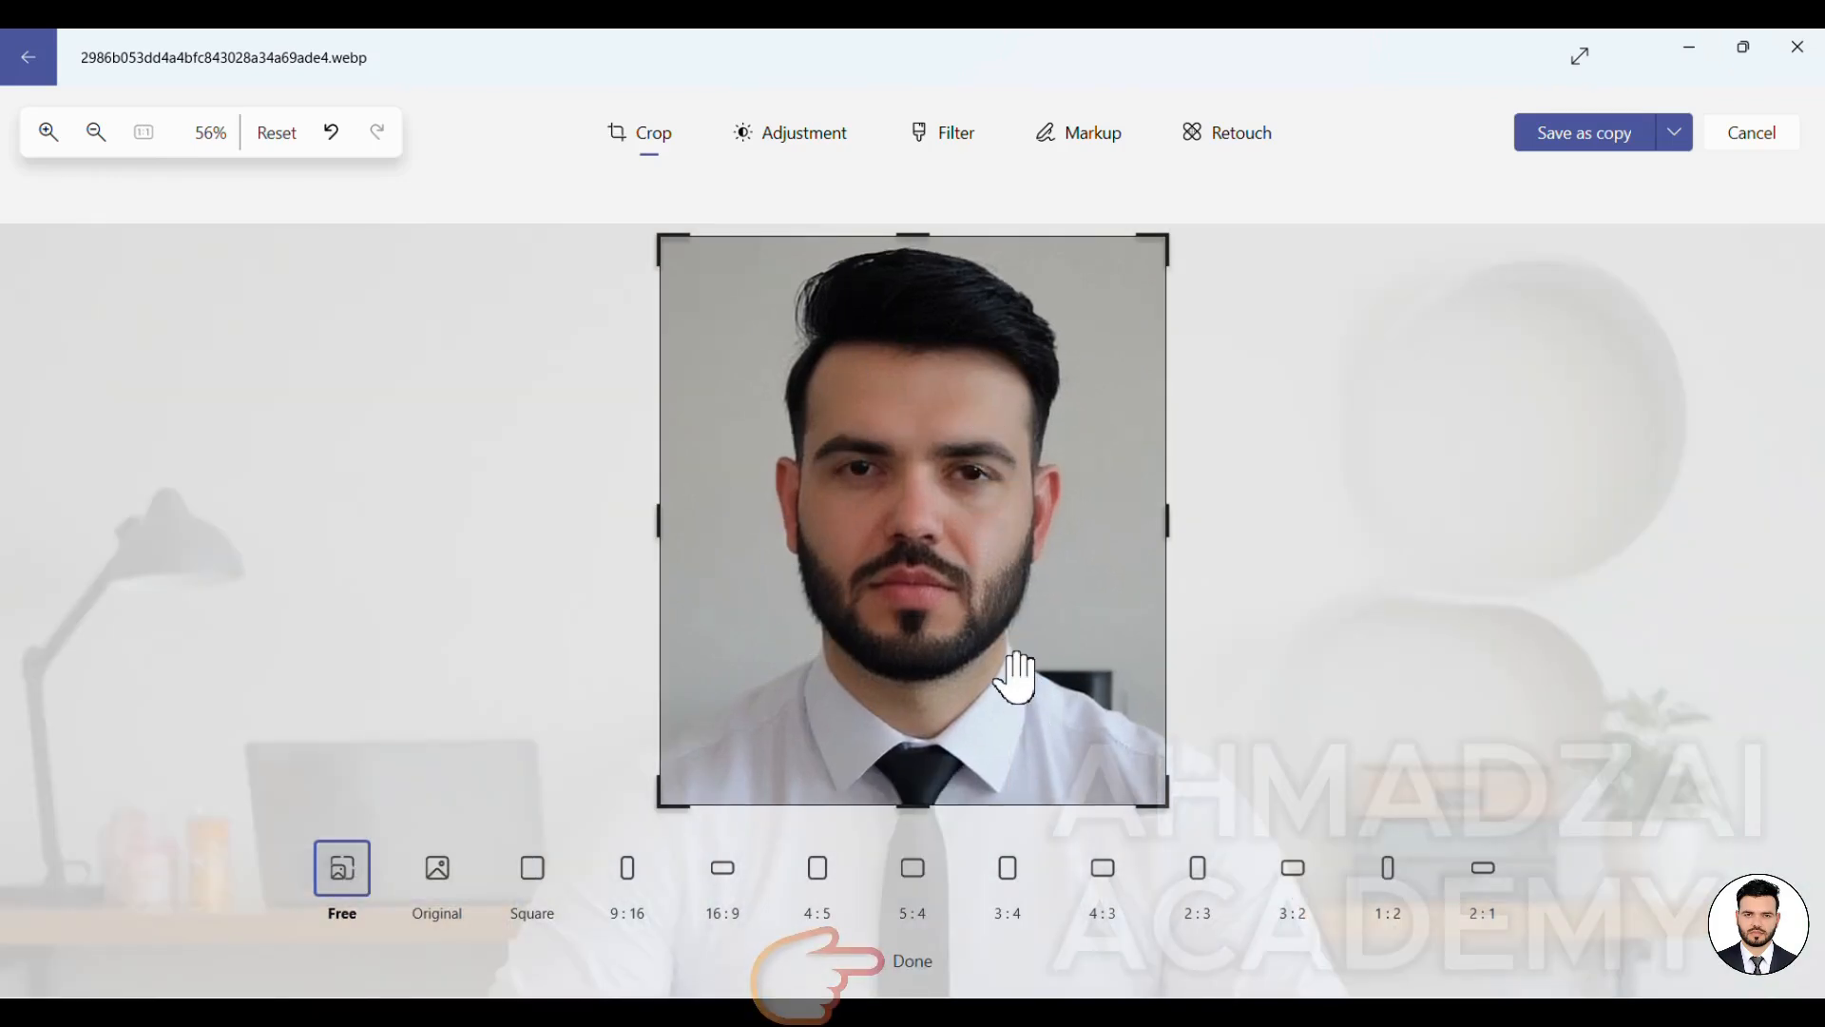
pyautogui.click(922, 979)
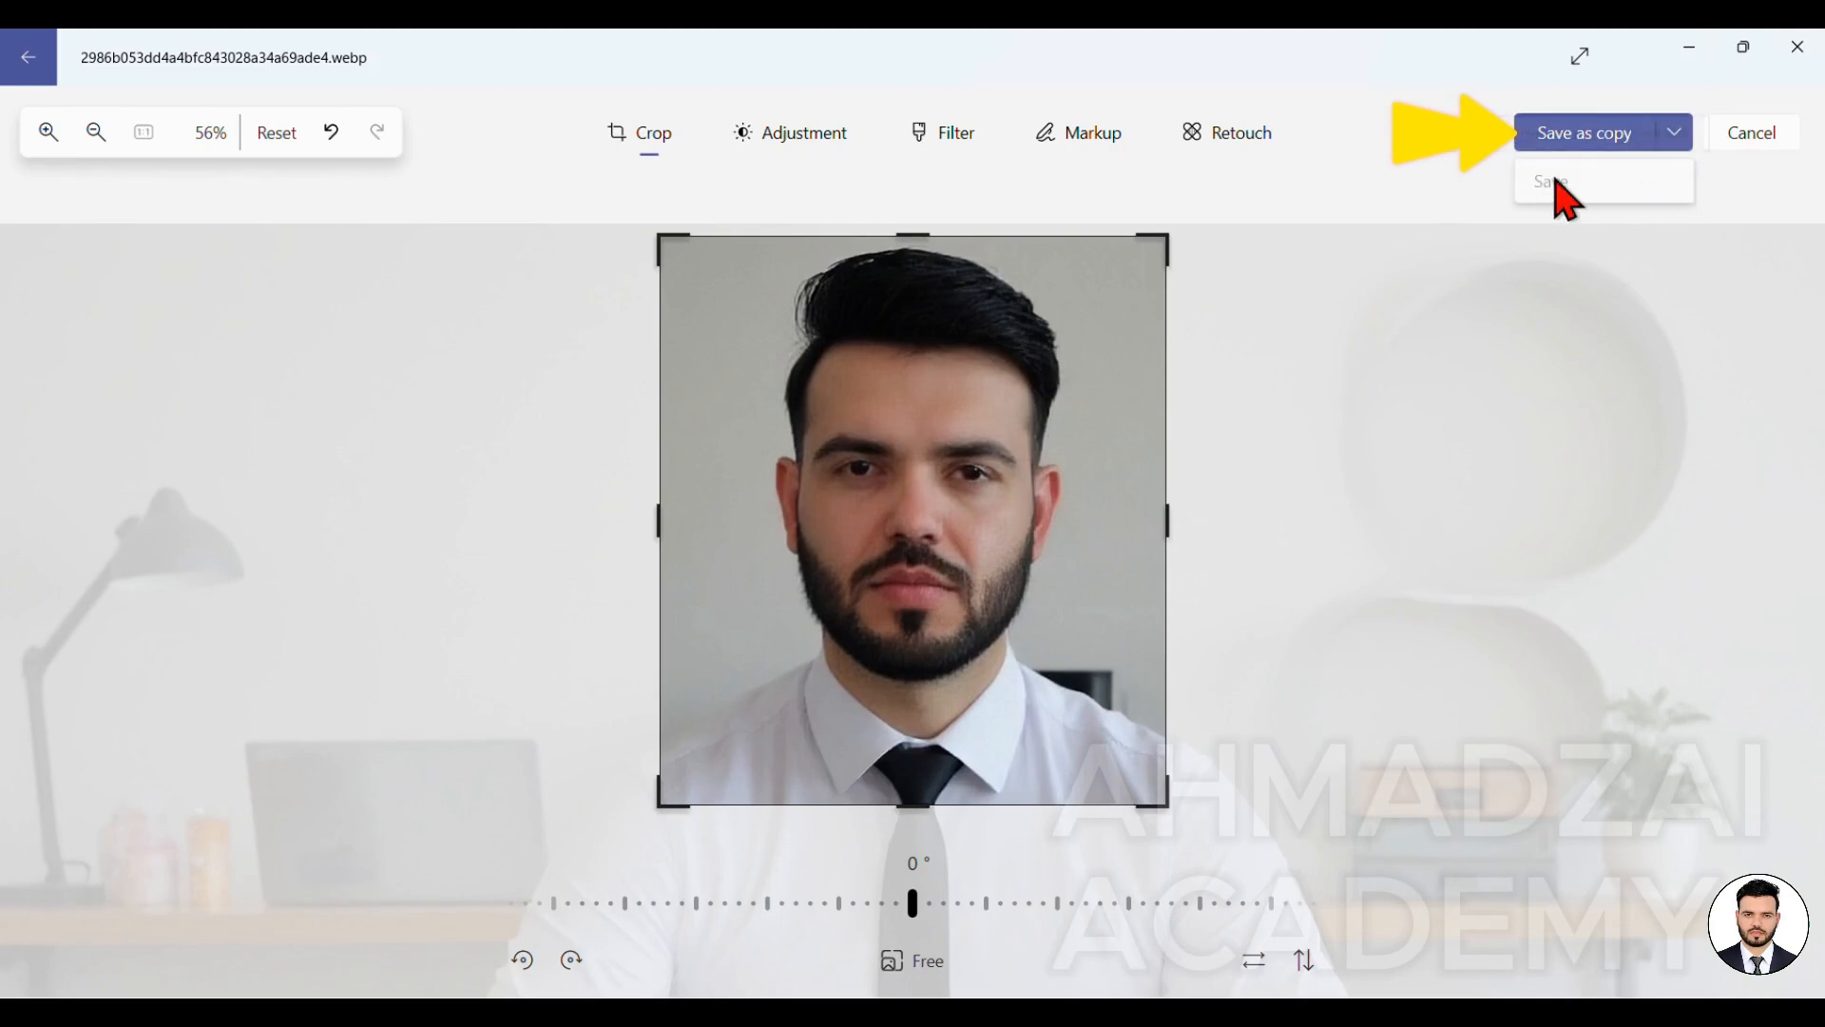
pyautogui.click(1451, 171)
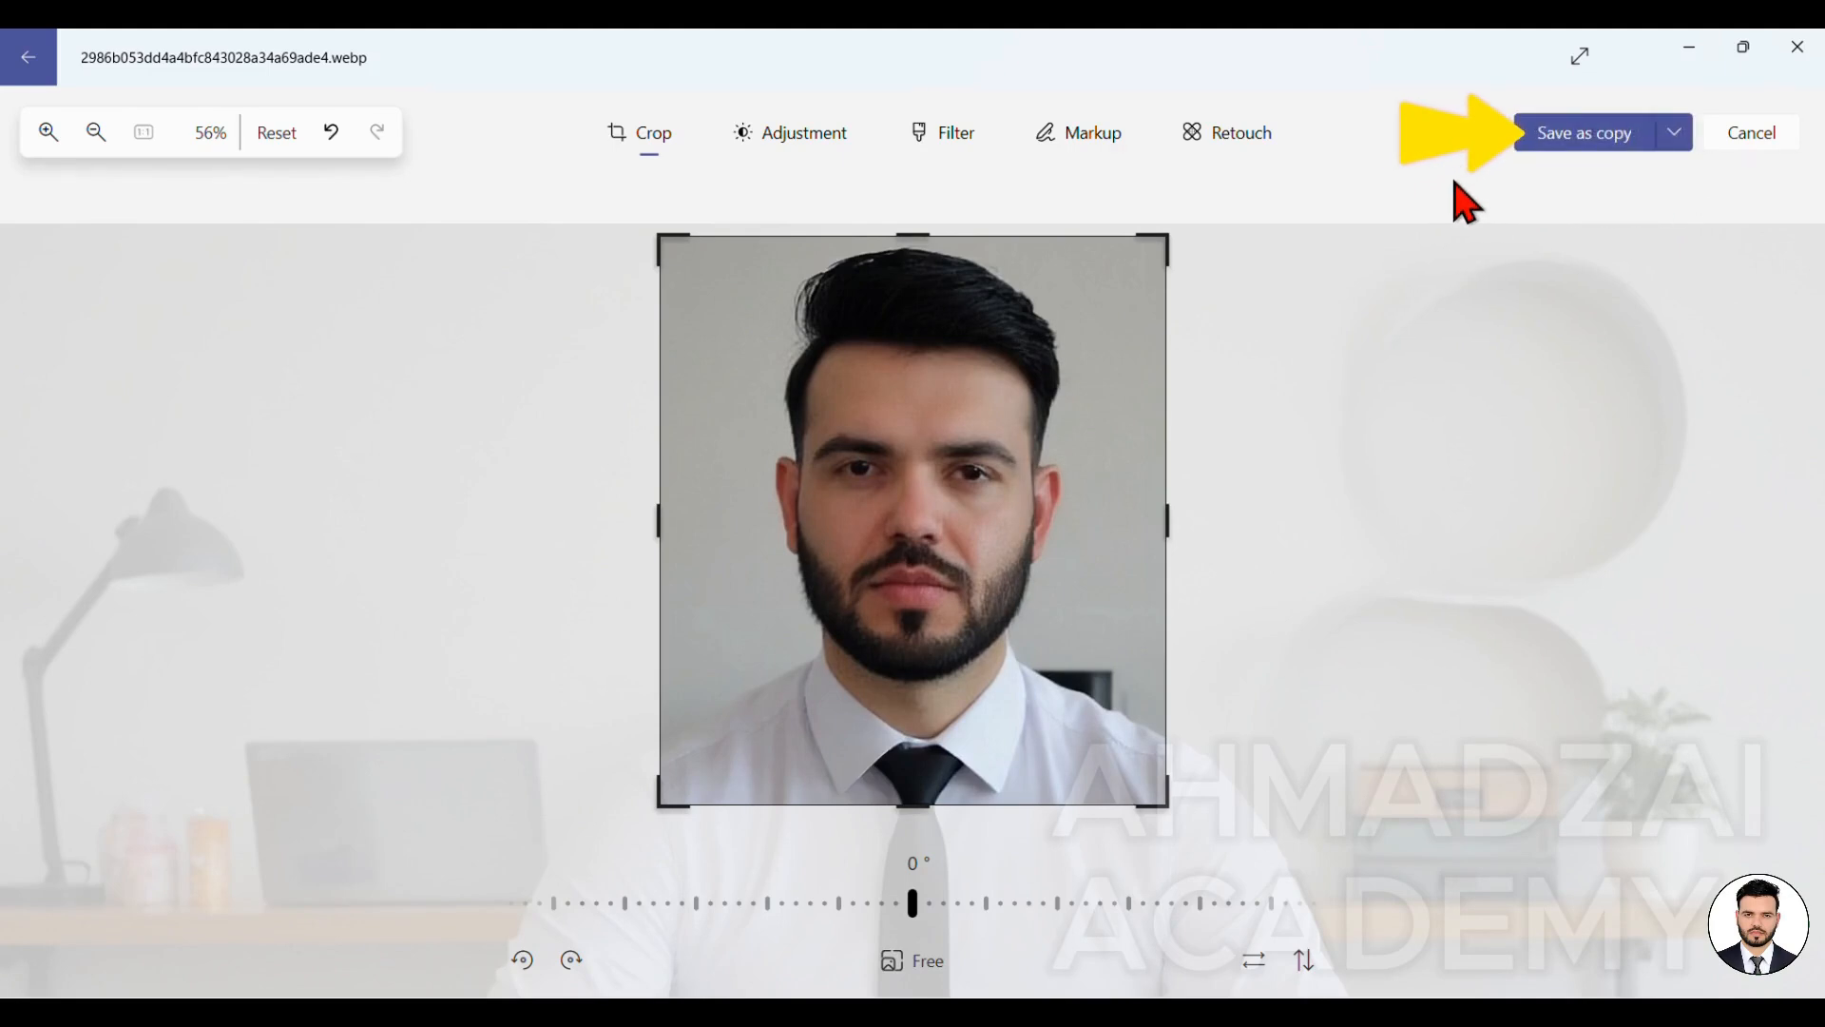
pyautogui.click(1674, 138)
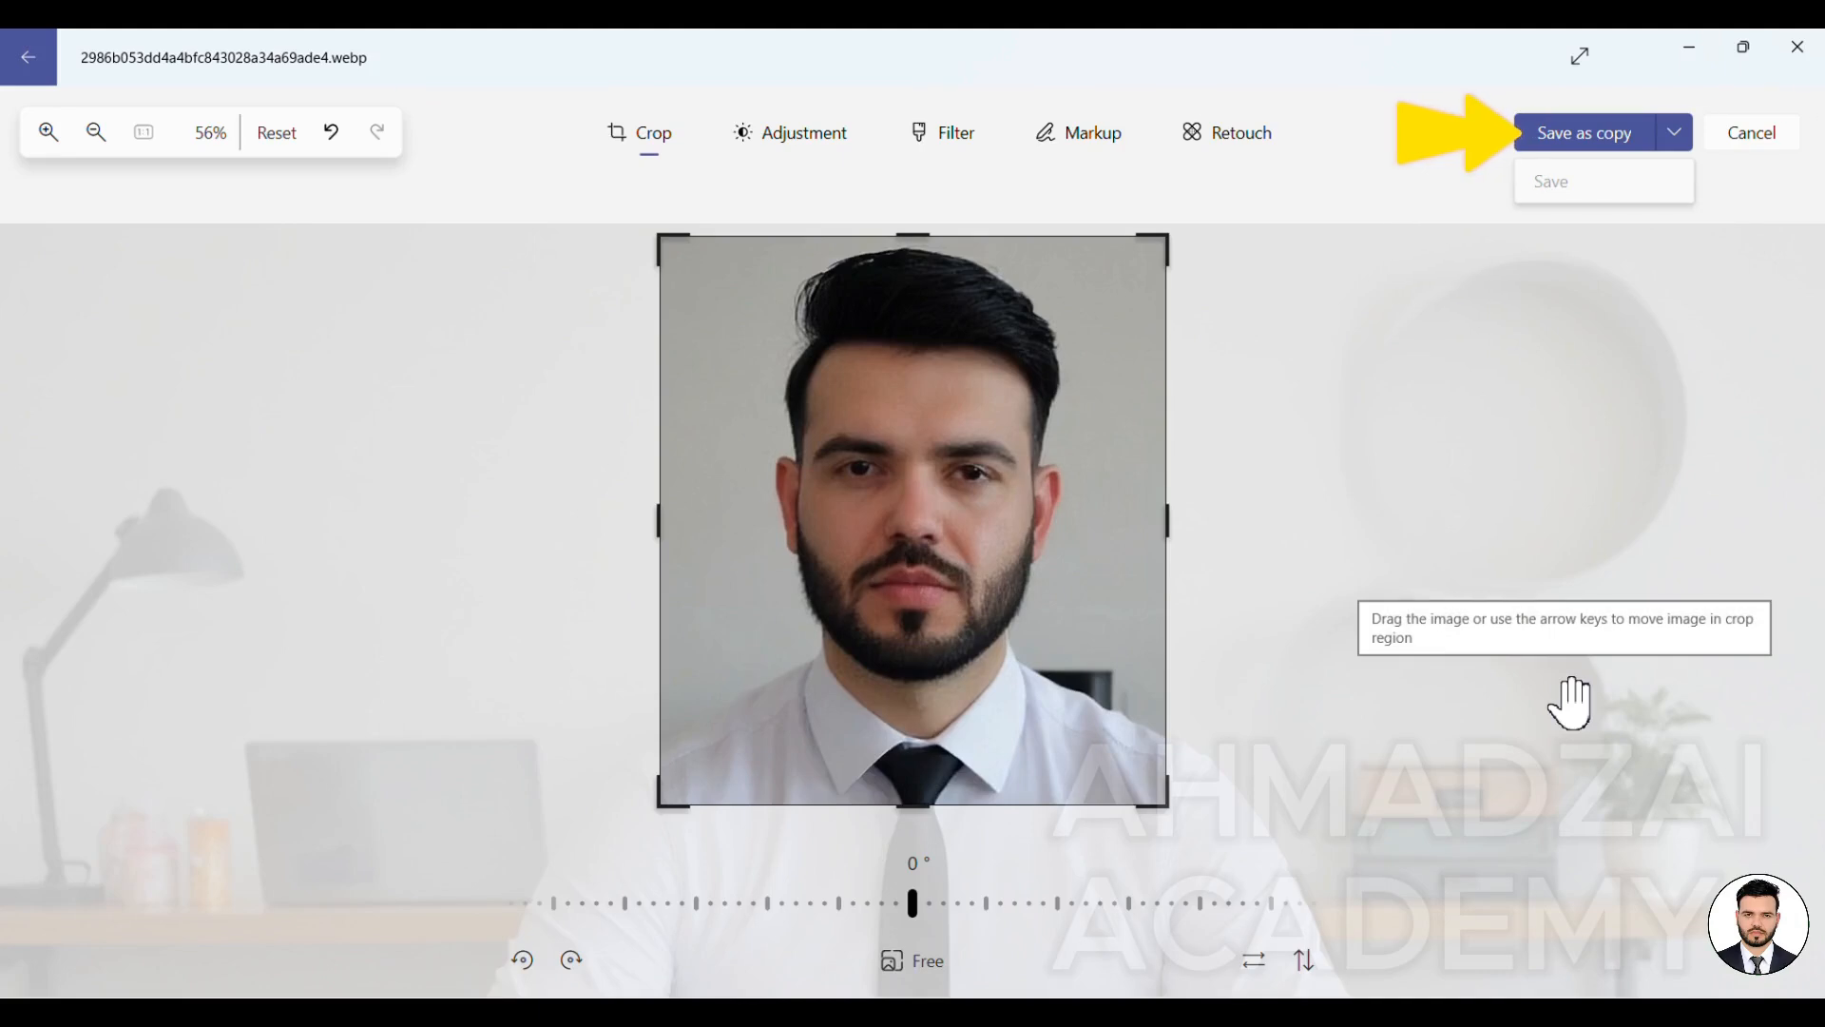
pyautogui.click(1600, 211)
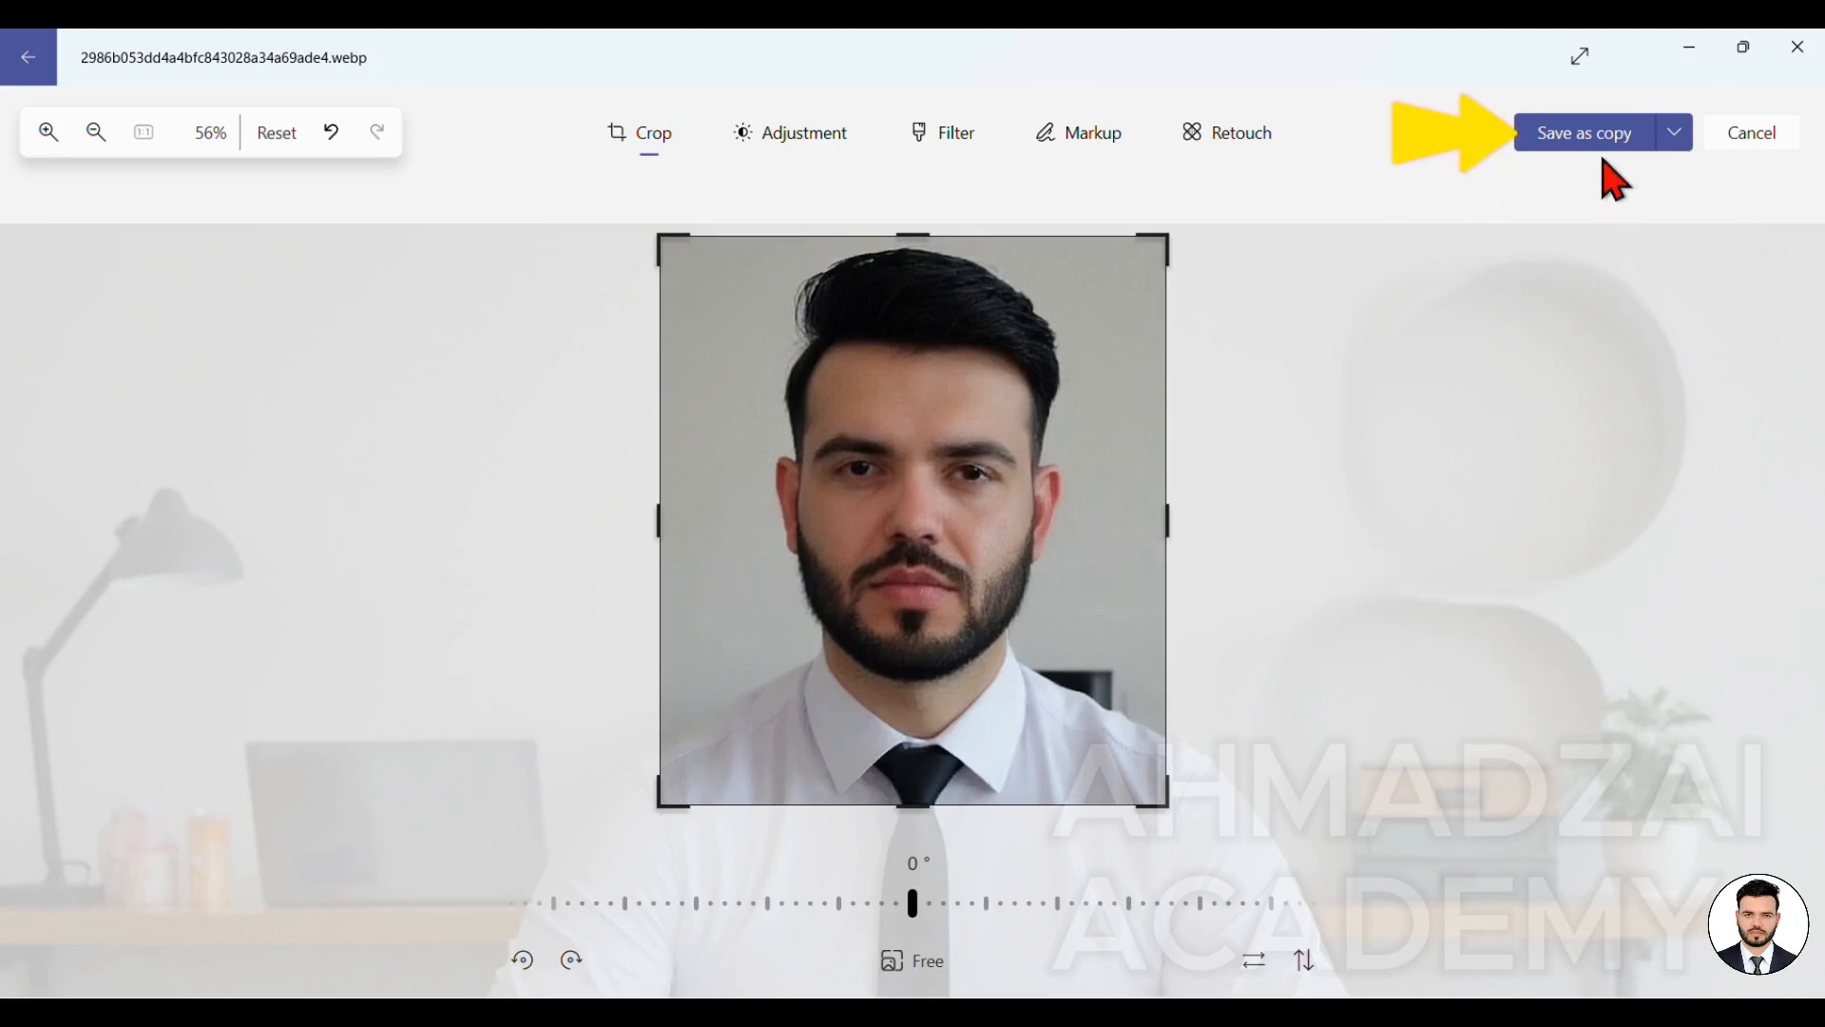
# Save the cropped photo as a .jpg copy named "my pic" on the Desktop
pyautogui.click(1602, 147)
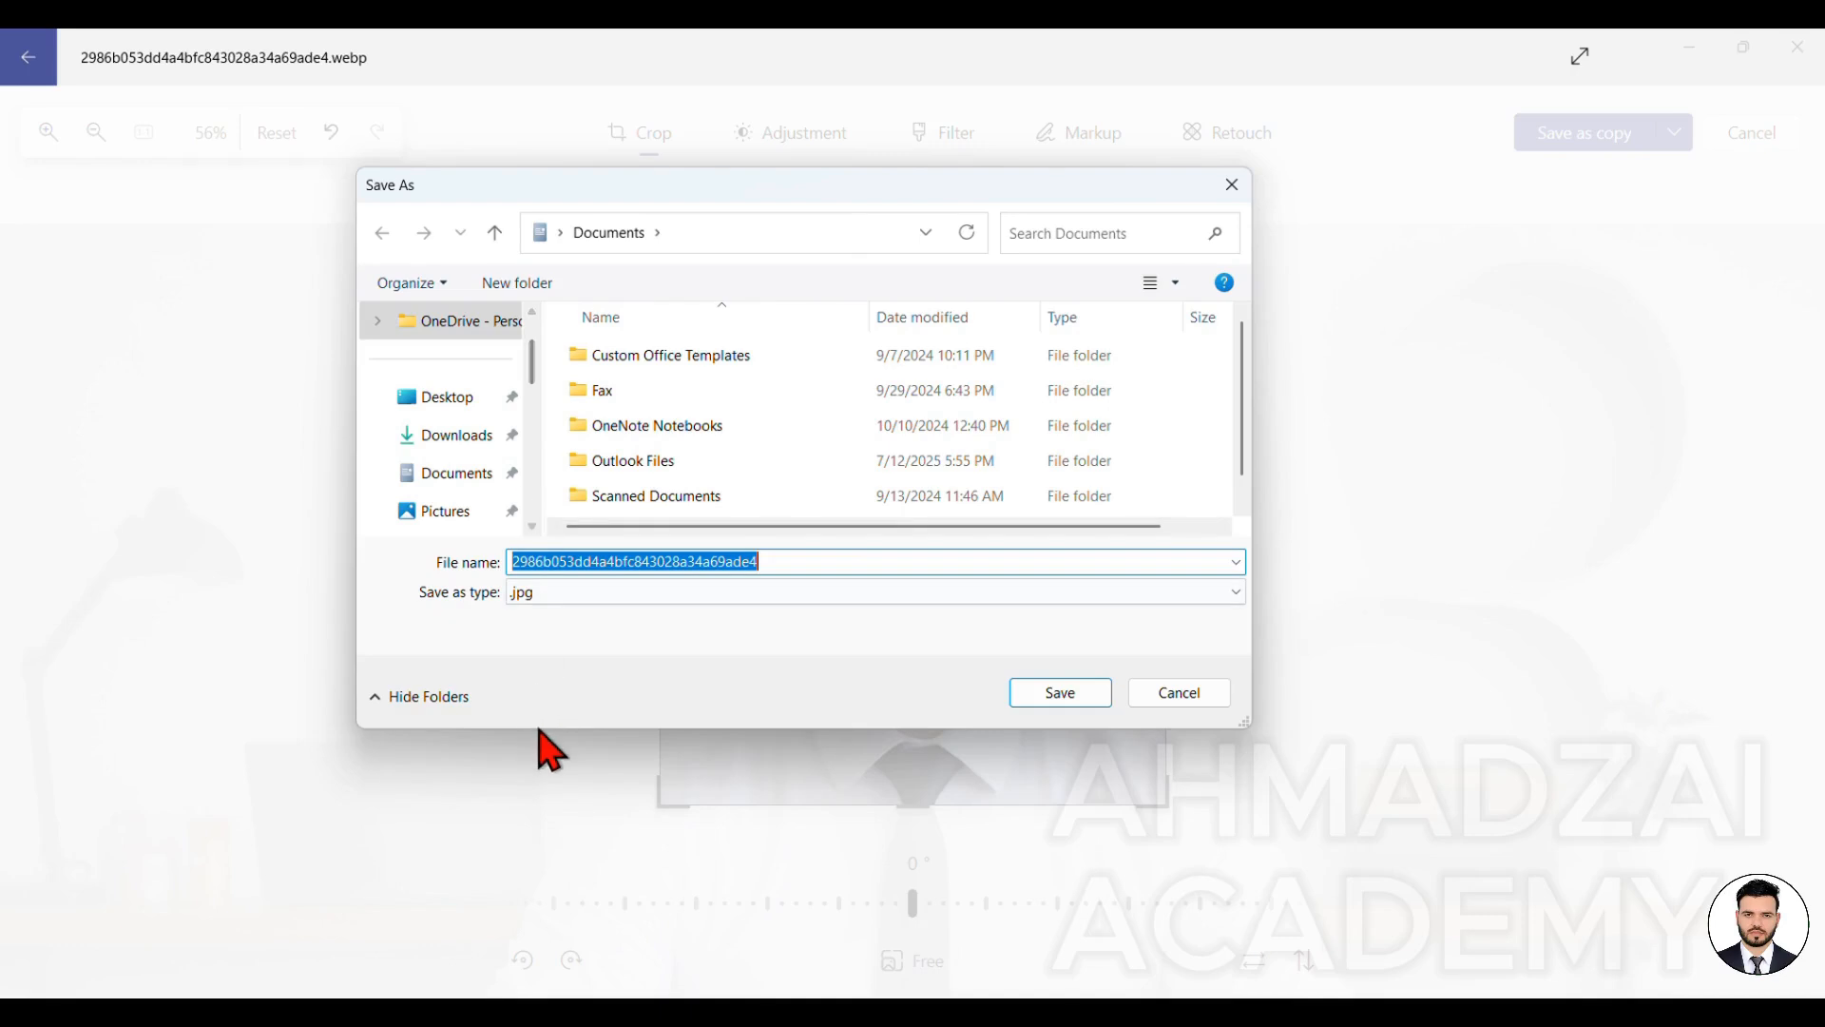
pyautogui.click(466, 410)
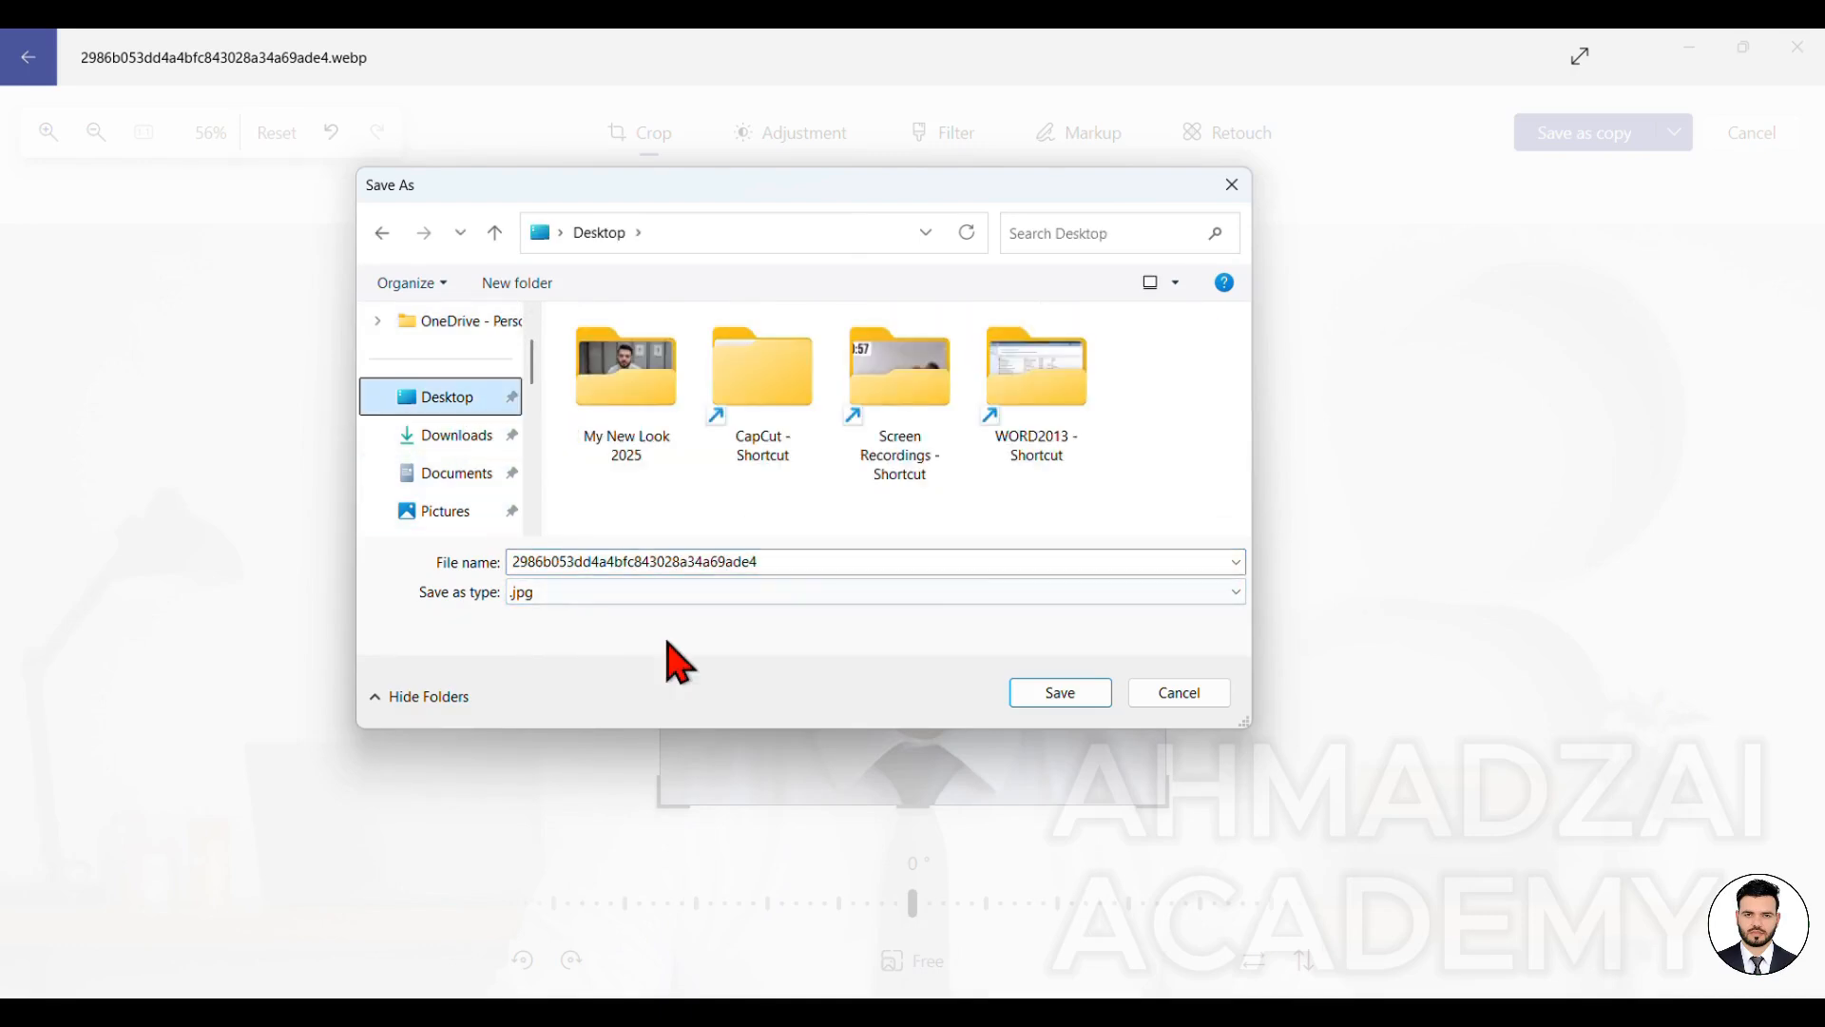
pyautogui.doubleClick(738, 561)
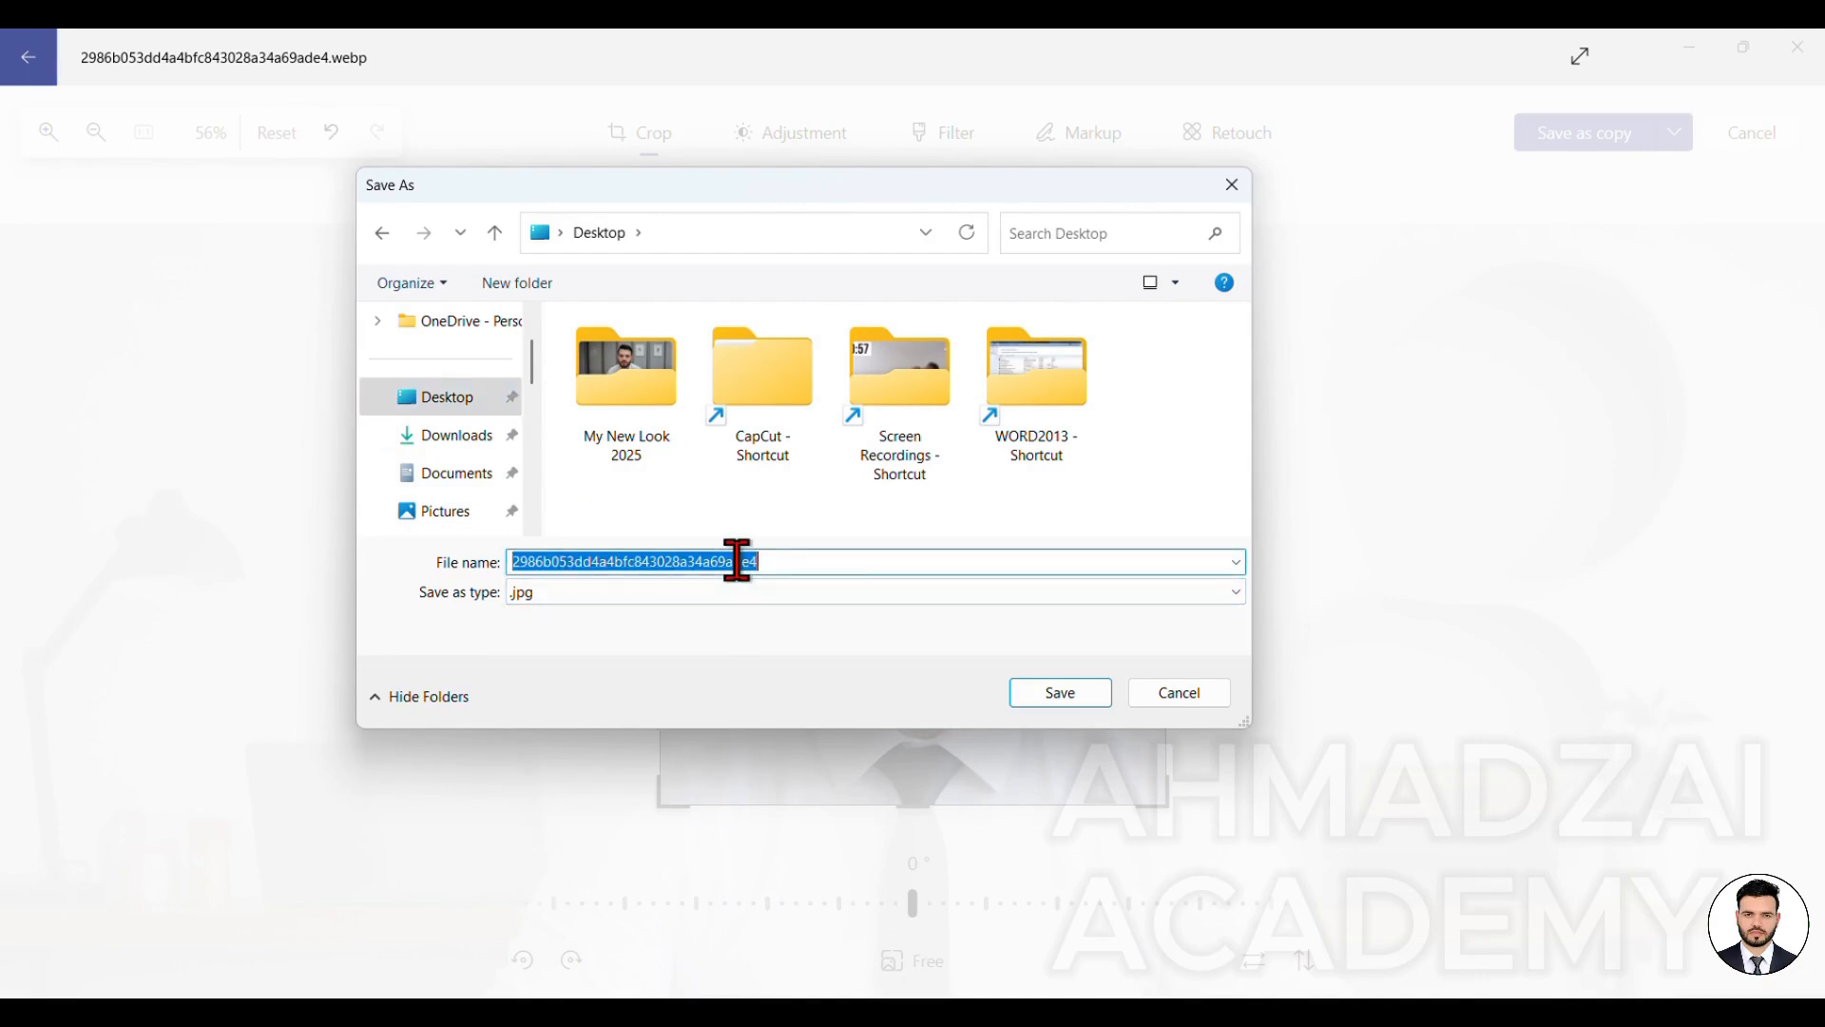
pyautogui.write('my pic')
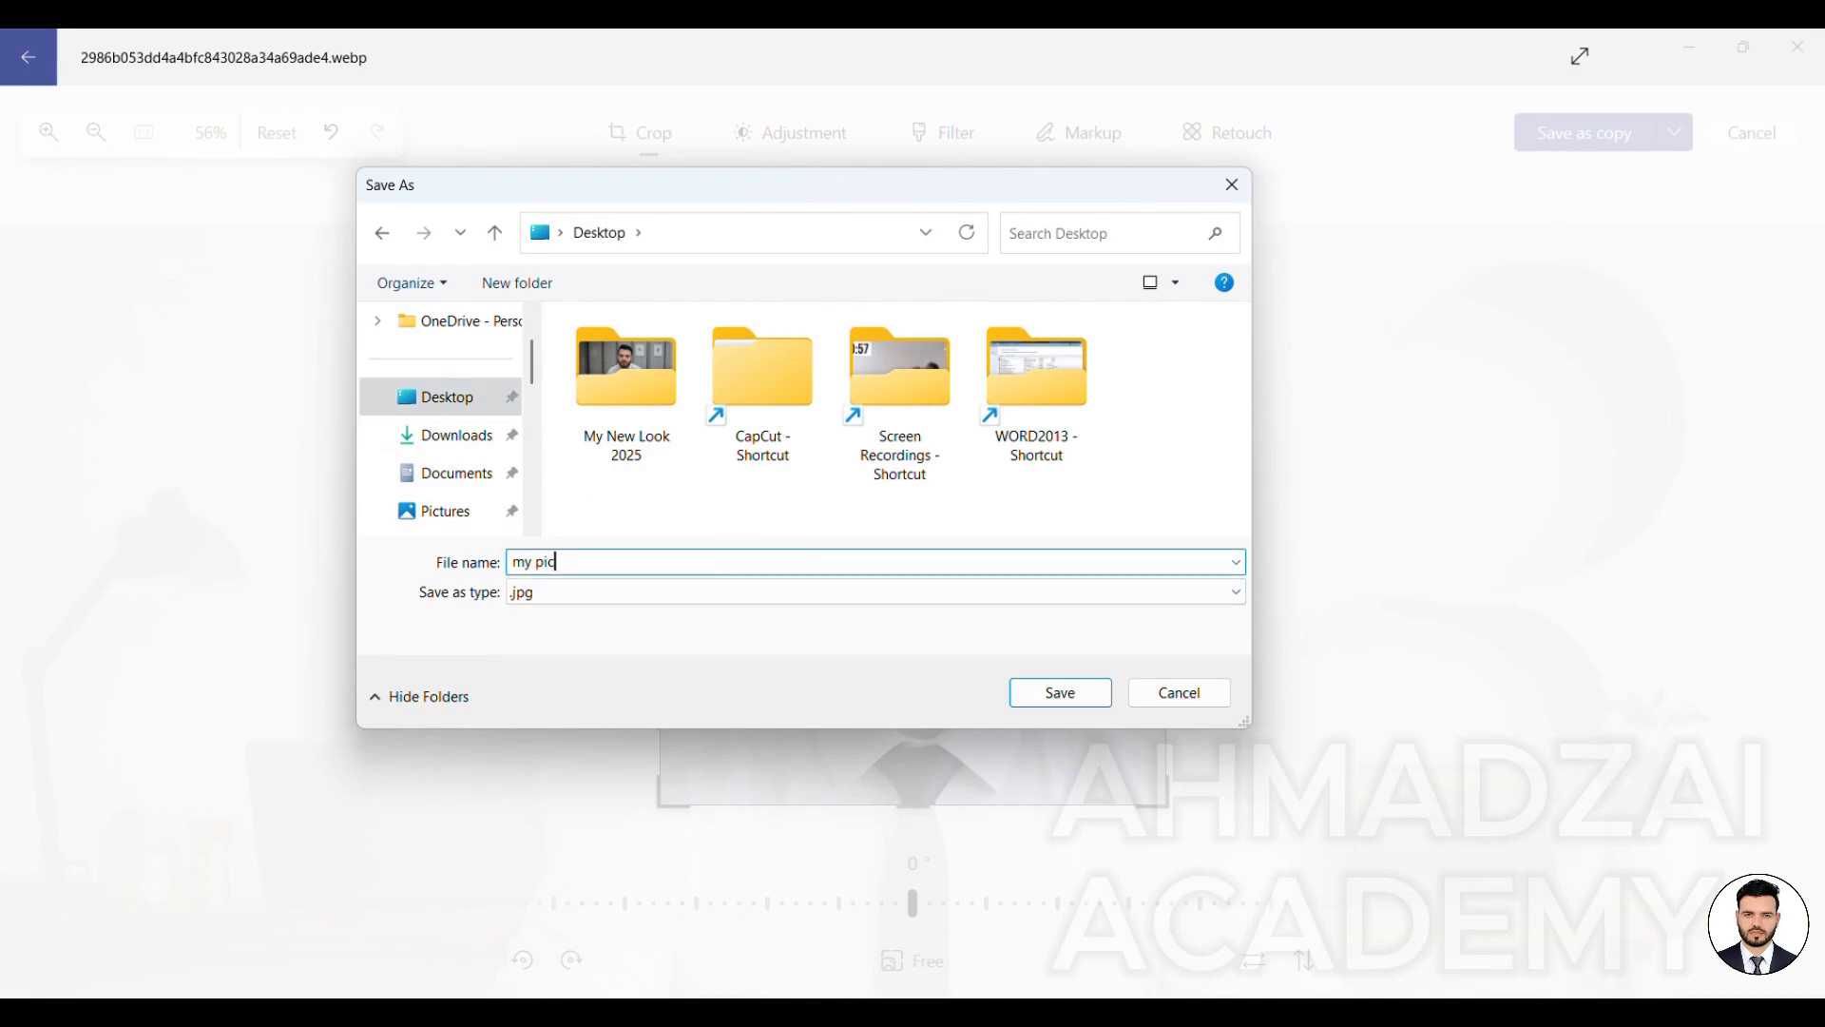
pyautogui.click(1050, 694)
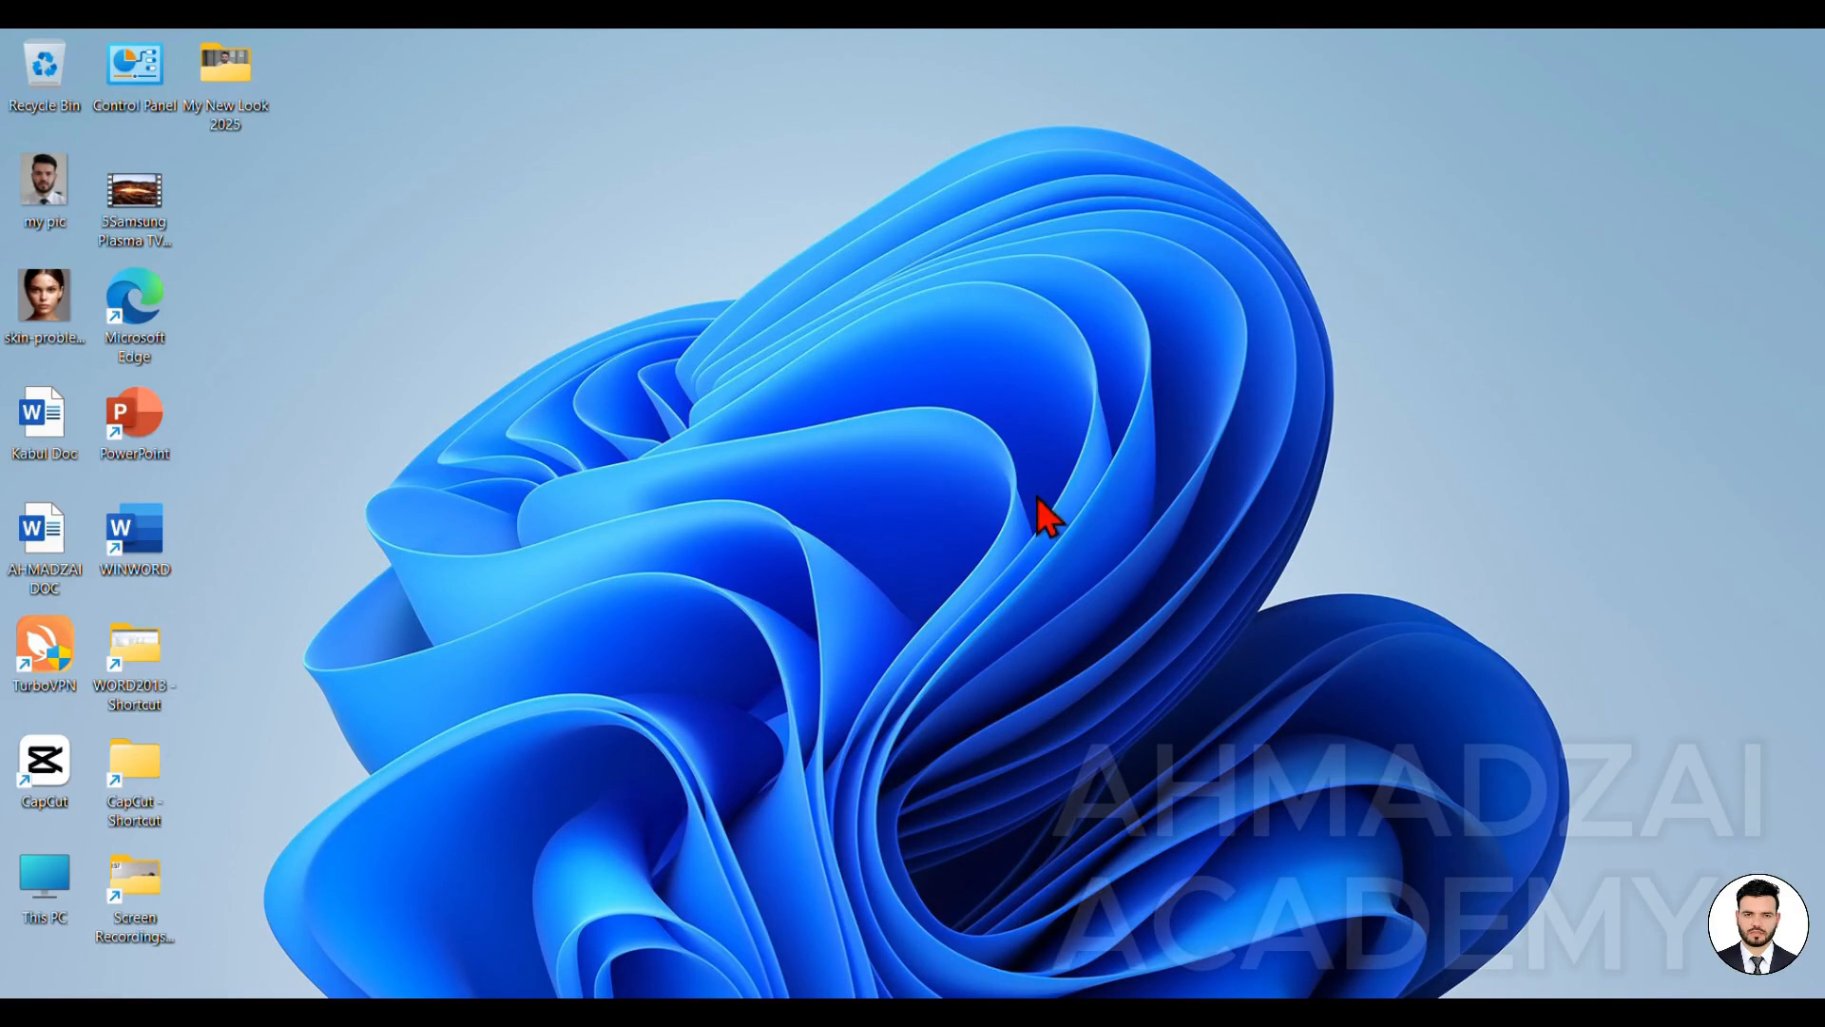
# View the original photo from the My New Look 2025 folder, close it, and open the cropped "my pic" on the desktop to compare
pyautogui.doubleClick(223, 68)
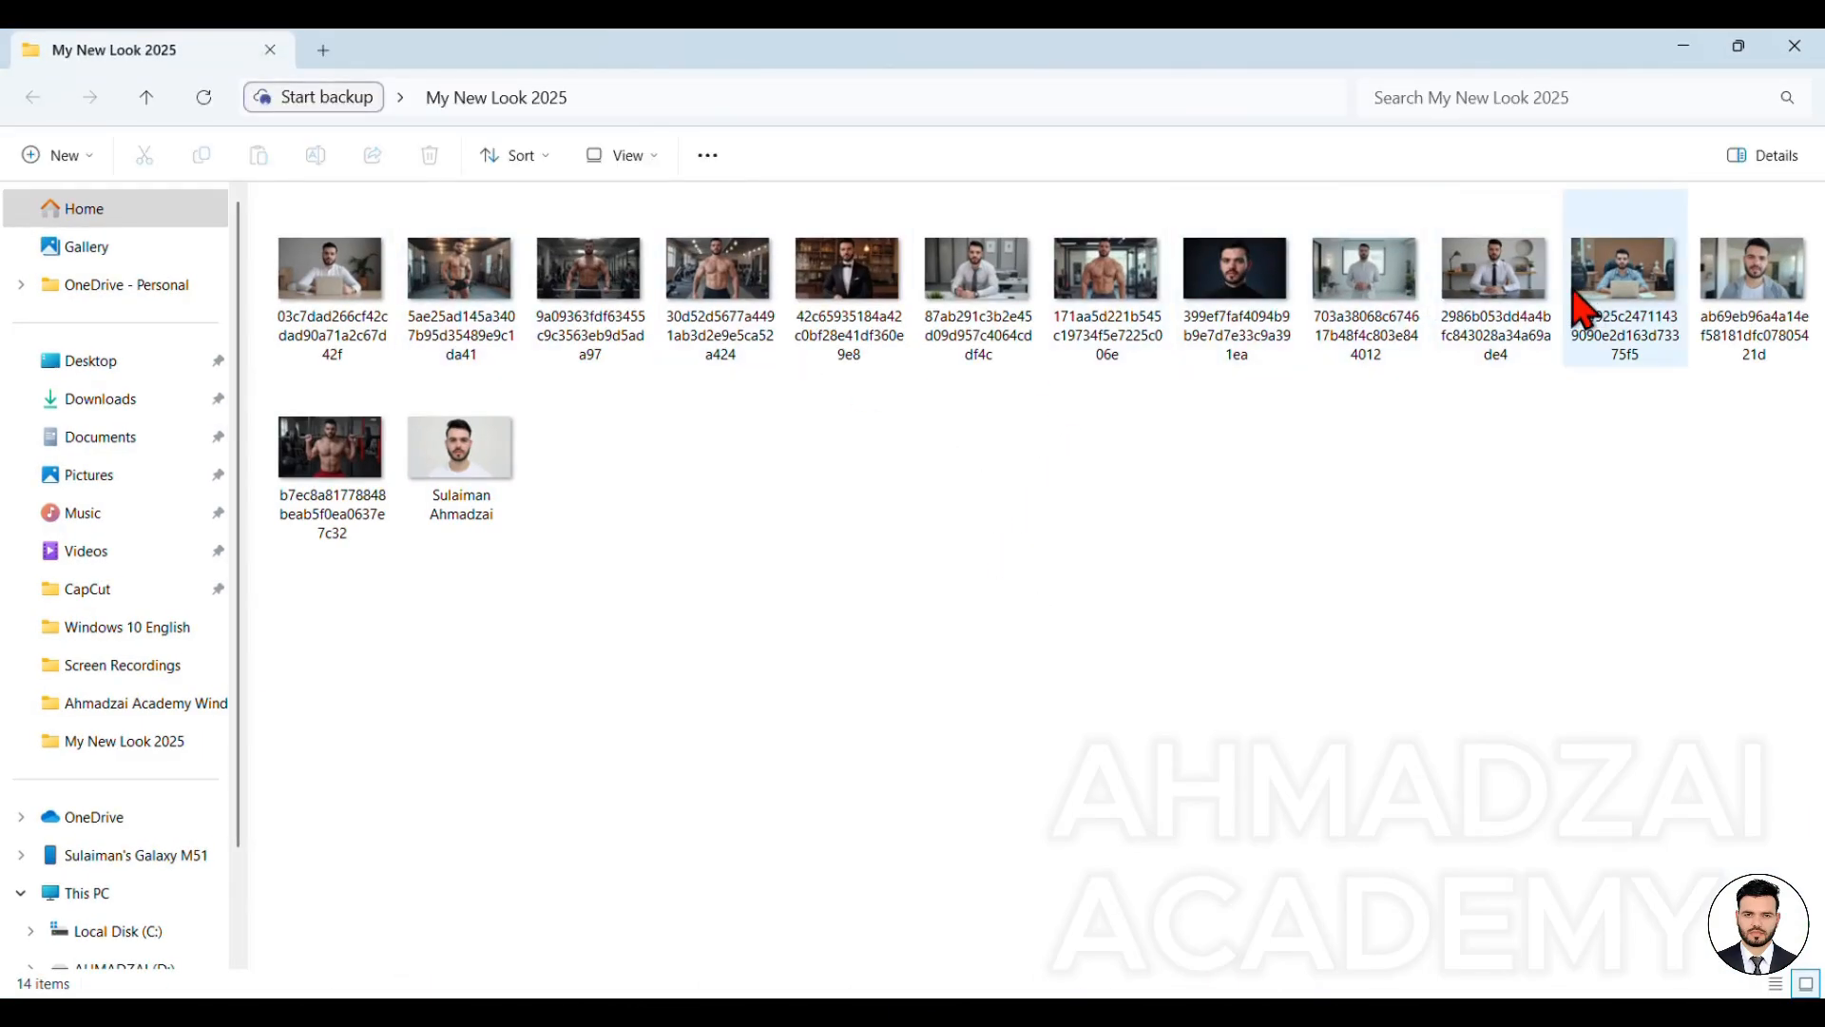
pyautogui.doubleClick(1530, 285)
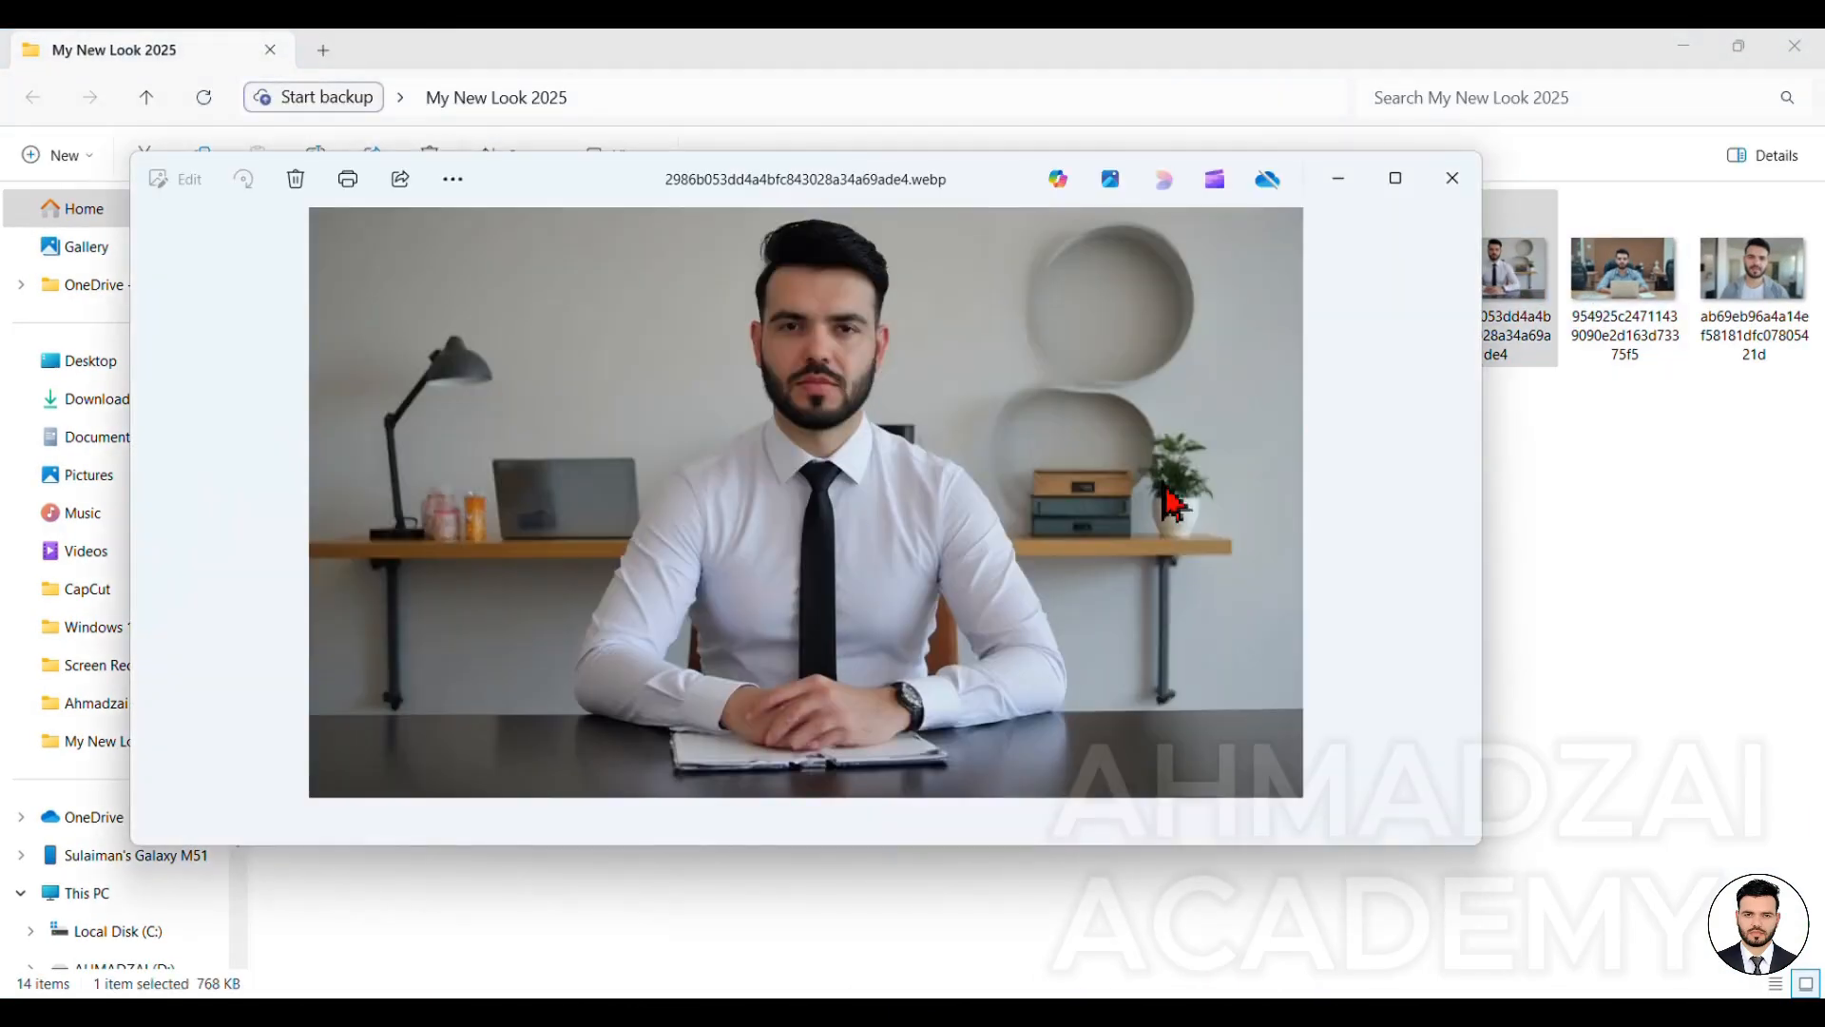
pyautogui.click(1466, 179)
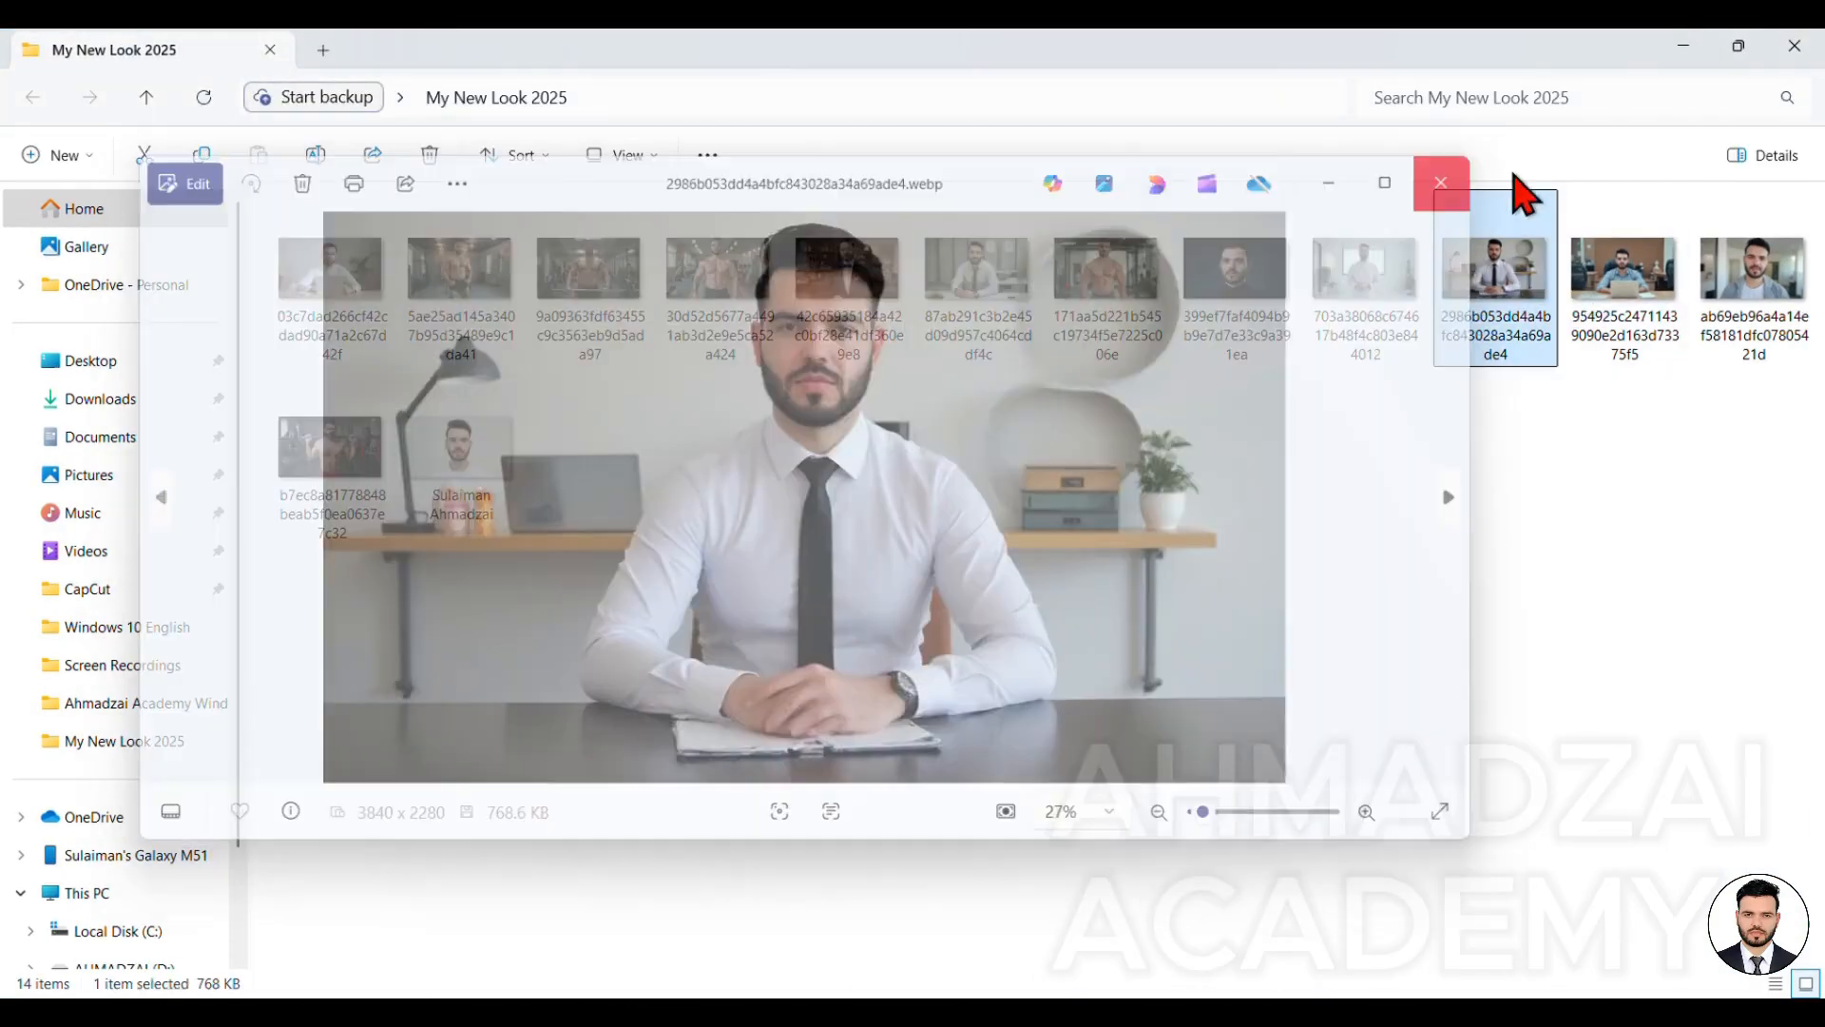
pyautogui.click(1795, 45)
pyautogui.doubleClick(69, 193)
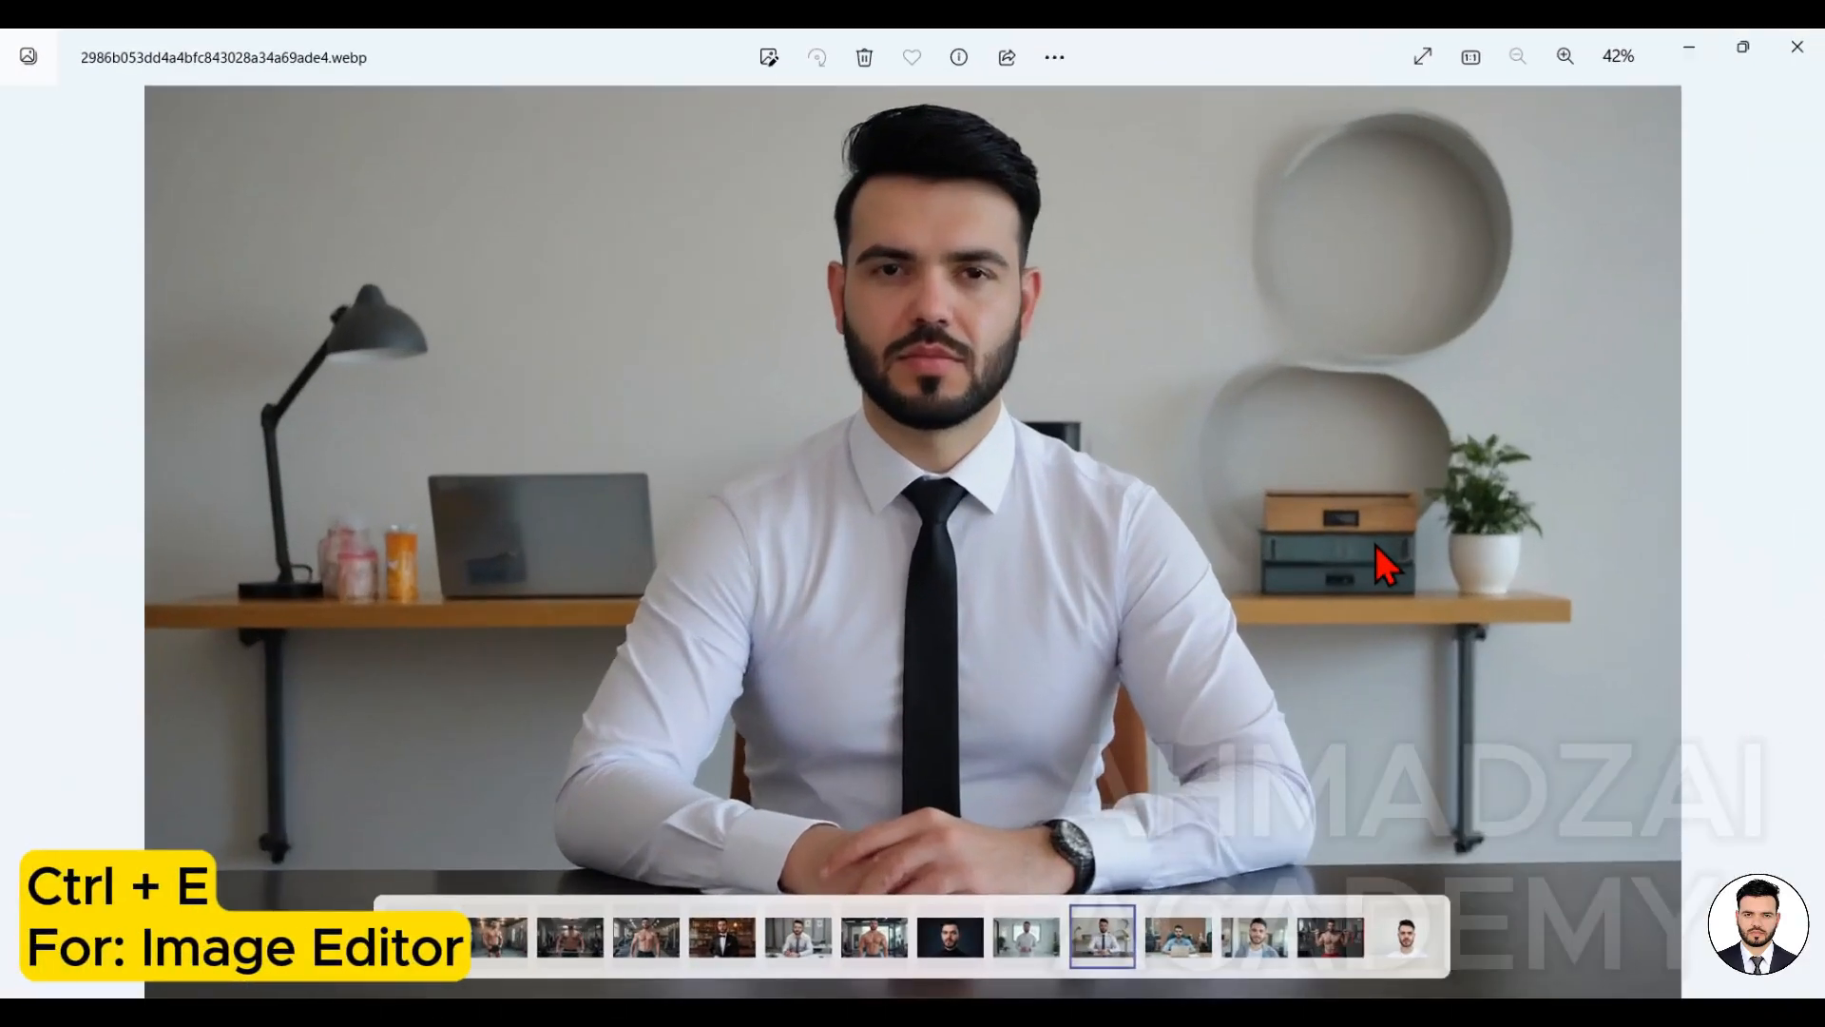
# Open the original portrait photo in the image editor and display its light and color adjustments
pyautogui.hotkey('ctrl', 'e')
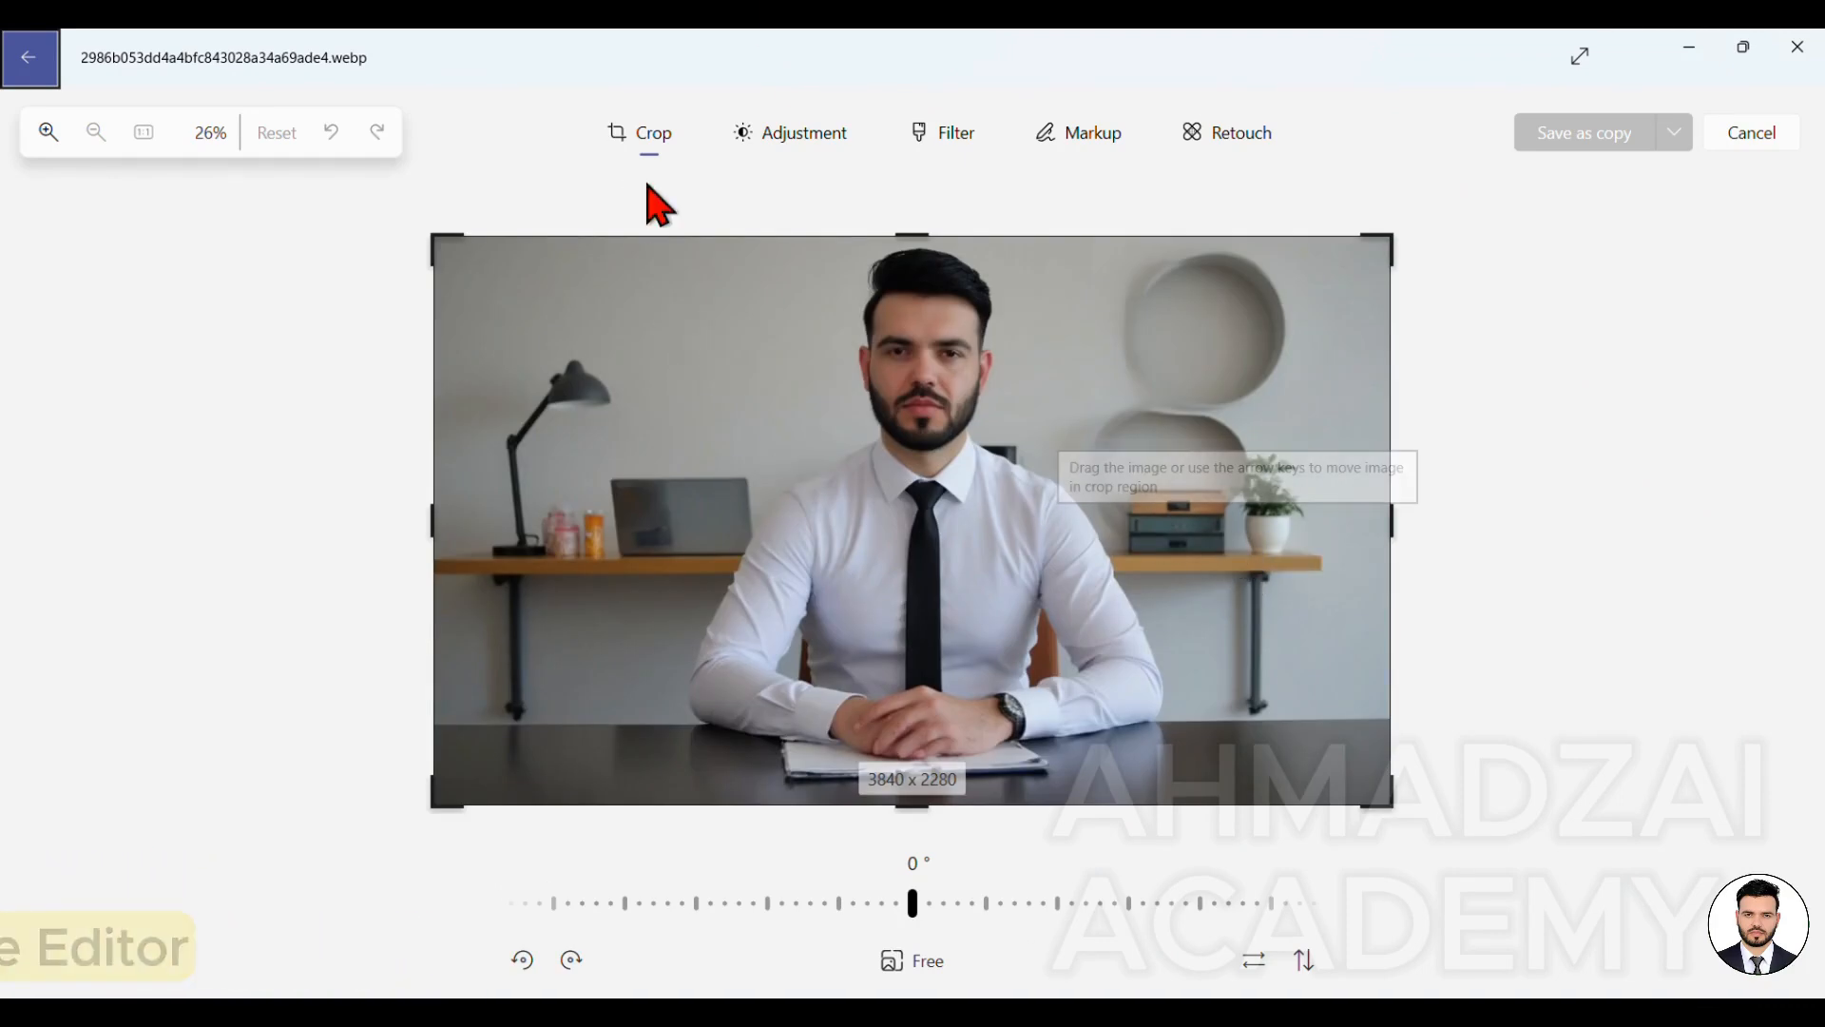
pyautogui.click(804, 149)
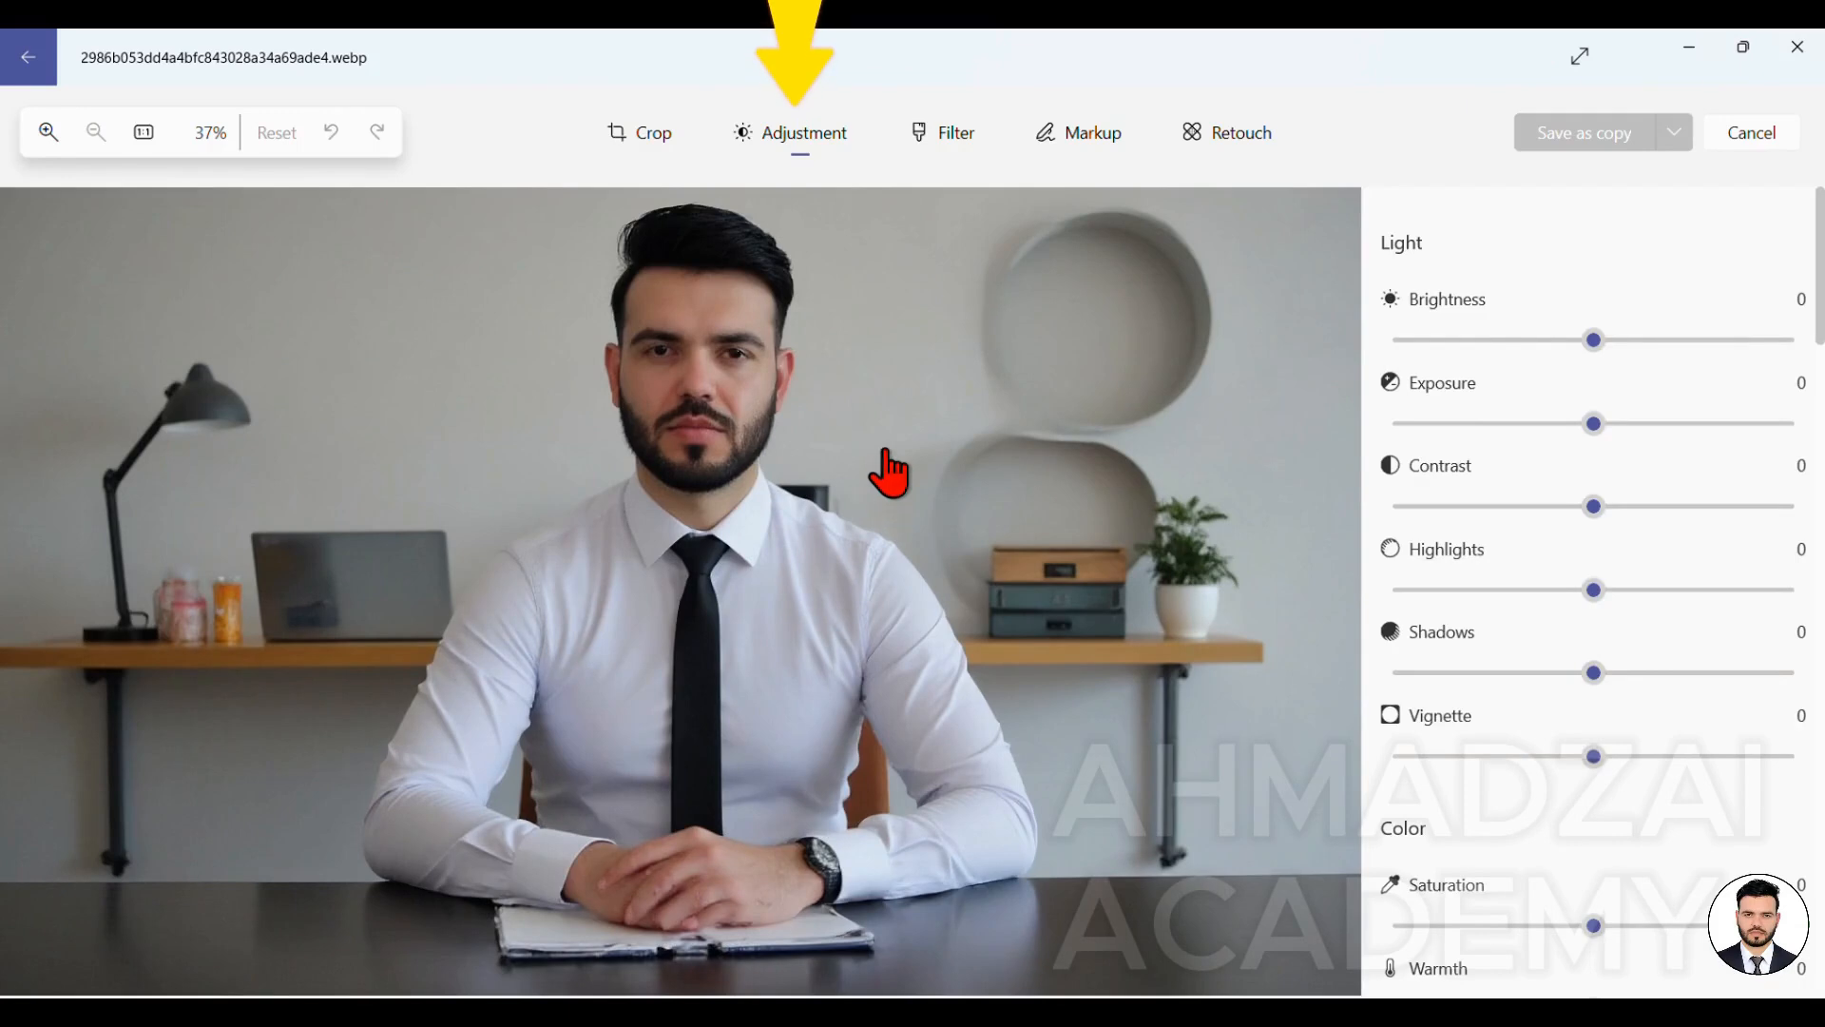
# Try the Brightness, Exposure, Contrast, Highlights and Shadows adjustments on the photo, returning each one to 0
pyautogui.moveTo(1596, 344)
pyautogui.mouseDown()
pyautogui.moveTo(1671, 369)
pyautogui.moveTo(1499, 346)
pyautogui.moveTo(1625, 350)
pyautogui.moveTo(1611, 370)
pyautogui.mouseUp()
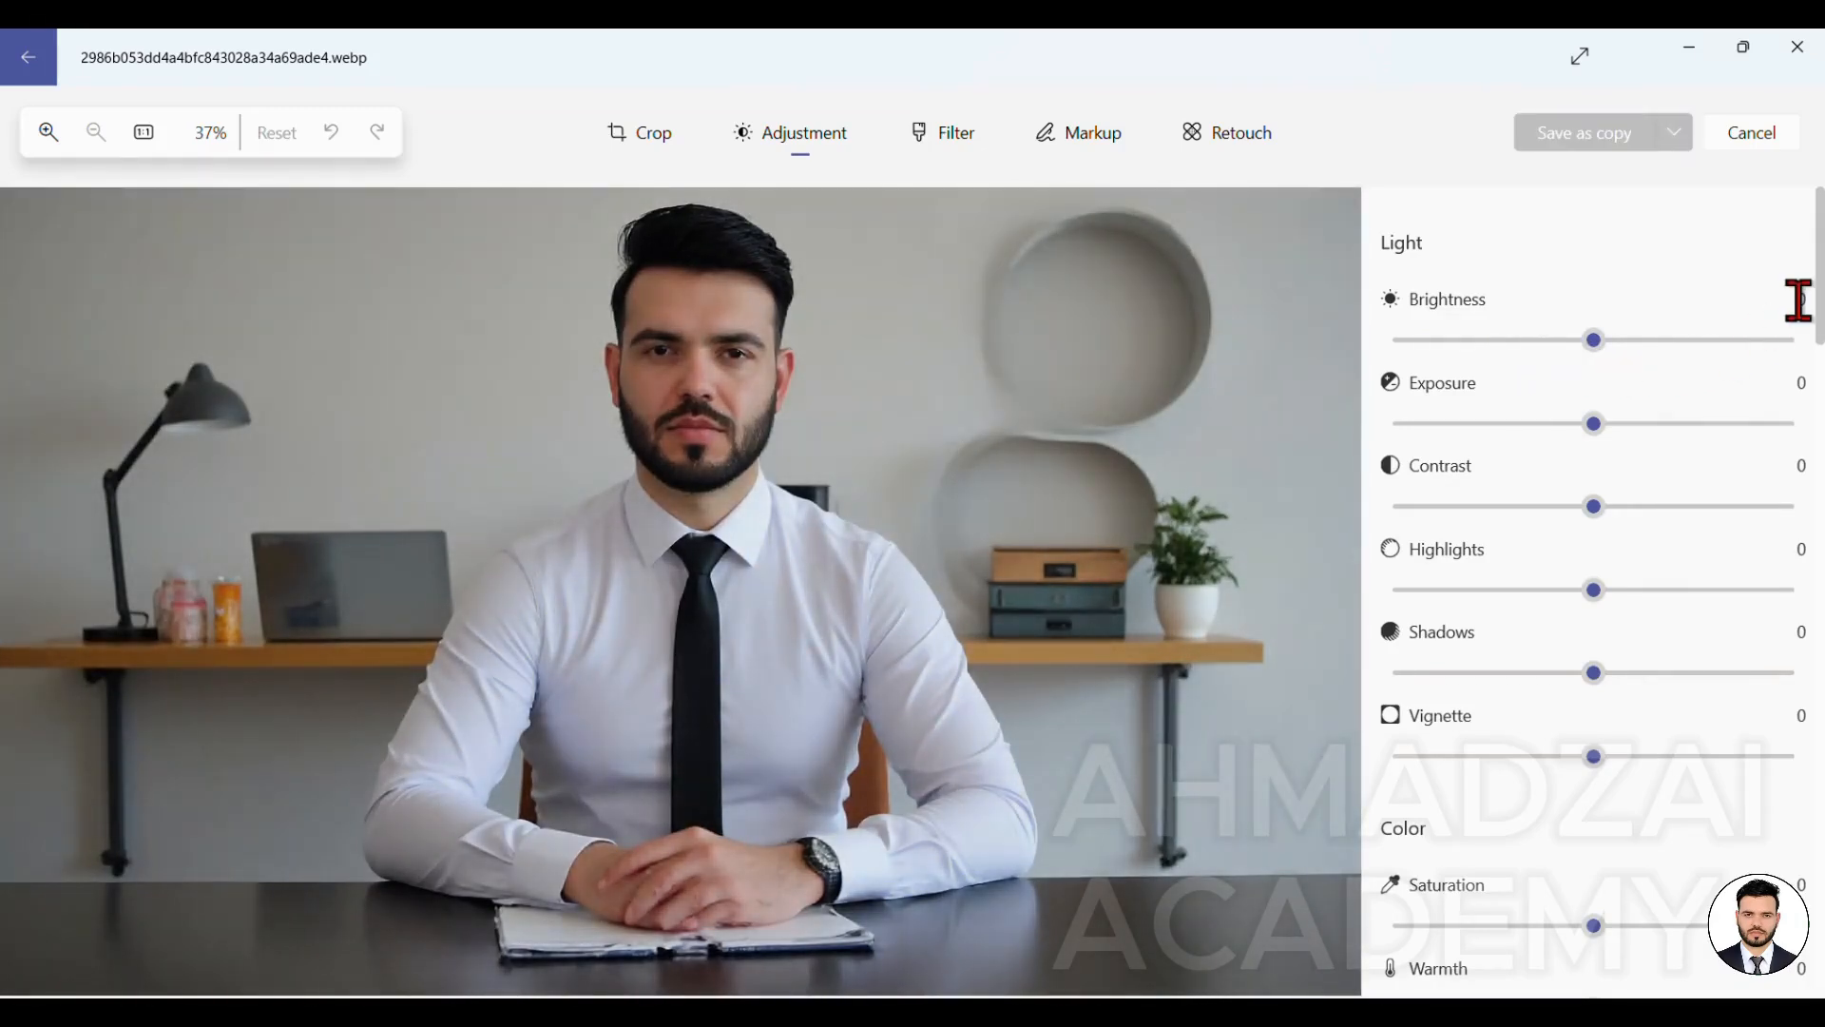
pyautogui.moveTo(1601, 433); pyautogui.dragTo(1678, 425)
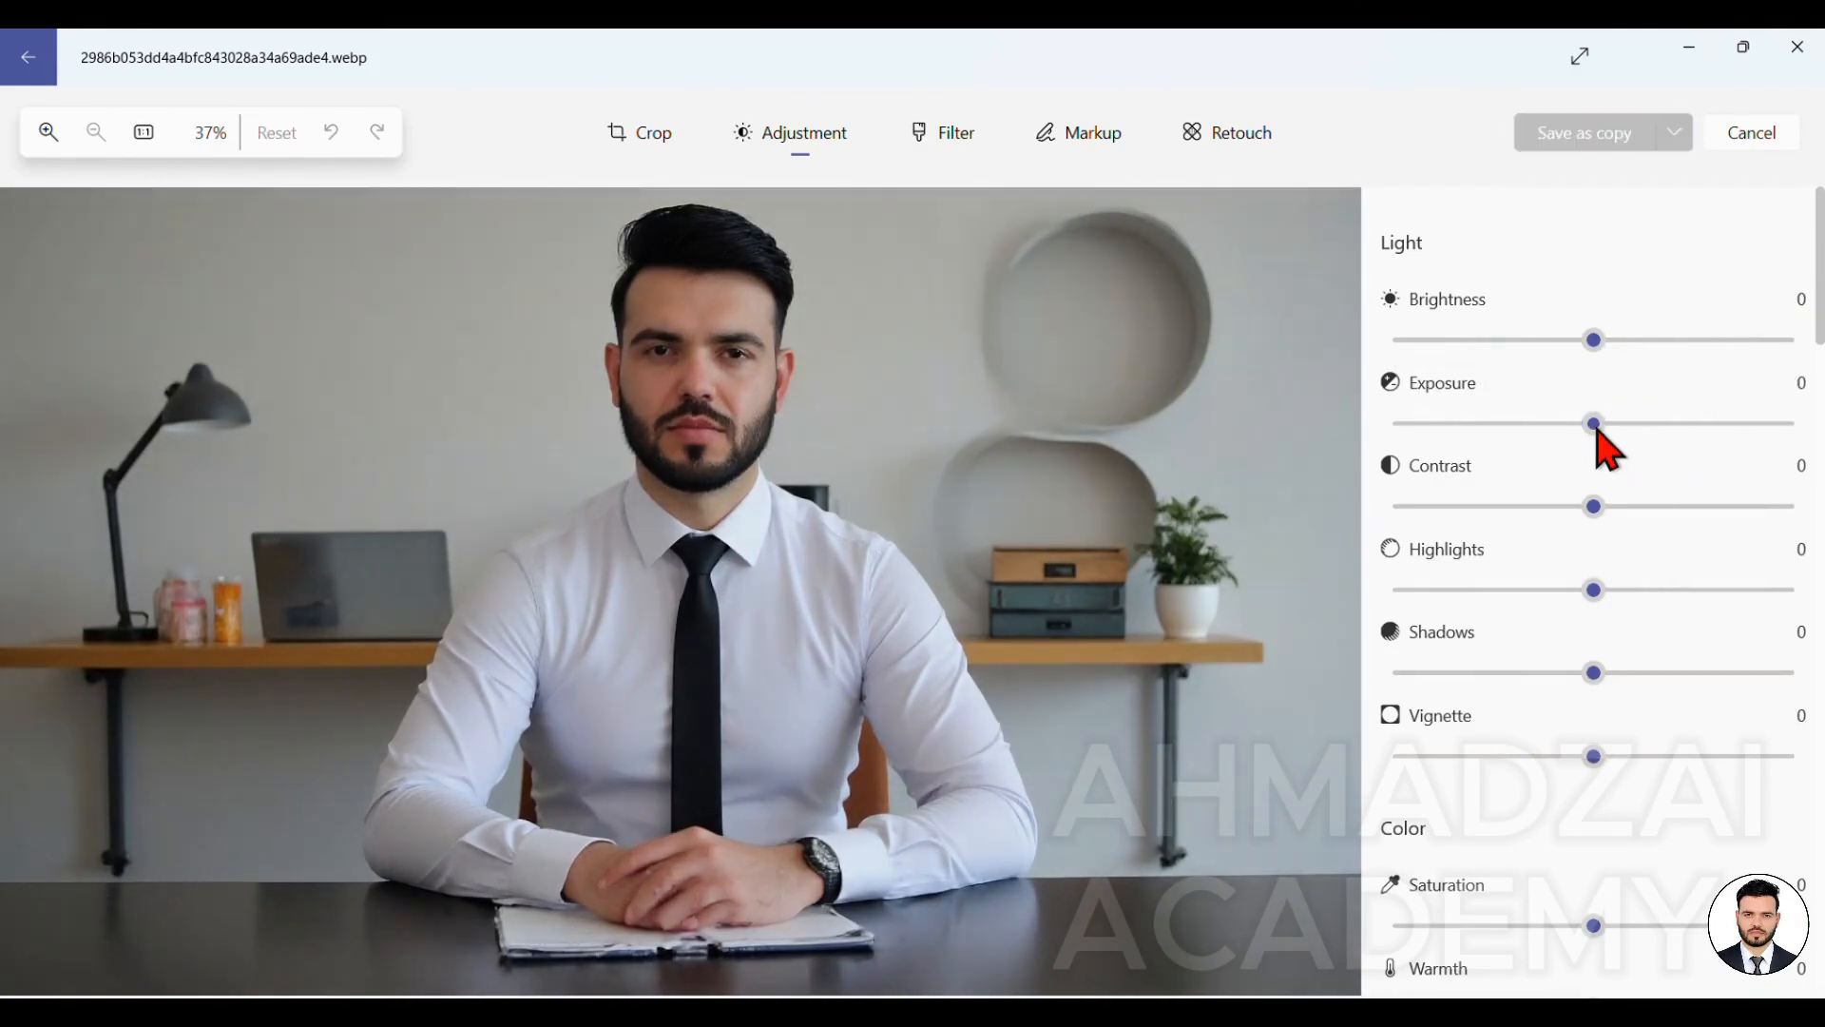
pyautogui.moveTo(1599, 430)
pyautogui.mouseDown()
pyautogui.moveTo(1508, 424)
pyautogui.moveTo(1599, 430)
pyautogui.mouseUp()
pyautogui.moveTo(1606, 516)
pyautogui.mouseDown()
pyautogui.moveTo(1680, 515)
pyautogui.moveTo(1528, 518)
pyautogui.moveTo(1605, 518)
pyautogui.mouseUp()
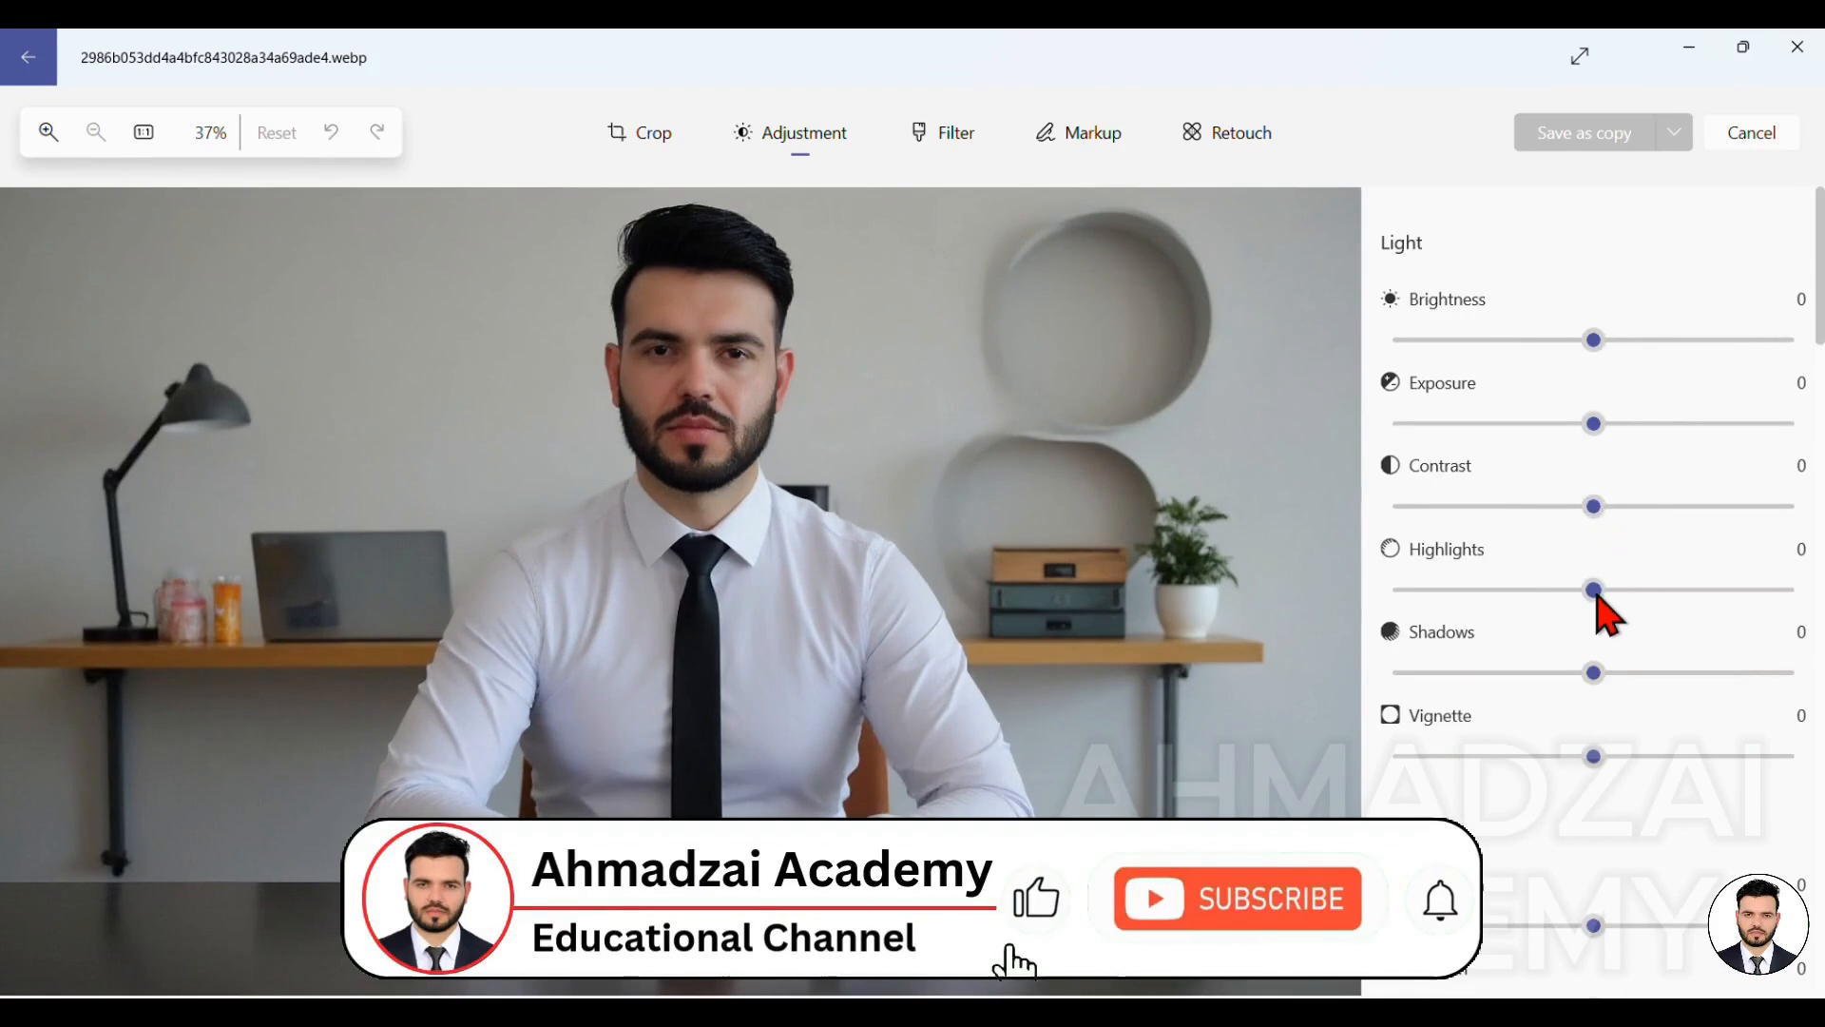
pyautogui.moveTo(1598, 591)
pyautogui.mouseDown()
pyautogui.moveTo(1684, 591)
pyautogui.moveTo(1545, 591)
pyautogui.moveTo(1600, 603)
pyautogui.mouseUp()
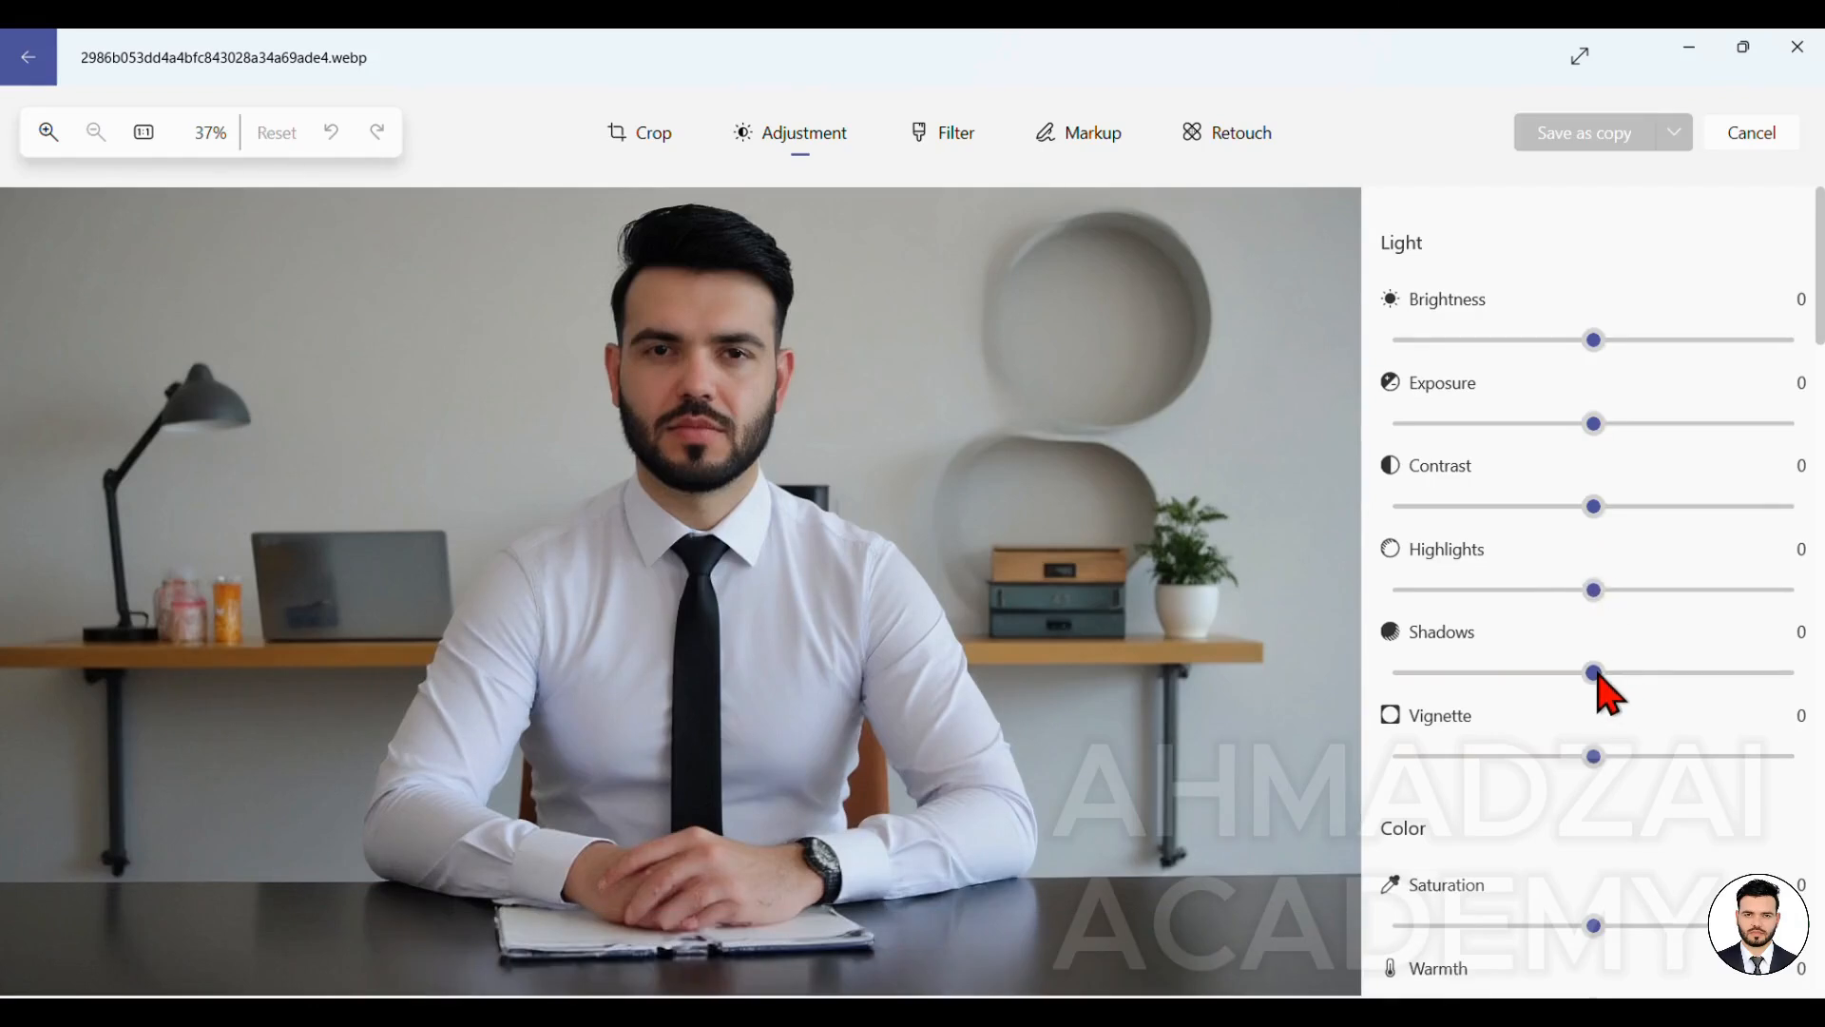
pyautogui.moveTo(1594, 673)
pyautogui.mouseDown()
pyautogui.moveTo(1409, 674)
pyautogui.moveTo(1728, 671)
pyautogui.moveTo(1604, 680)
pyautogui.mouseUp()
# Try the Vignette at its maximum and at -100, and return it to 0
pyautogui.moveTo(1602, 760); pyautogui.dragTo(1795, 757)
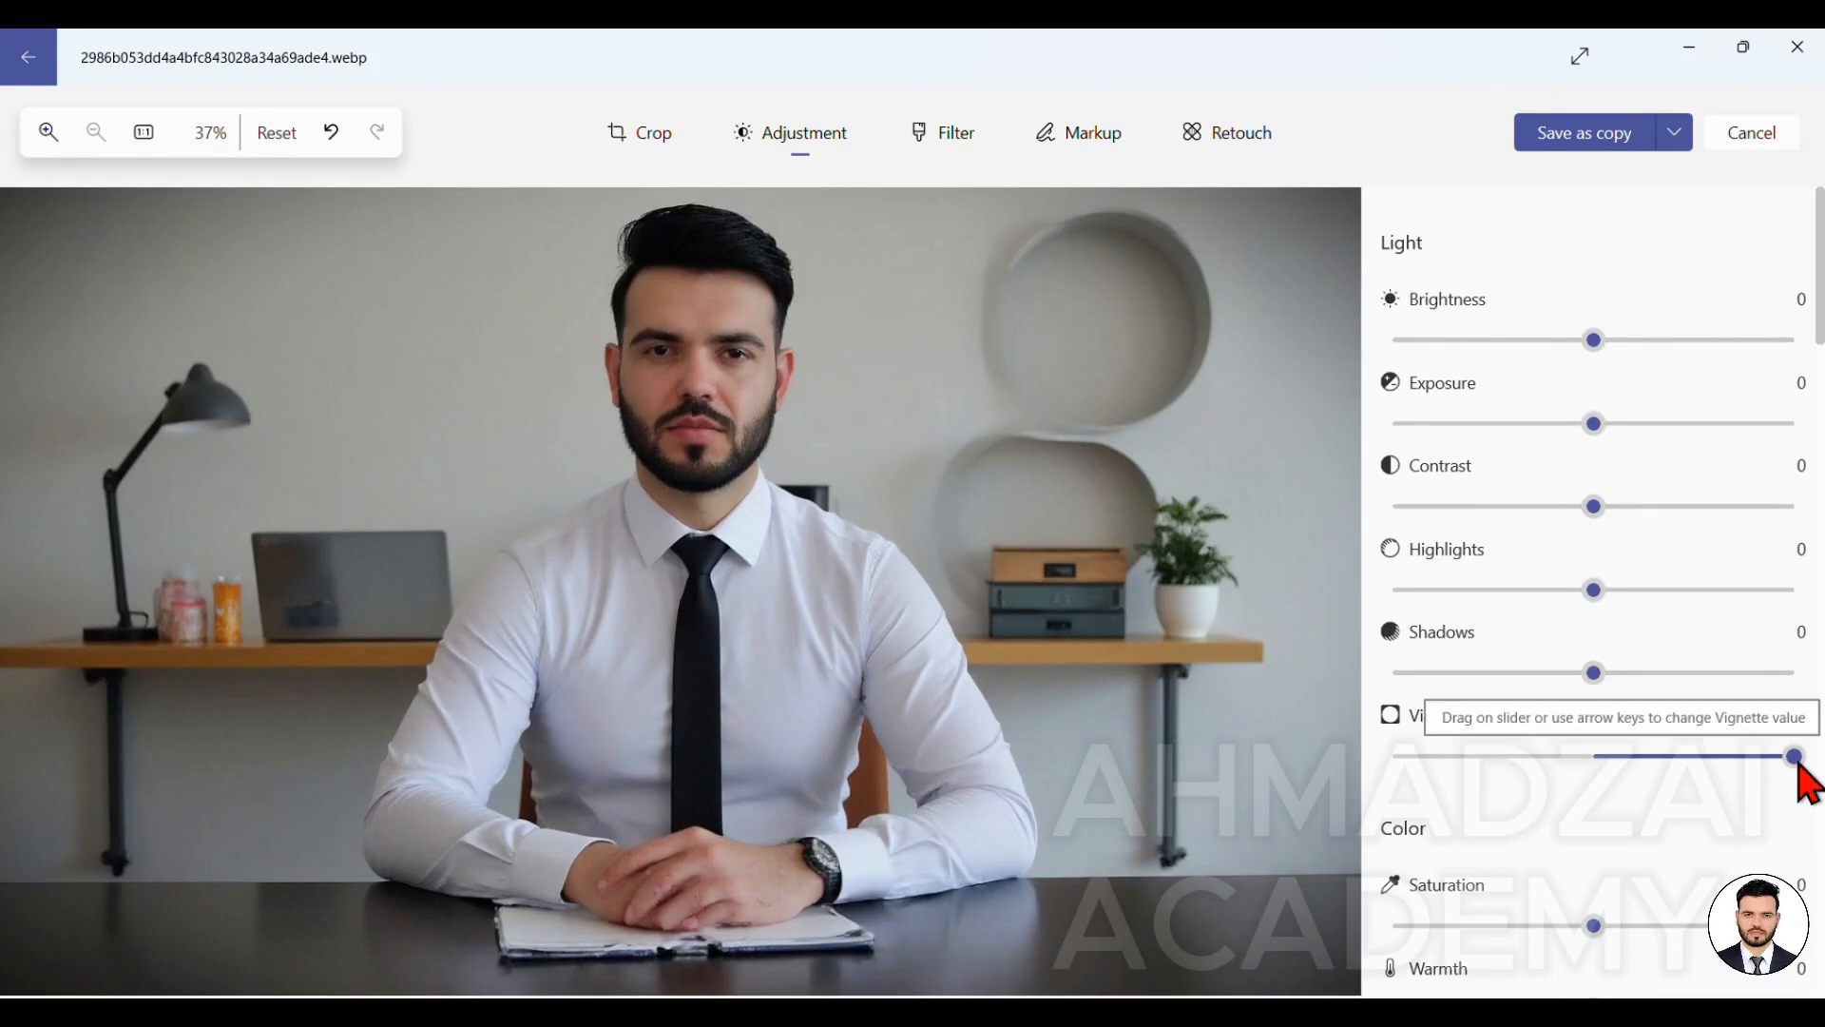
pyautogui.moveTo(1799, 765); pyautogui.dragTo(1390, 771)
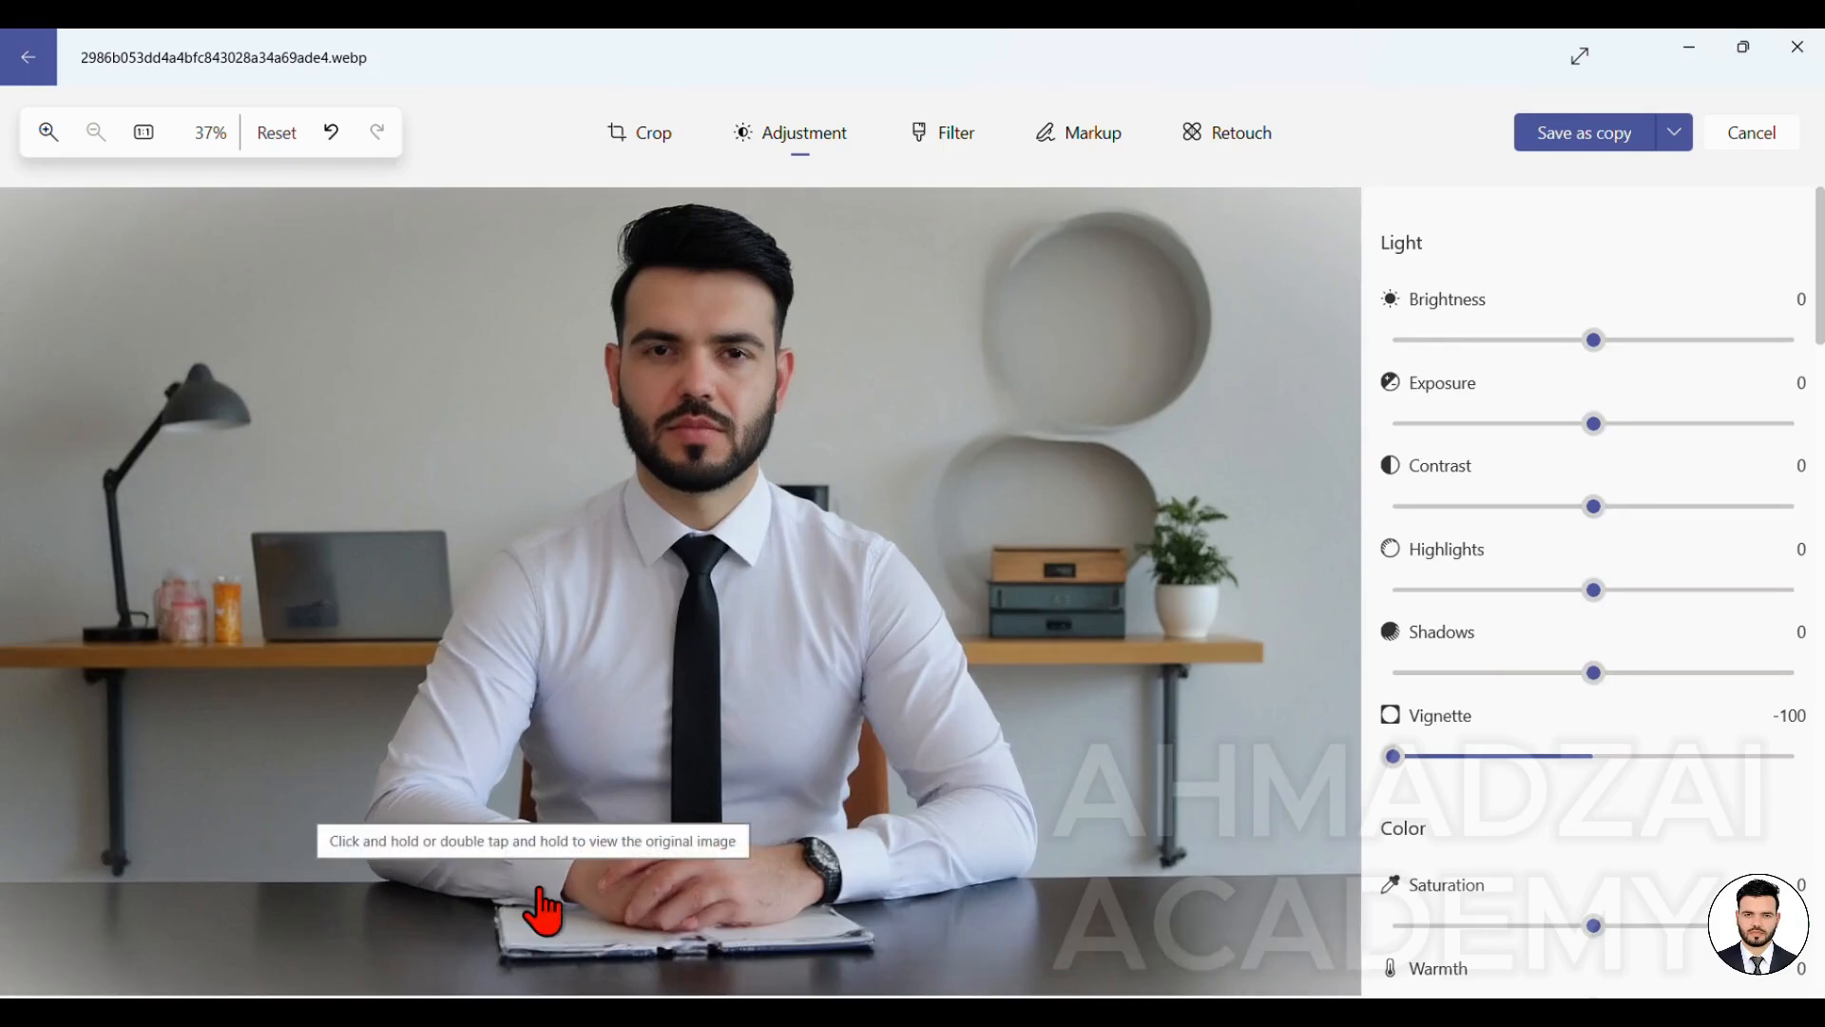
pyautogui.moveTo(1397, 759); pyautogui.dragTo(1600, 870)
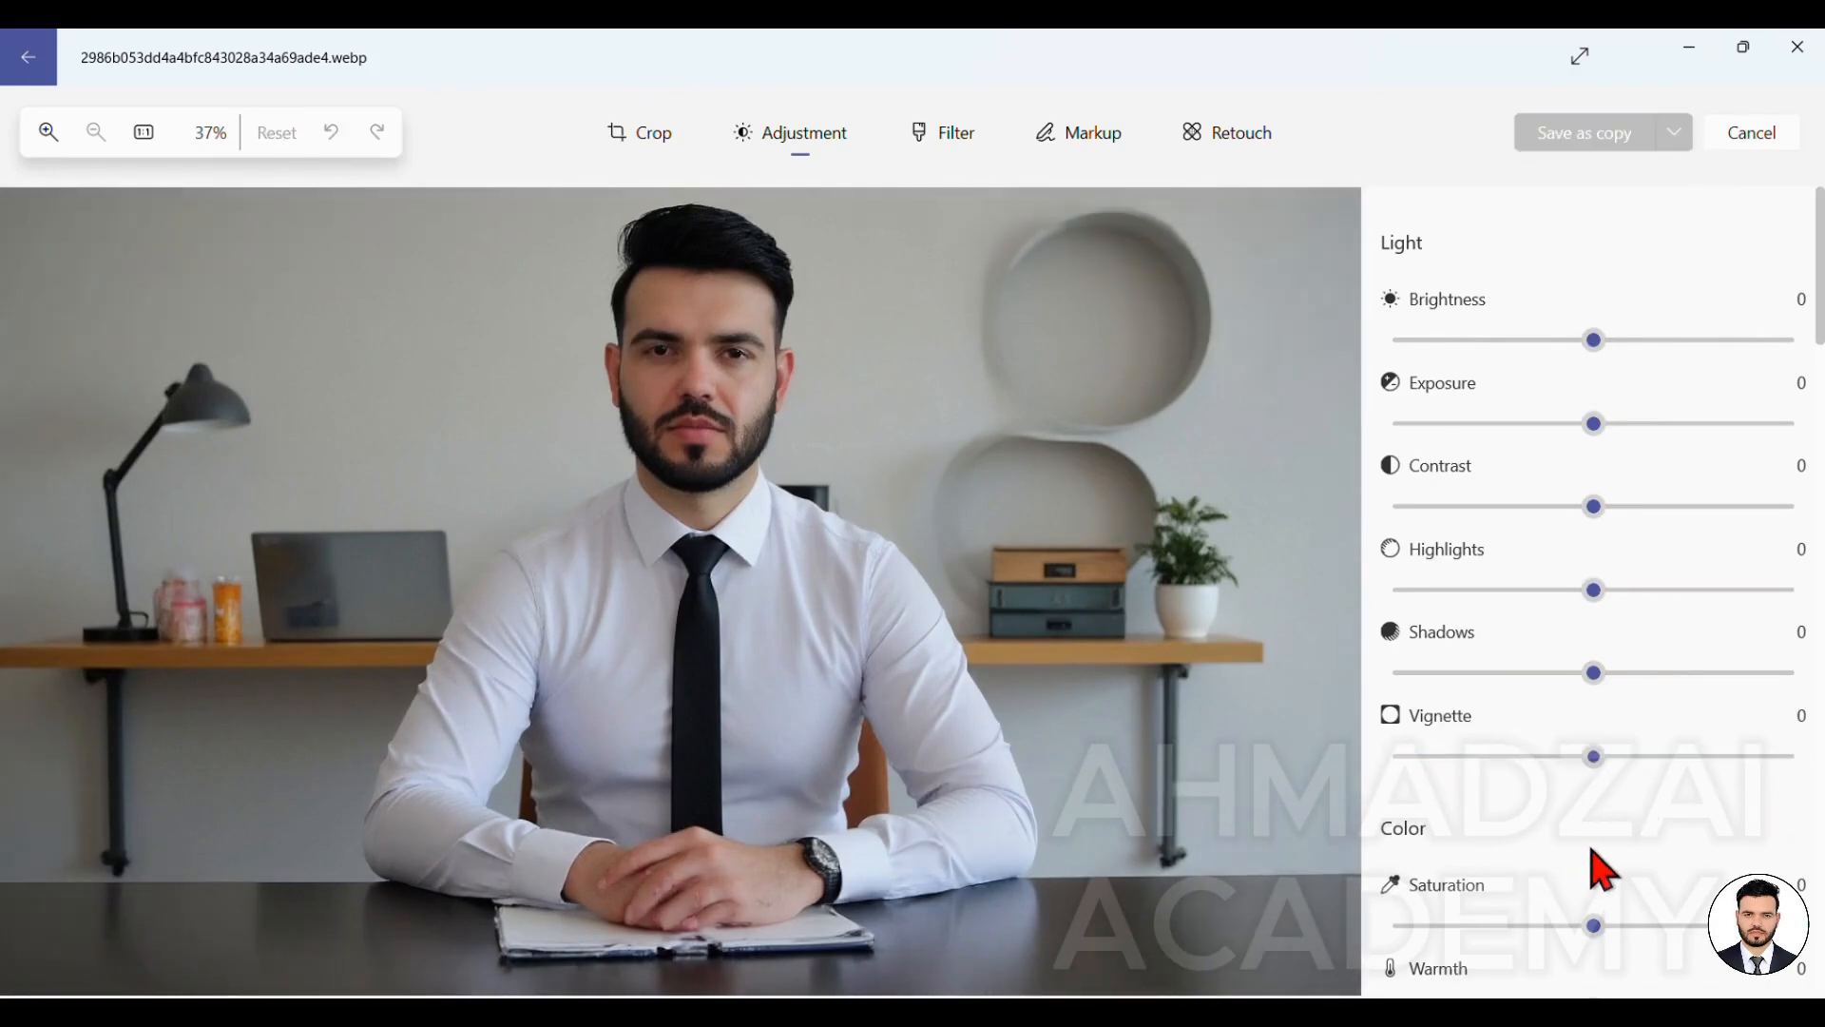
# Try the Saturation and Warmth color adjustments, returning both to 0
pyautogui.scroll(-3, 1582, 839)
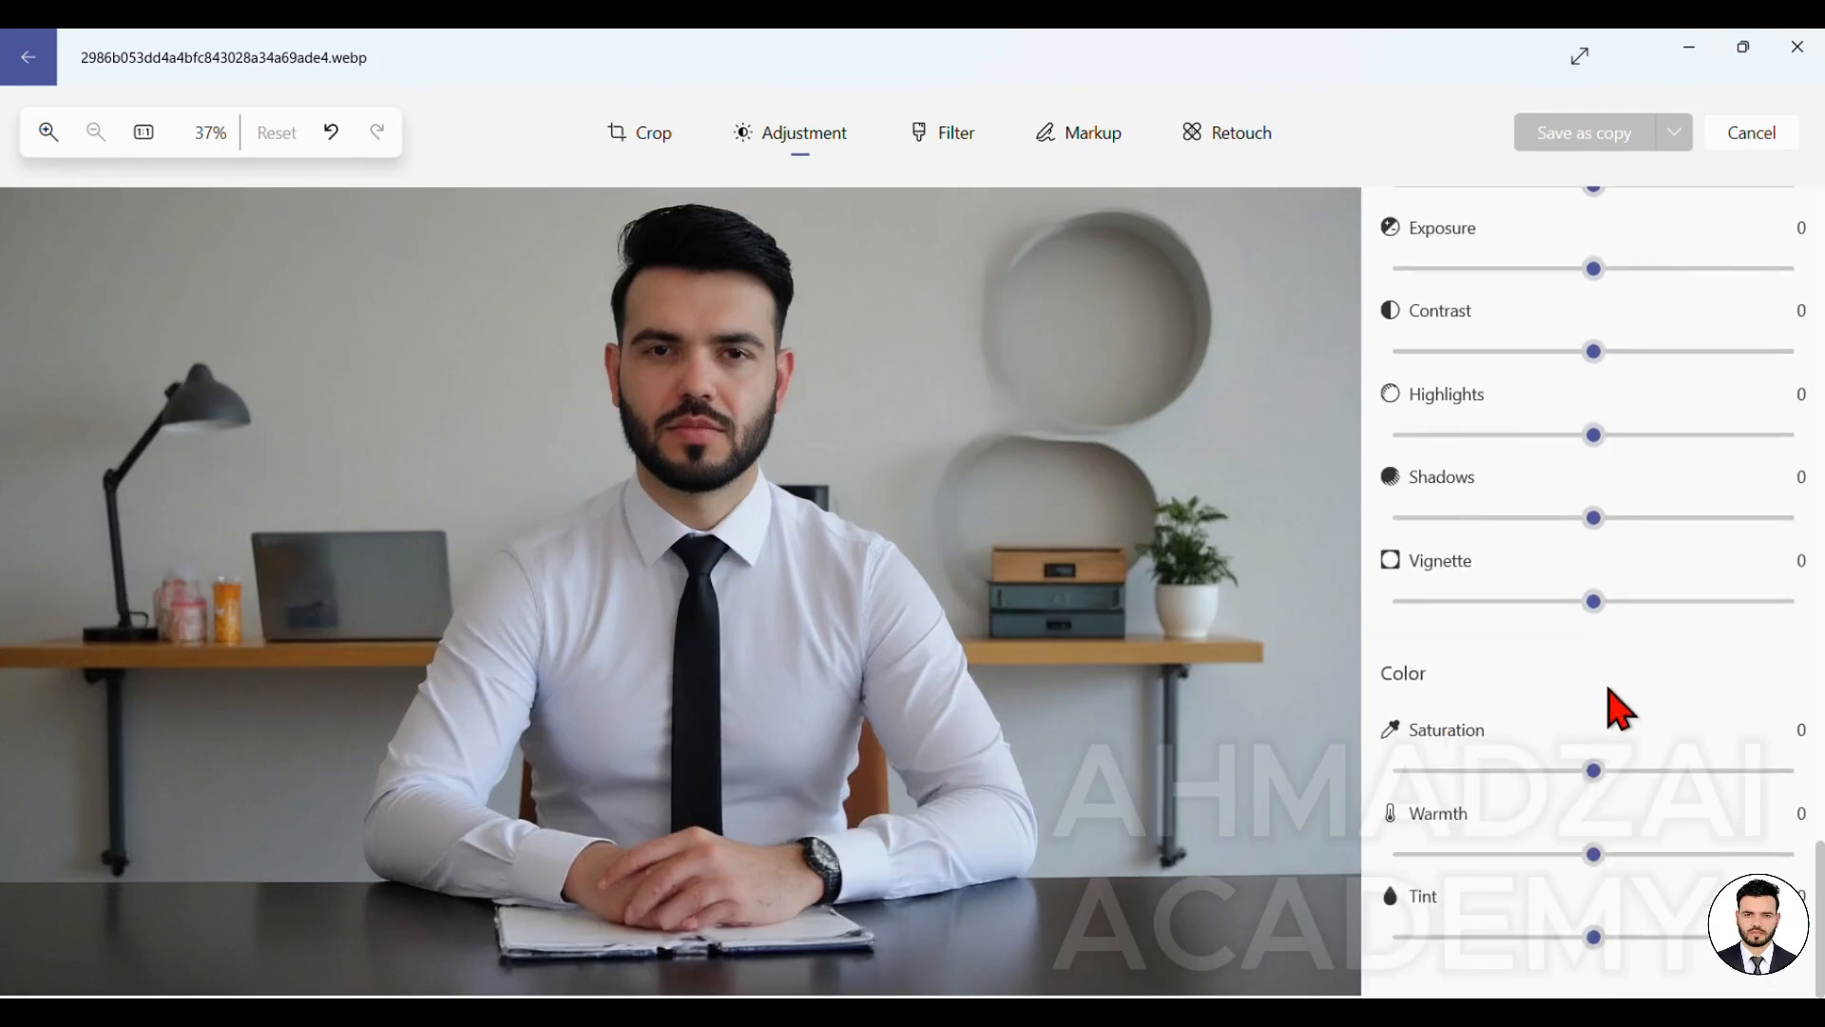
pyautogui.moveTo(1596, 772); pyautogui.dragTo(1606, 836)
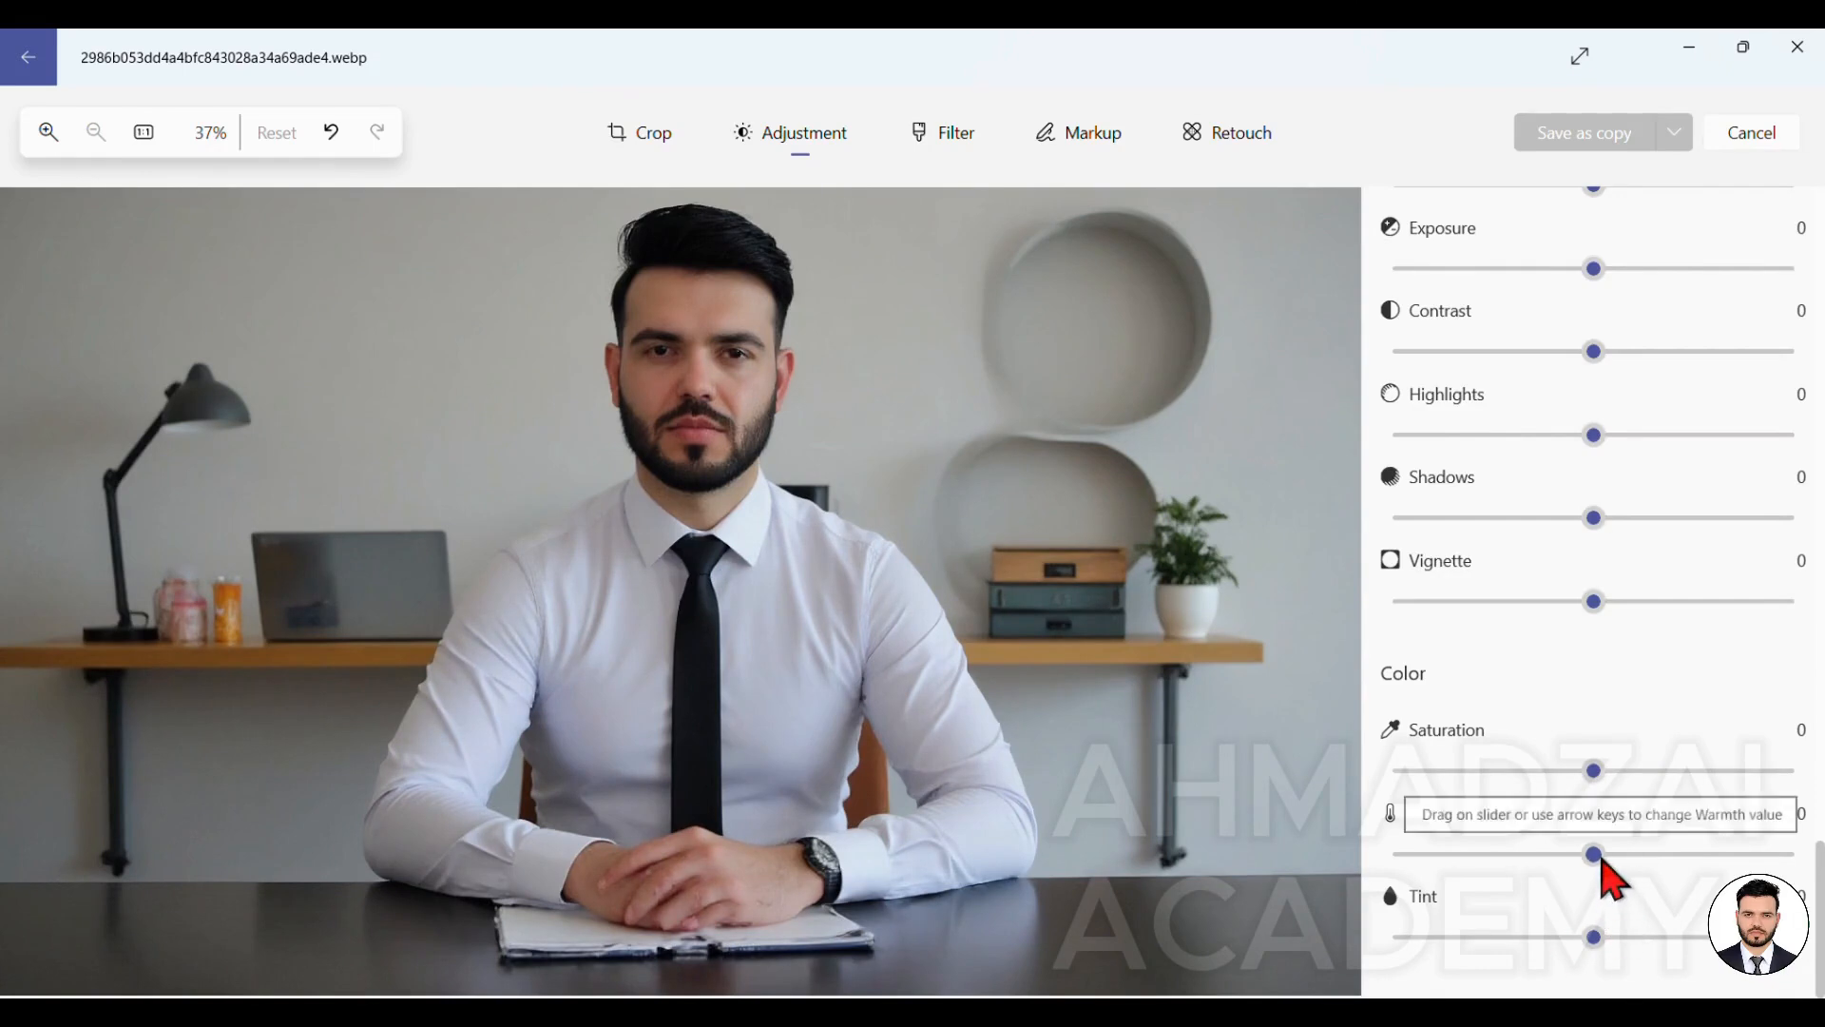
pyautogui.moveTo(1602, 860)
pyautogui.mouseDown()
pyautogui.moveTo(1756, 860)
pyautogui.moveTo(1415, 868)
pyautogui.moveTo(1756, 860)
pyautogui.moveTo(1466, 867)
pyautogui.moveTo(1670, 865)
pyautogui.moveTo(1515, 865)
pyautogui.moveTo(1594, 865)
pyautogui.mouseUp()
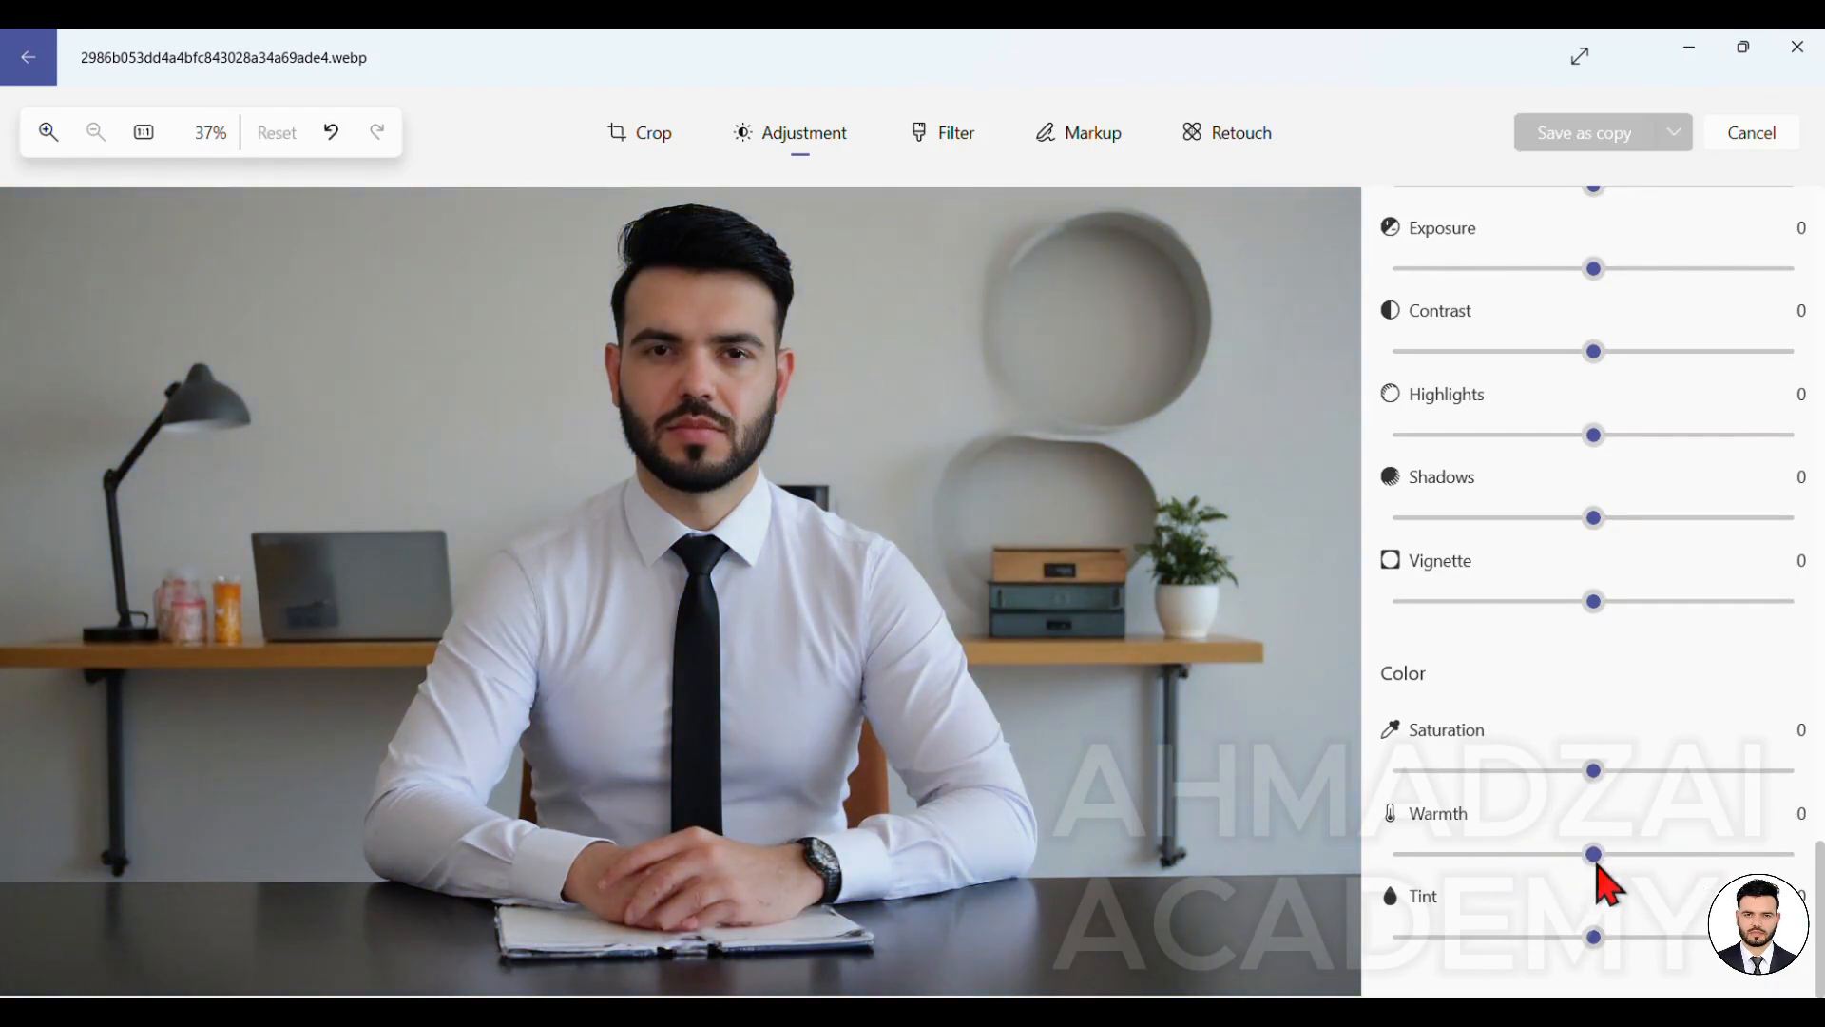
# Shift the photo's Tint to its pink and green extremes and return it to neutral
pyautogui.moveTo(1594, 937); pyautogui.dragTo(1684, 937)
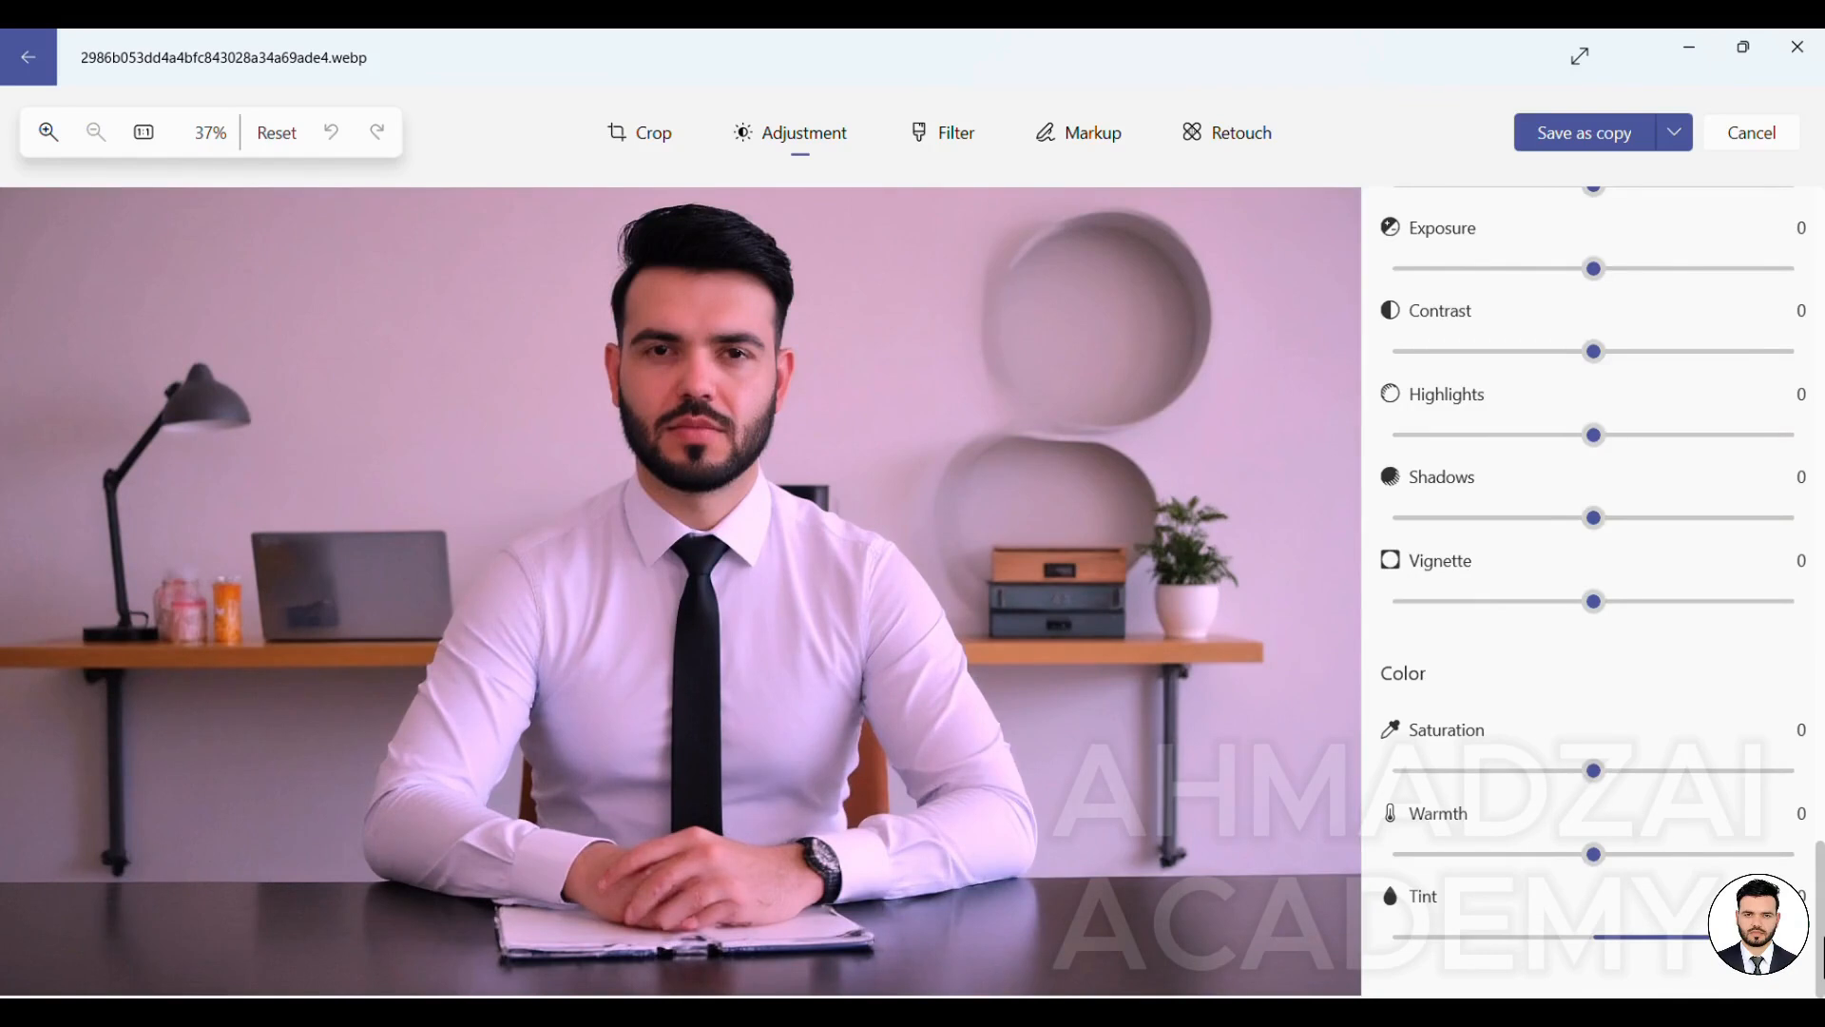
pyautogui.moveTo(1780, 976); pyautogui.dragTo(1342, 960)
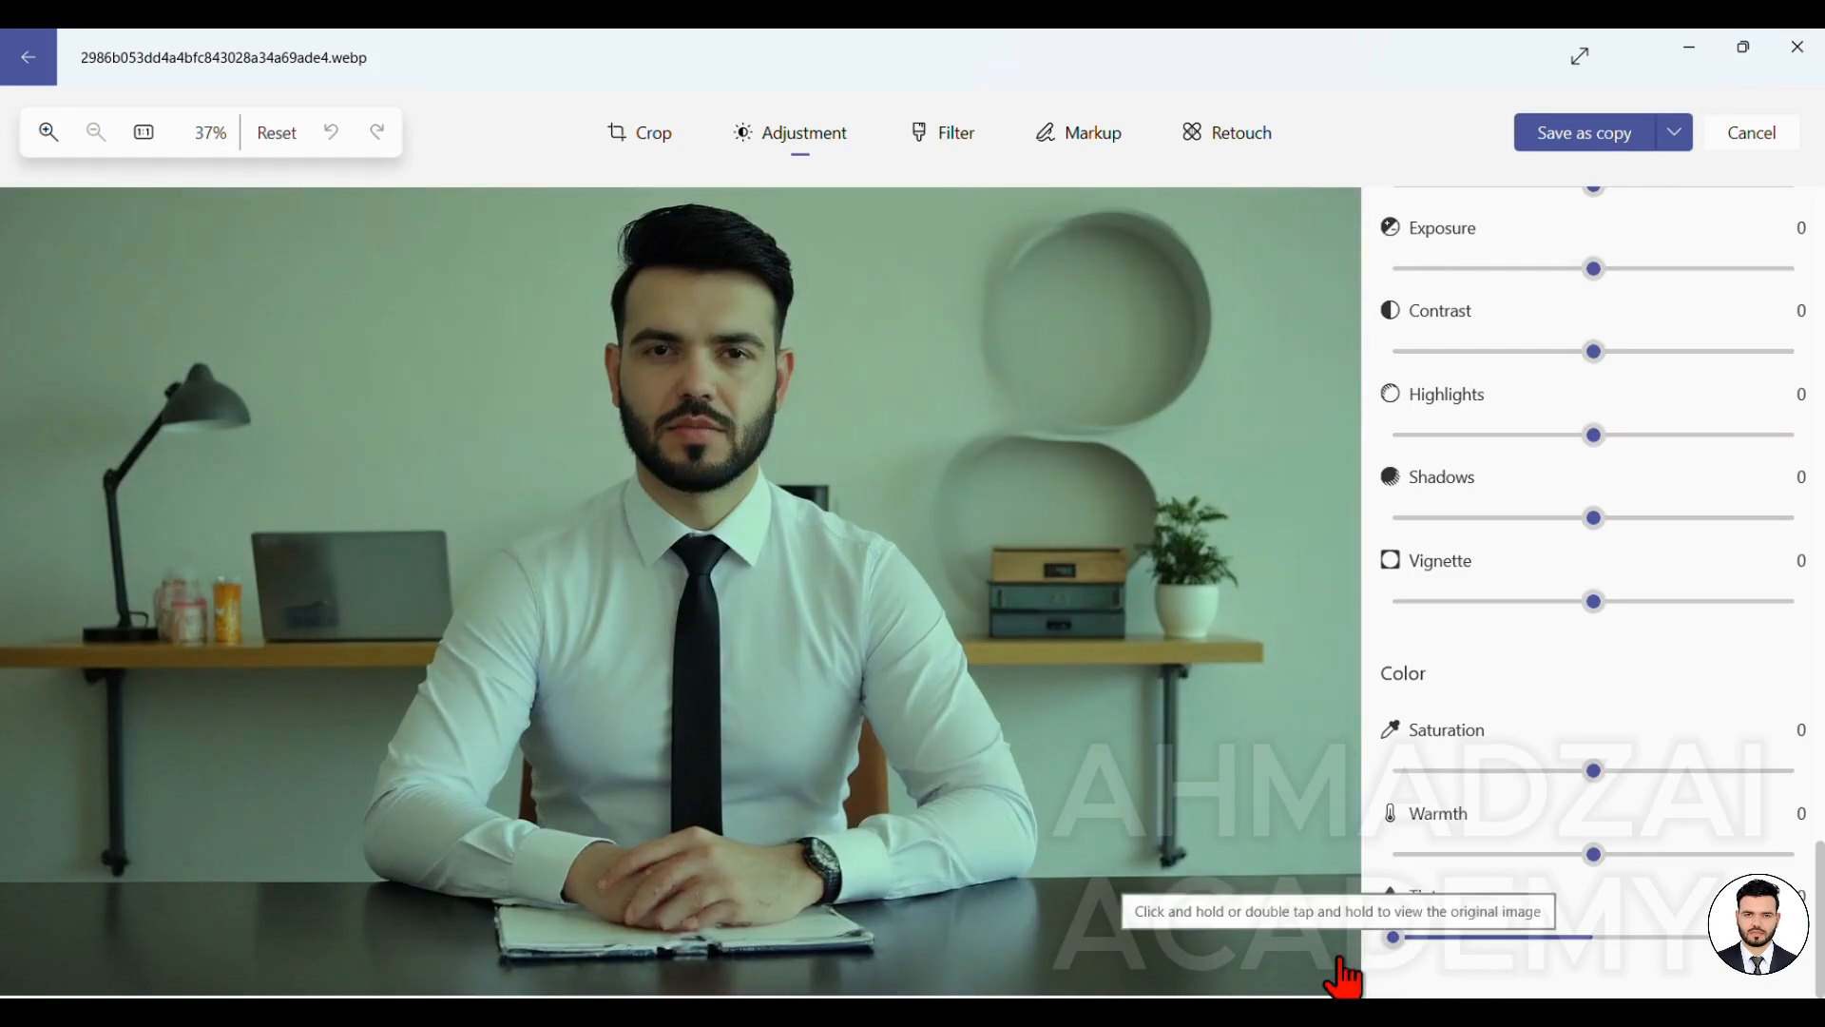
pyautogui.moveTo(1396, 961); pyautogui.dragTo(1779, 967)
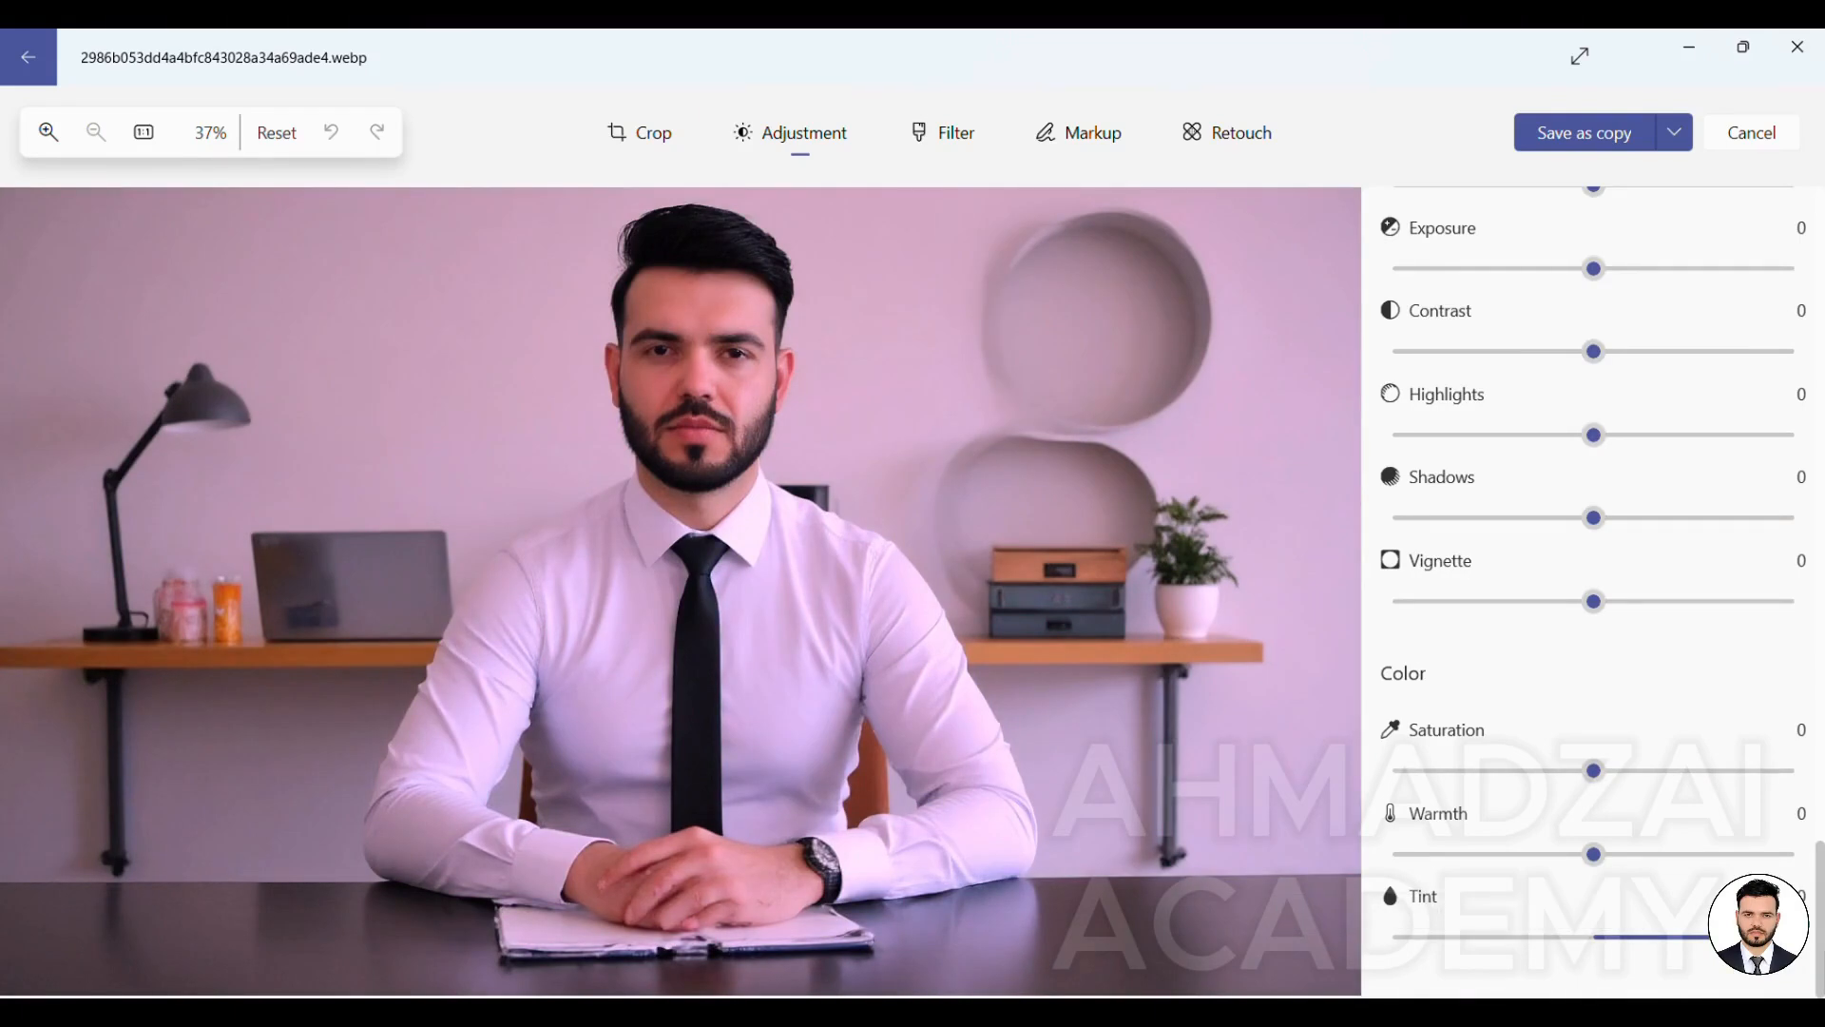
pyautogui.moveTo(1717, 972); pyautogui.dragTo(1601, 967)
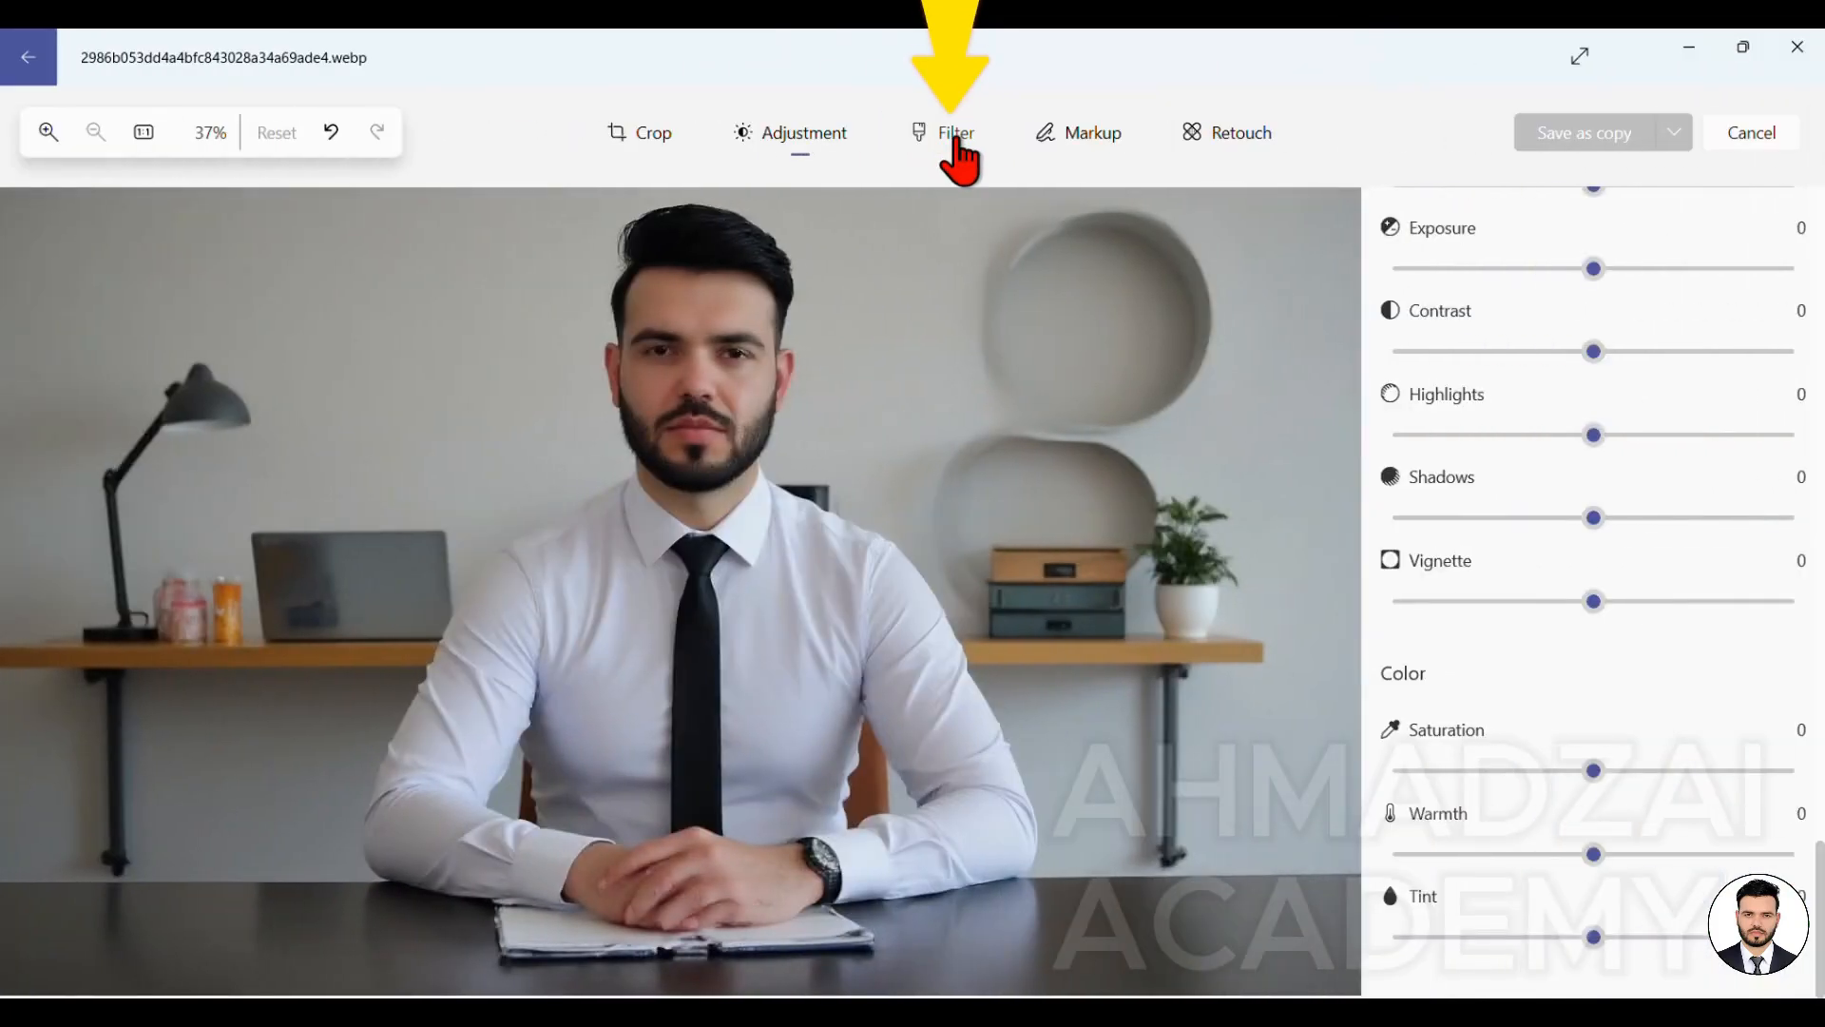
# Try the Punch filter with its intensity at 100, followed by the Golden, Radiate, Warm Contrast and Calm filters
pyautogui.click(958, 140)
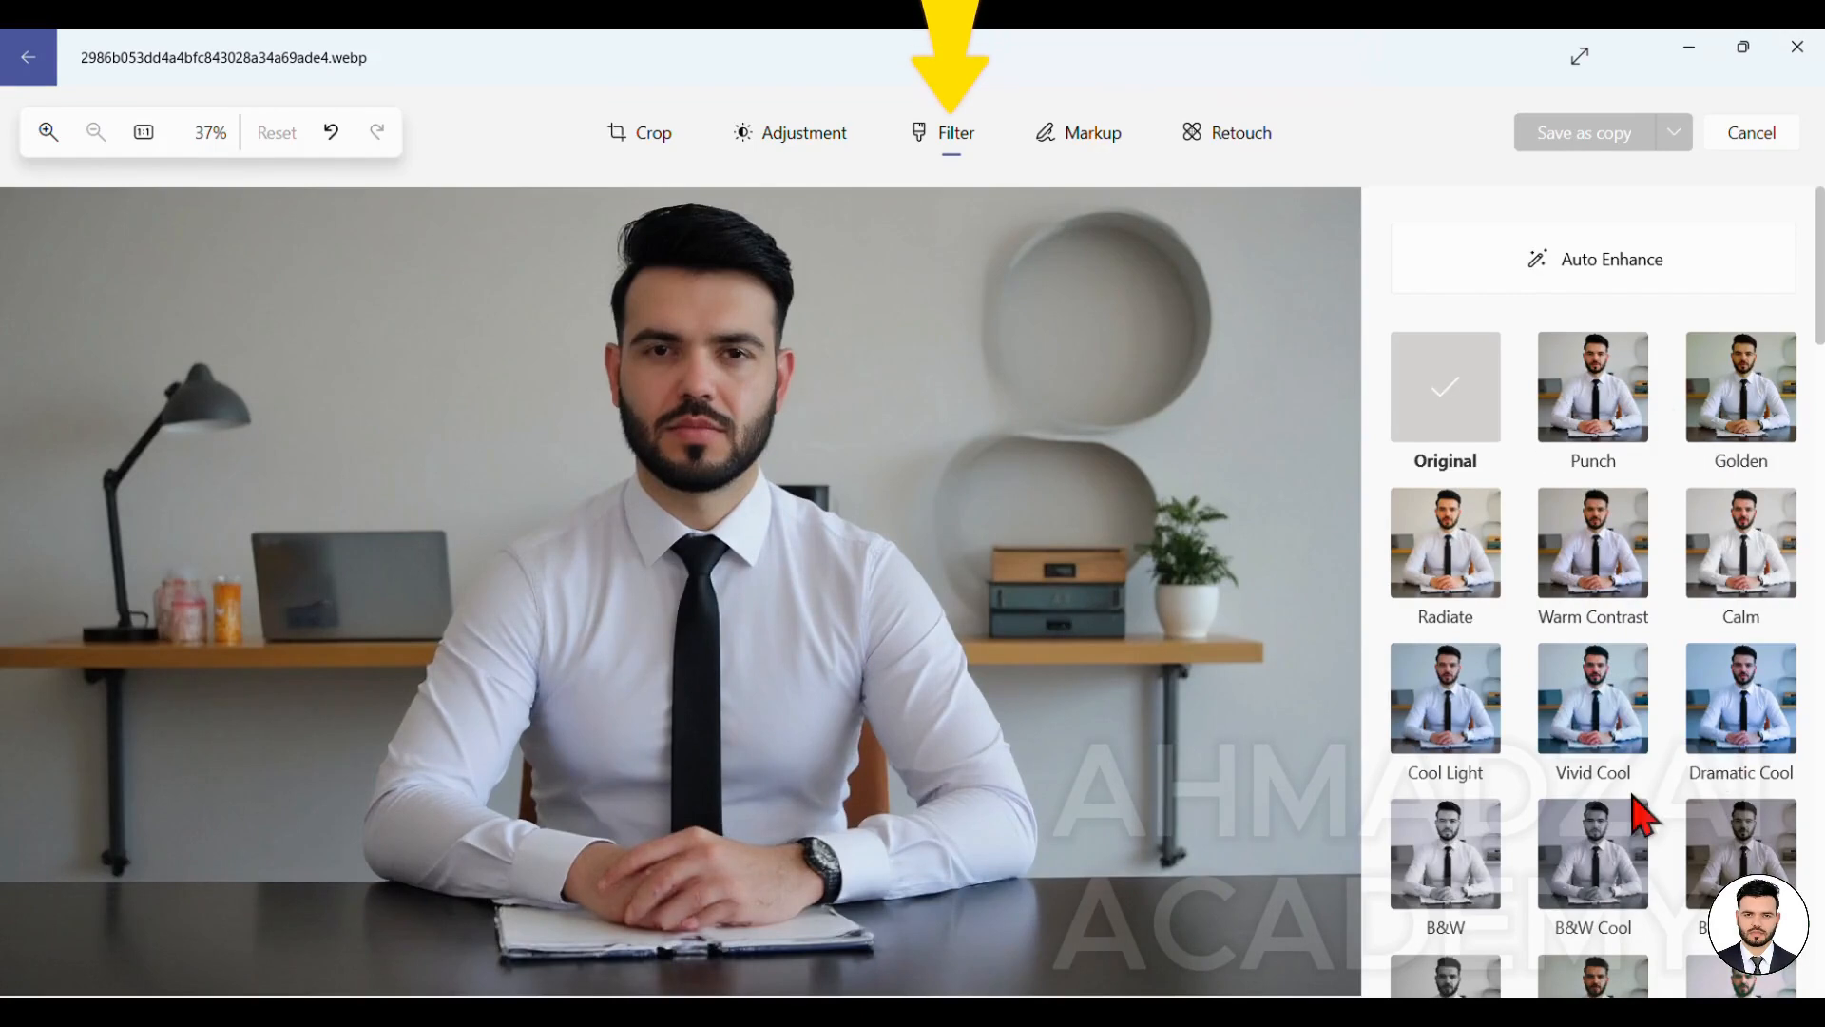
pyautogui.click(1621, 416)
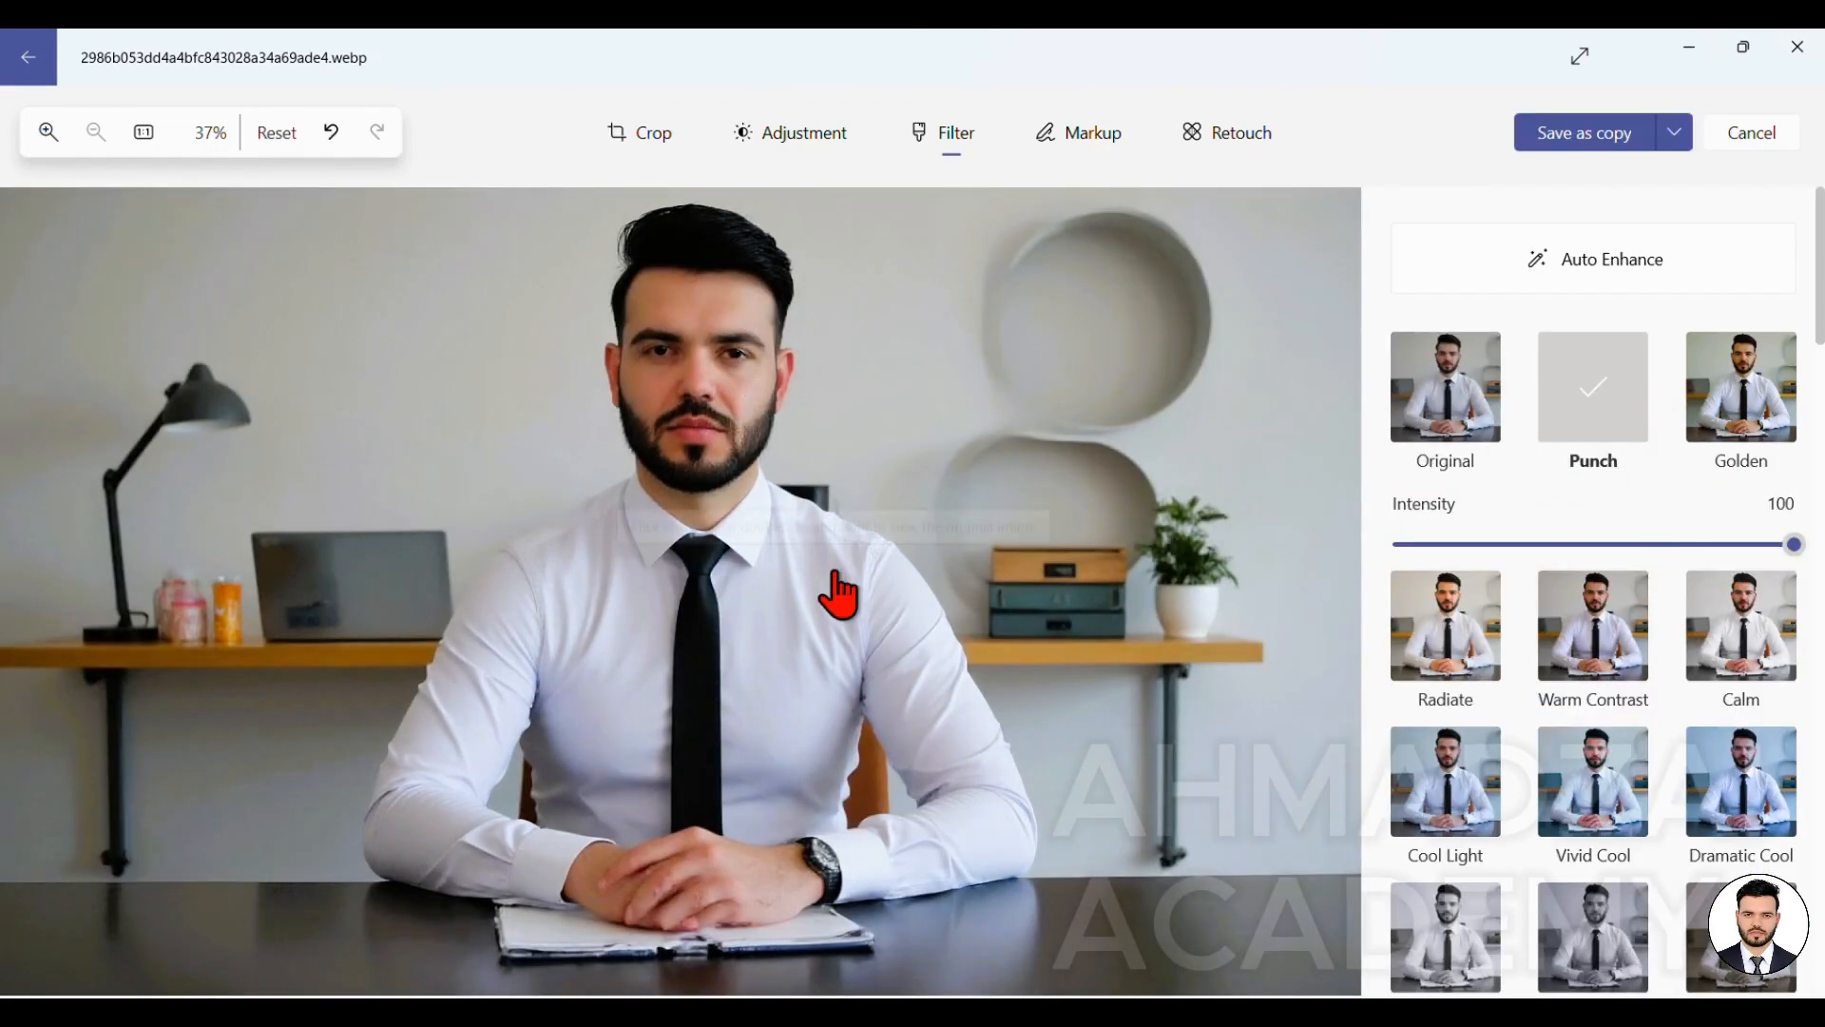
pyautogui.moveTo(1793, 550)
pyautogui.mouseDown()
pyautogui.moveTo(1390, 541)
pyautogui.moveTo(1795, 544)
pyautogui.mouseUp()
pyautogui.click(1744, 418)
pyautogui.click(1446, 619)
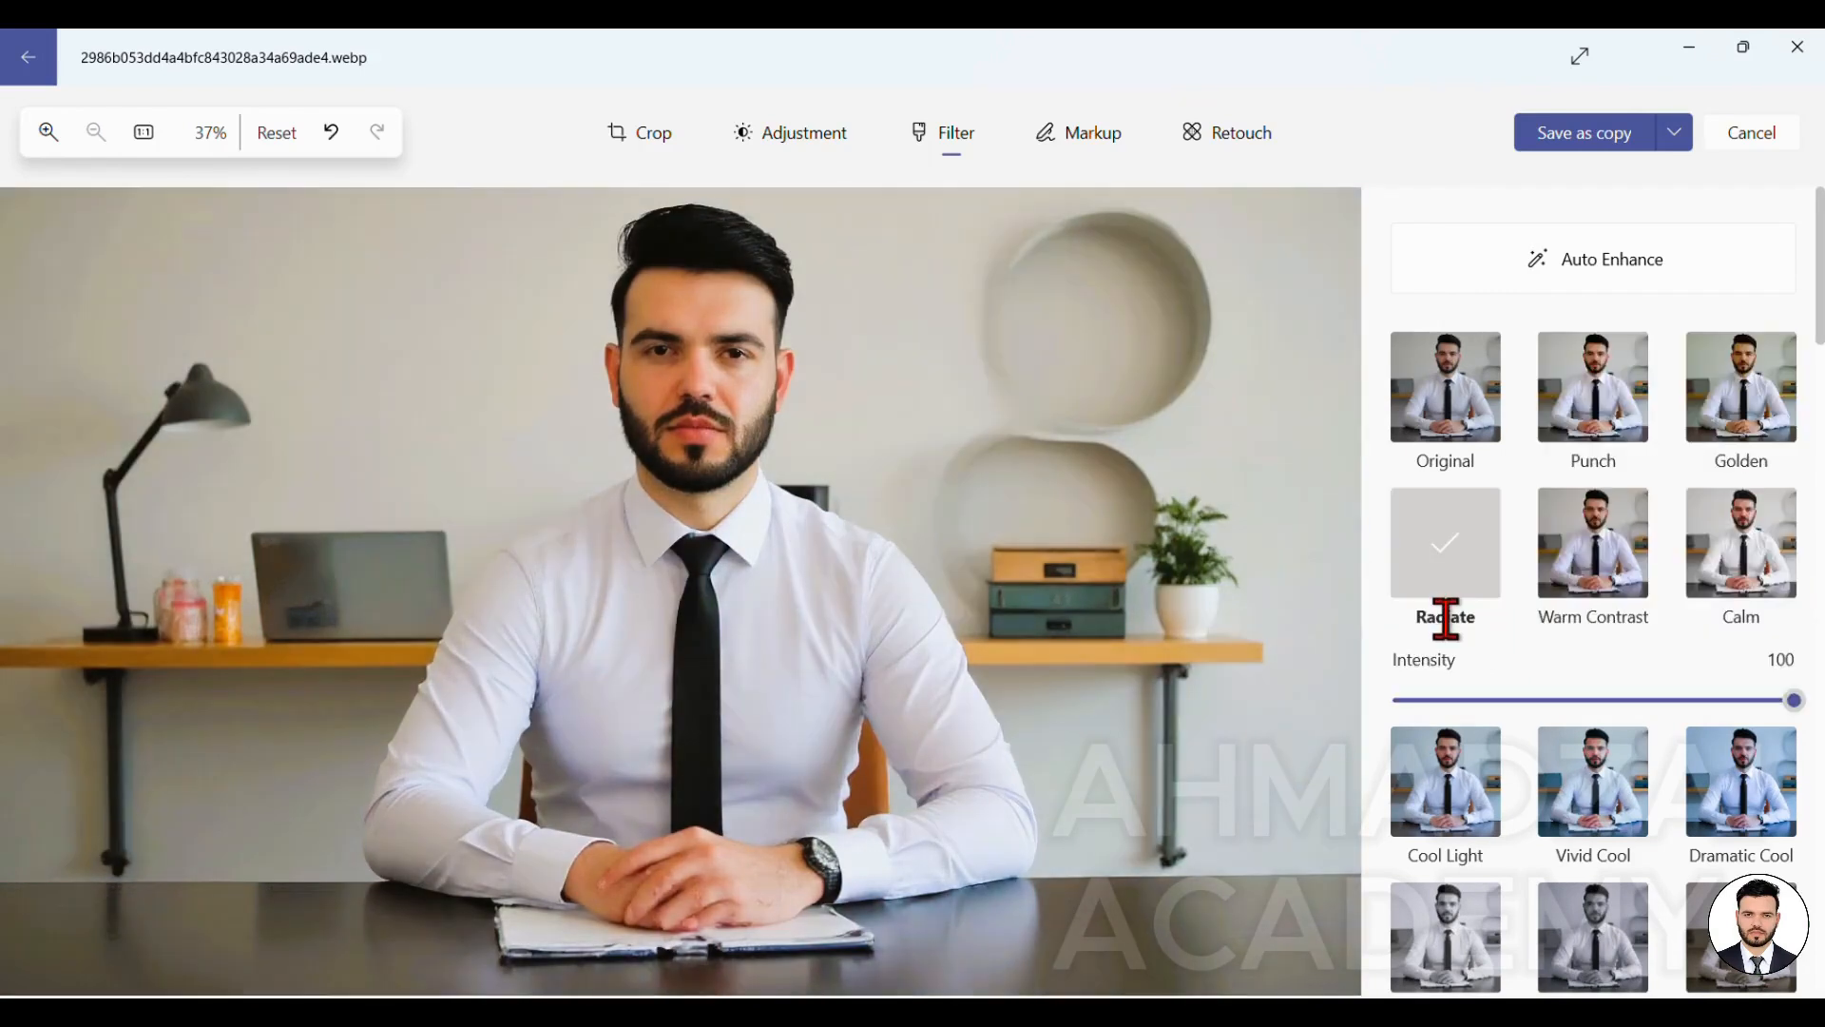
pyautogui.click(1604, 580)
pyautogui.click(1743, 599)
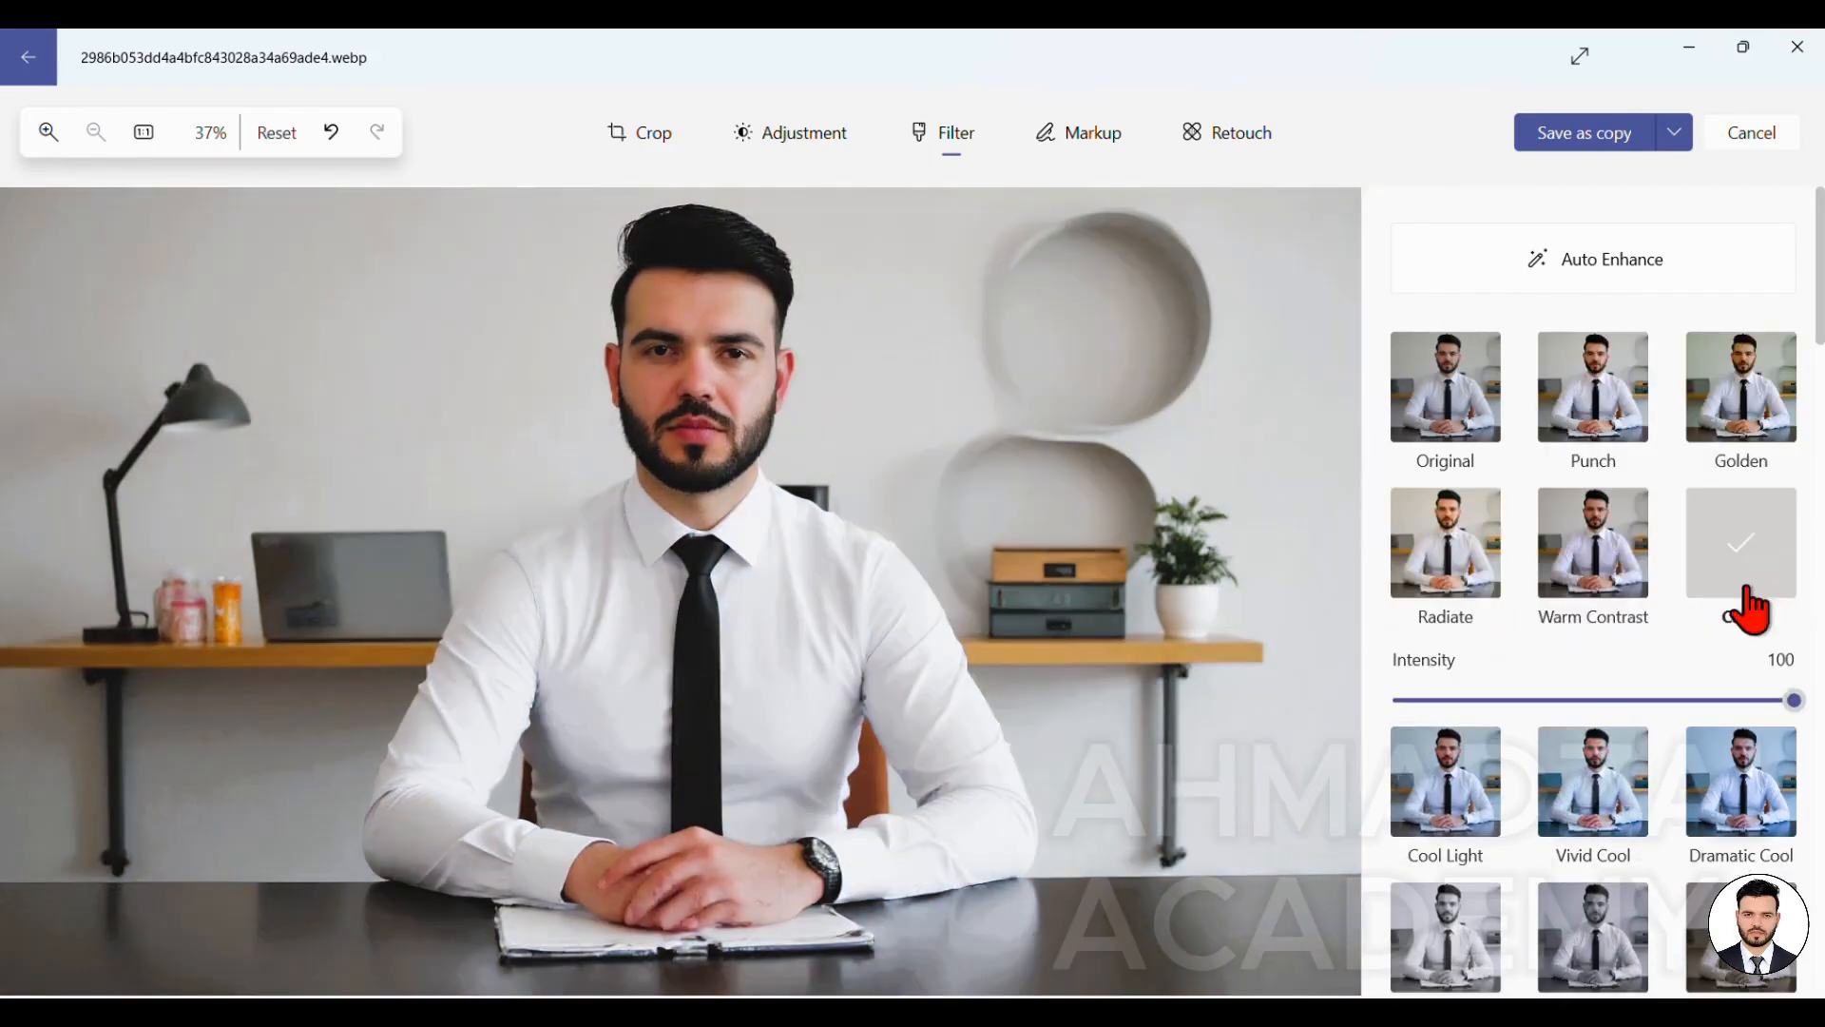
# Try the Dramatic Cool, B&W Cool, Vivid Cool and third B&W filters, and restore the Original look
pyautogui.click(1759, 797)
pyautogui.click(1623, 936)
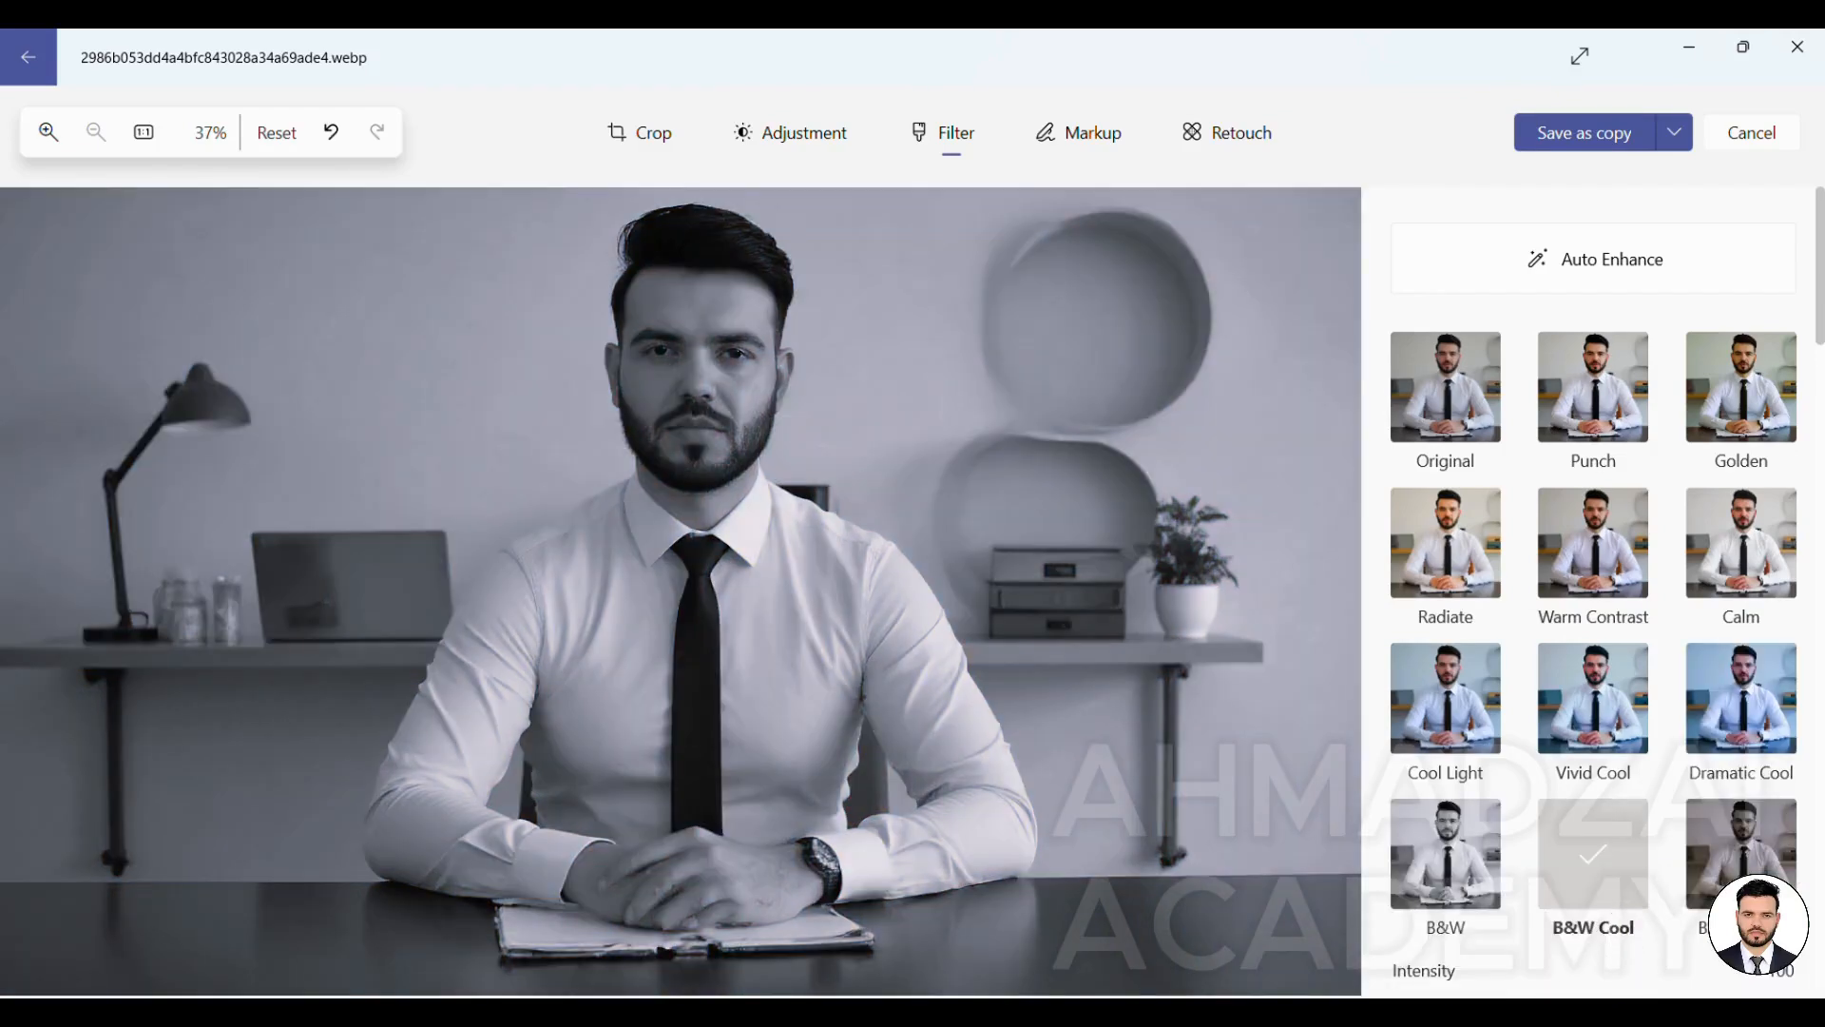
pyautogui.click(1741, 851)
pyautogui.click(1621, 745)
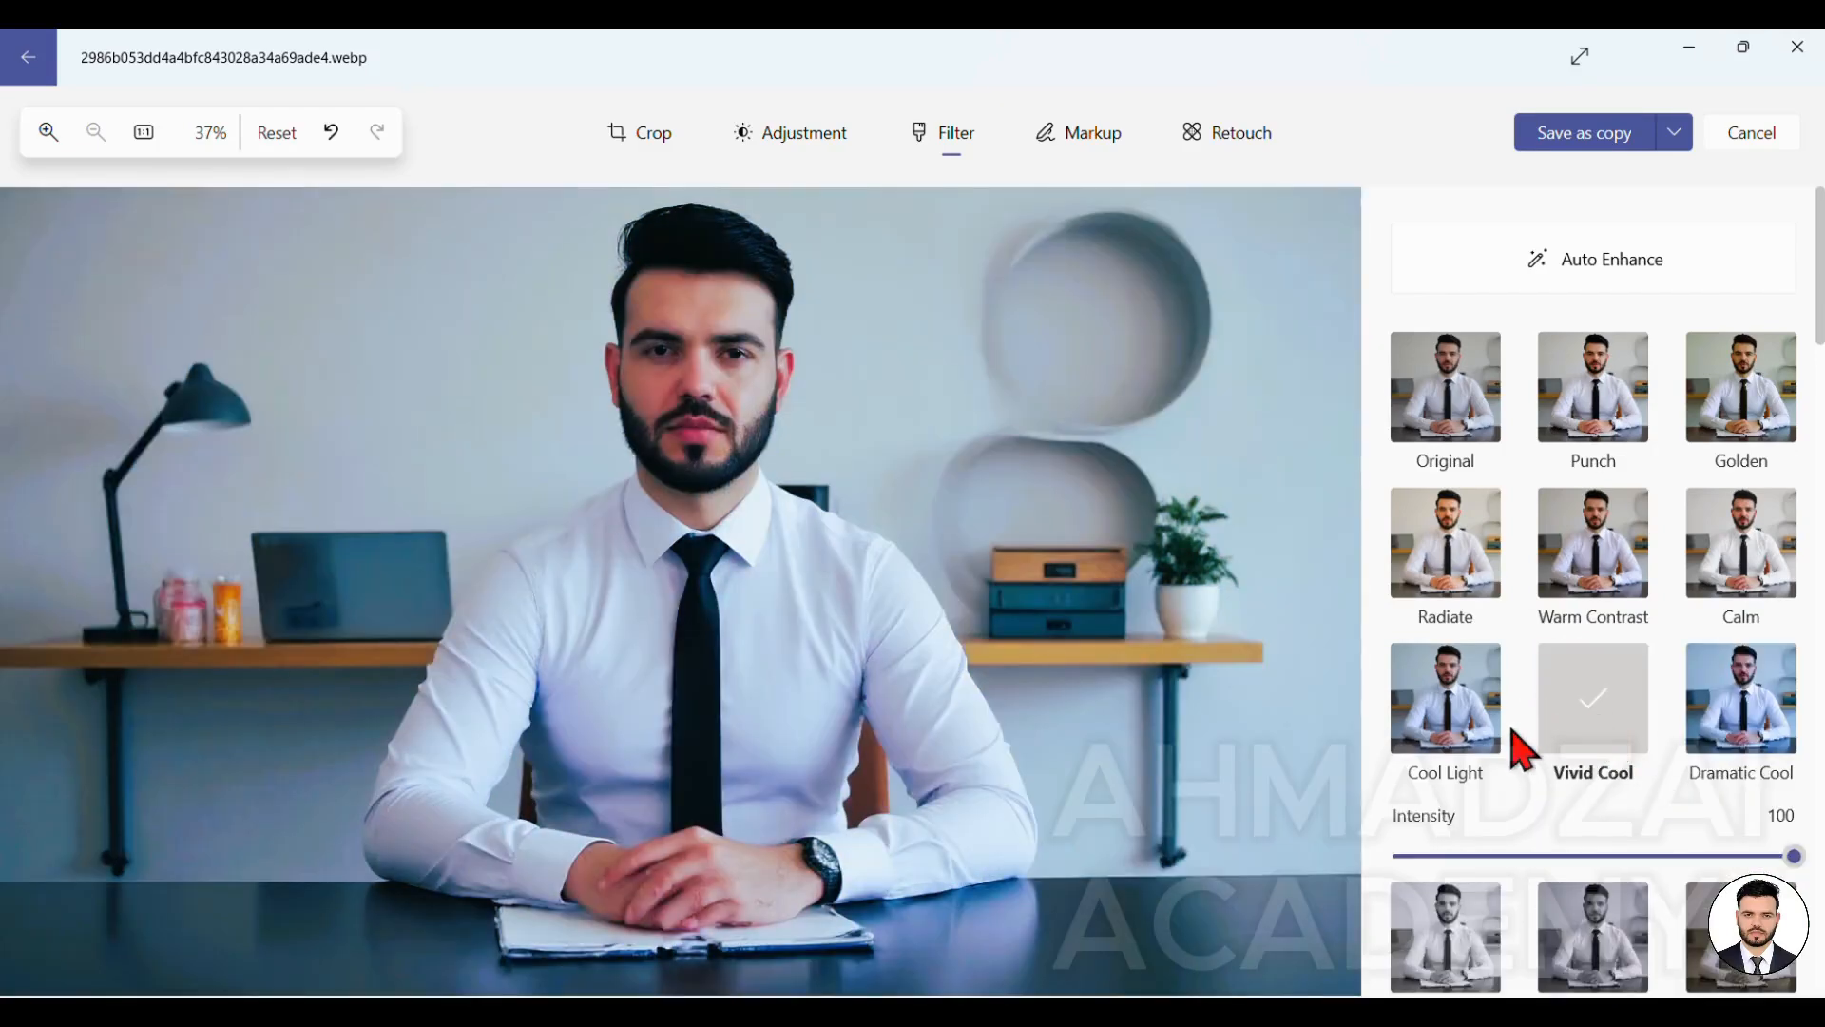
pyautogui.click(1740, 931)
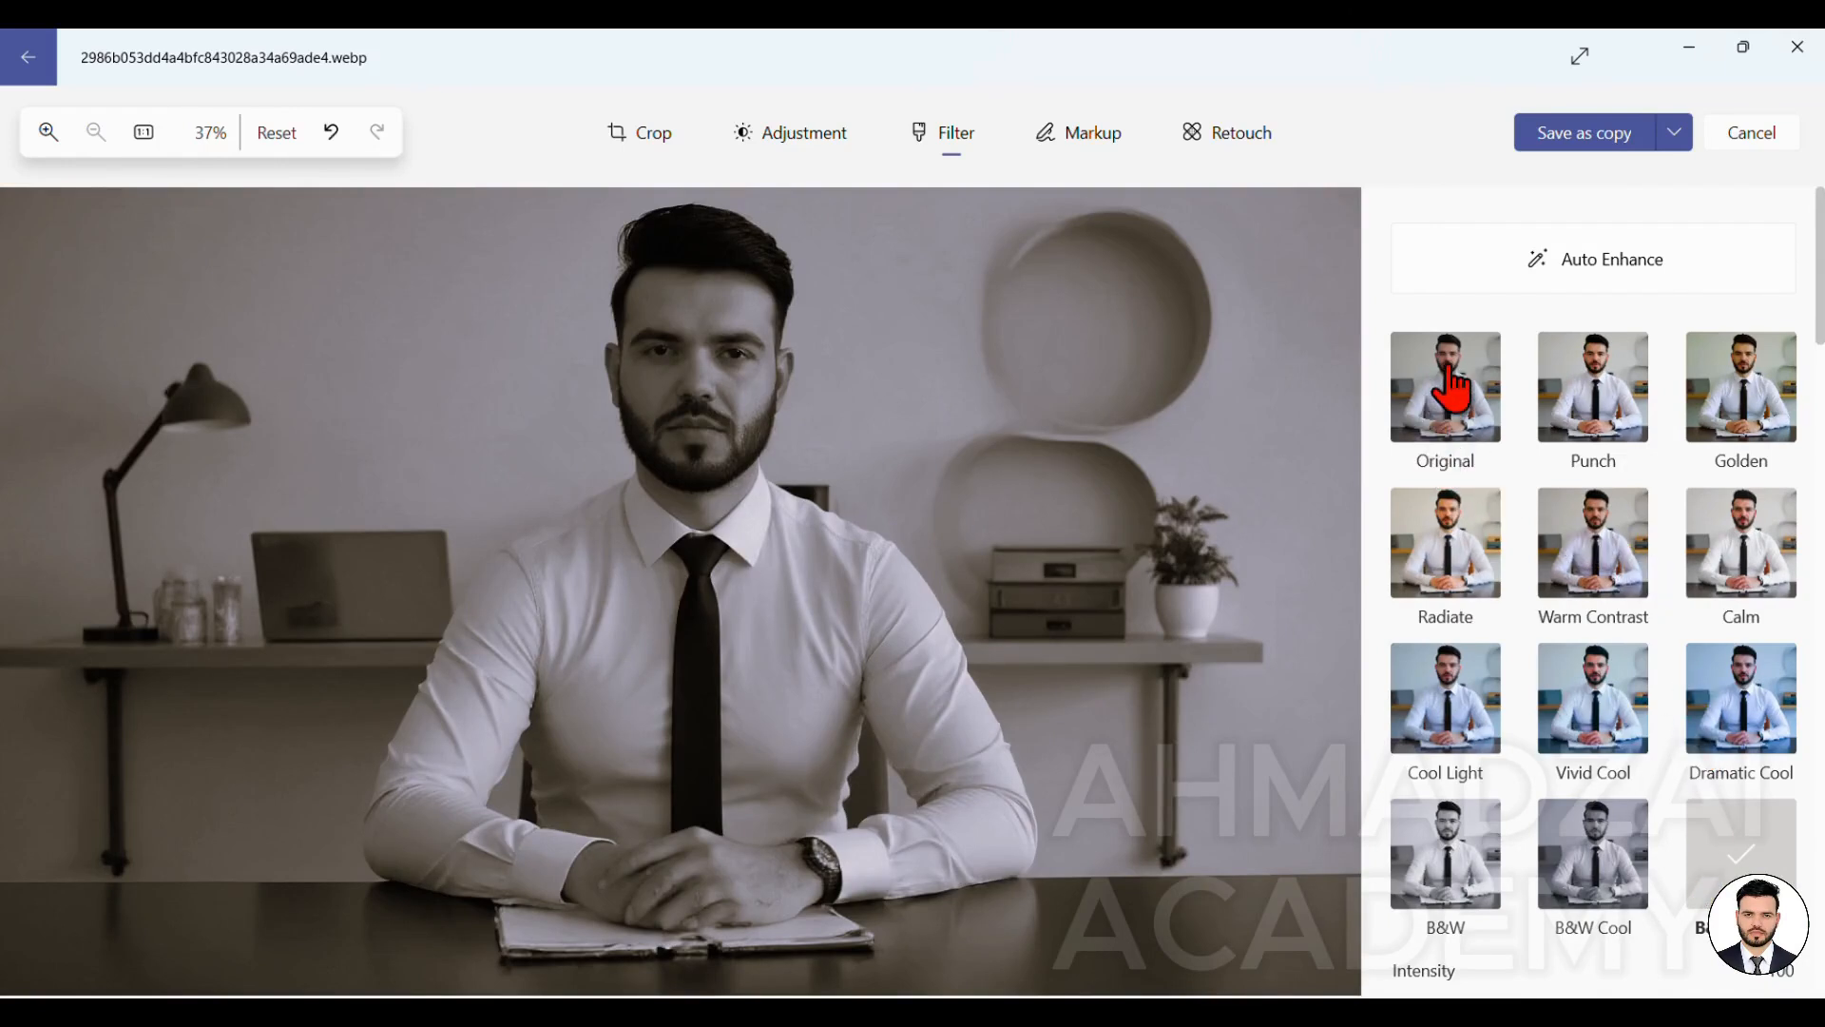
pyautogui.click(1481, 423)
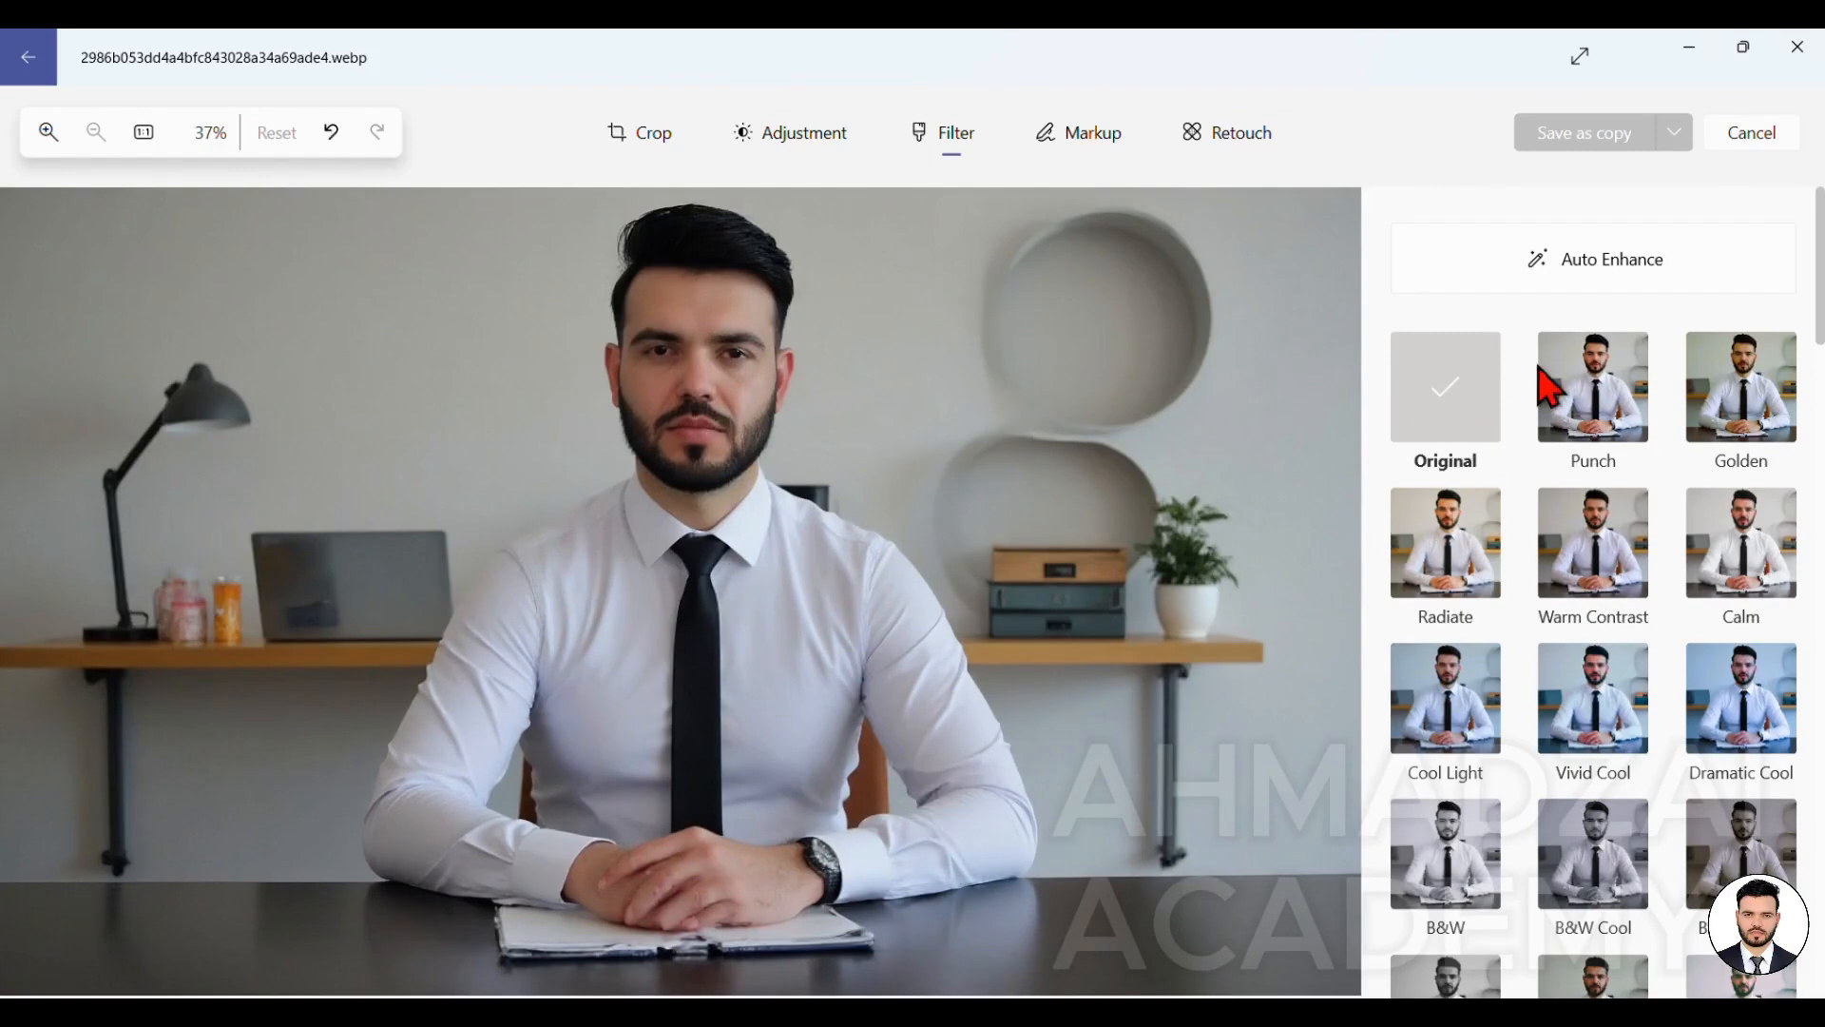
# Try Auto Enhance on the photo at intensity 50 and turn it off
pyautogui.click(1673, 270)
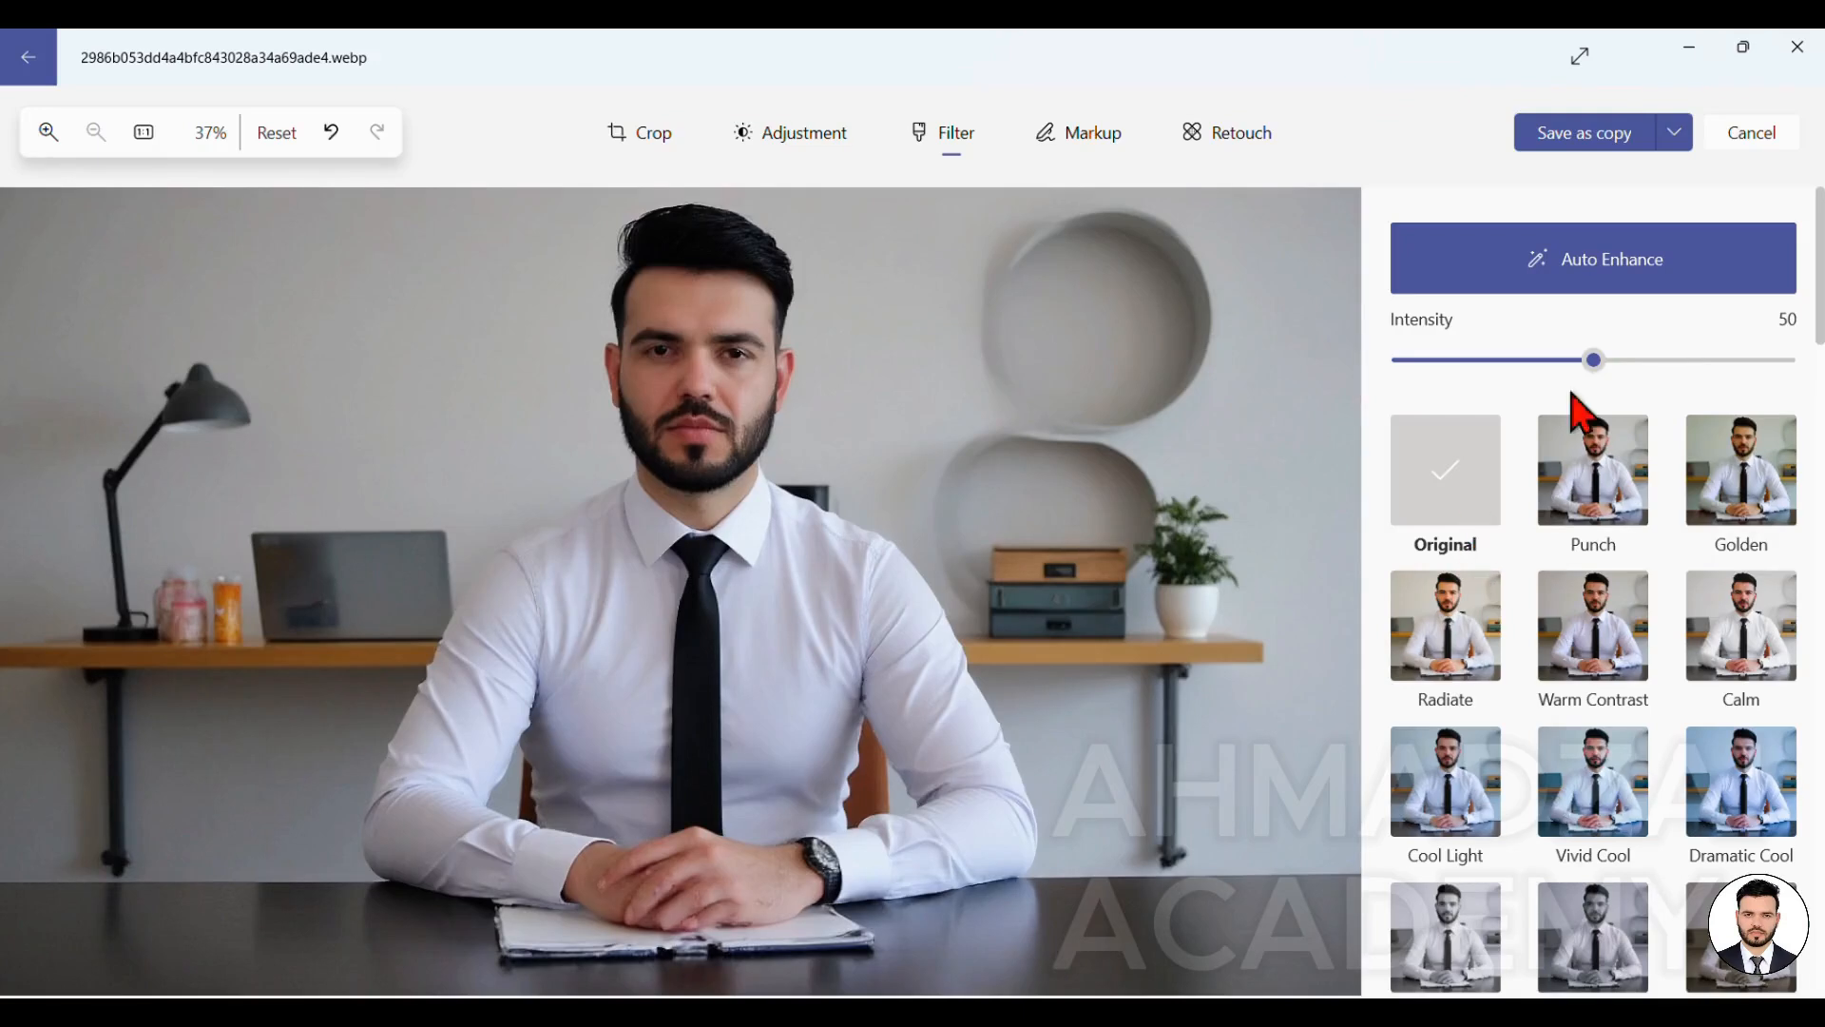
pyautogui.click(1622, 305)
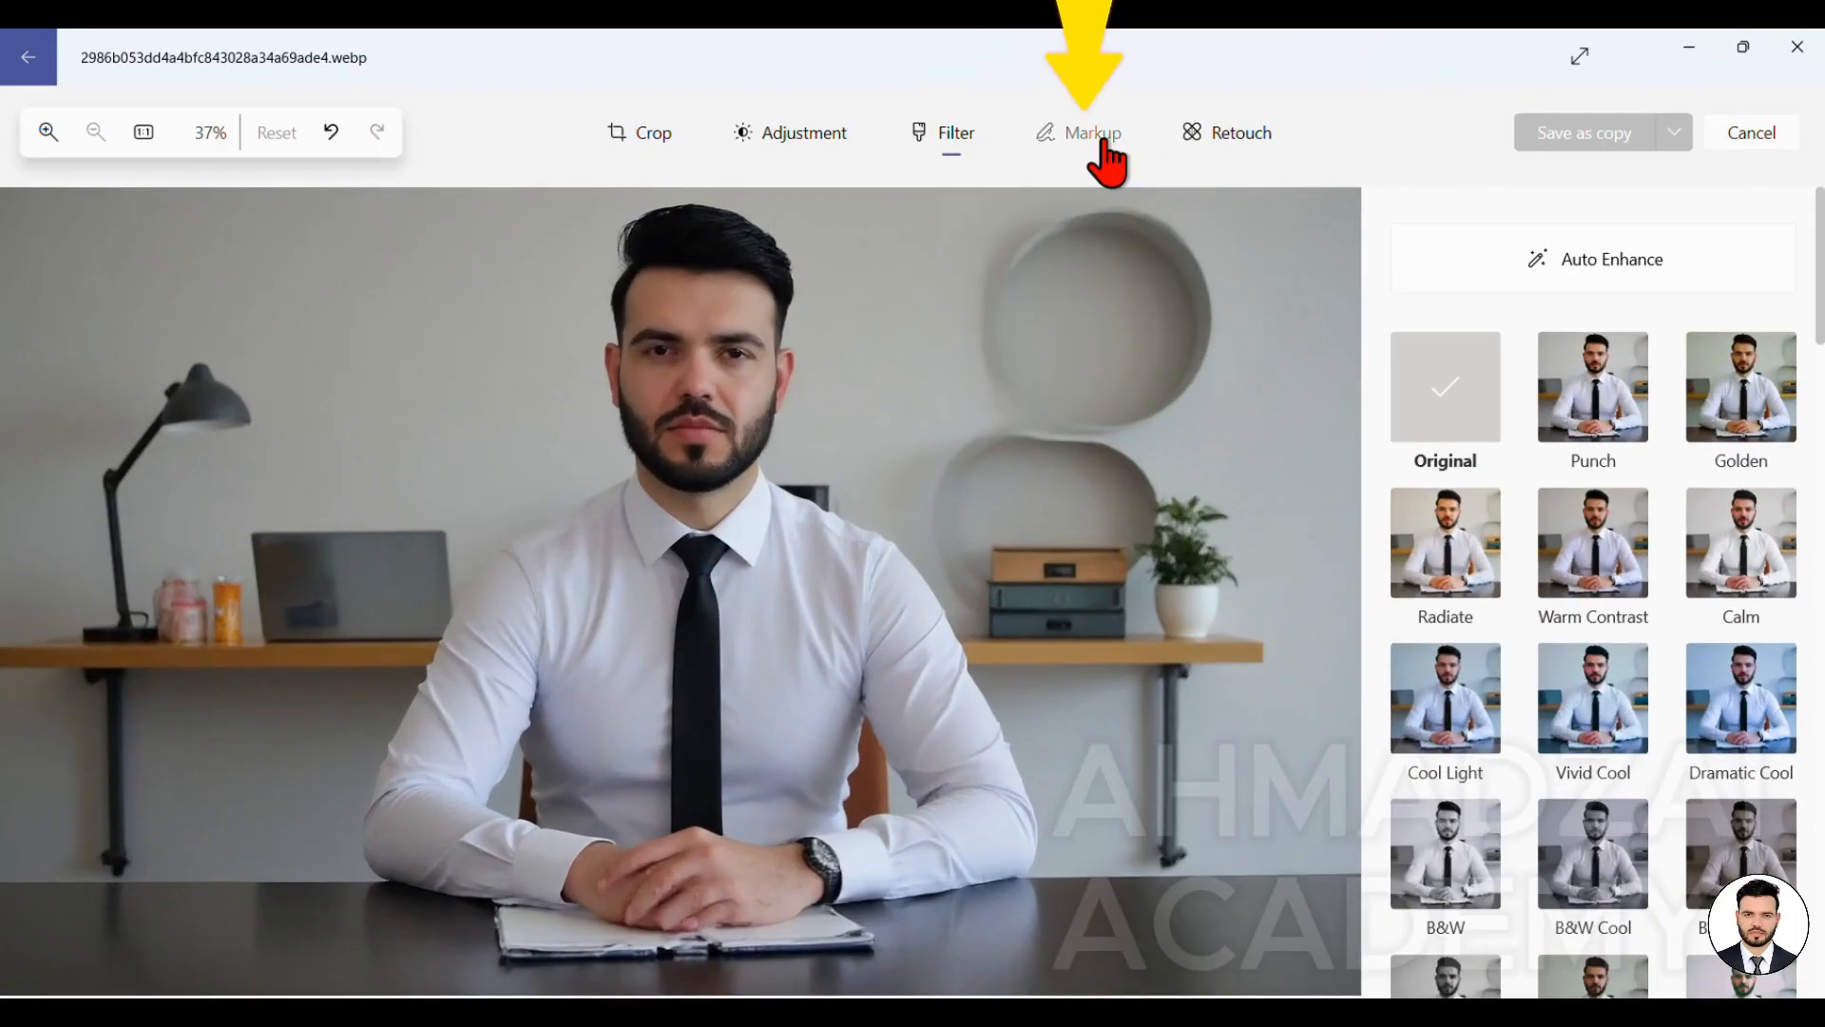
# Mark up the photo with a red pen of thickness 5, drawing a plain freehand squiggle from above the laptop down past it
pyautogui.click(1088, 138)
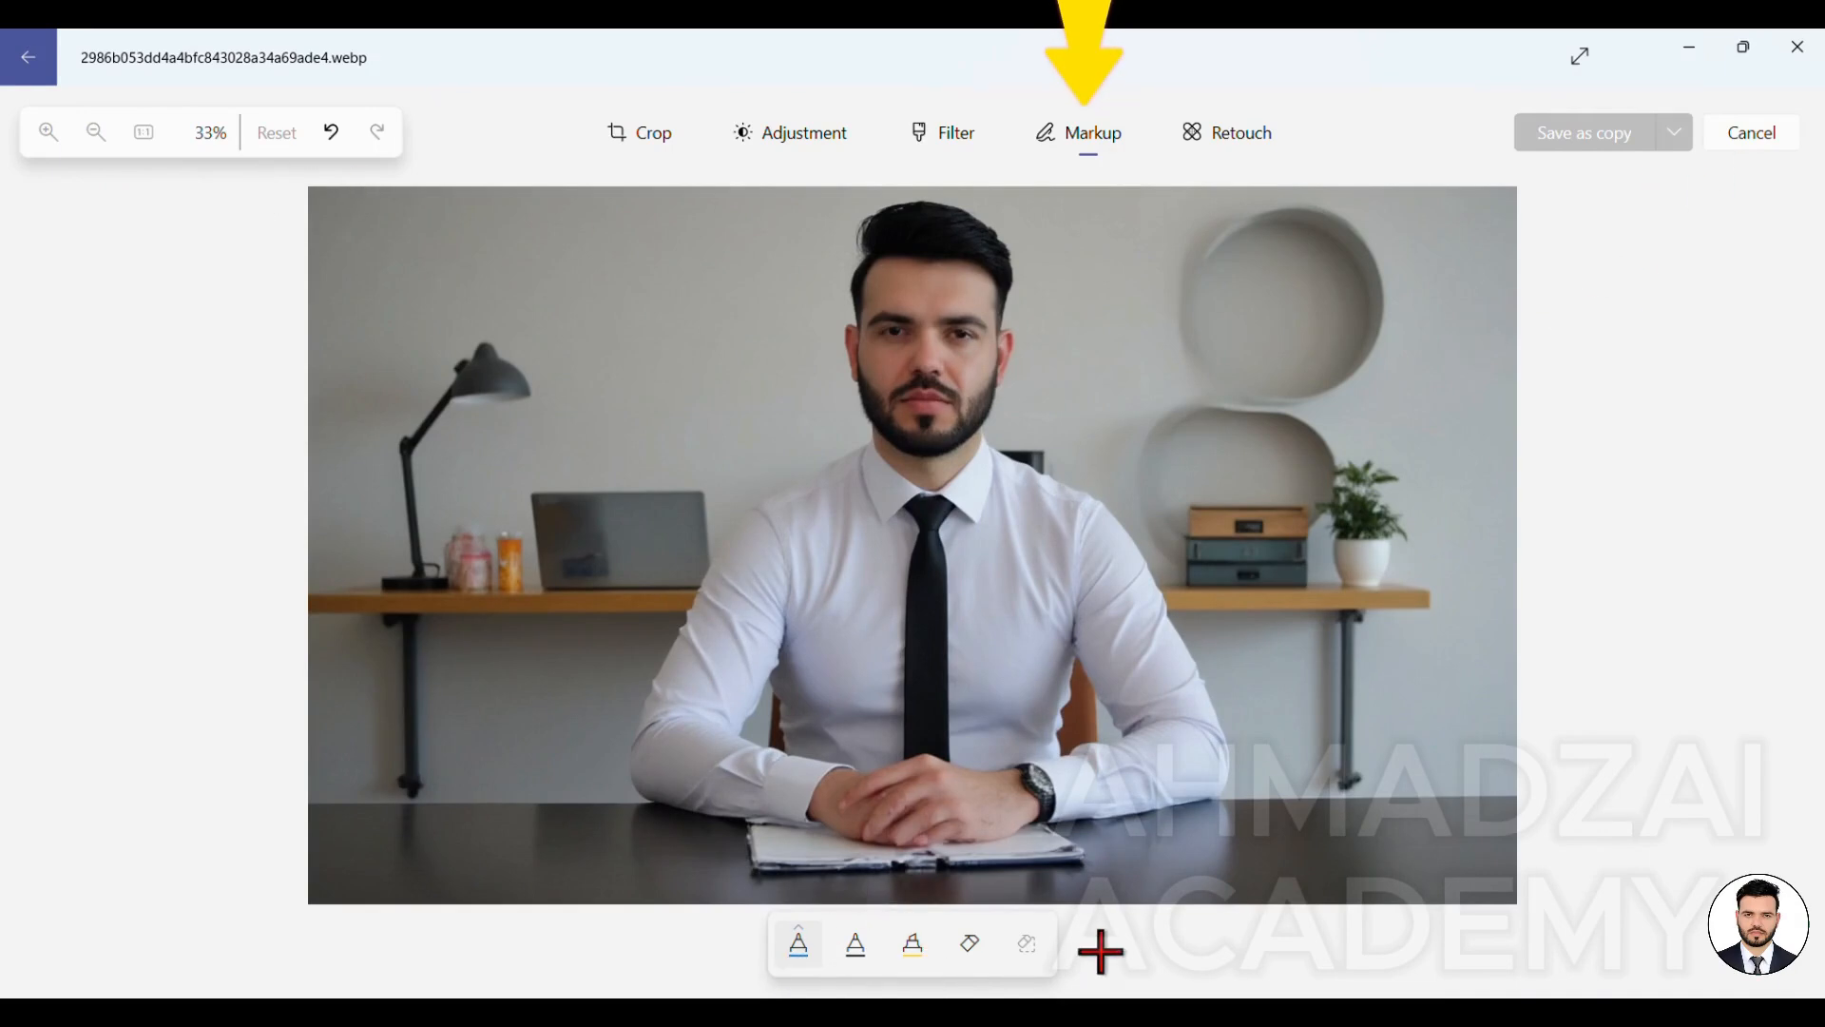
pyautogui.click(803, 943)
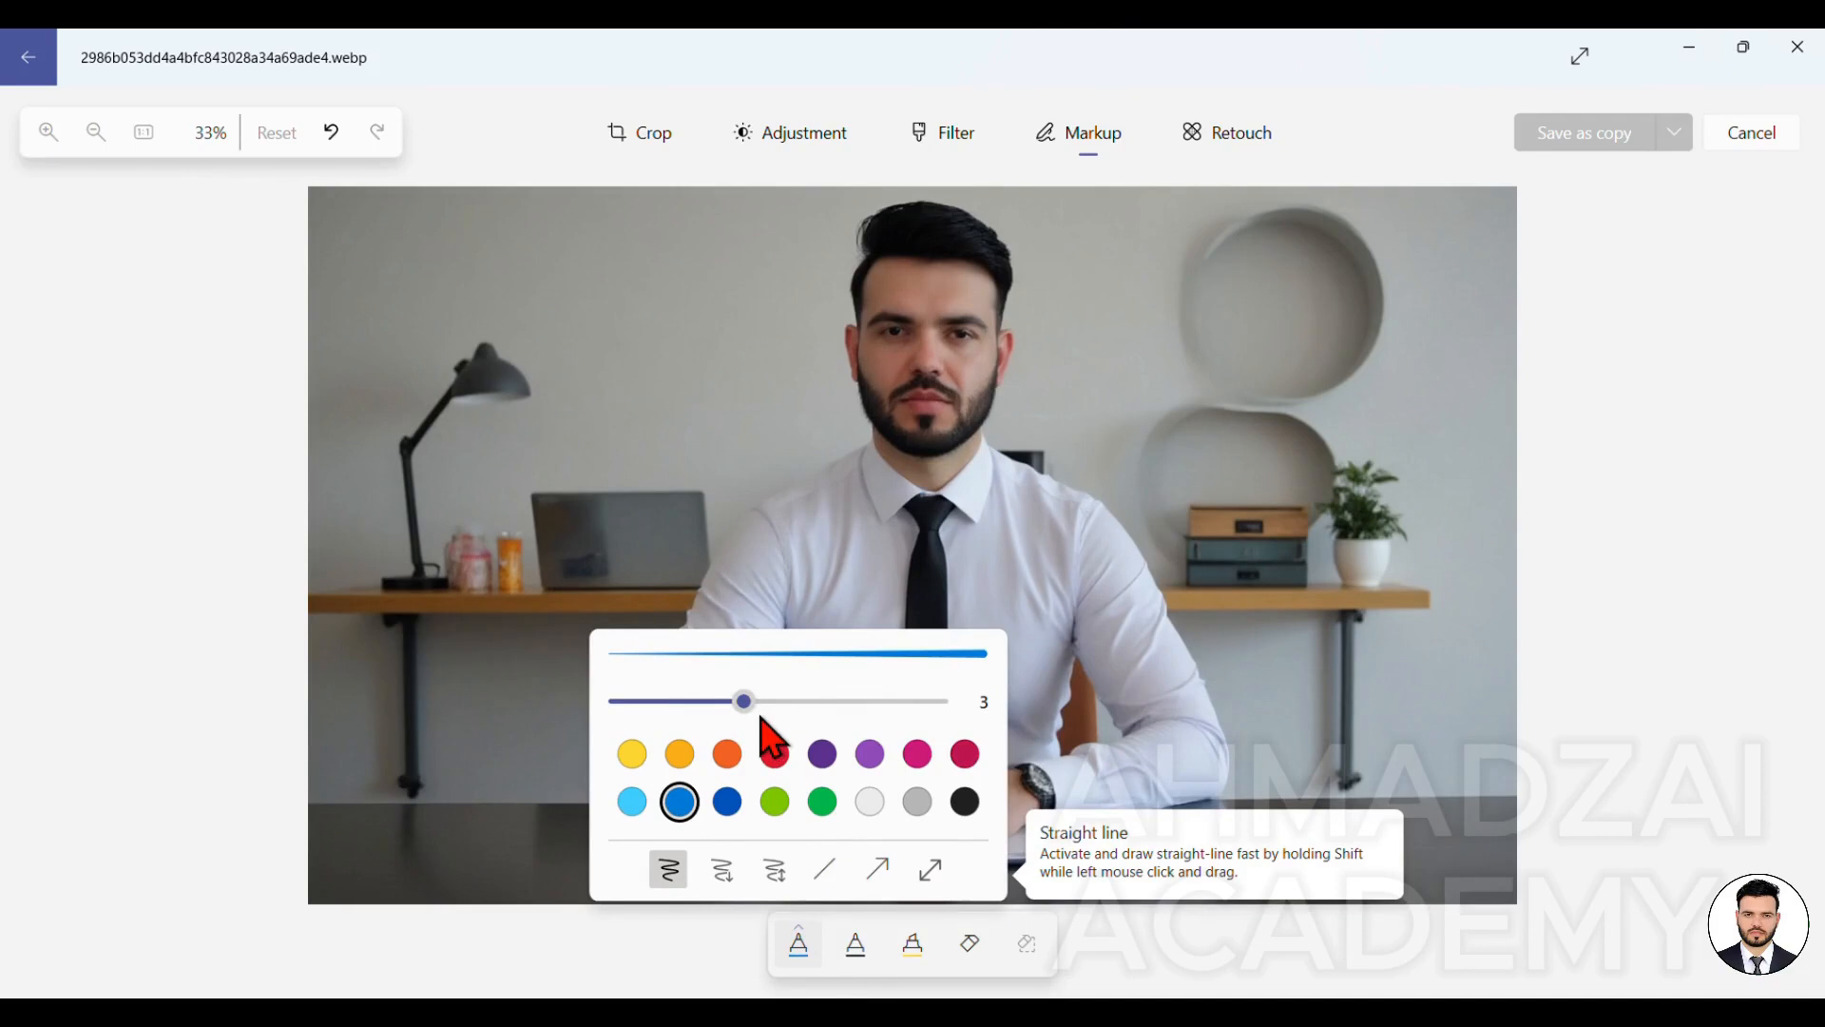
pyautogui.moveTo(745, 700)
pyautogui.mouseDown()
pyautogui.moveTo(971, 722)
pyautogui.moveTo(652, 722)
pyautogui.moveTo(851, 715)
pyautogui.mouseUp()
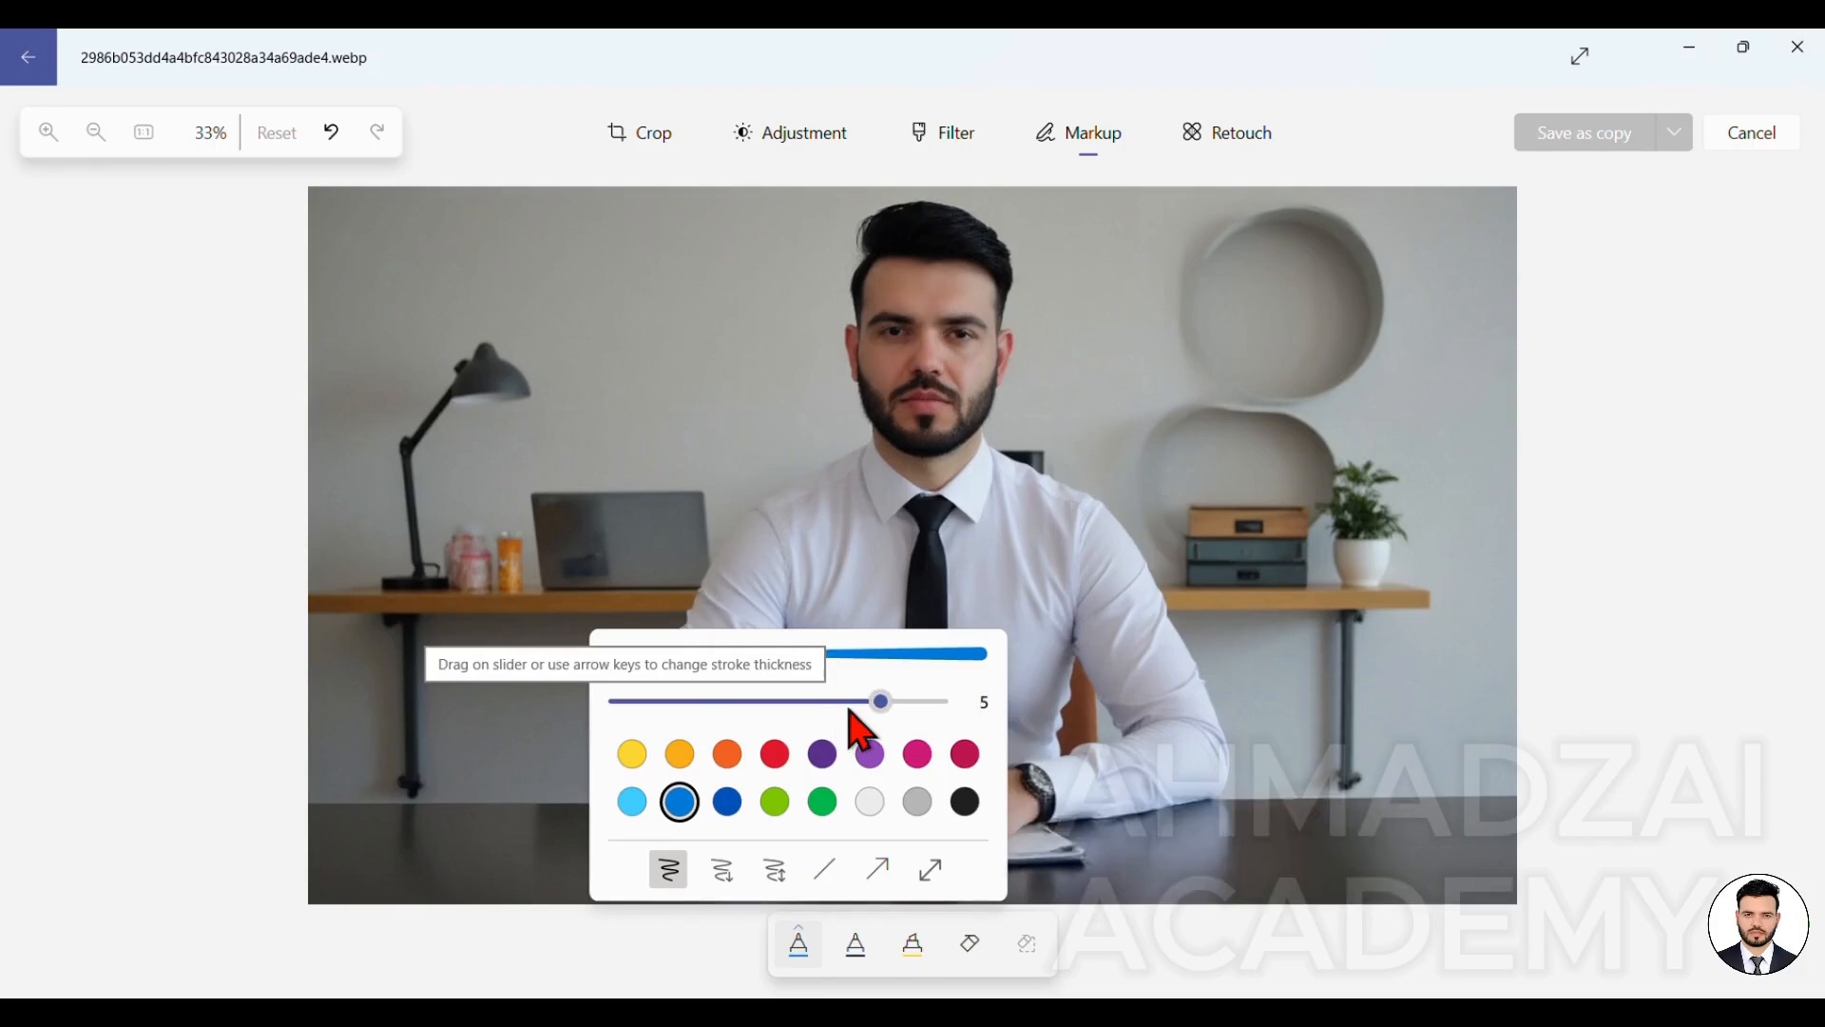
pyautogui.click(781, 758)
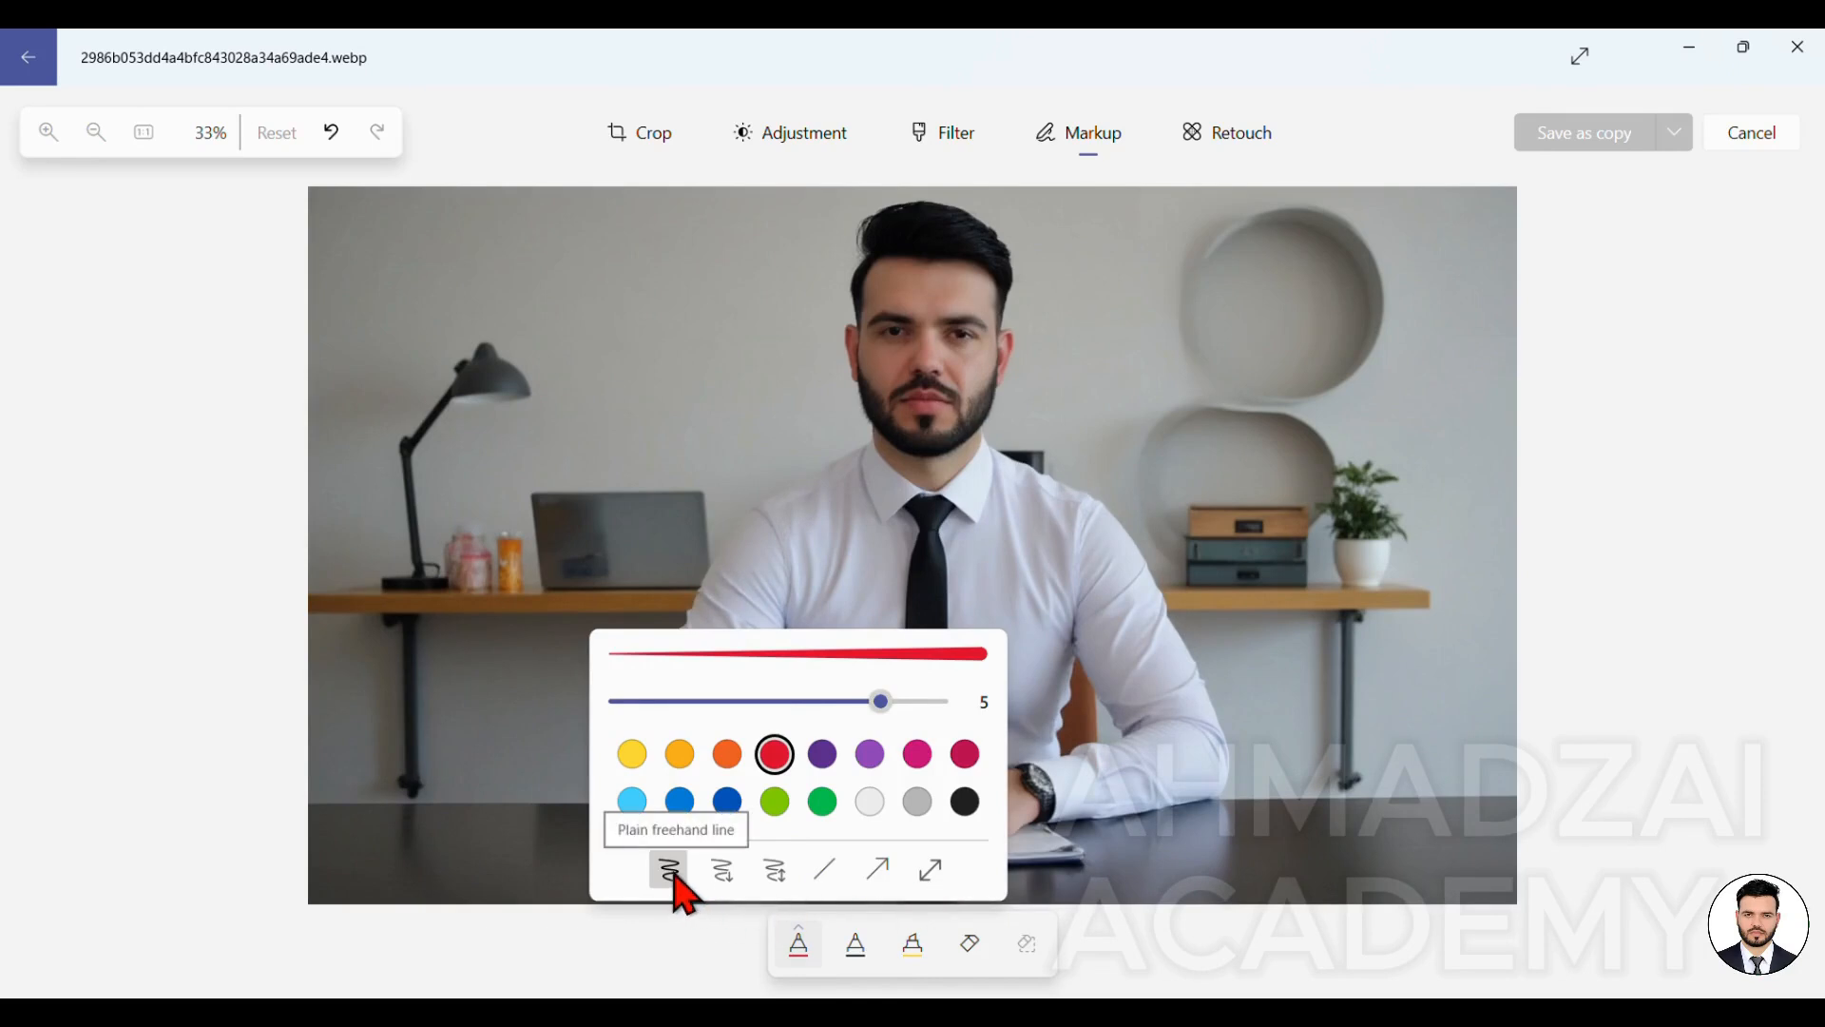
pyautogui.moveTo(667, 248)
pyautogui.mouseDown()
pyautogui.moveTo(566, 315)
pyautogui.moveTo(660, 481)
pyautogui.moveTo(635, 618)
pyautogui.mouseUp()
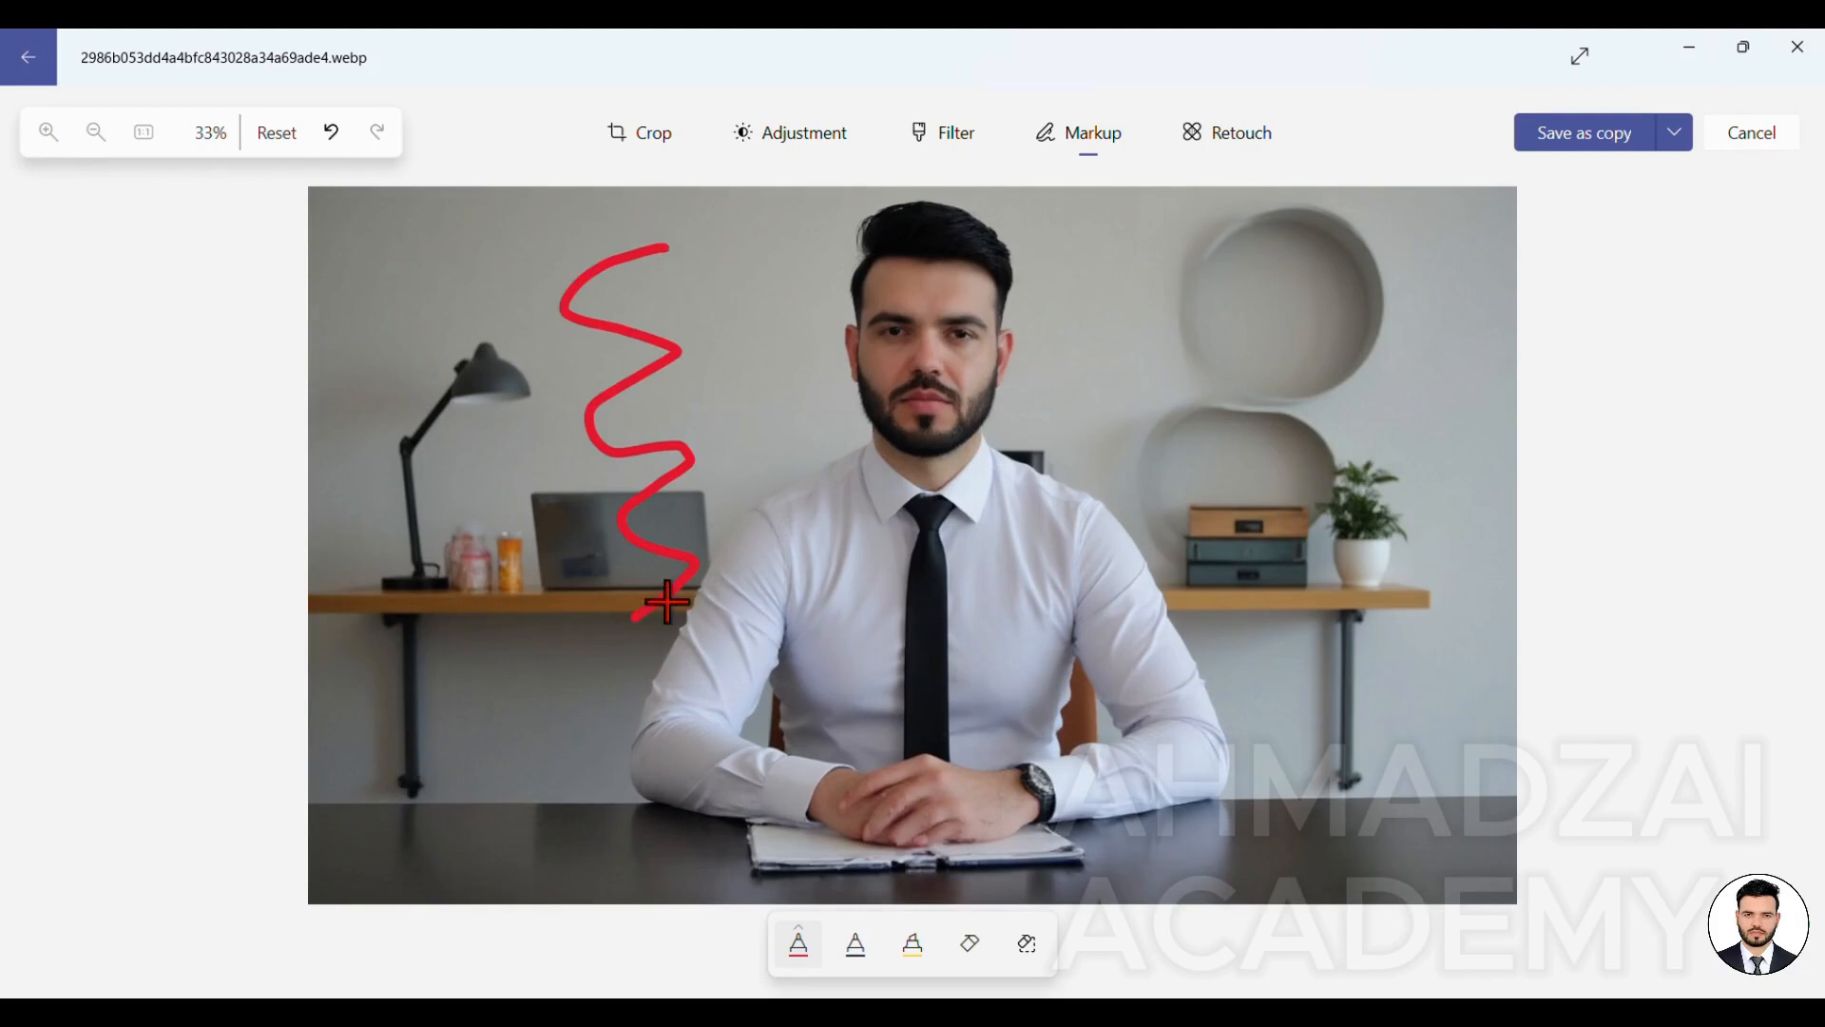
# Draw a red freehand squiggle ending in a single arrowhead between the first squiggle and the man's head
pyautogui.click(797, 946)
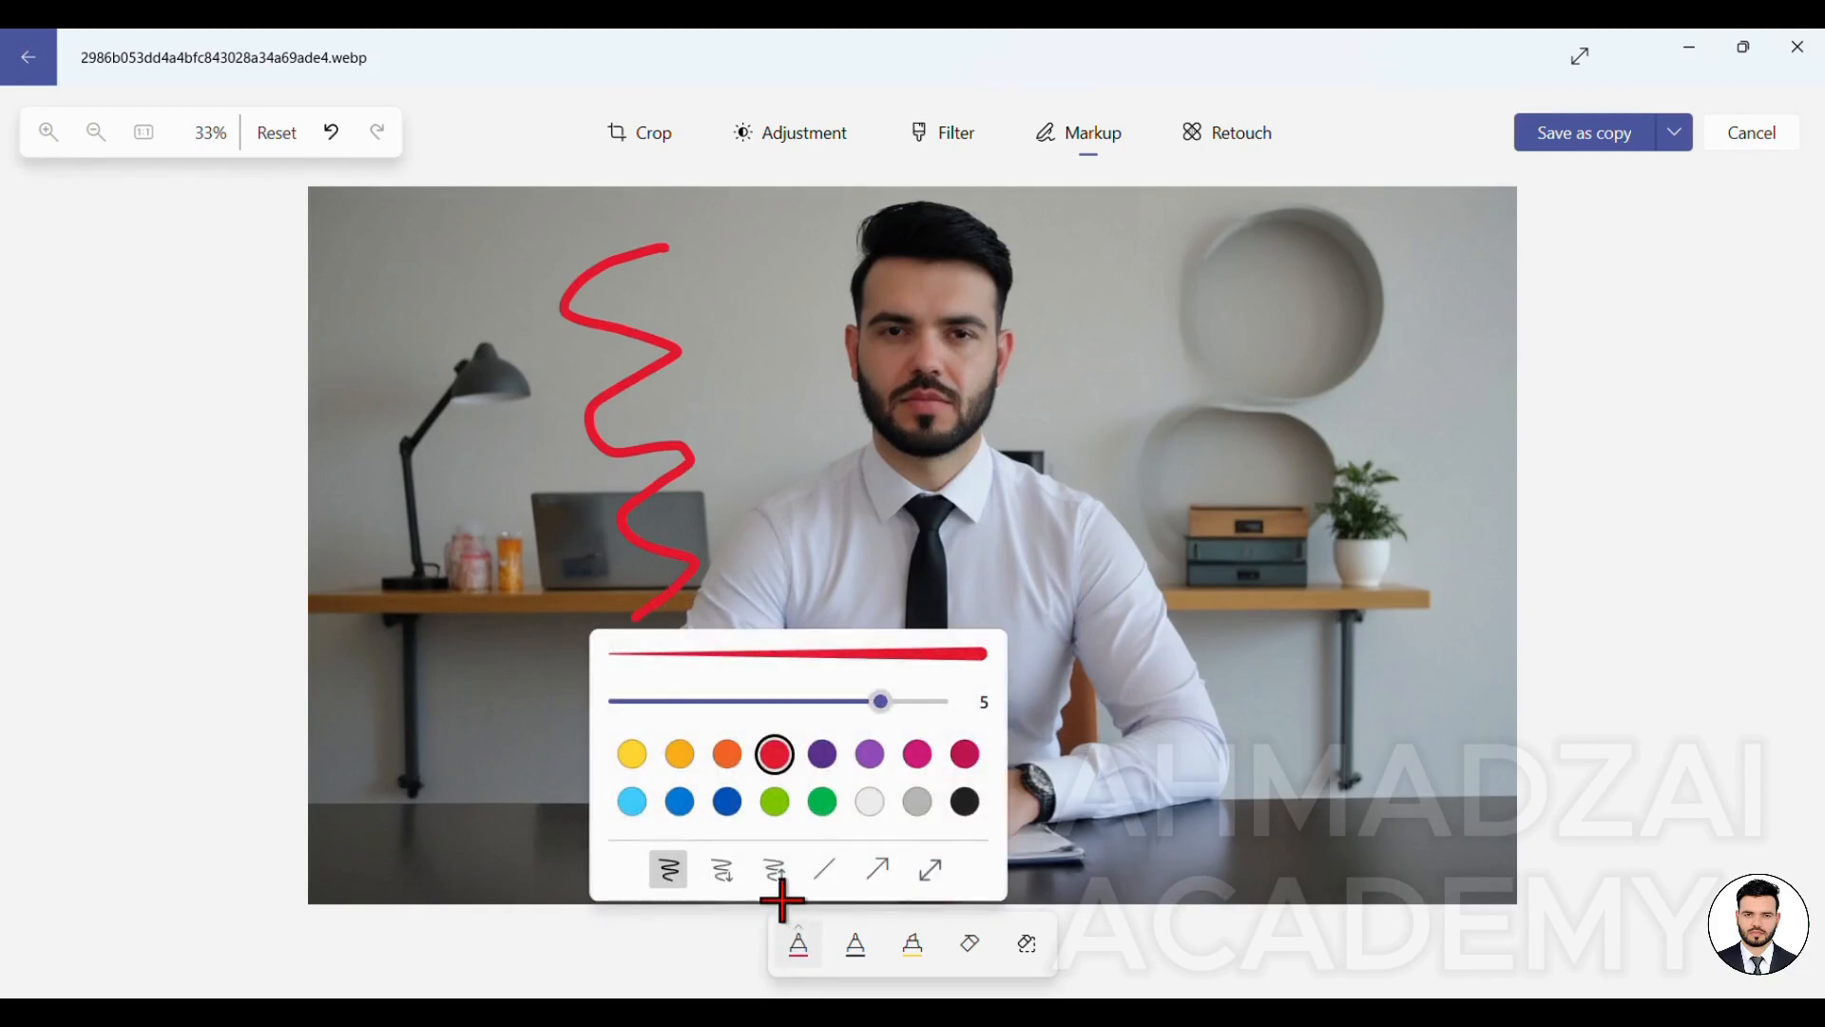
pyautogui.click(722, 872)
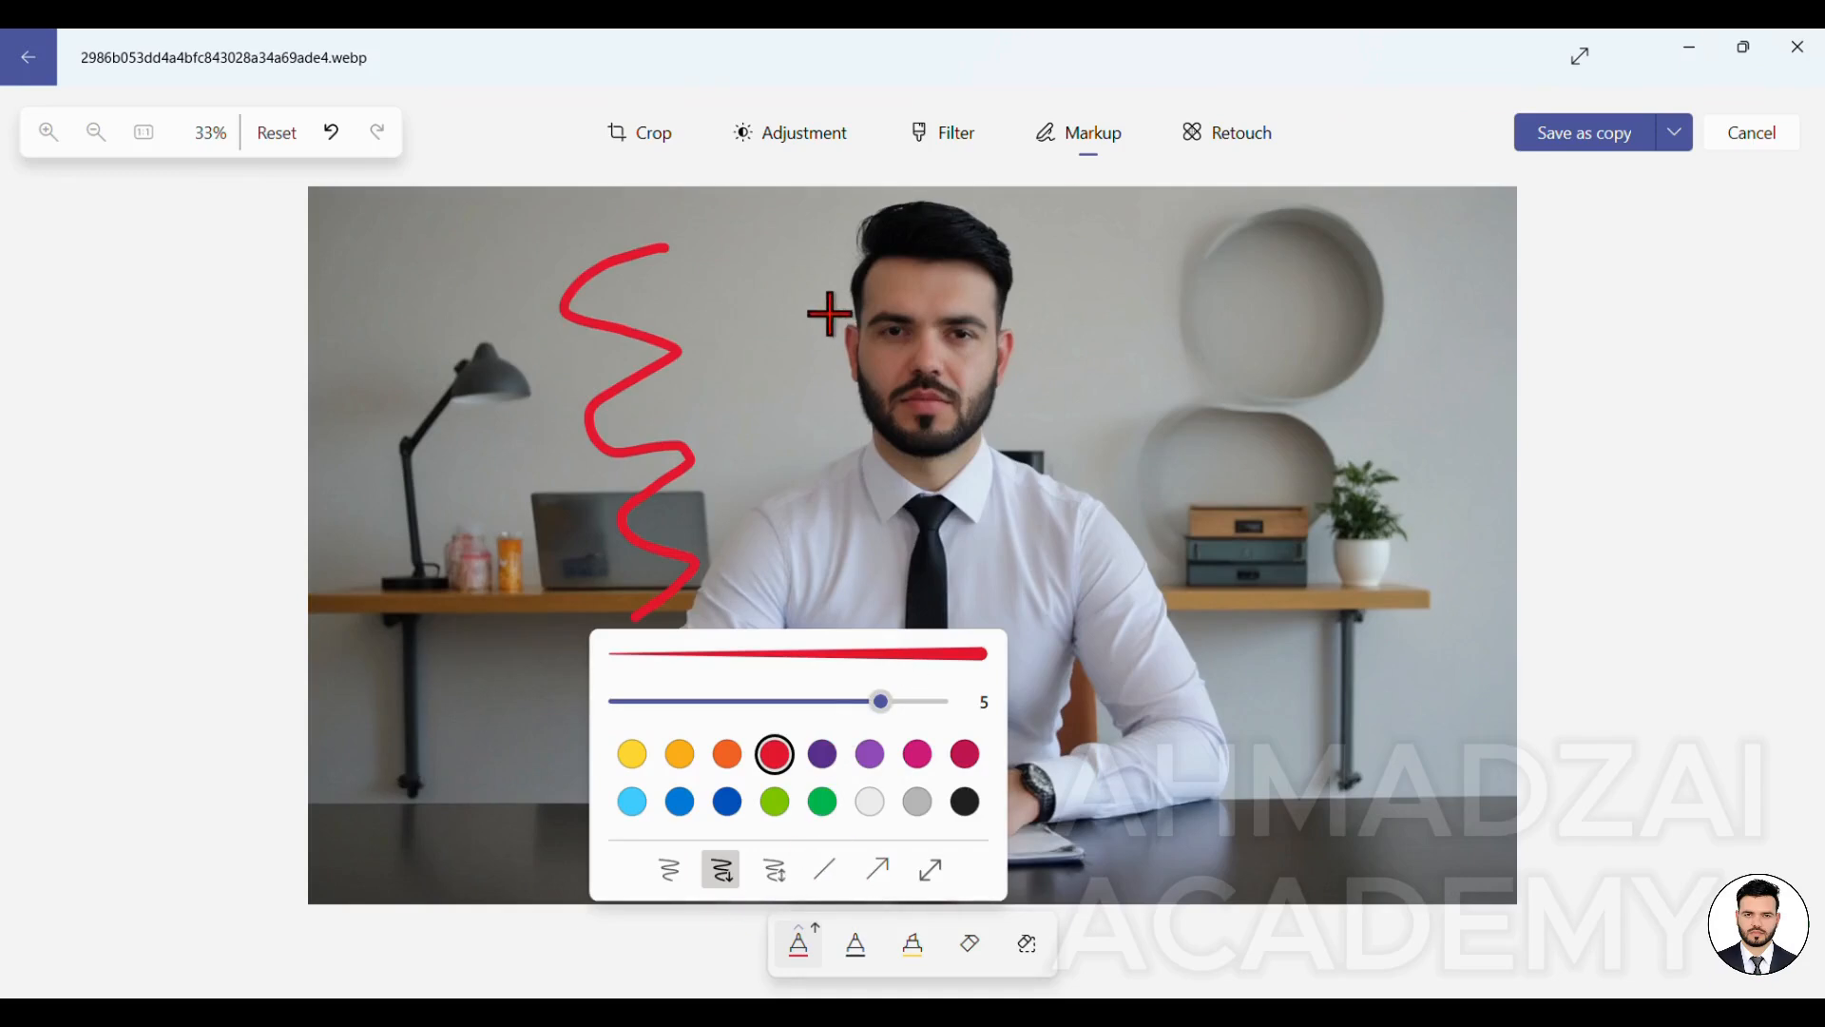
pyautogui.click(797, 234)
pyautogui.moveTo(806, 240)
pyautogui.mouseDown()
pyautogui.moveTo(760, 288)
pyautogui.moveTo(833, 316)
pyautogui.moveTo(787, 347)
pyautogui.moveTo(793, 395)
pyautogui.moveTo(855, 416)
pyautogui.moveTo(813, 453)
pyautogui.moveTo(834, 508)
pyautogui.mouseUp()
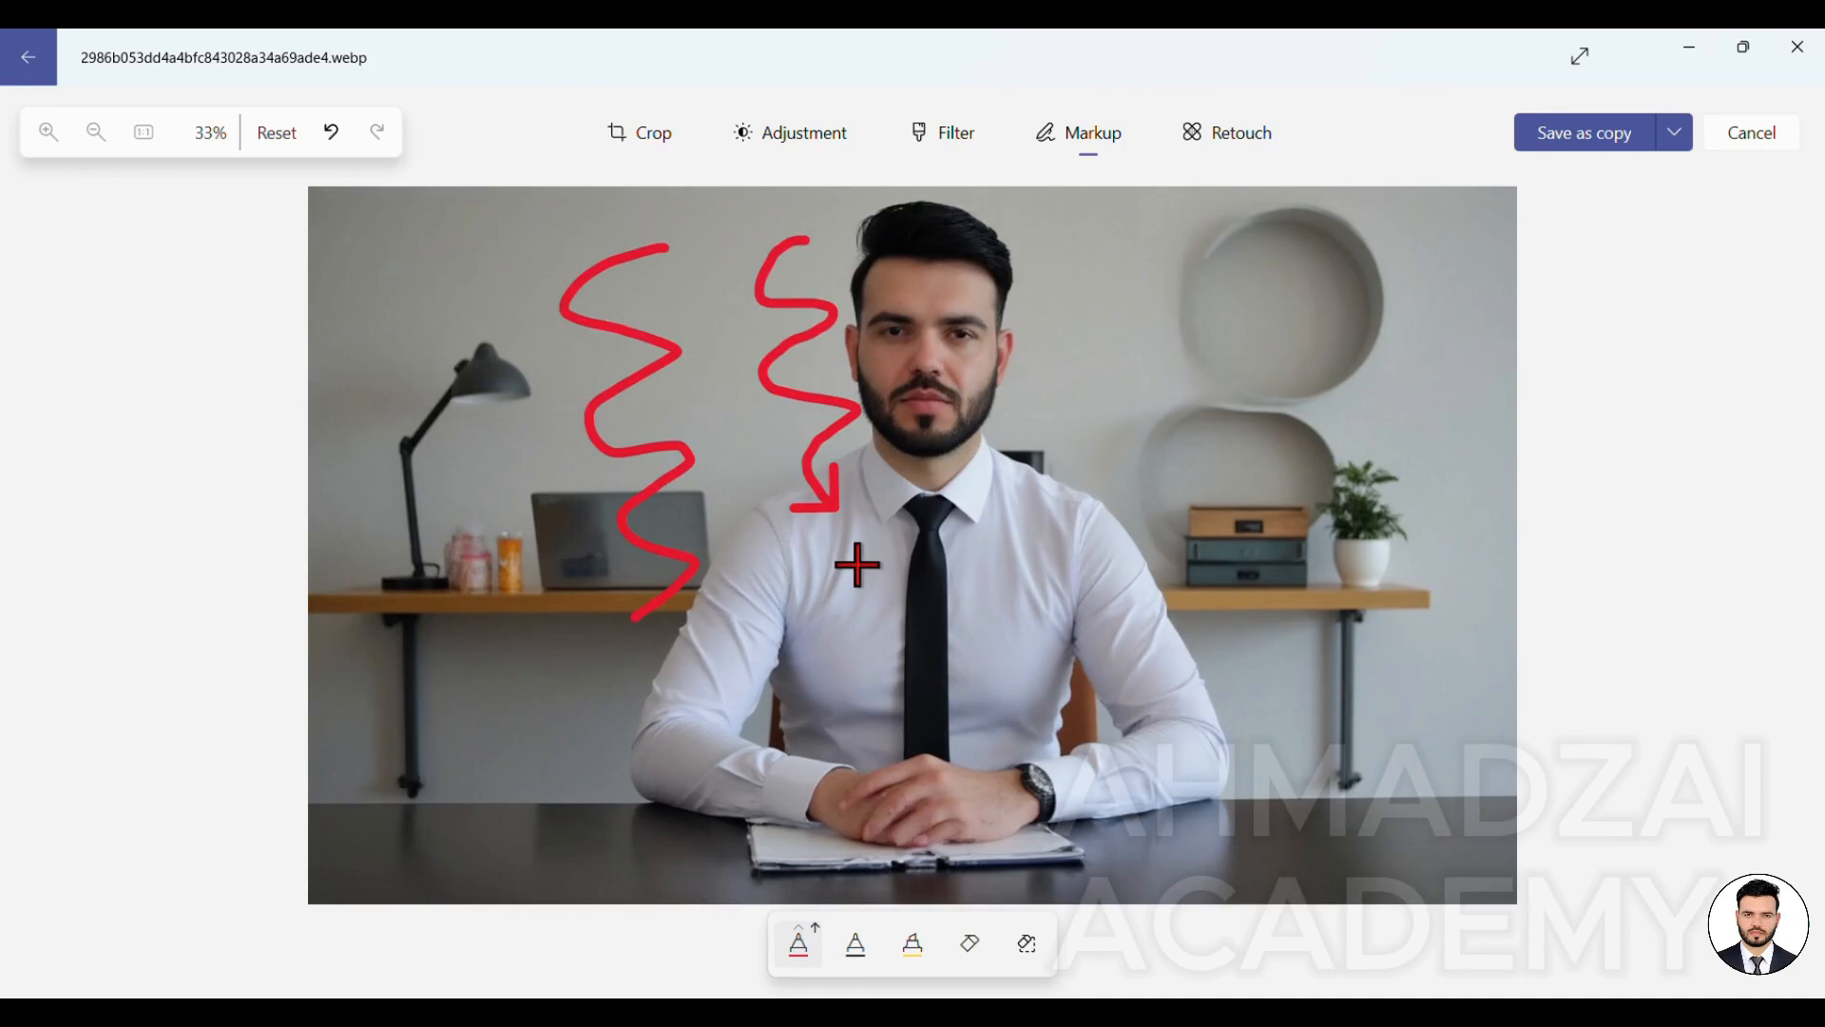
# Draw three red freehand double-arrow strokes: beside the man's head, across the round shelves, and curved over his hands
pyautogui.click(797, 946)
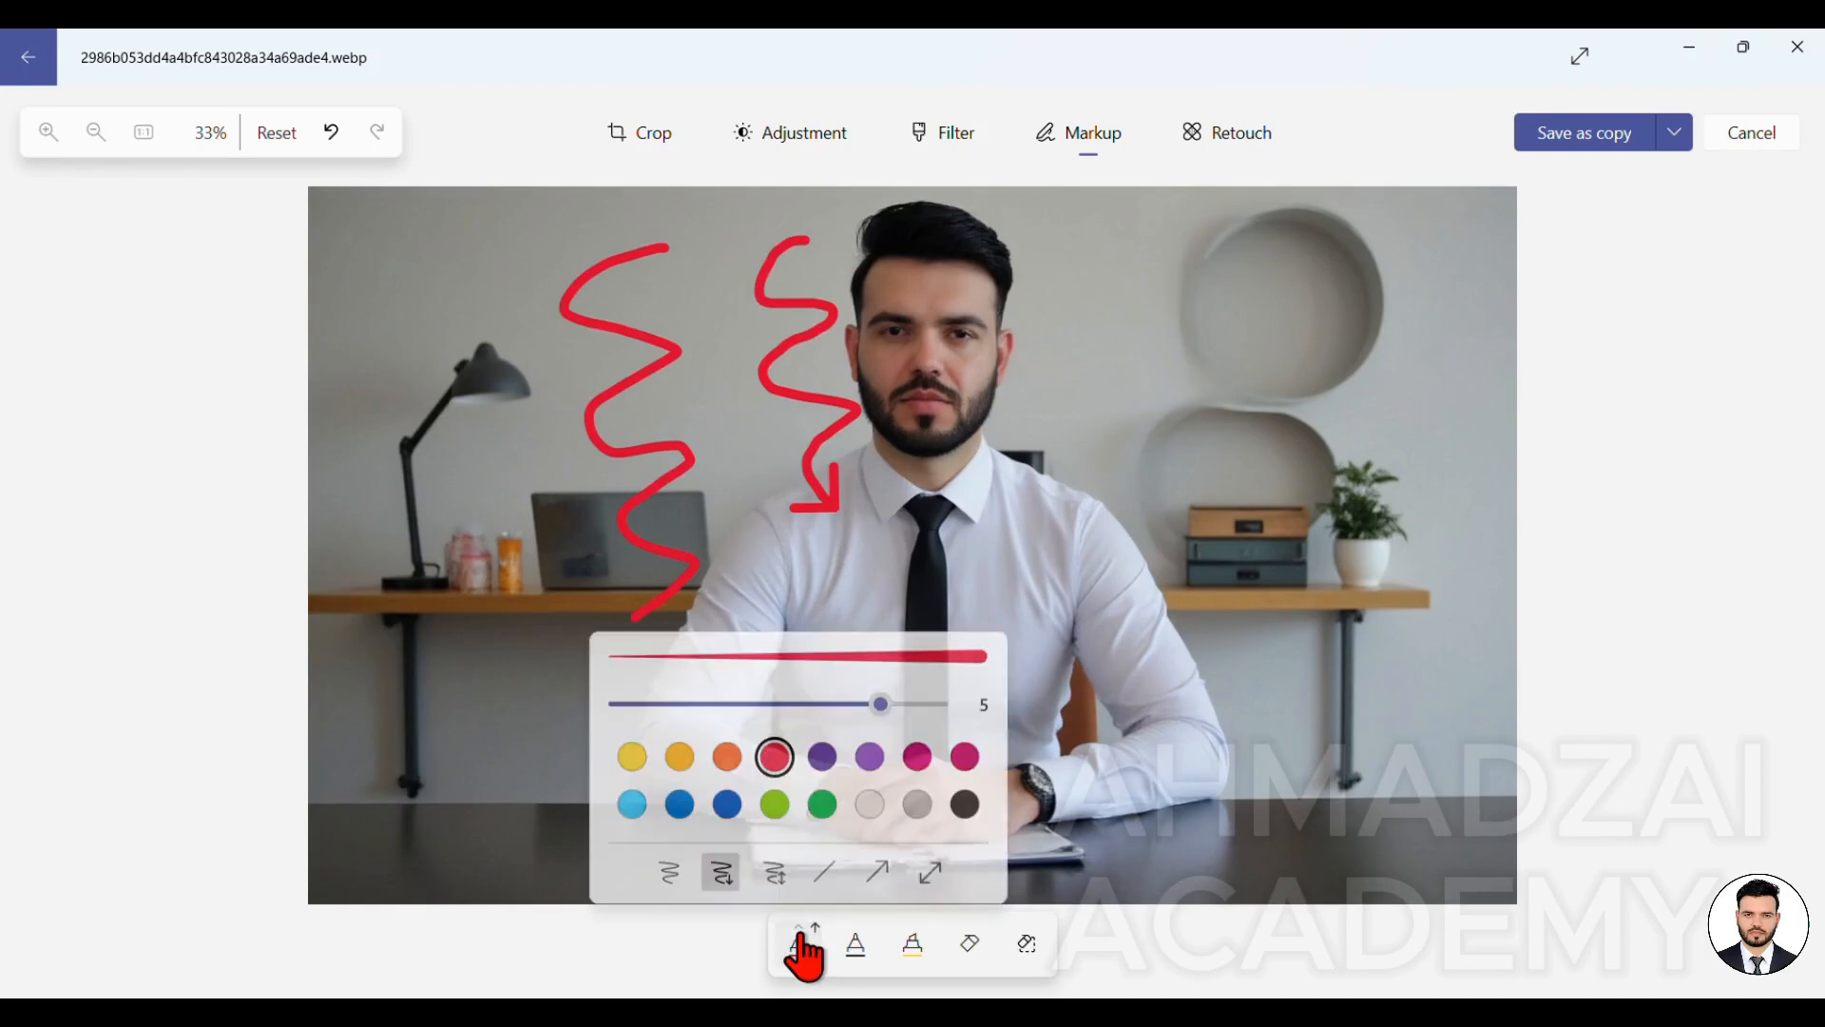
pyautogui.click(777, 869)
pyautogui.moveTo(1110, 304)
pyautogui.mouseDown()
pyautogui.moveTo(1046, 416)
pyautogui.moveTo(1134, 437)
pyautogui.moveTo(1076, 495)
pyautogui.moveTo(1151, 605)
pyautogui.mouseUp()
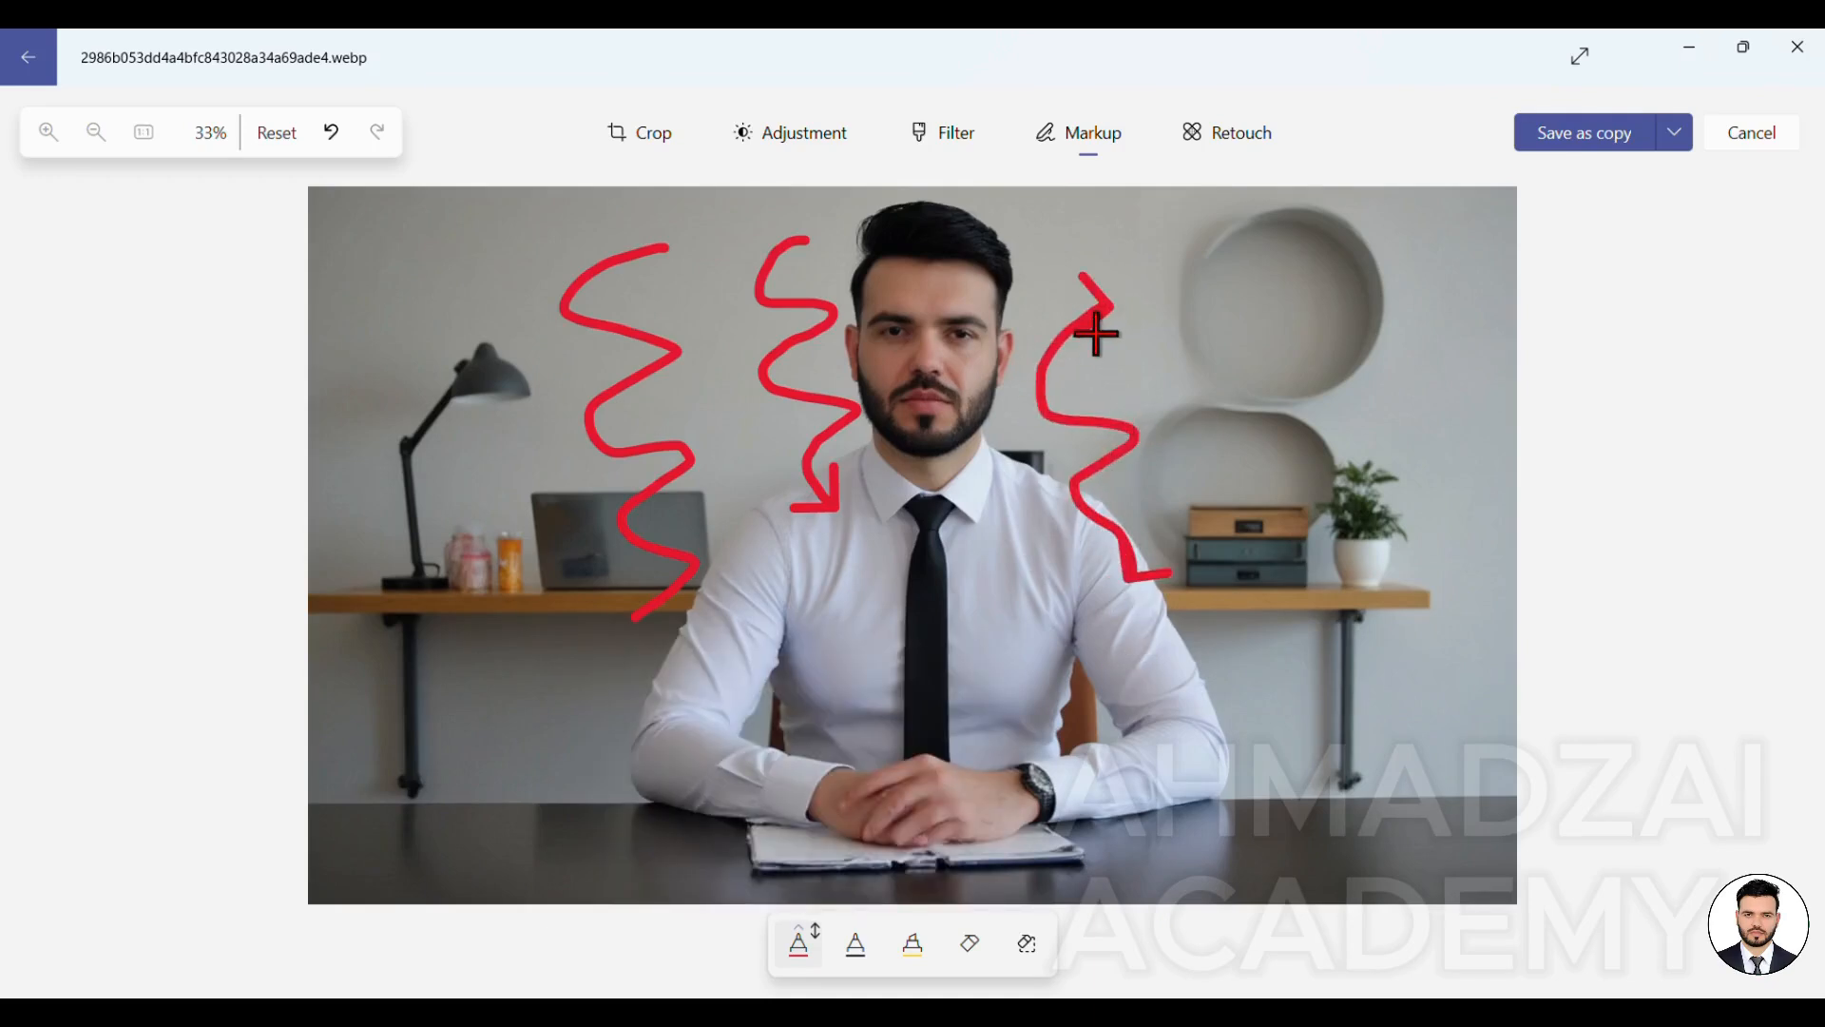
pyautogui.moveTo(1250, 312)
pyautogui.mouseDown()
pyautogui.moveTo(1331, 419)
pyautogui.moveTo(1397, 729)
pyautogui.mouseUp()
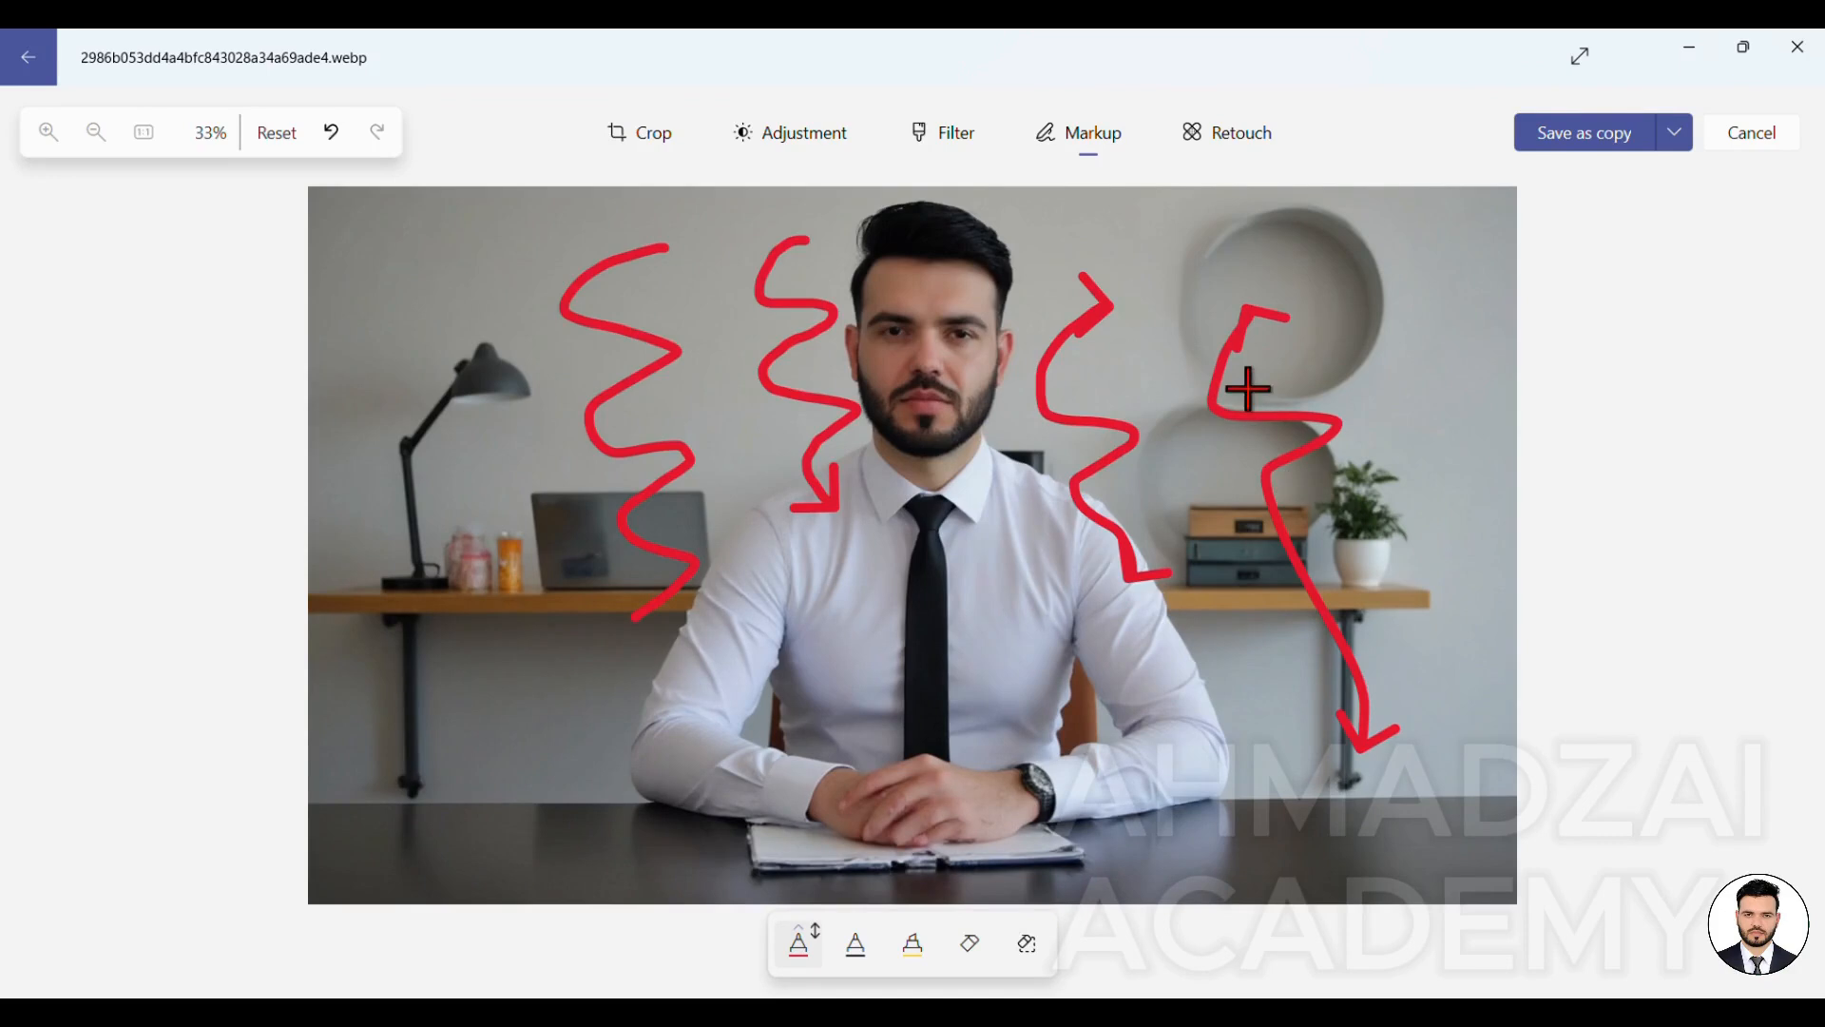
pyautogui.moveTo(1143, 730); pyautogui.dragTo(816, 763)
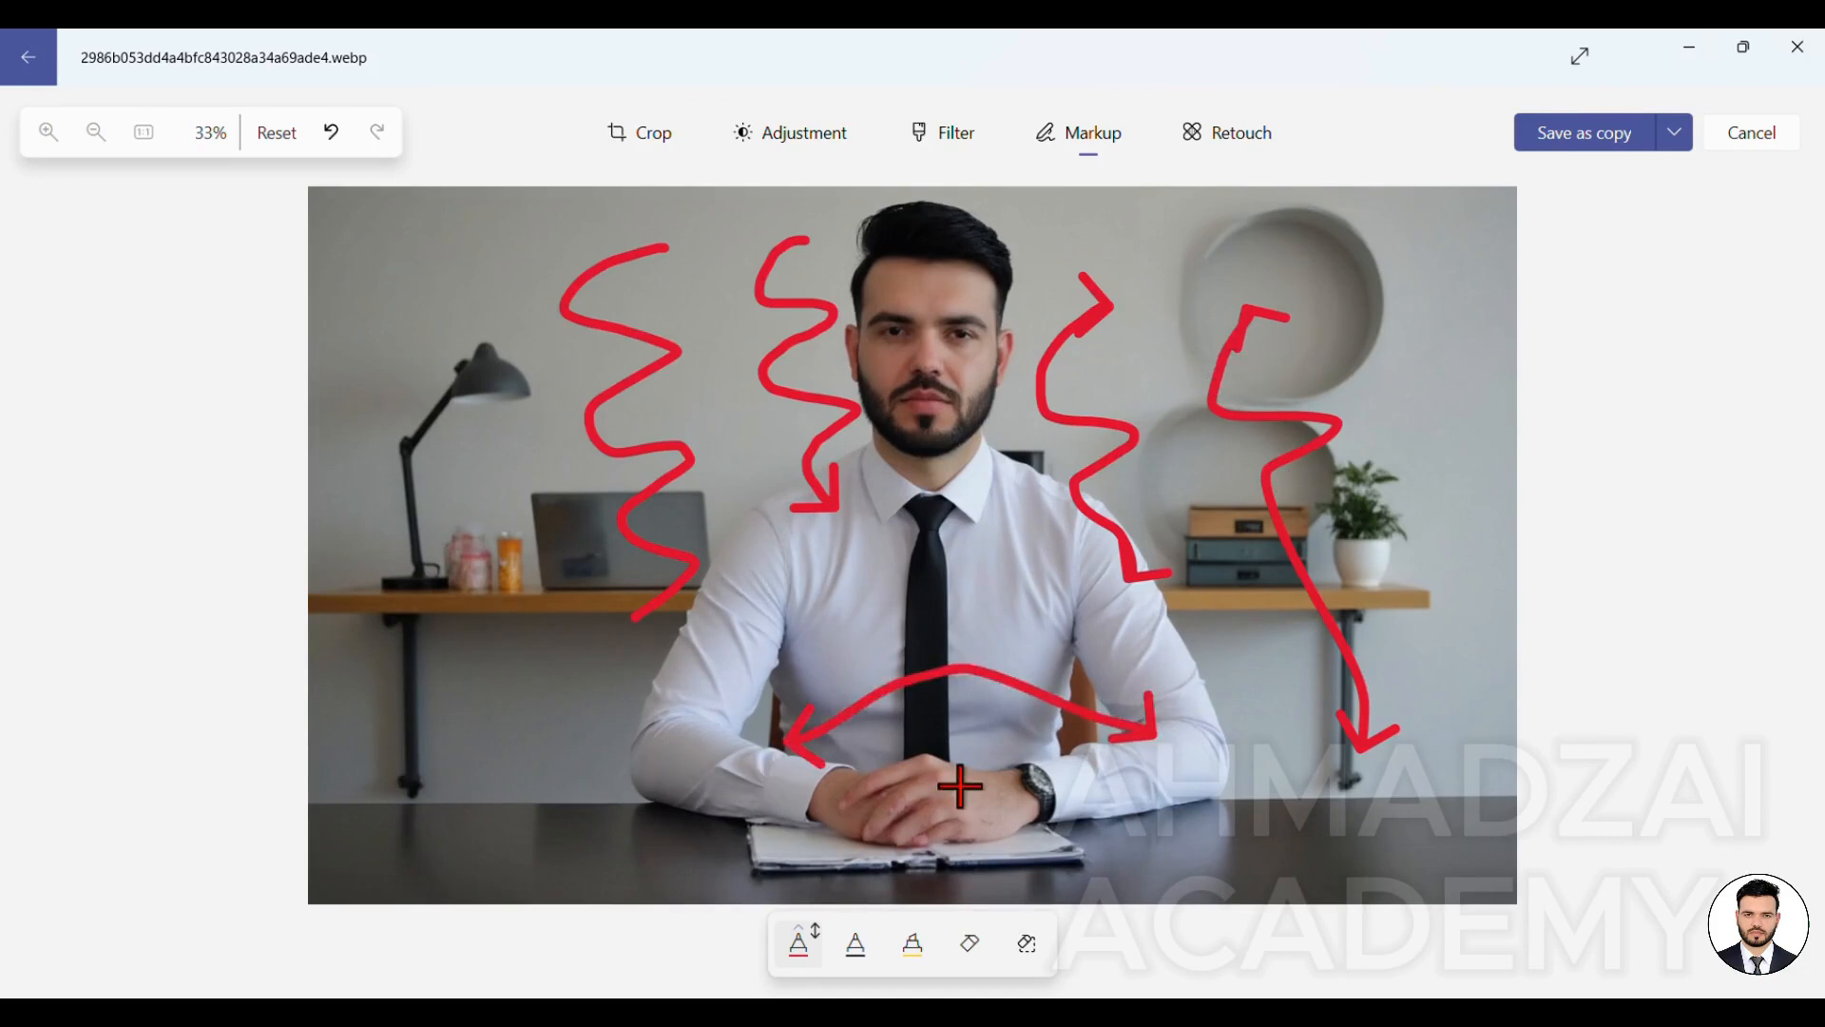
# Set the second pen to orange, thickness 4 and straight line, and draw a slanted line between the lamp and laptop
pyautogui.click(799, 943)
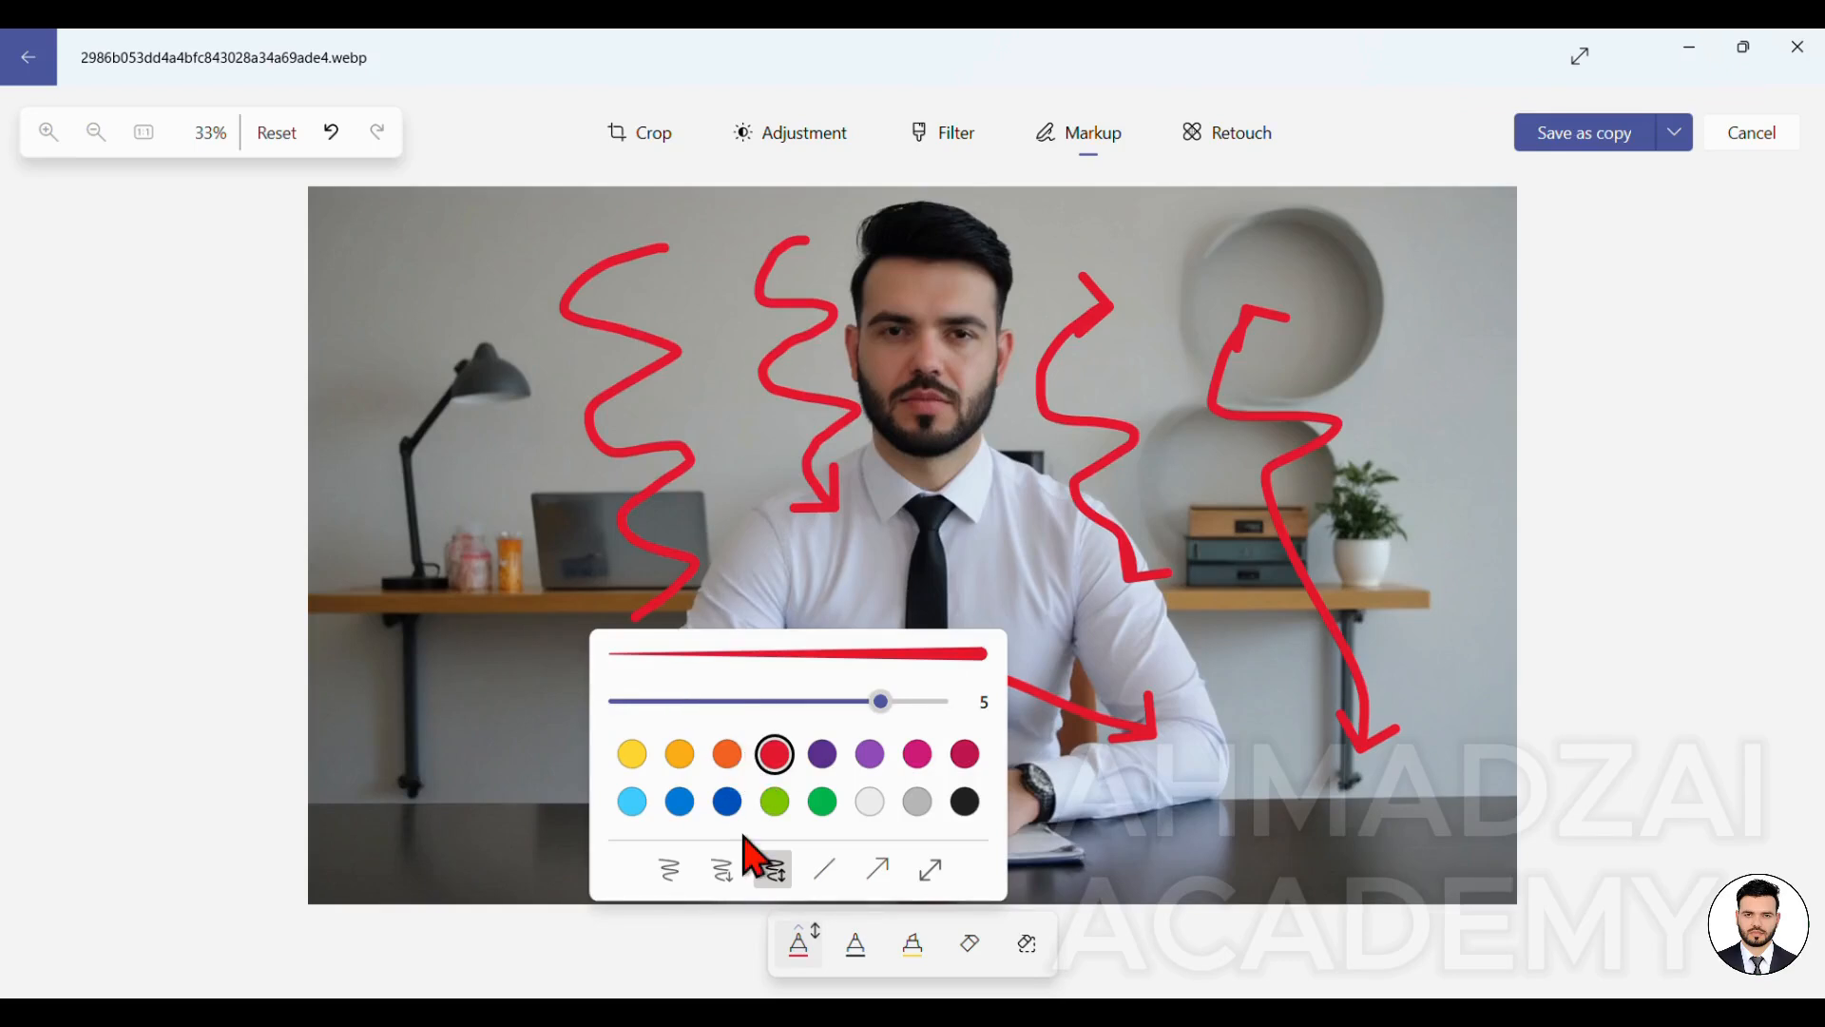
pyautogui.click(860, 955)
pyautogui.click(857, 949)
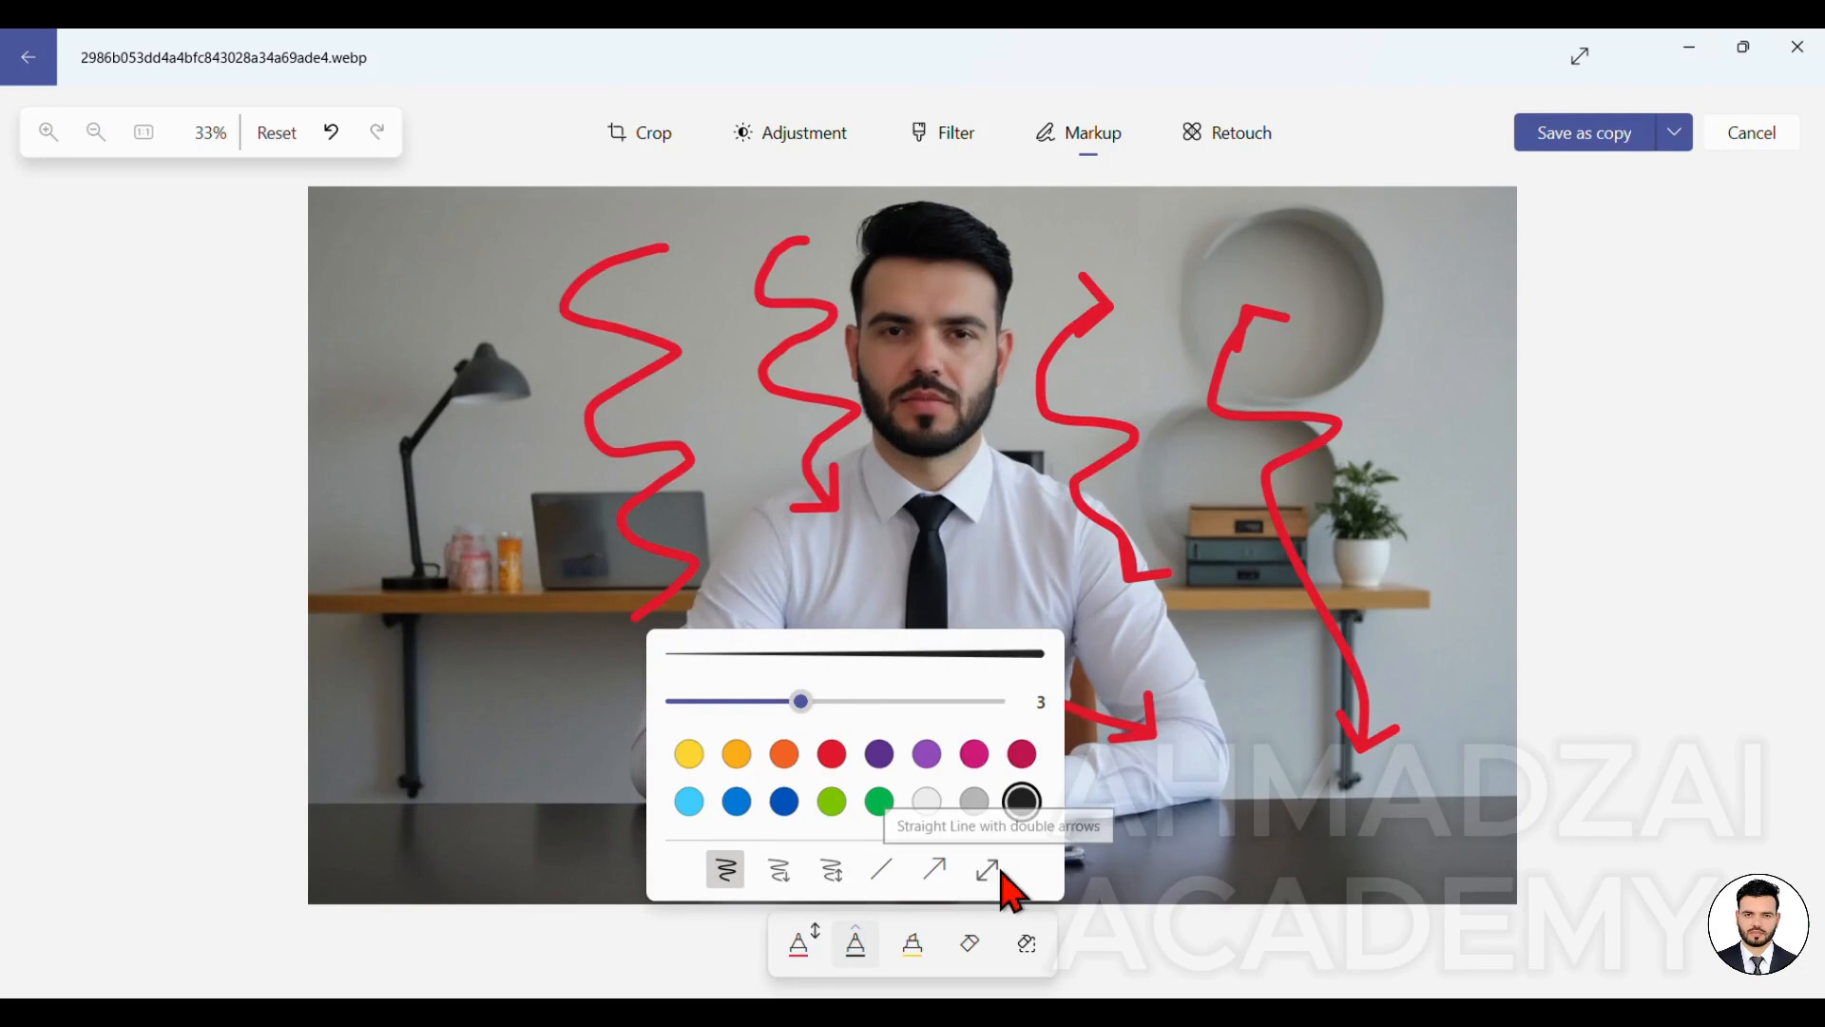
pyautogui.moveTo(801, 702); pyautogui.dragTo(870, 704)
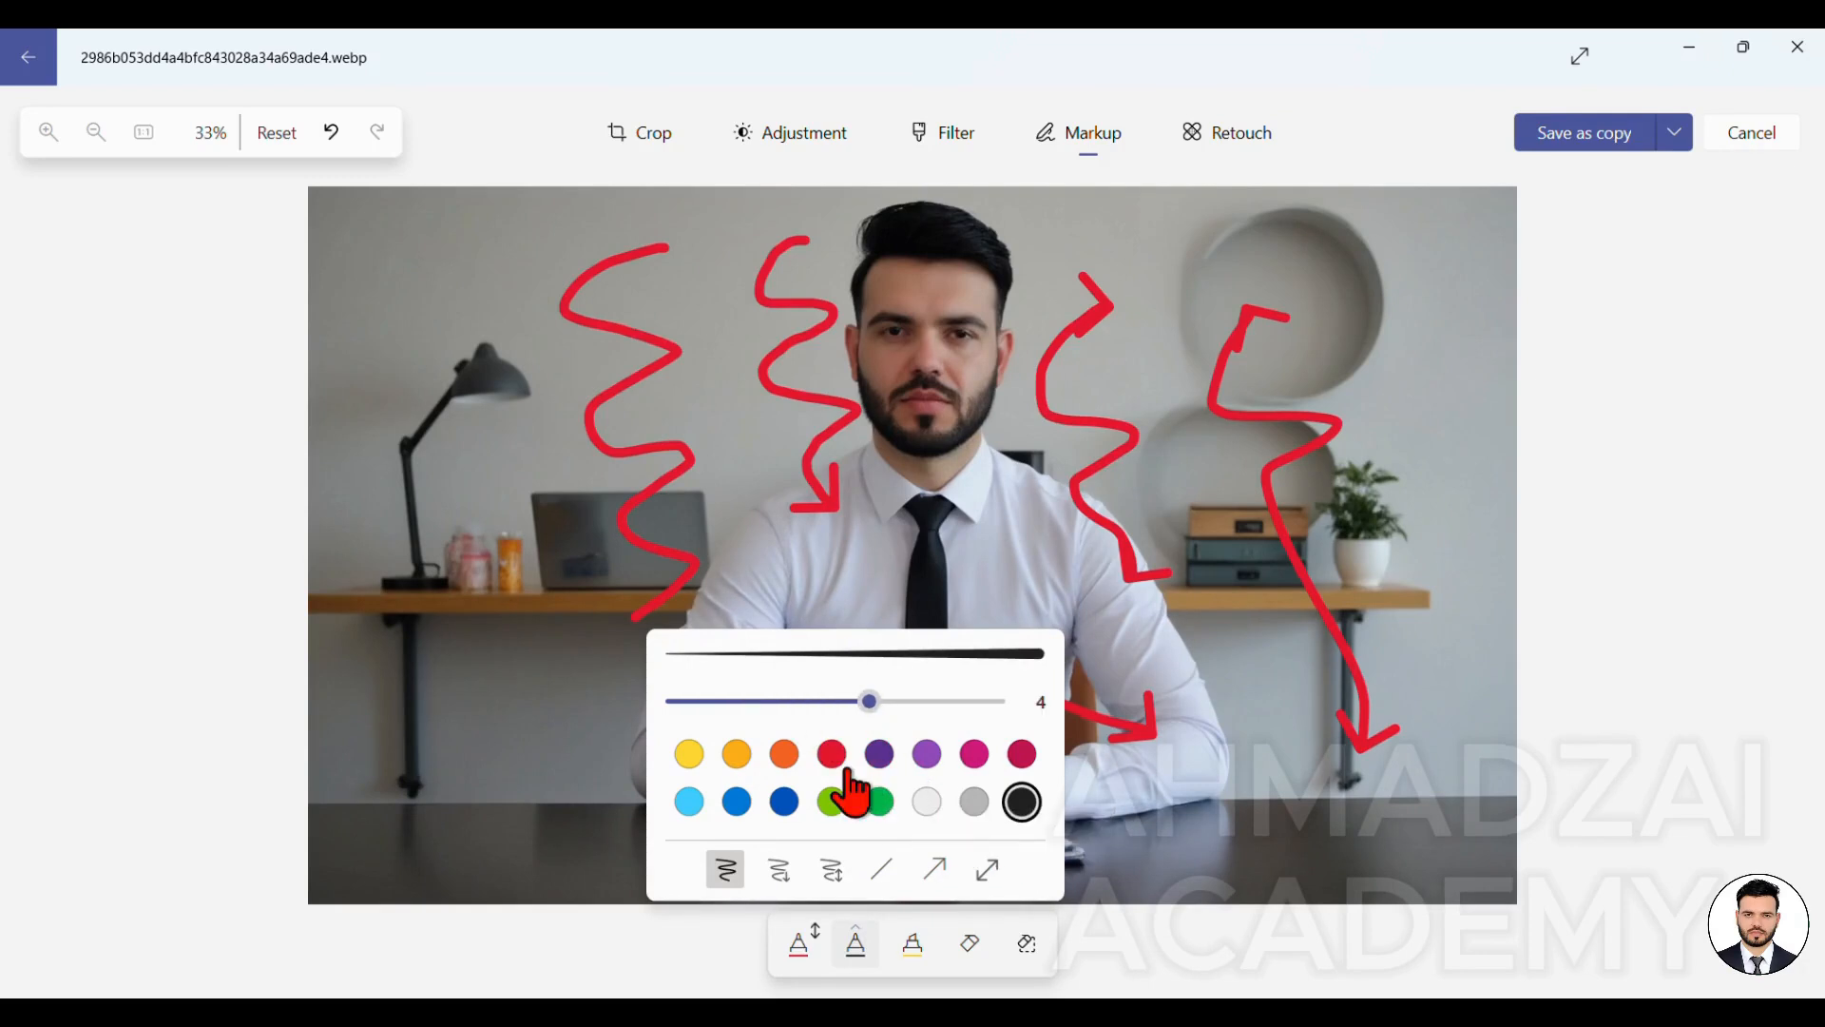
pyautogui.click(737, 756)
pyautogui.click(883, 883)
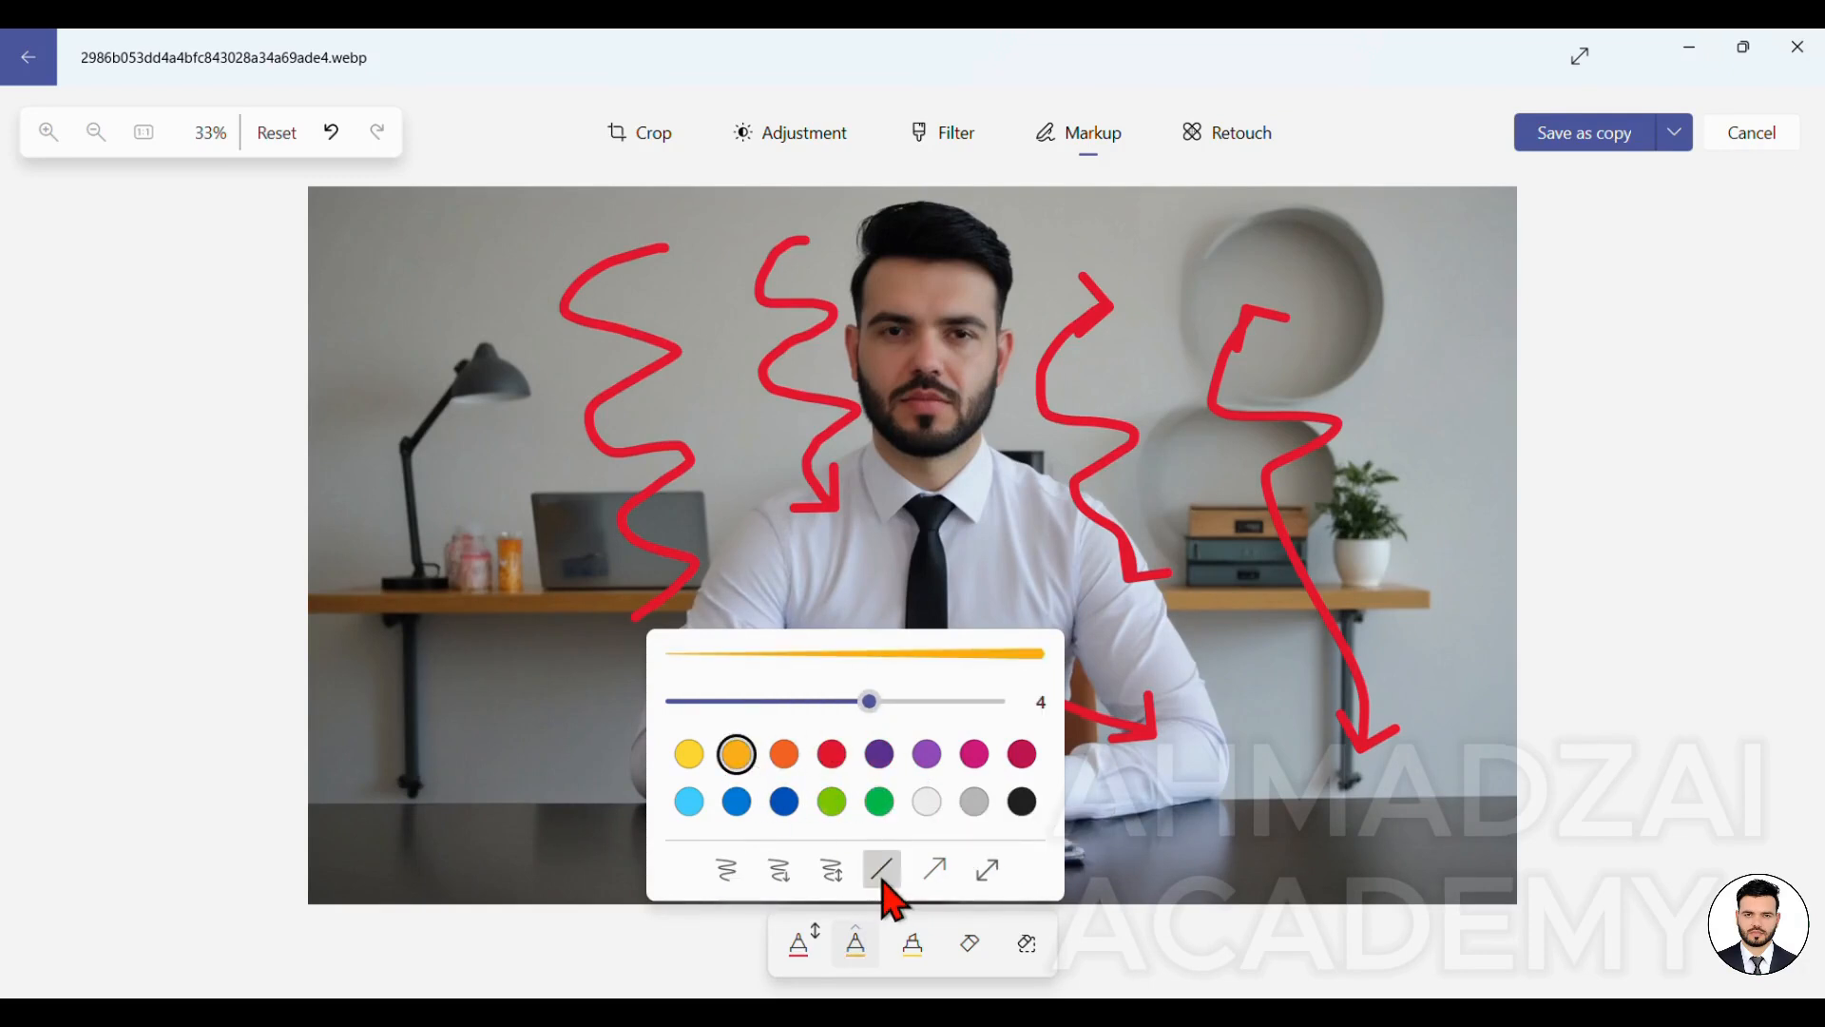
pyautogui.moveTo(456, 732); pyautogui.dragTo(537, 435)
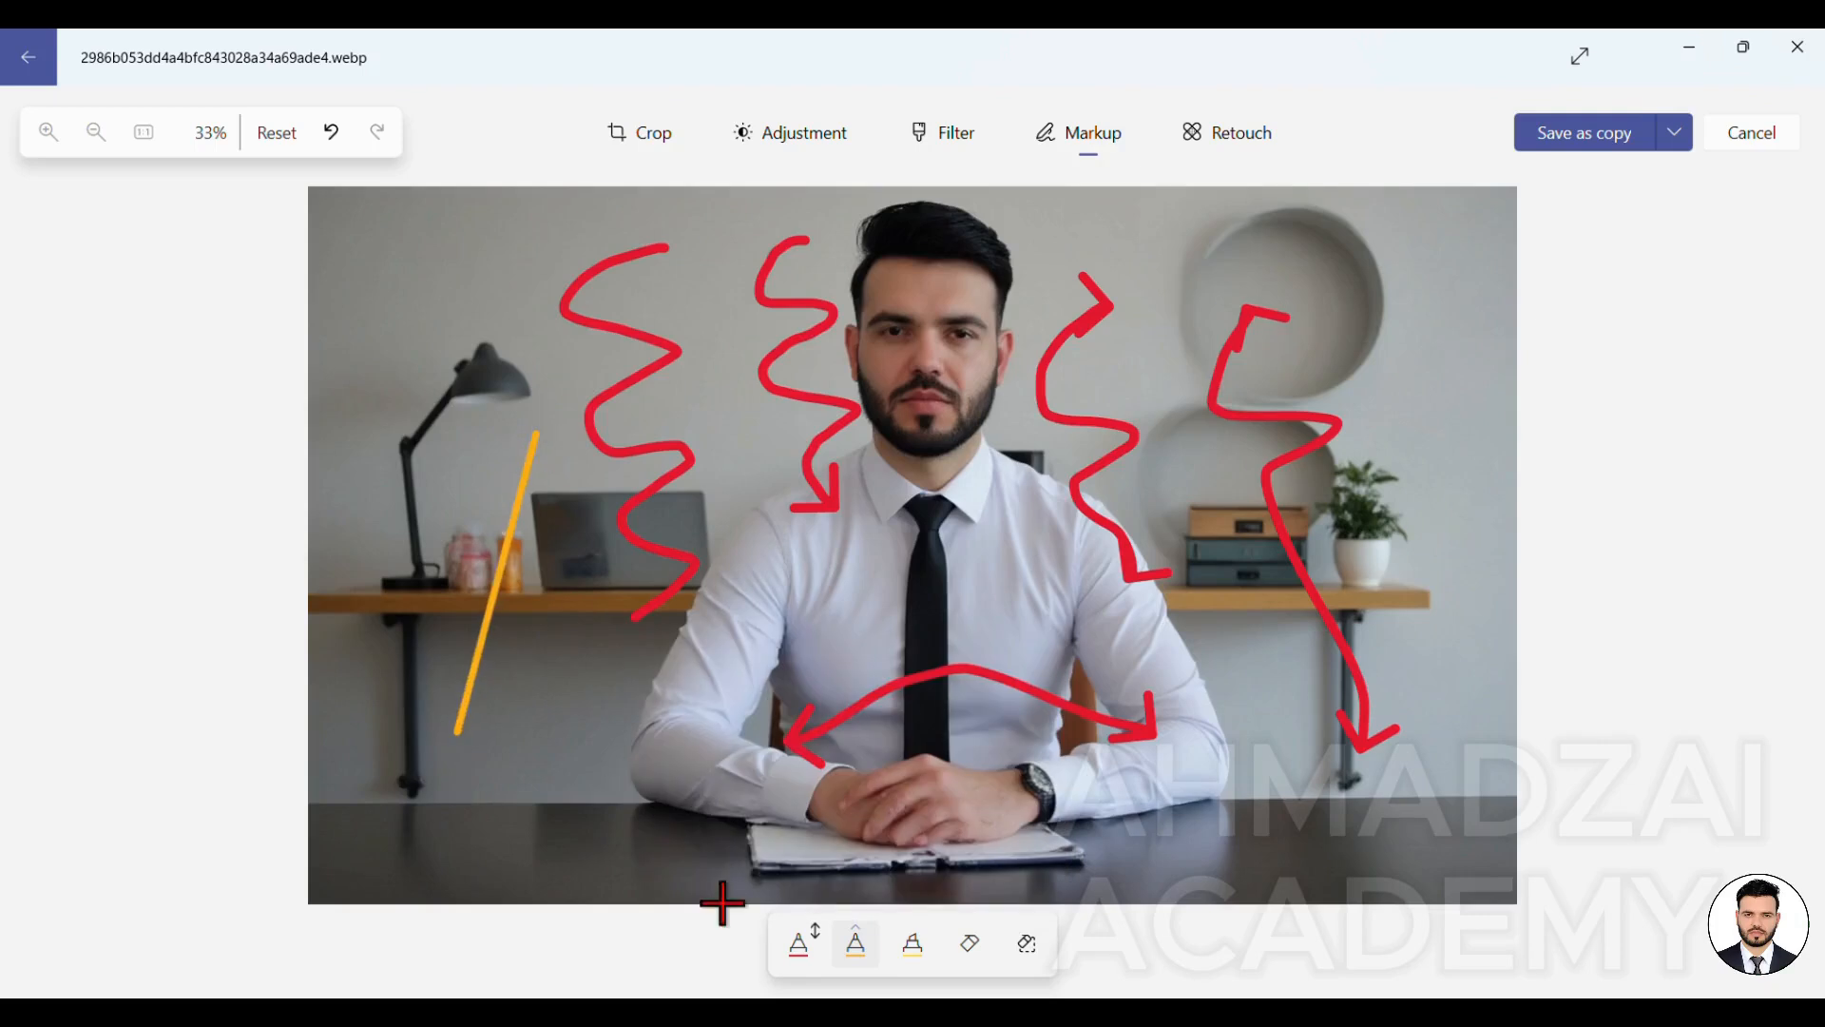
# Draw an orange straight single arrow toward the elbow below the laptop, and a straight double arrow beside the other elbow
pyautogui.click(866, 943)
pyautogui.click(934, 871)
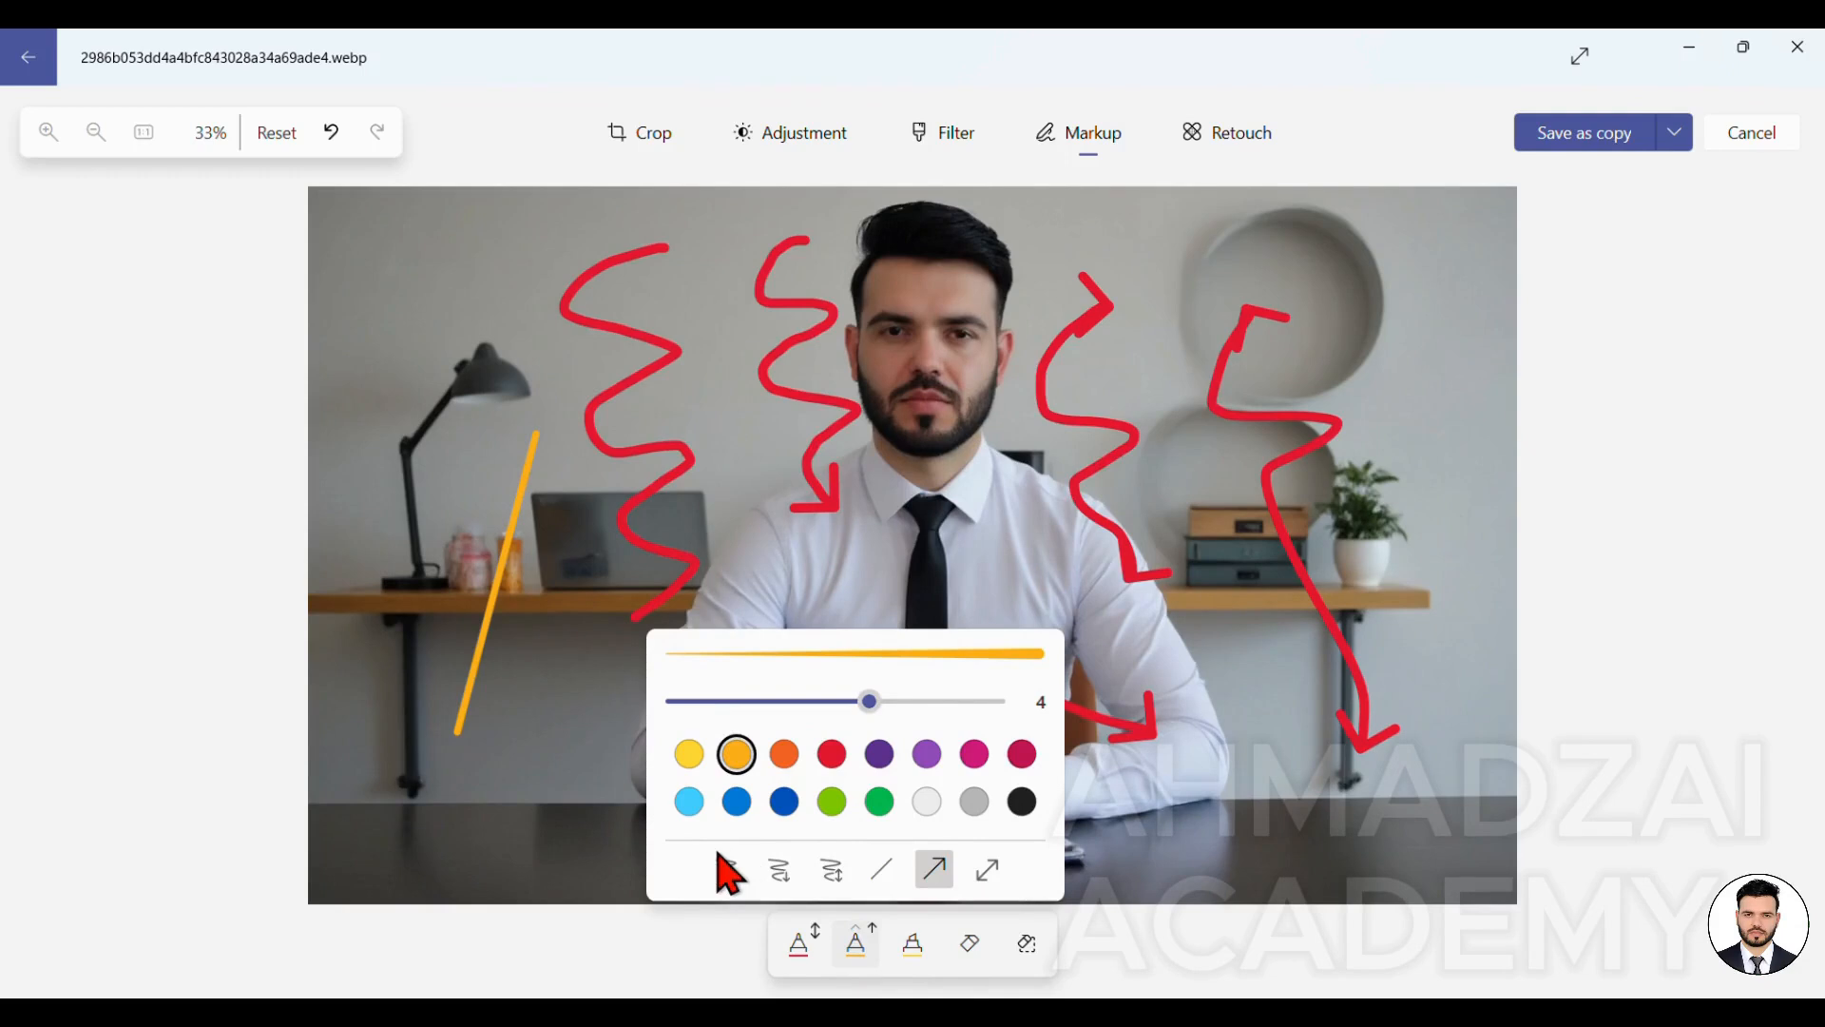
pyautogui.moveTo(475, 838); pyautogui.dragTo(647, 730)
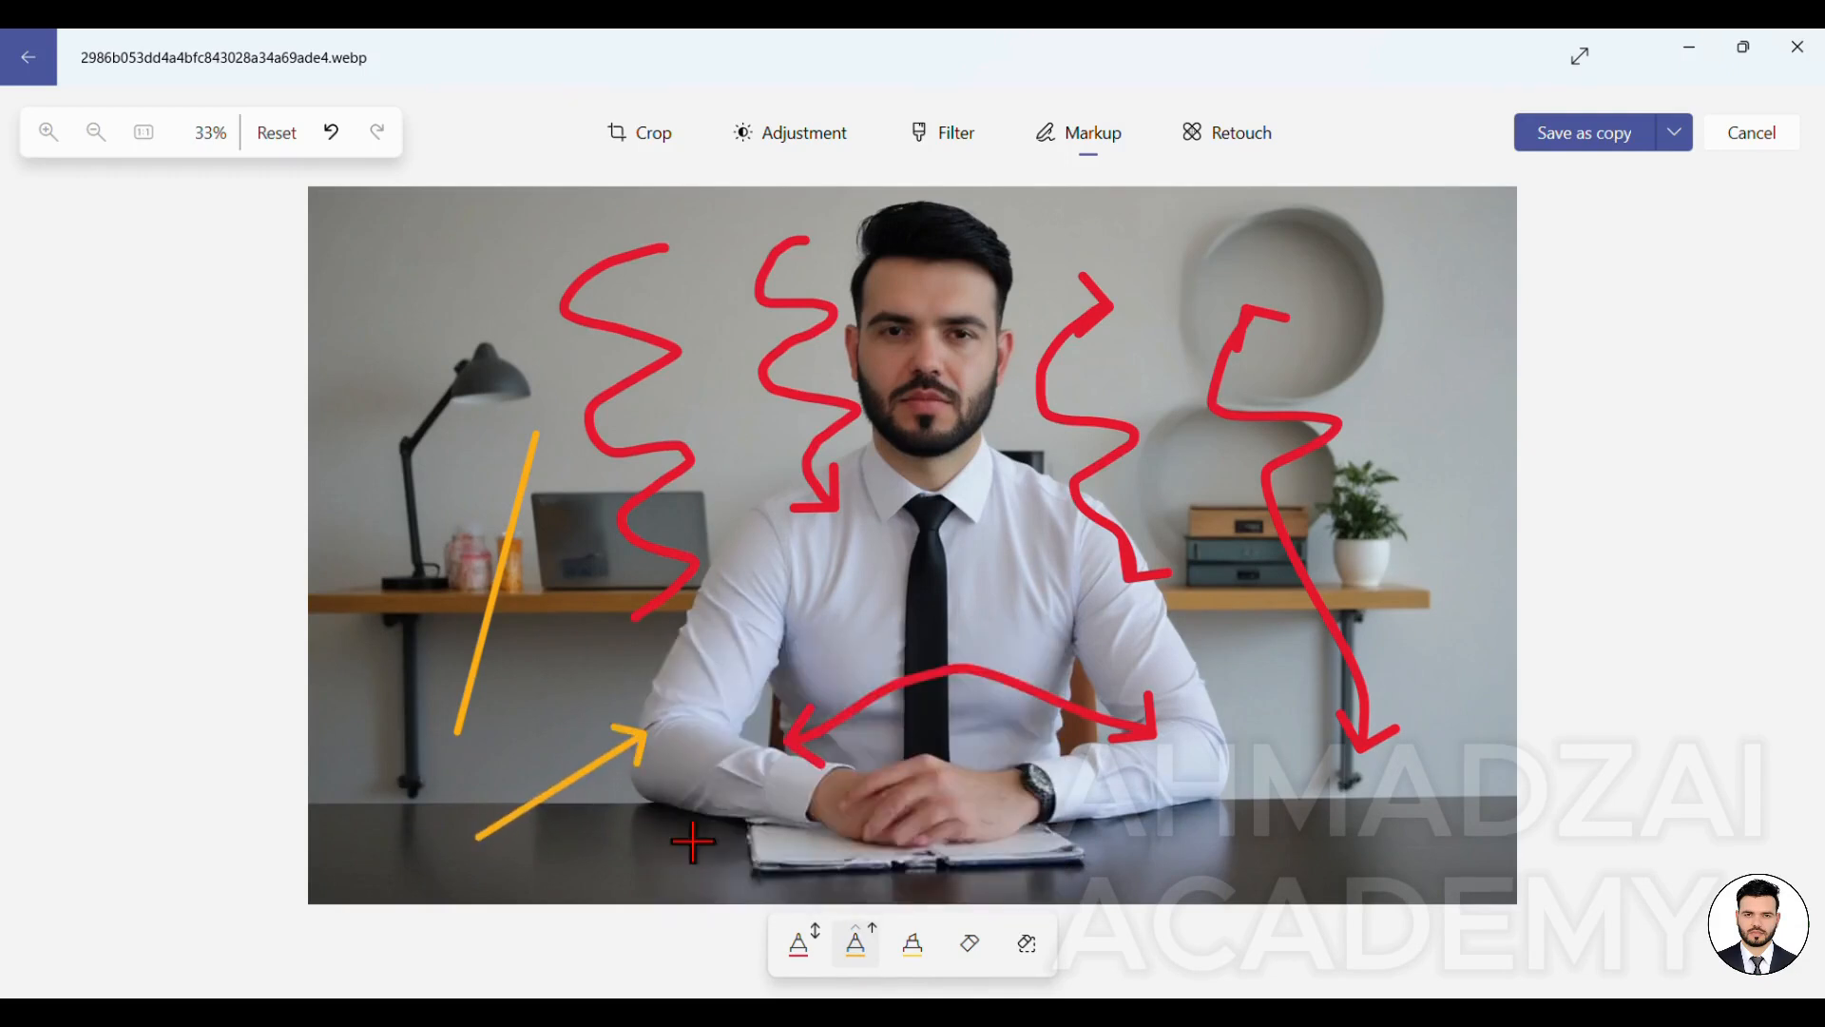
pyautogui.click(858, 945)
pyautogui.click(993, 872)
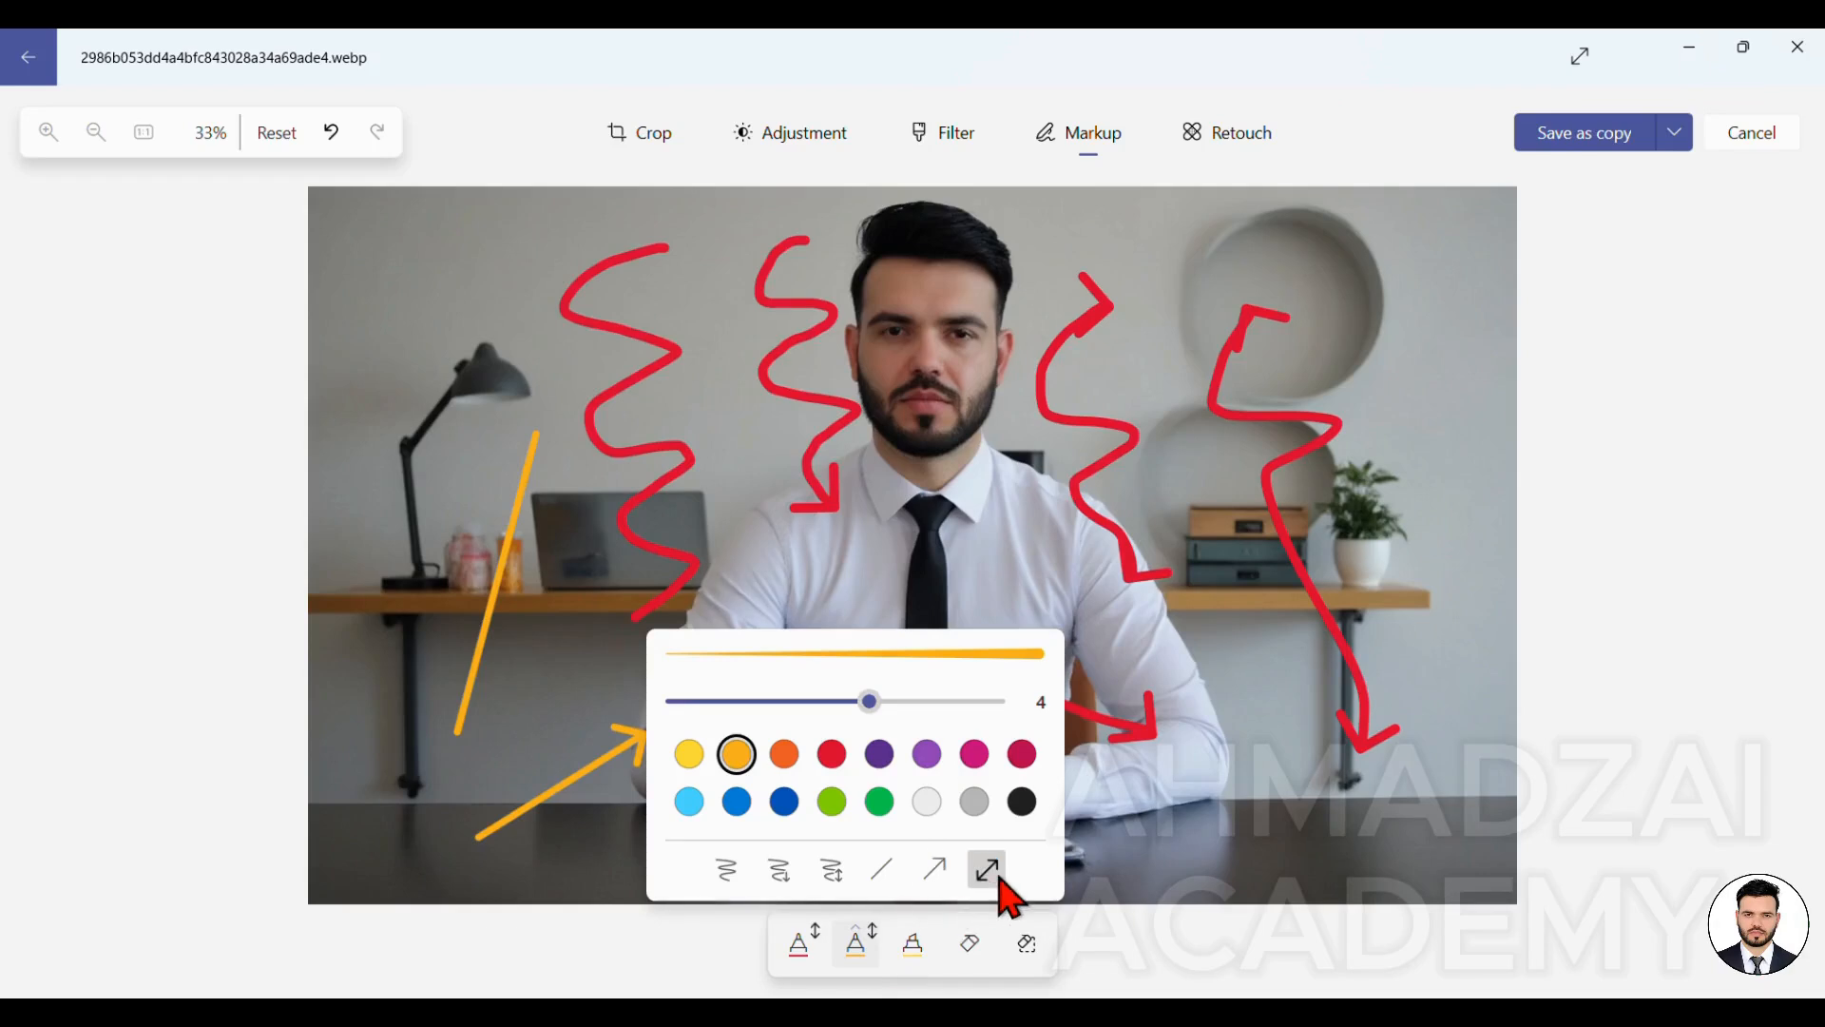
pyautogui.moveTo(1188, 654); pyautogui.dragTo(1261, 760)
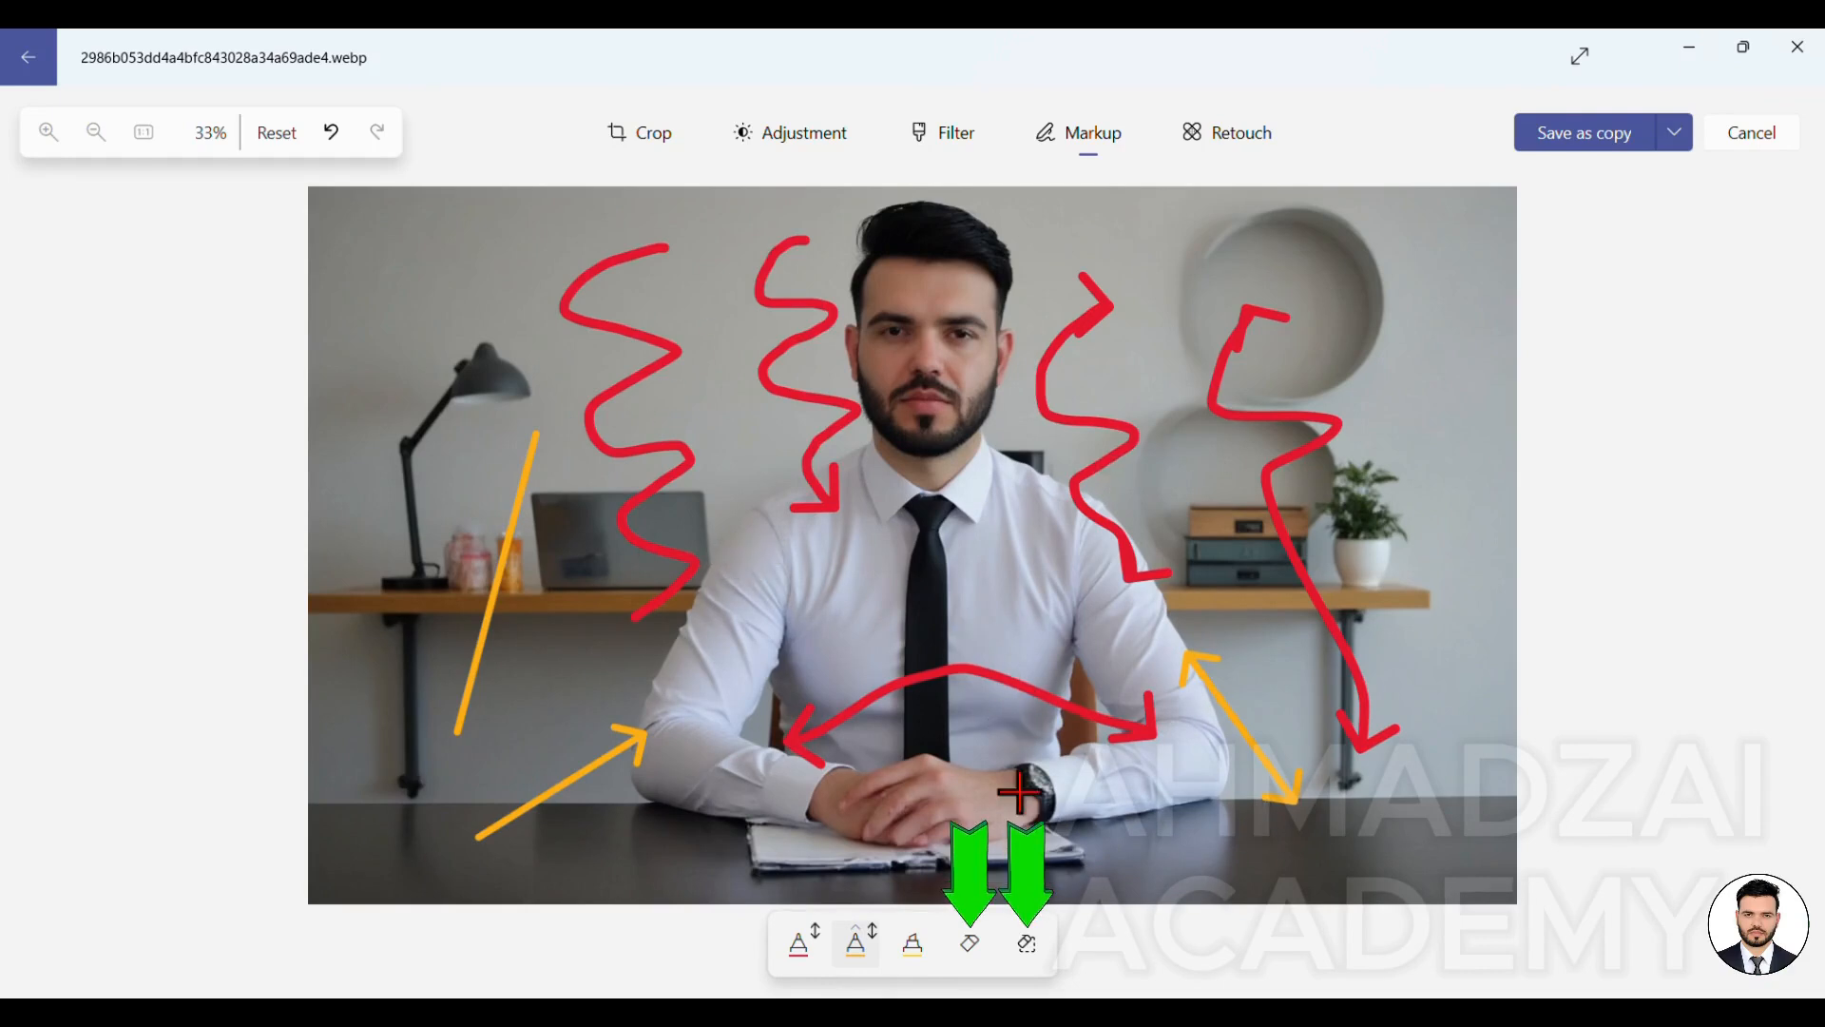
# Erase the three red double-arrow strokes individually, and clear all the remaining markup from the photo
pyautogui.click(974, 954)
pyautogui.click(1144, 742)
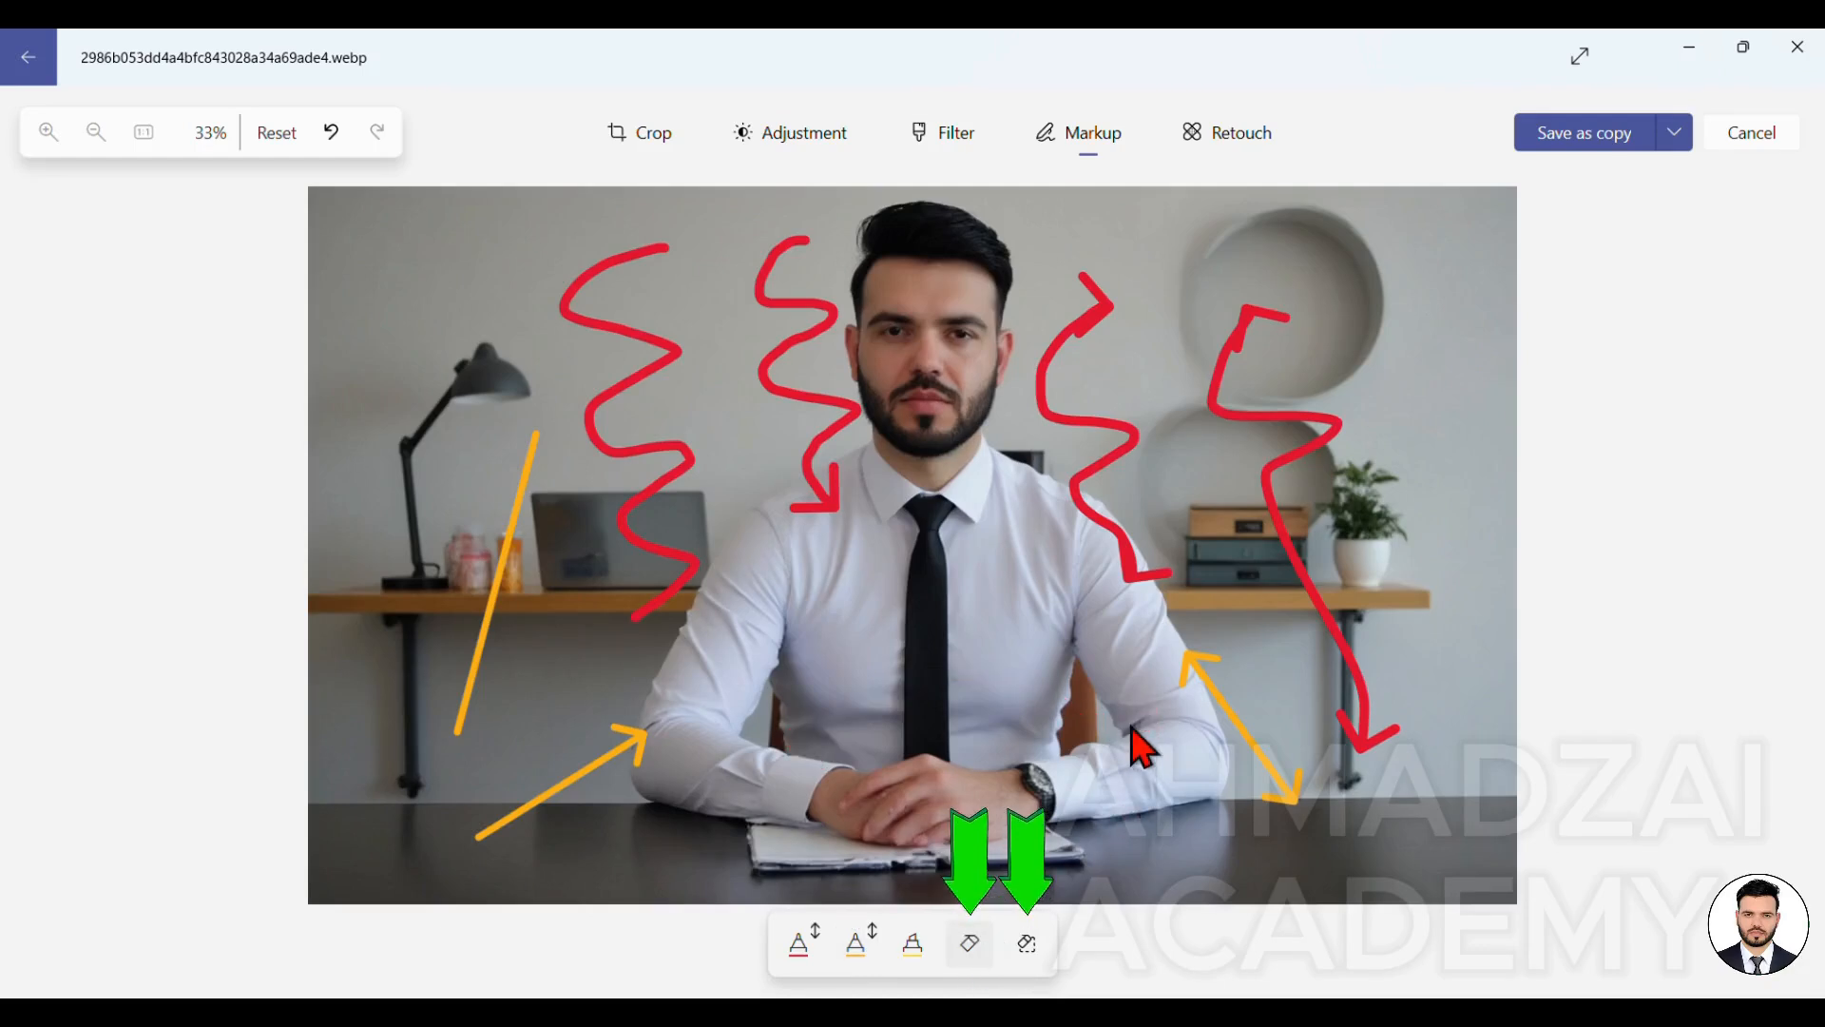
pyautogui.click(1151, 585)
pyautogui.click(1280, 522)
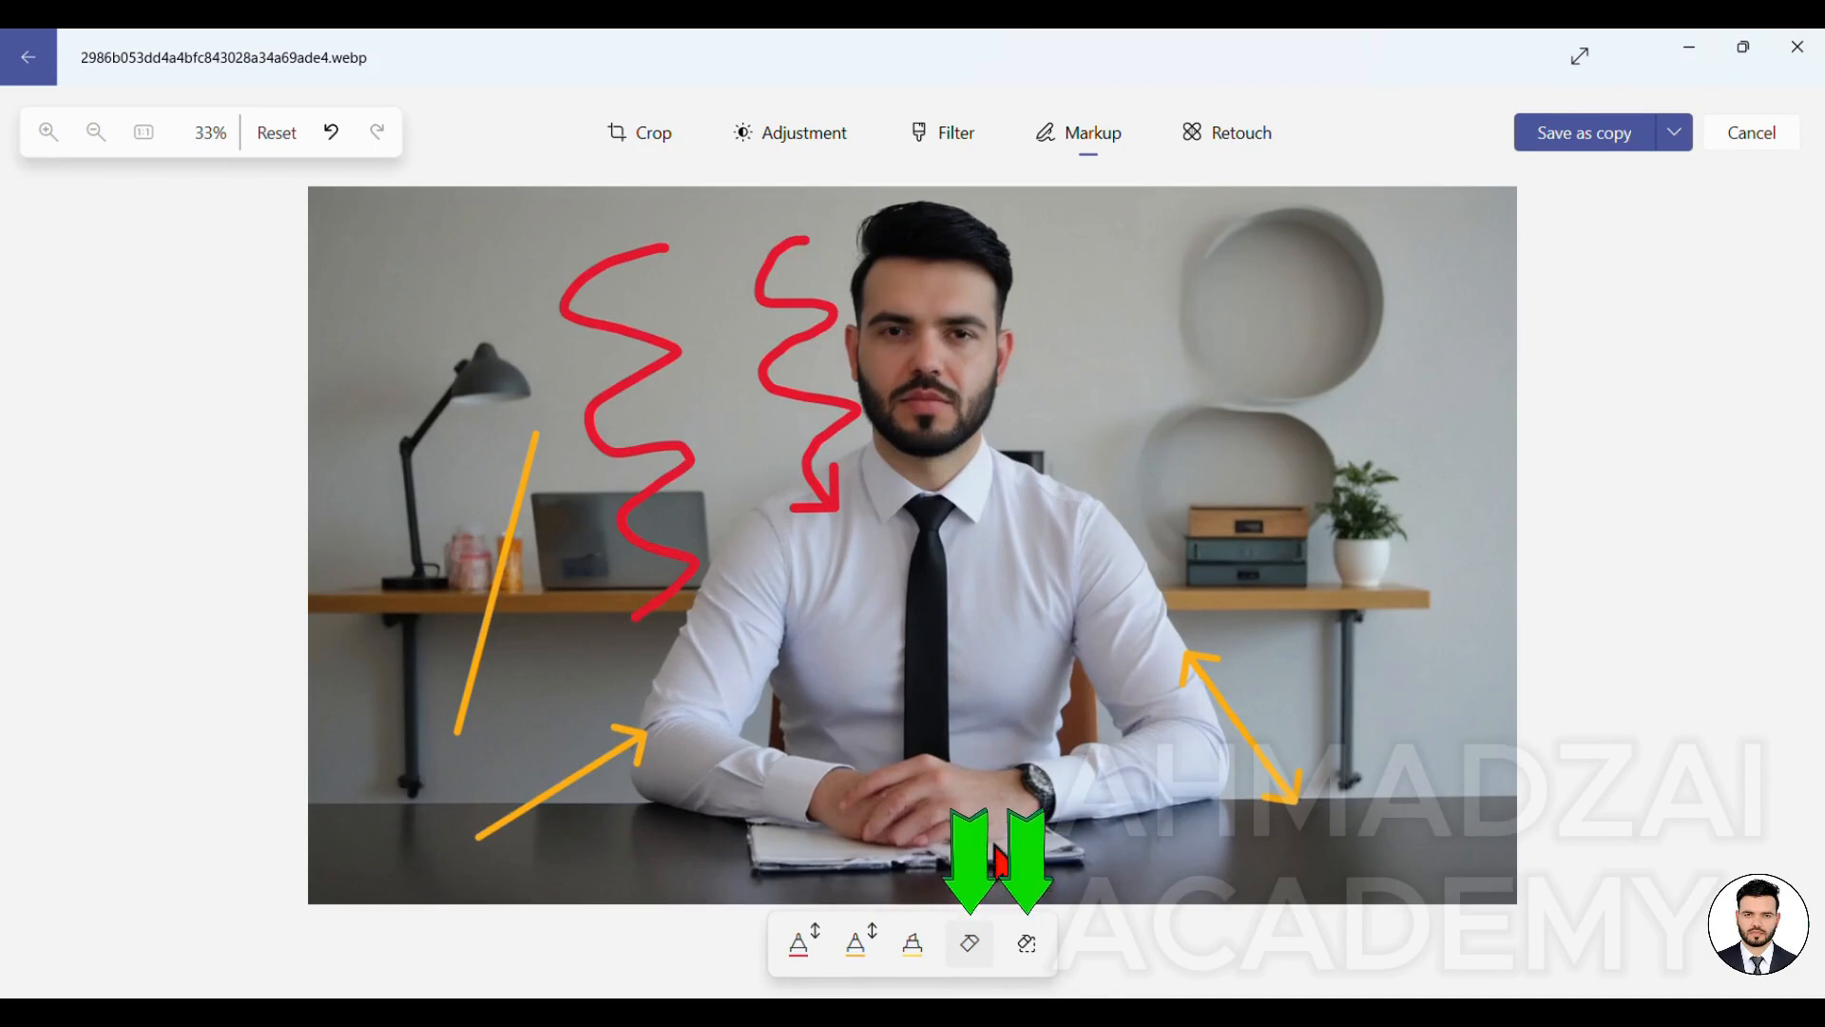
pyautogui.click(1026, 946)
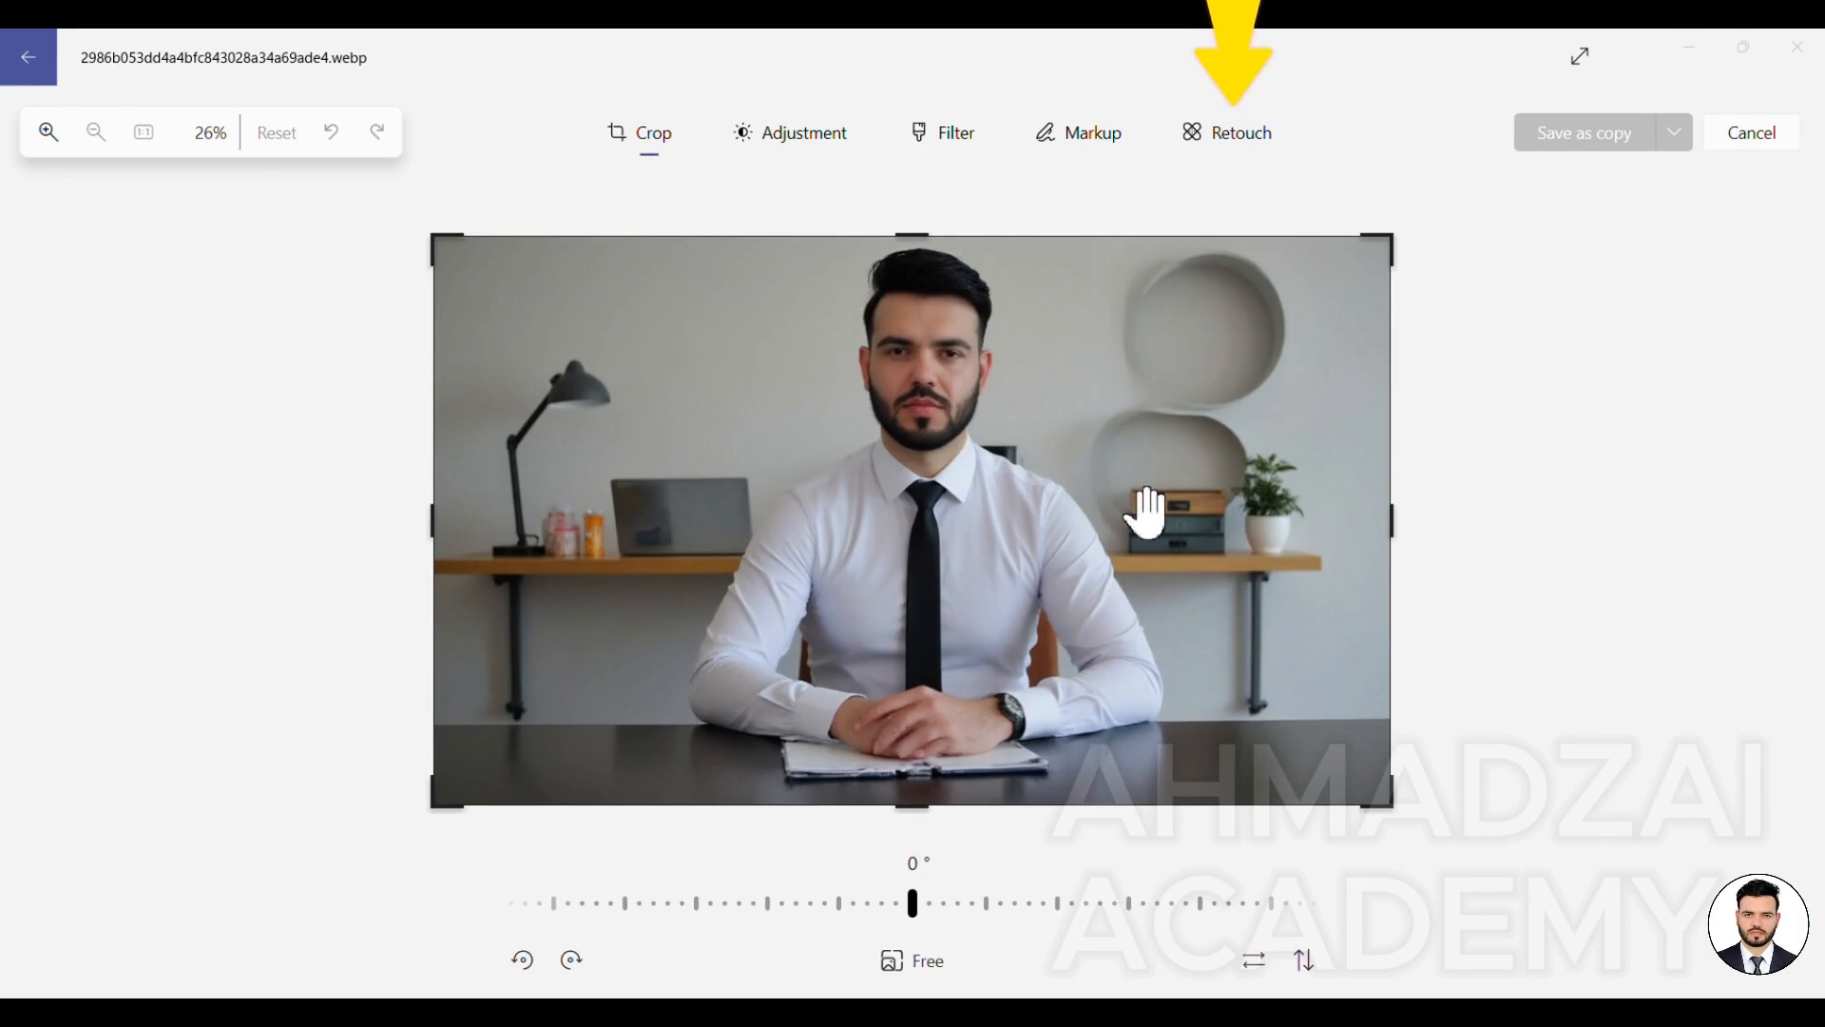
pyautogui.scroll(5, 1018, 407)
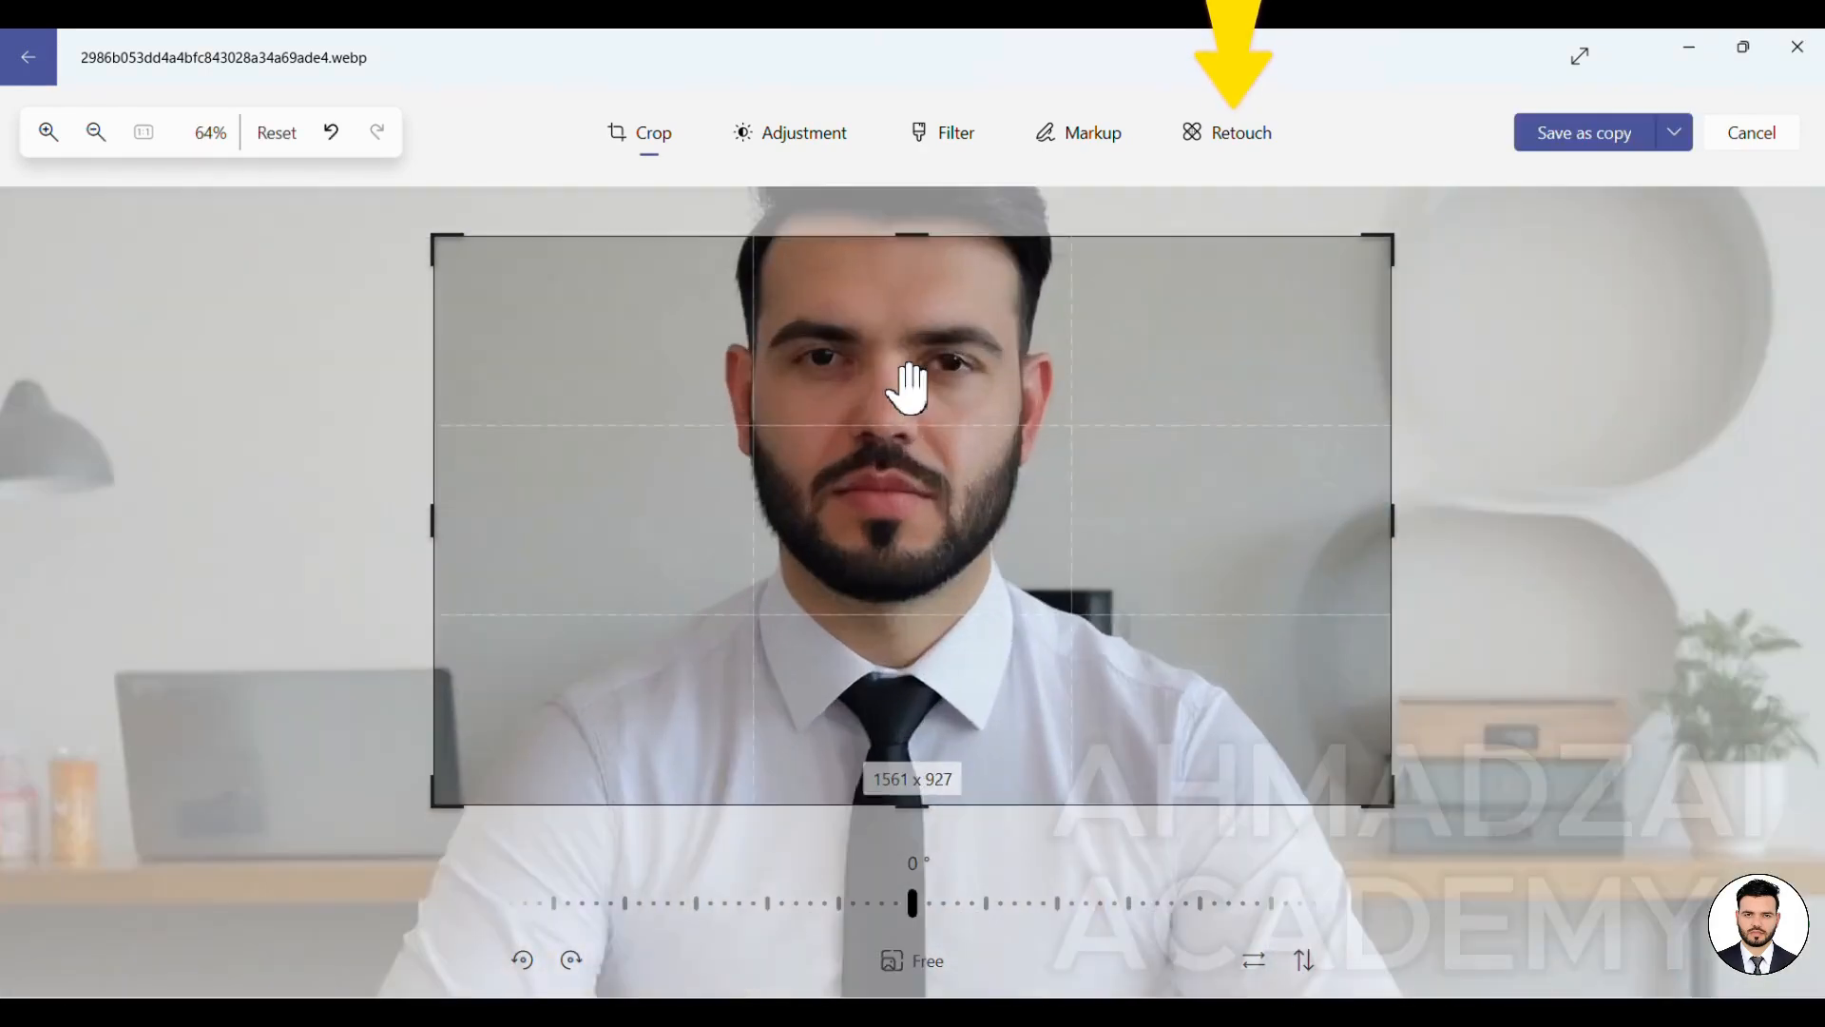
pyautogui.moveTo(908, 389); pyautogui.dragTo(929, 640)
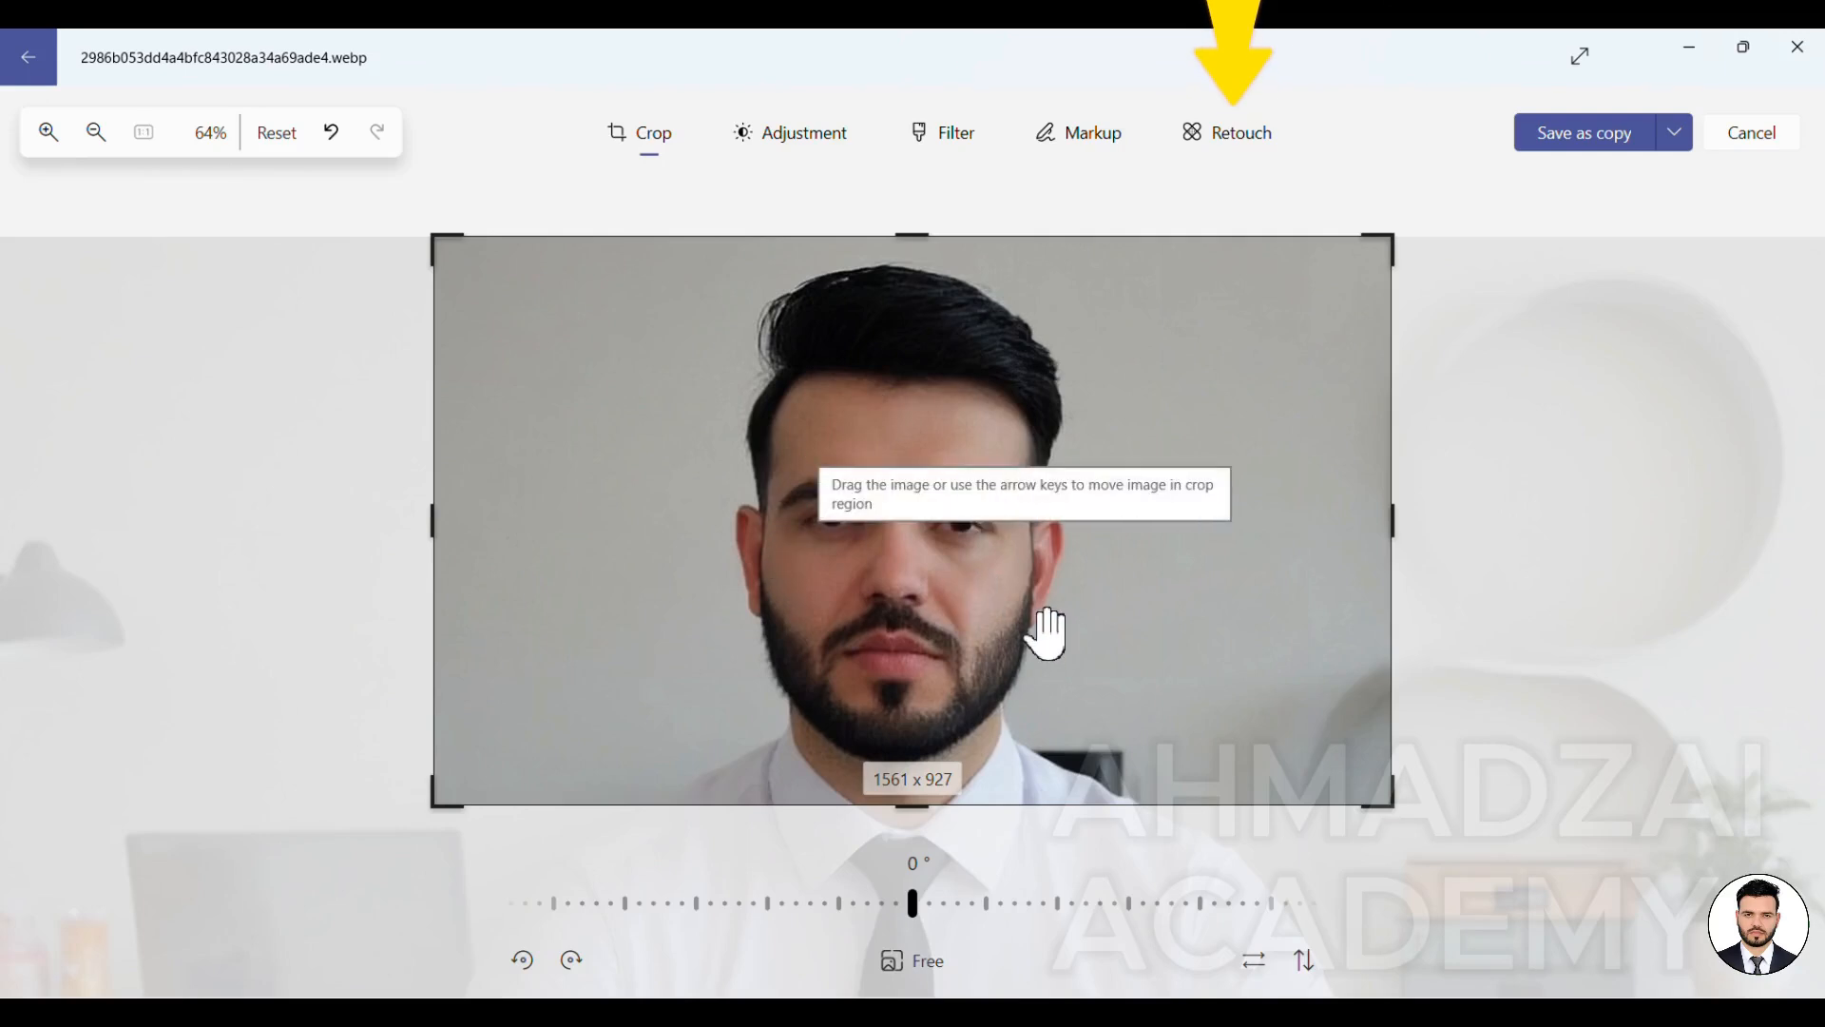
pyautogui.scroll(-4, 1066, 656)
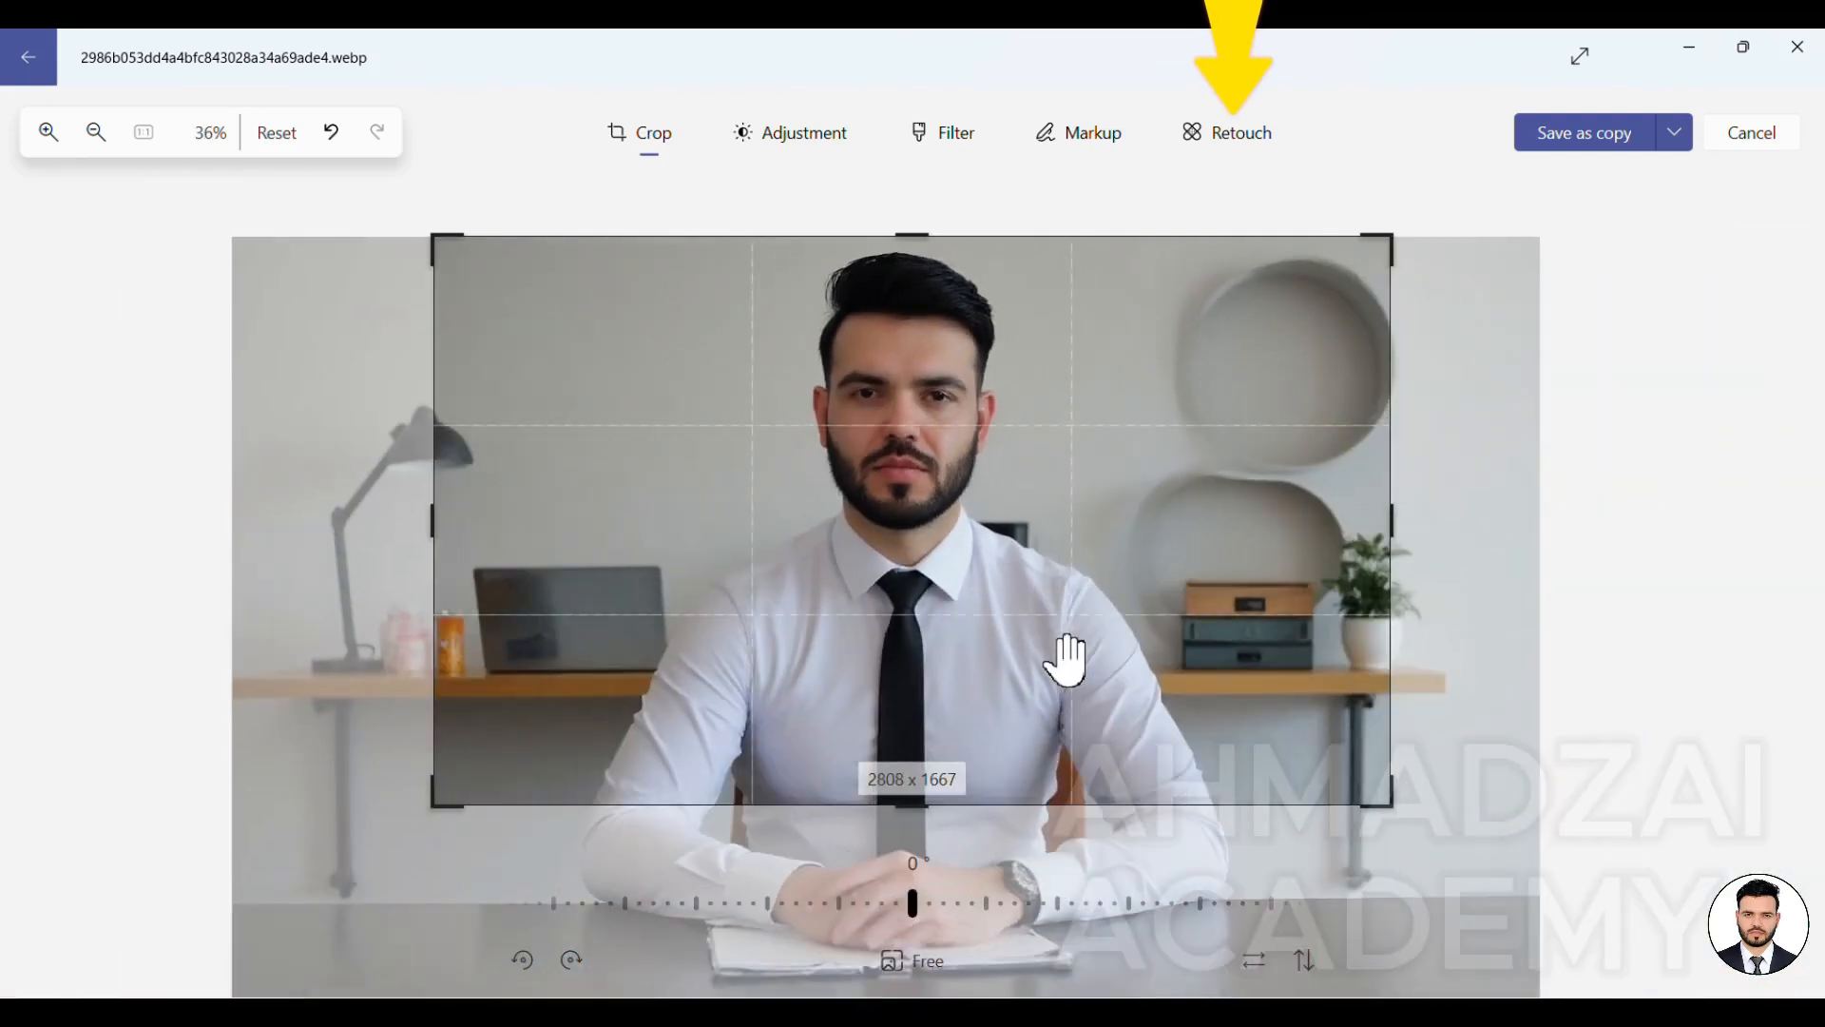
pyautogui.scroll(-2, 1065, 656)
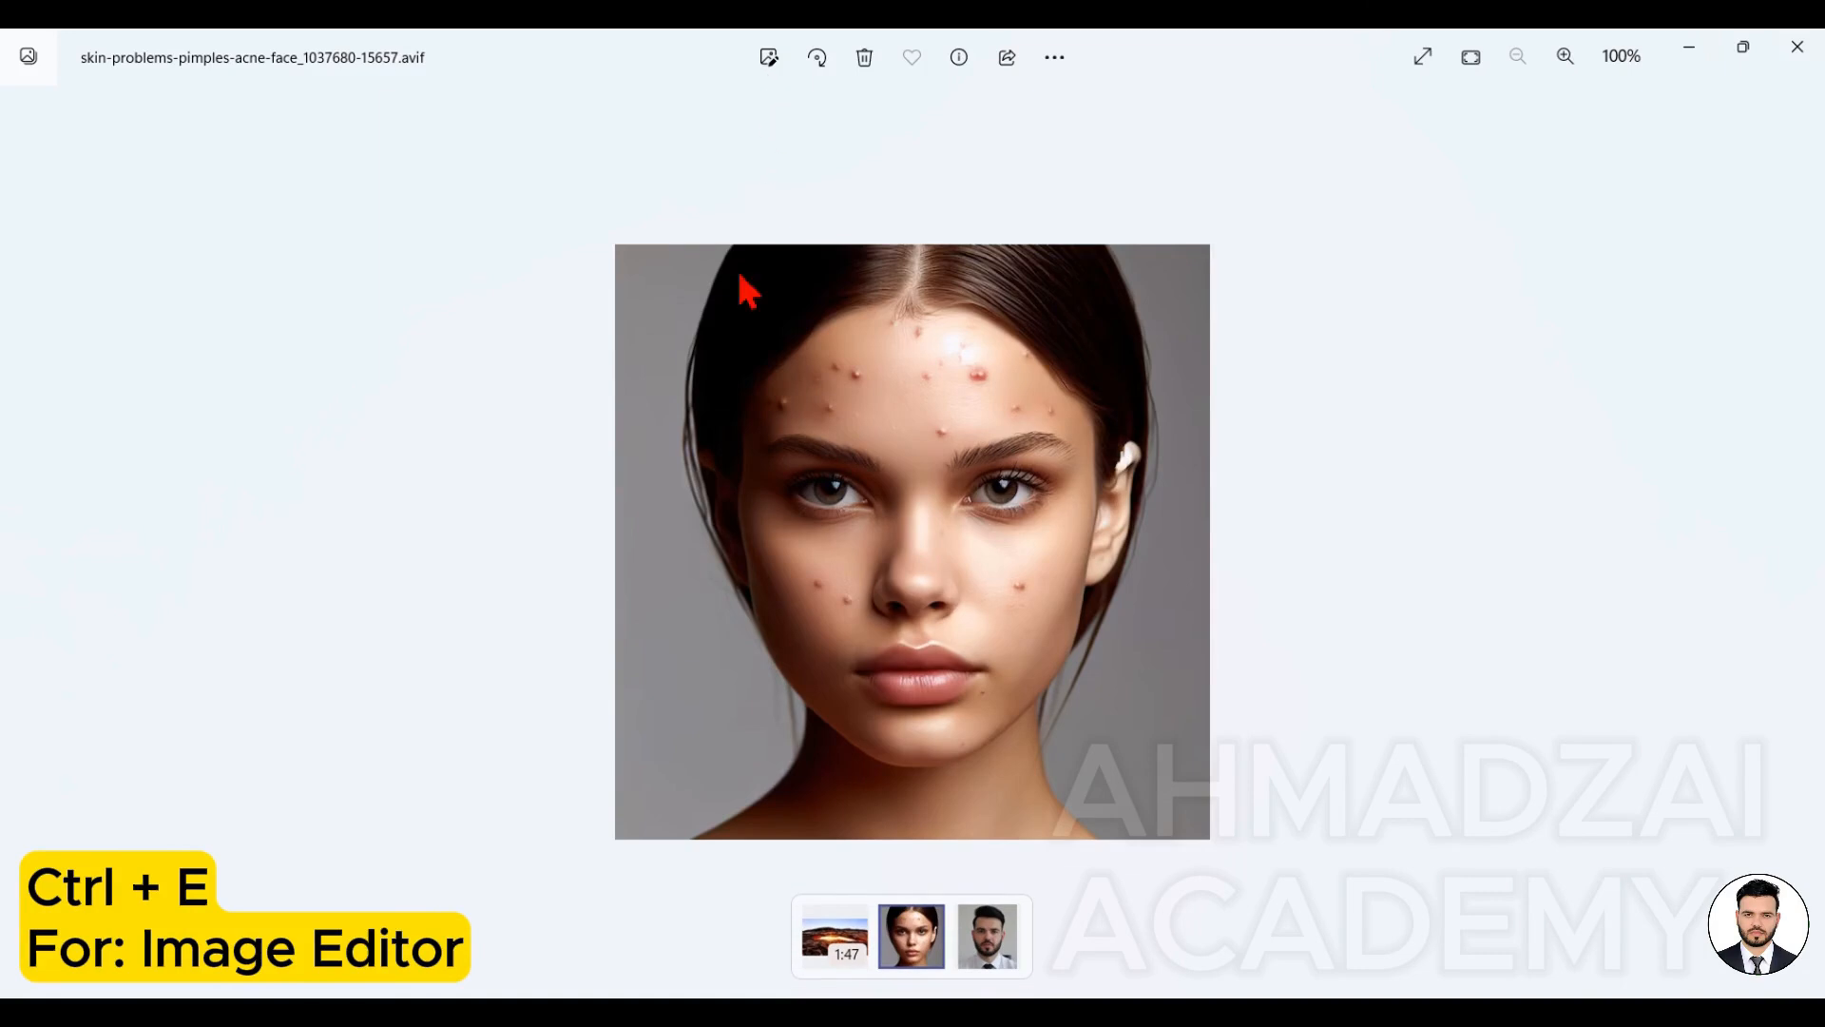
# Open the acne portrait in the image editor and retouch the blemishes on both cheeks using Spot fix at size 58
pyautogui.hotkey('ctrl', 'e')
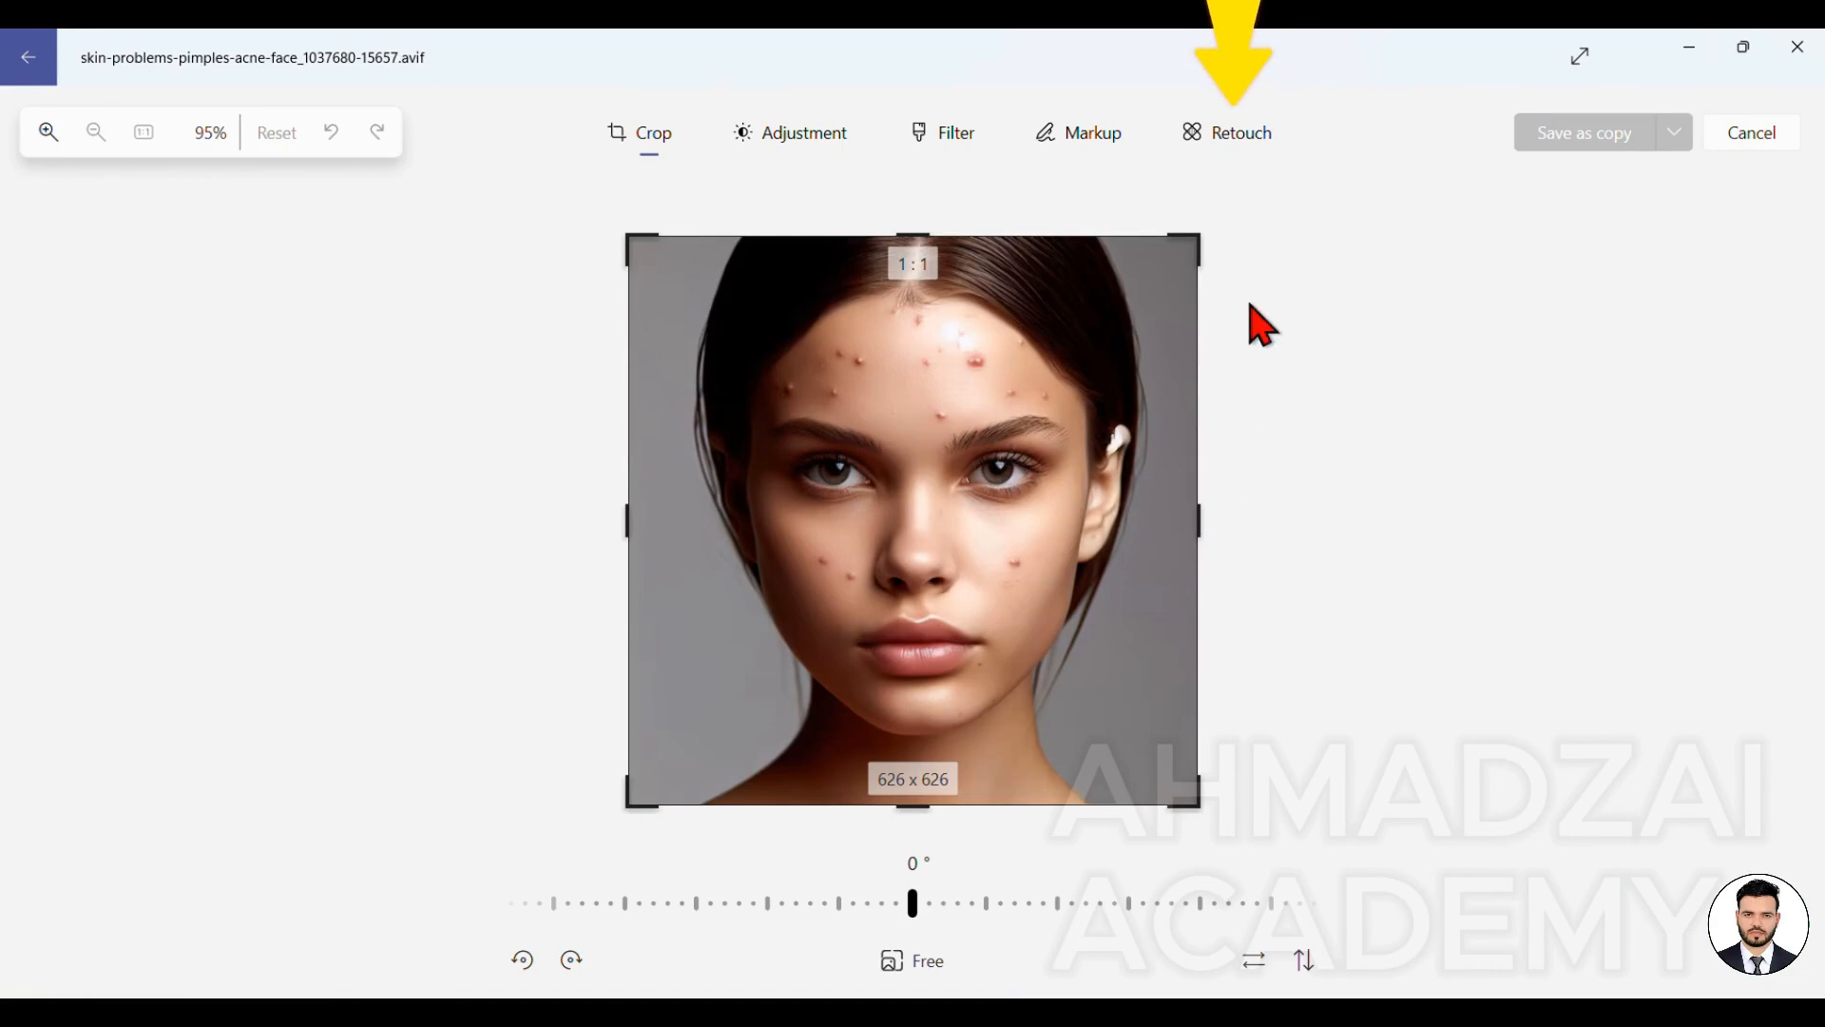
pyautogui.click(1236, 149)
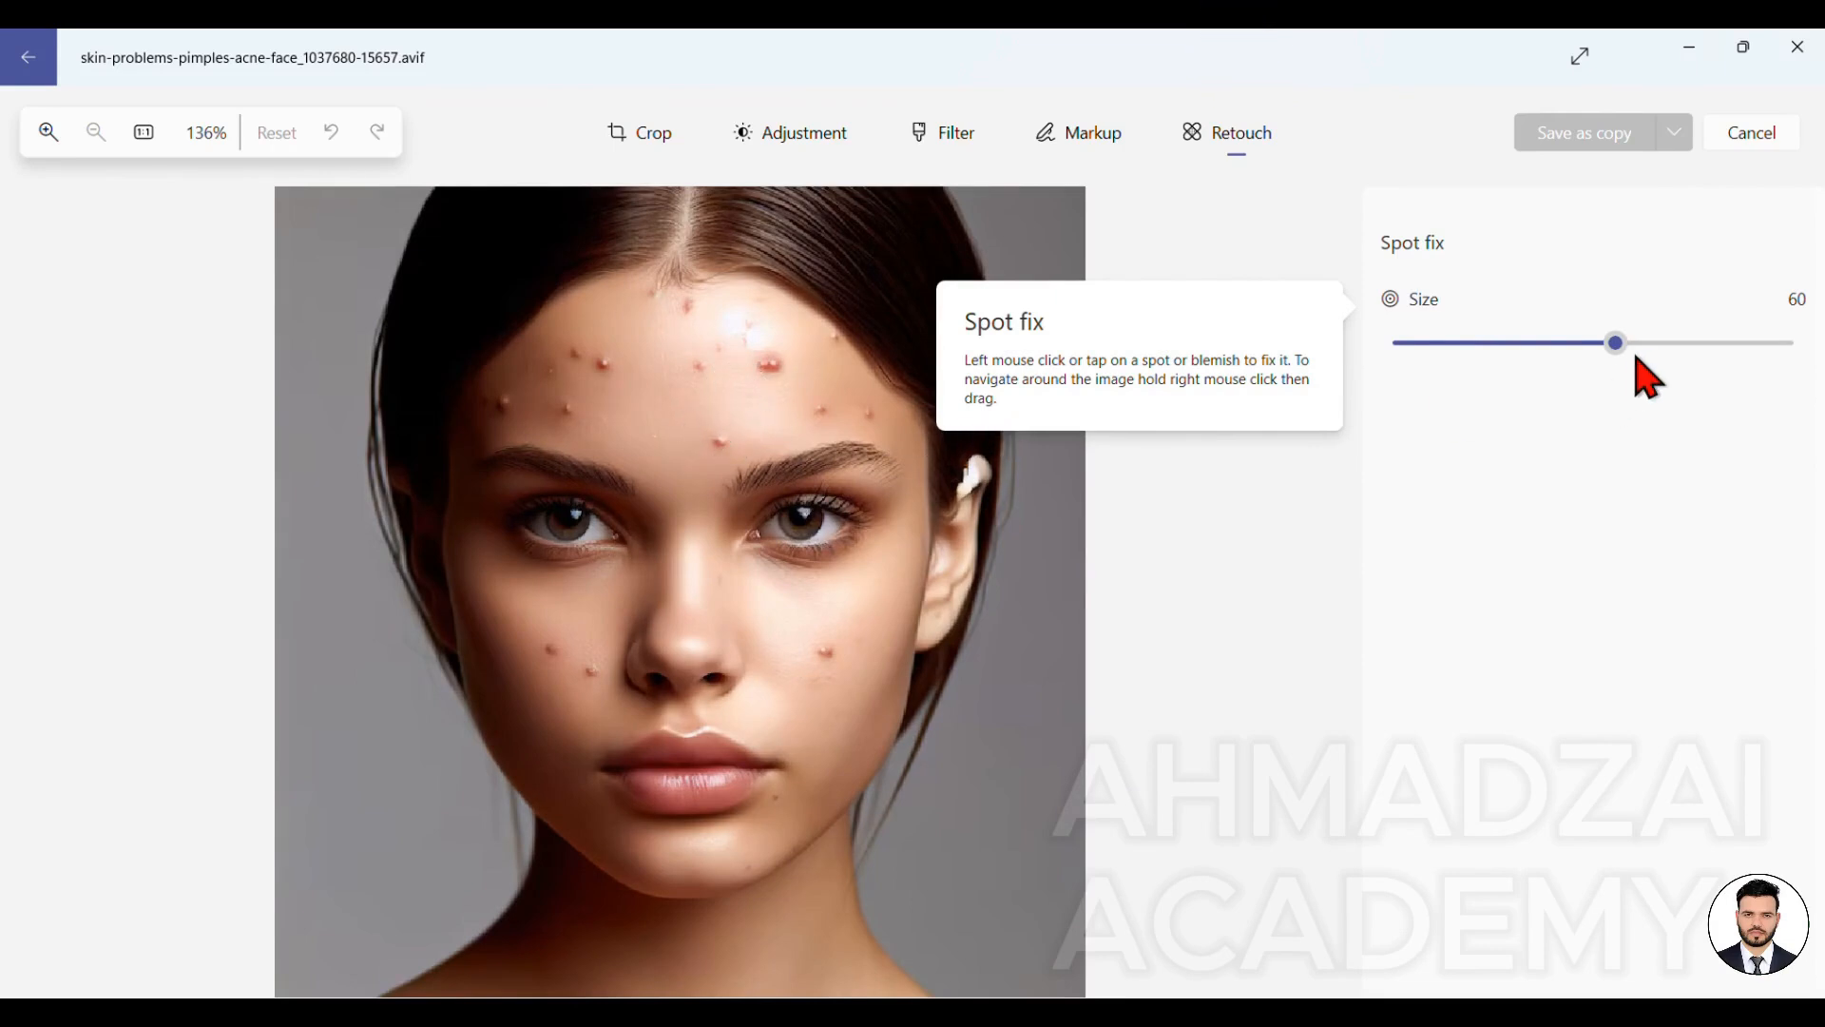
pyautogui.moveTo(1617, 348)
pyautogui.mouseDown()
pyautogui.moveTo(1781, 358)
pyautogui.moveTo(1528, 408)
pyautogui.moveTo(1563, 391)
pyautogui.moveTo(1785, 414)
pyautogui.moveTo(1414, 415)
pyautogui.moveTo(1818, 427)
pyautogui.moveTo(1698, 440)
pyautogui.moveTo(1622, 423)
pyautogui.mouseUp()
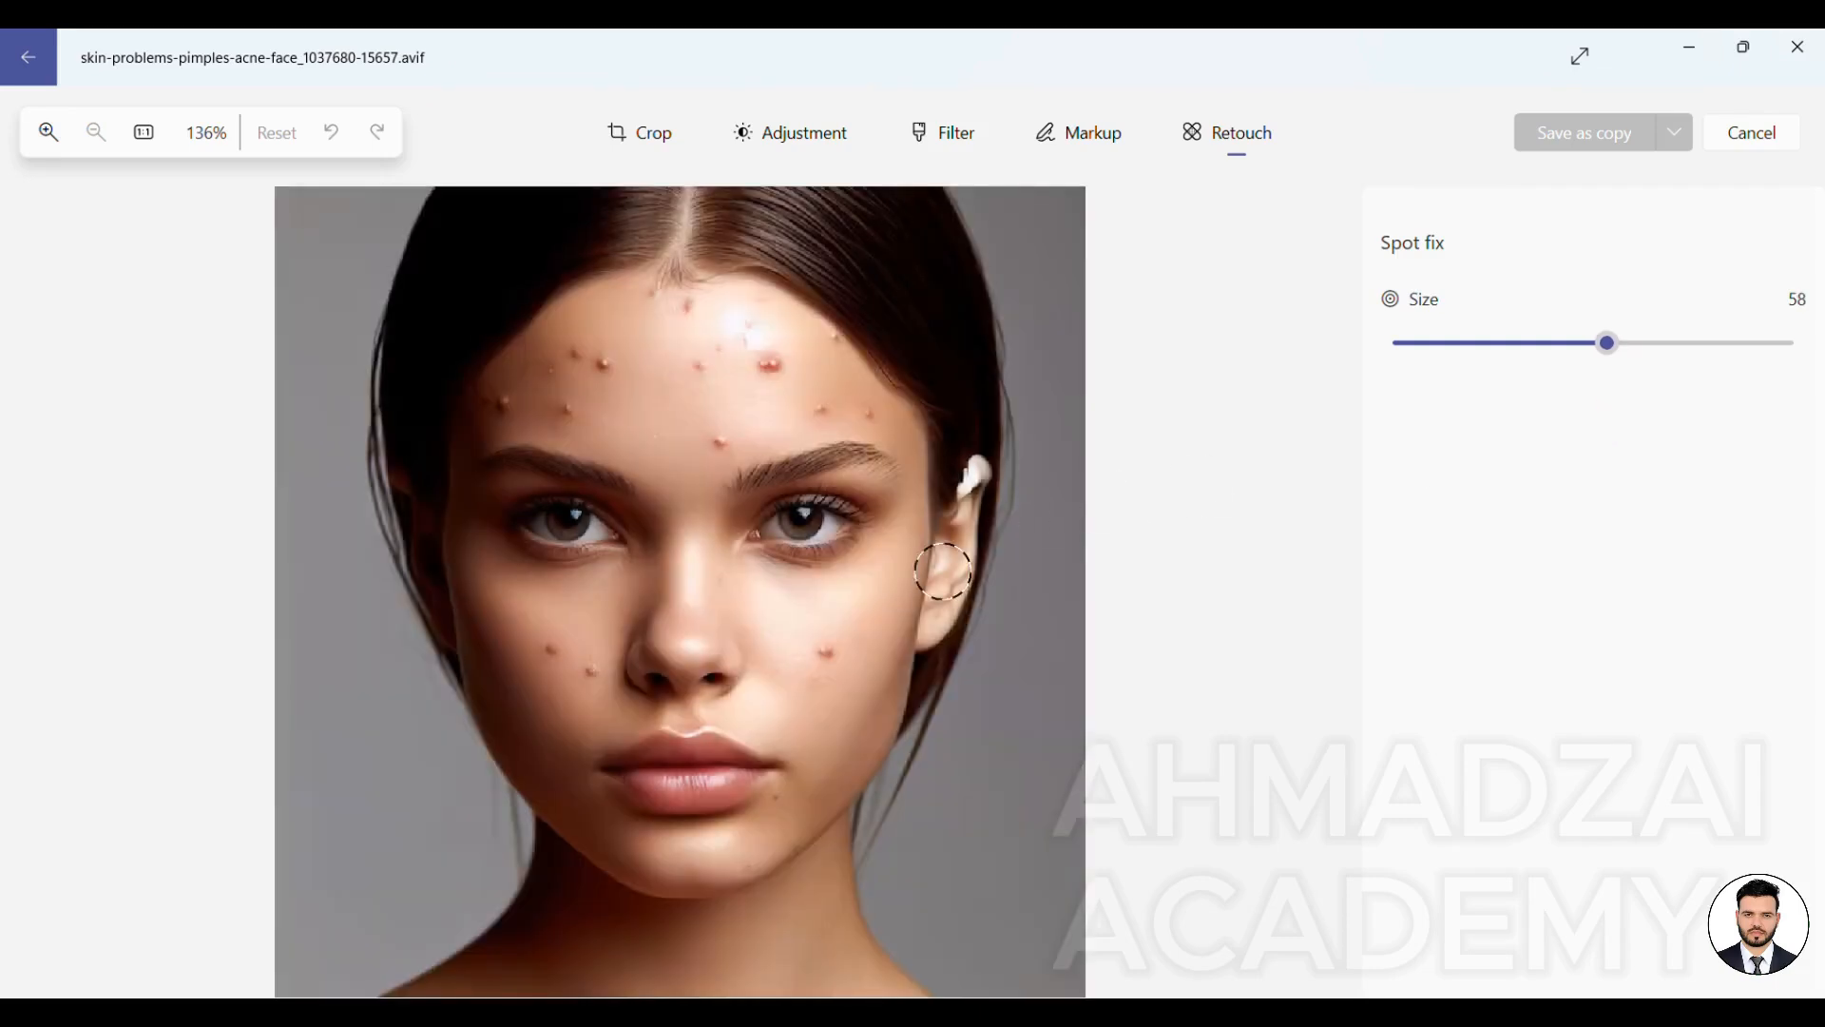
pyautogui.click(829, 656)
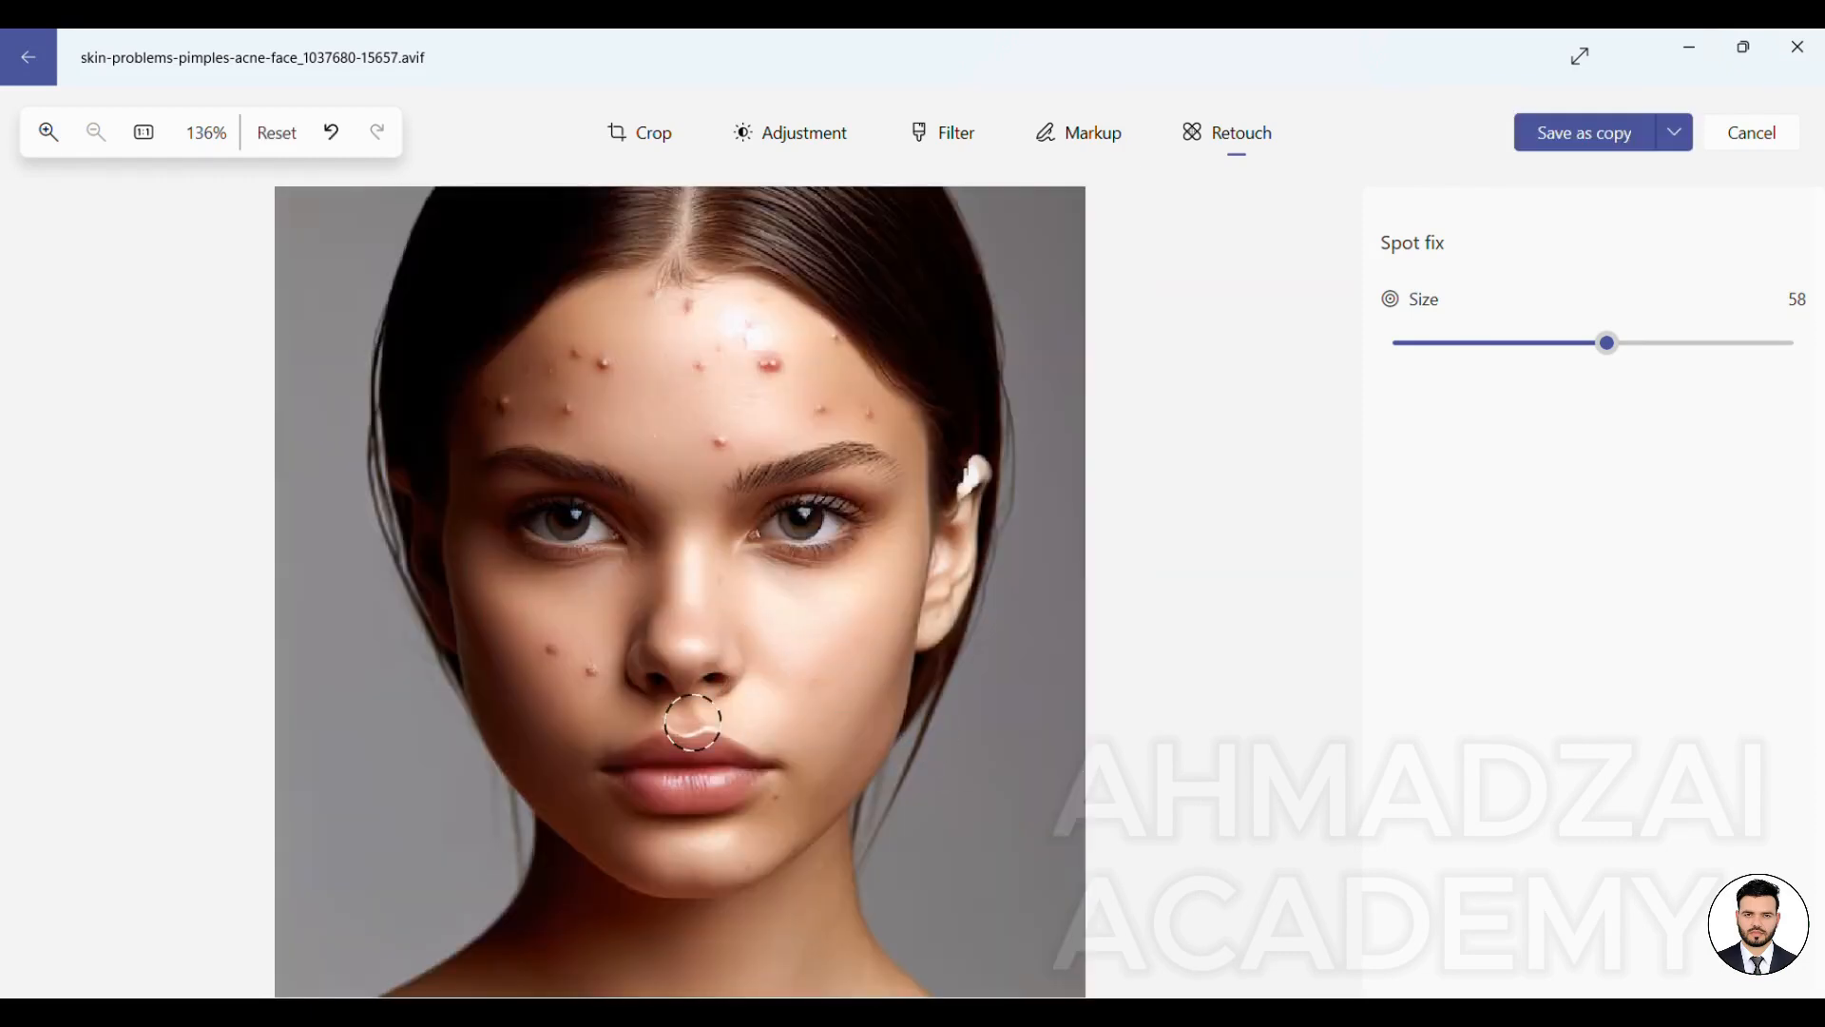
pyautogui.click(591, 672)
pyautogui.click(549, 647)
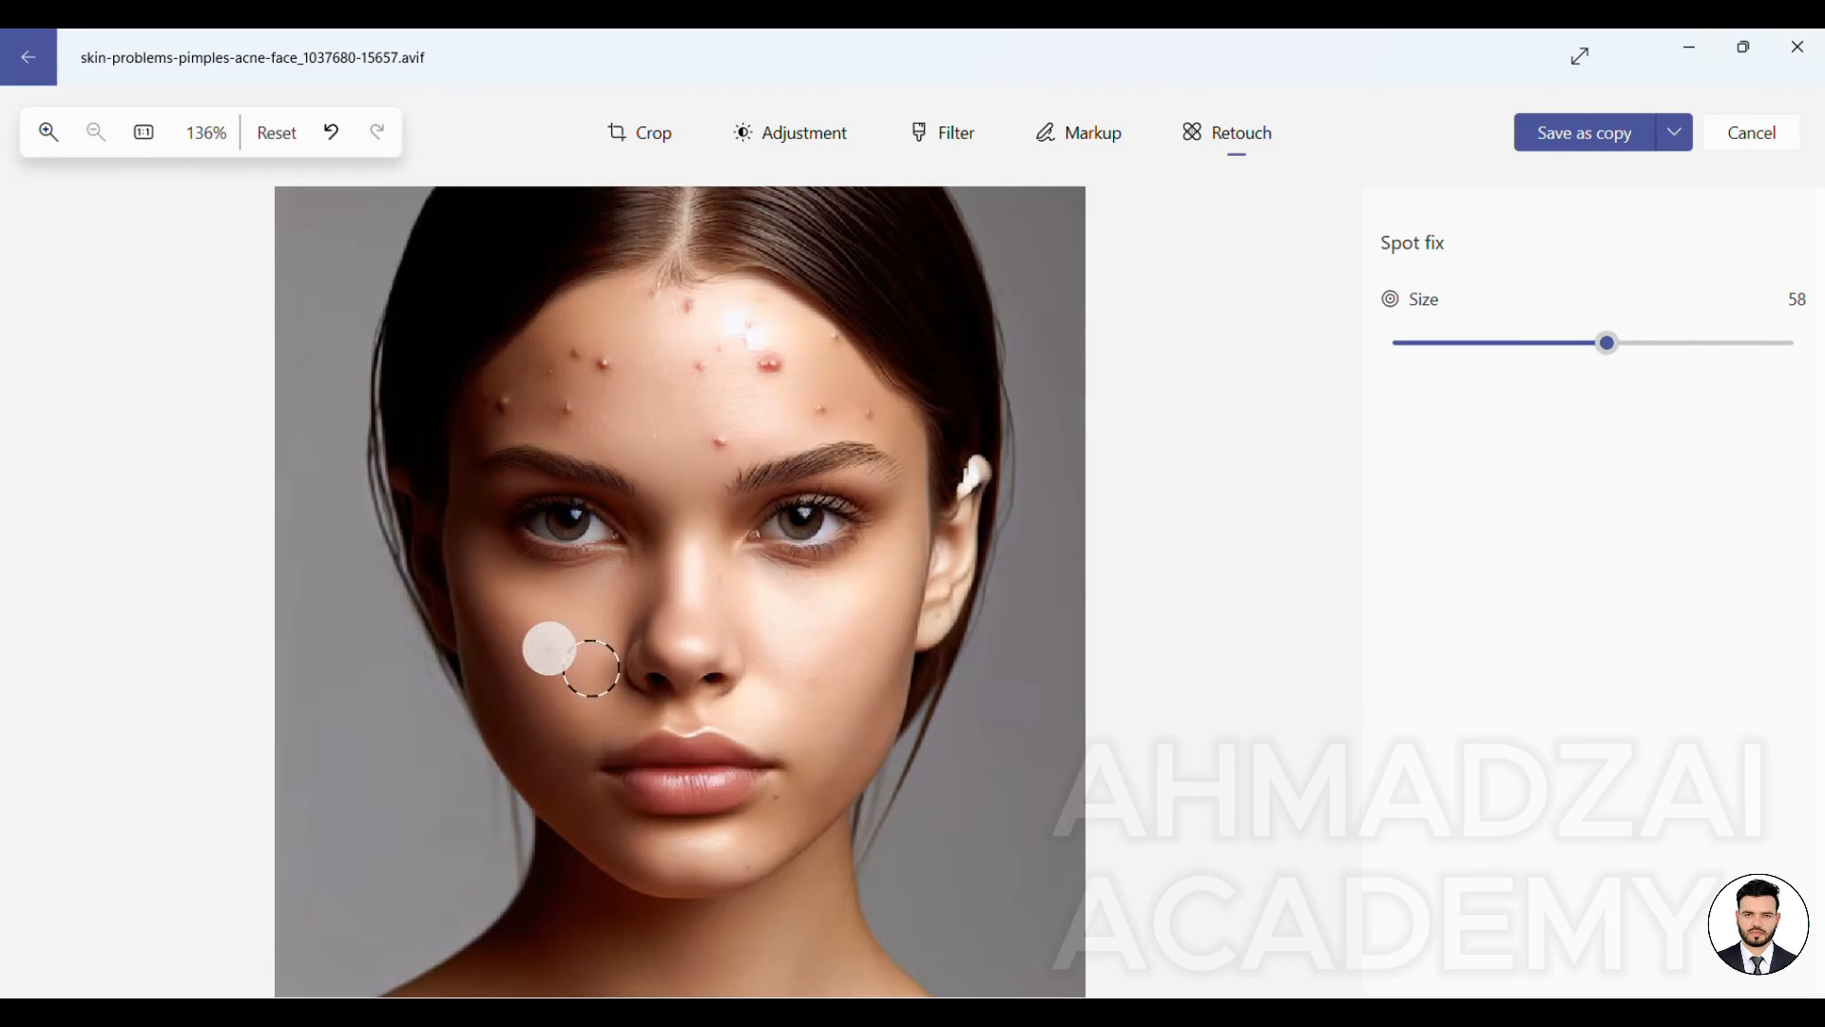
# Retouch the blemishes across the middle and both sides of the forehead using Spot fix at size 58
pyautogui.click(720, 436)
pyautogui.click(699, 367)
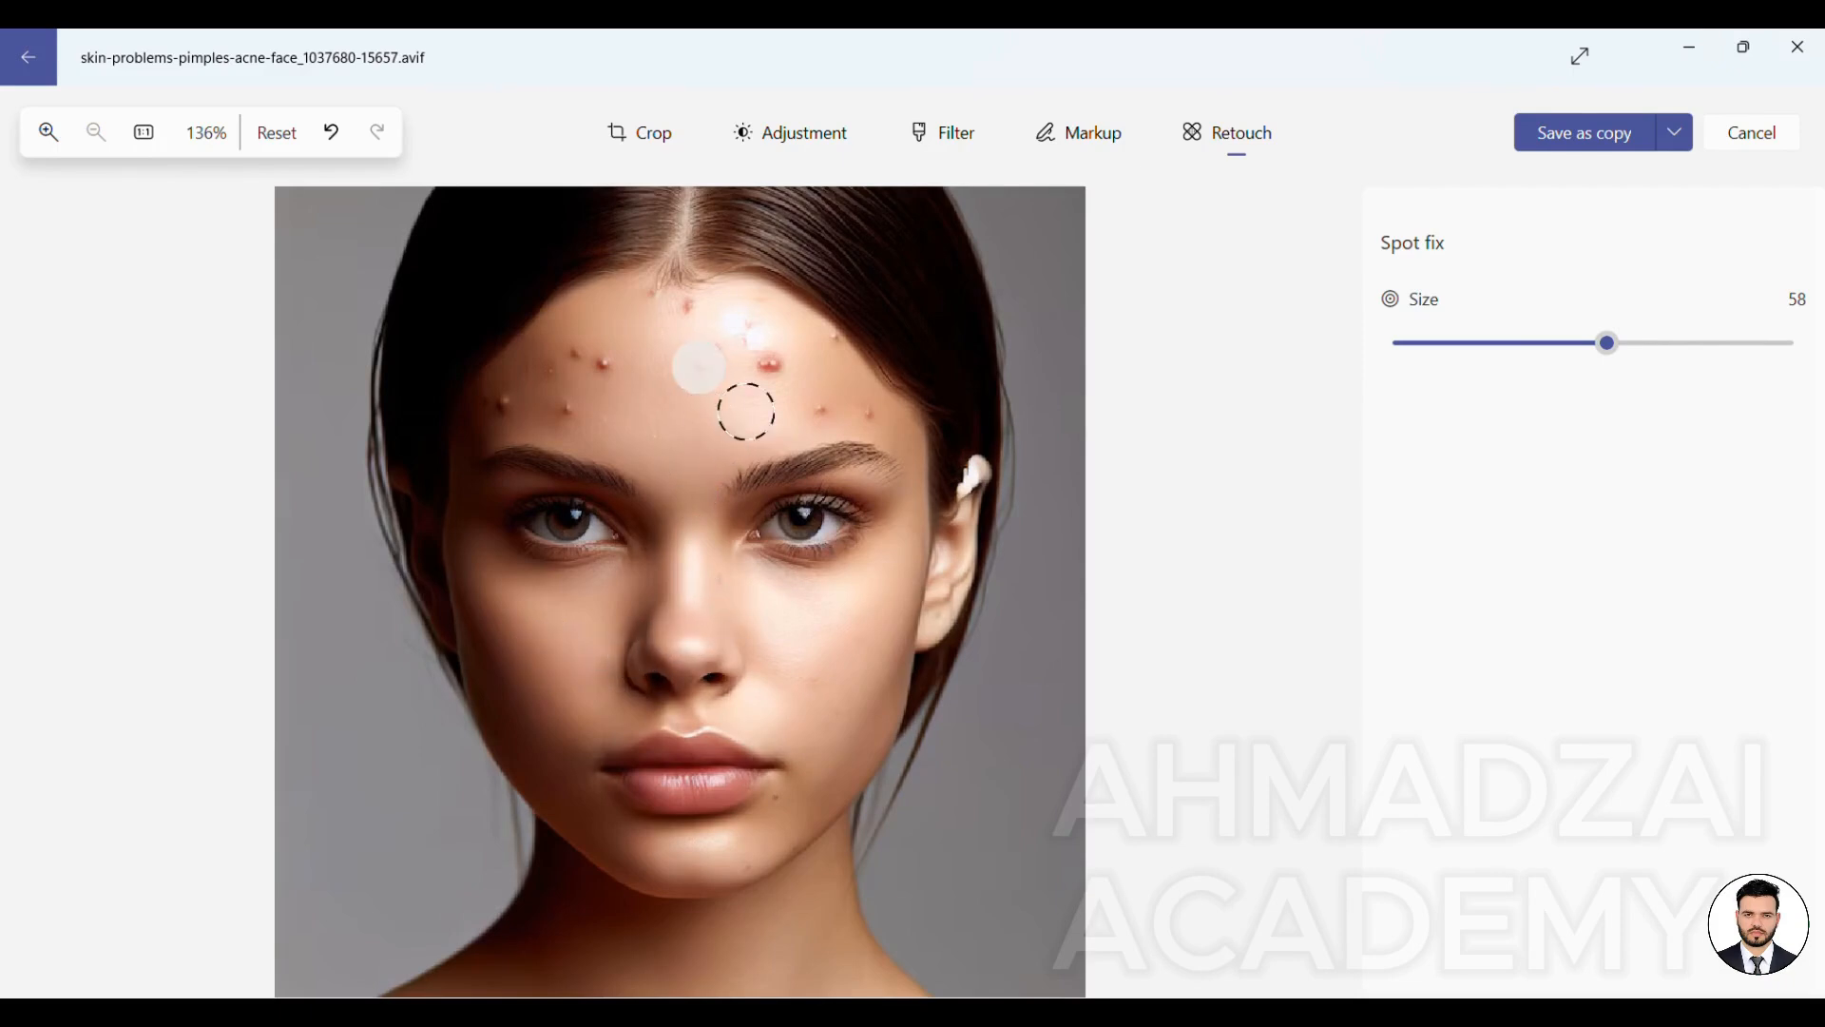
pyautogui.click(770, 364)
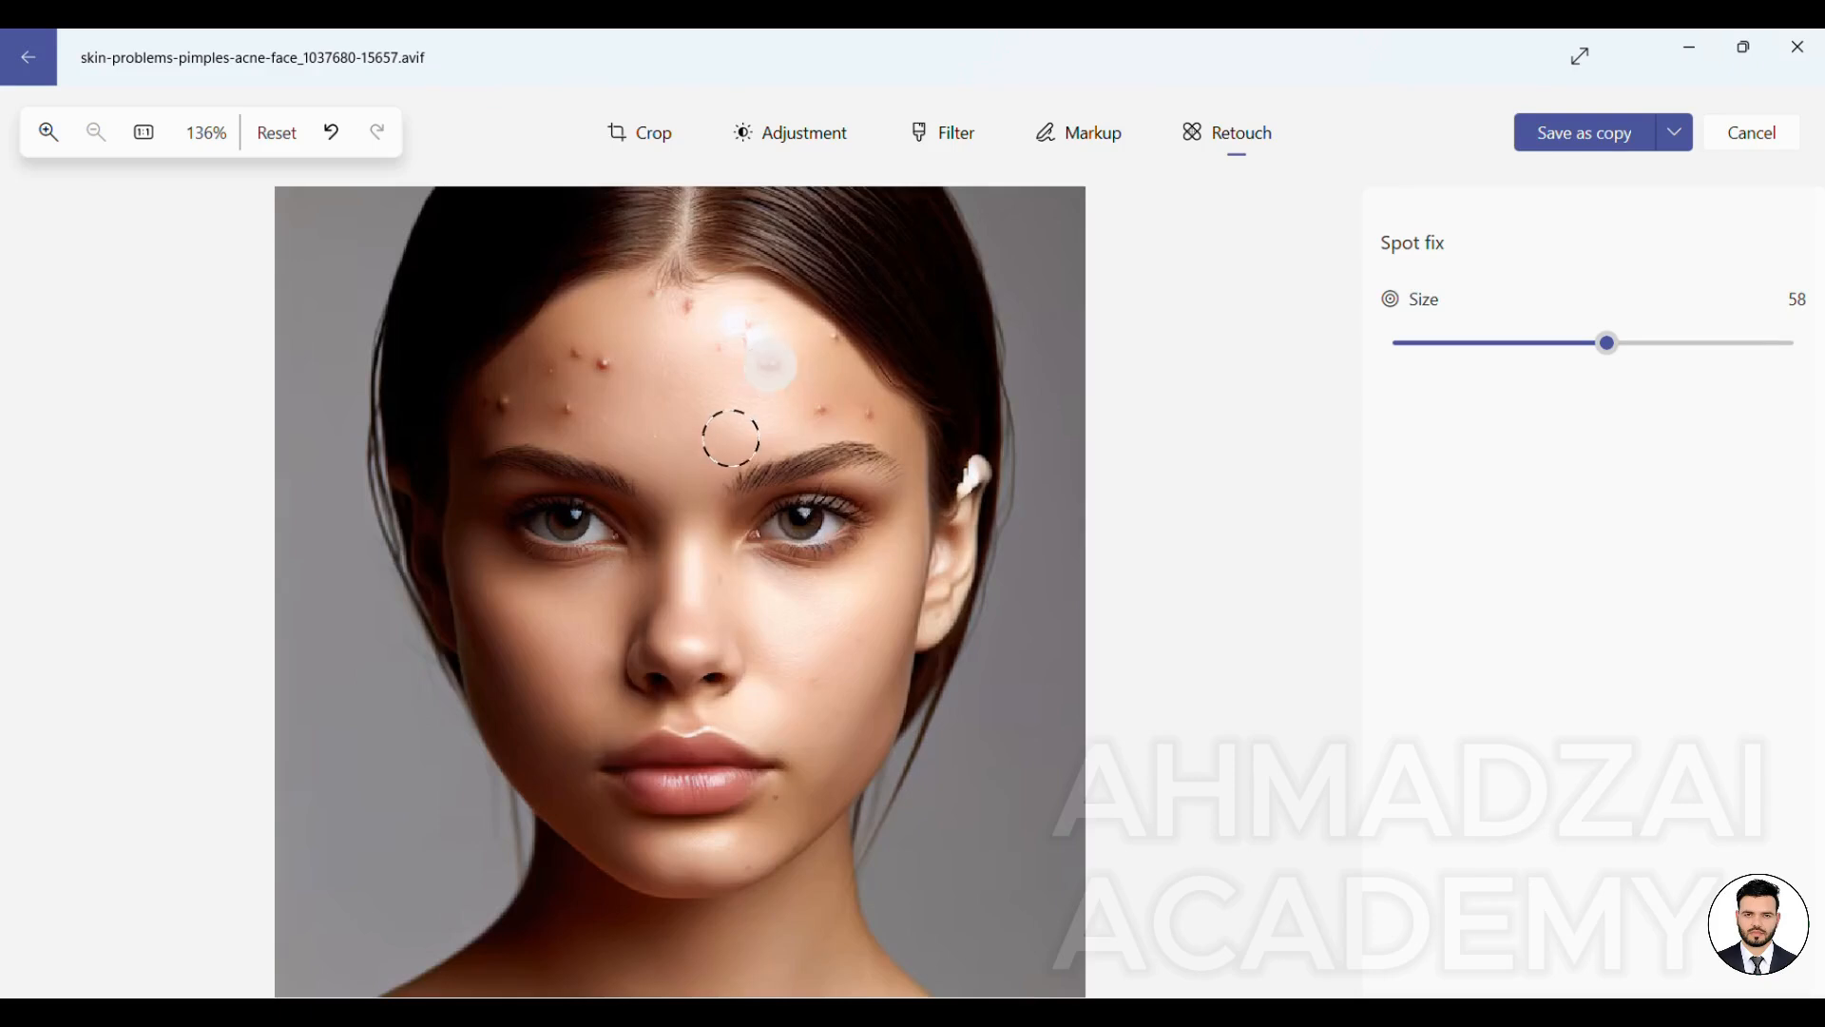
pyautogui.click(820, 400)
pyautogui.click(866, 408)
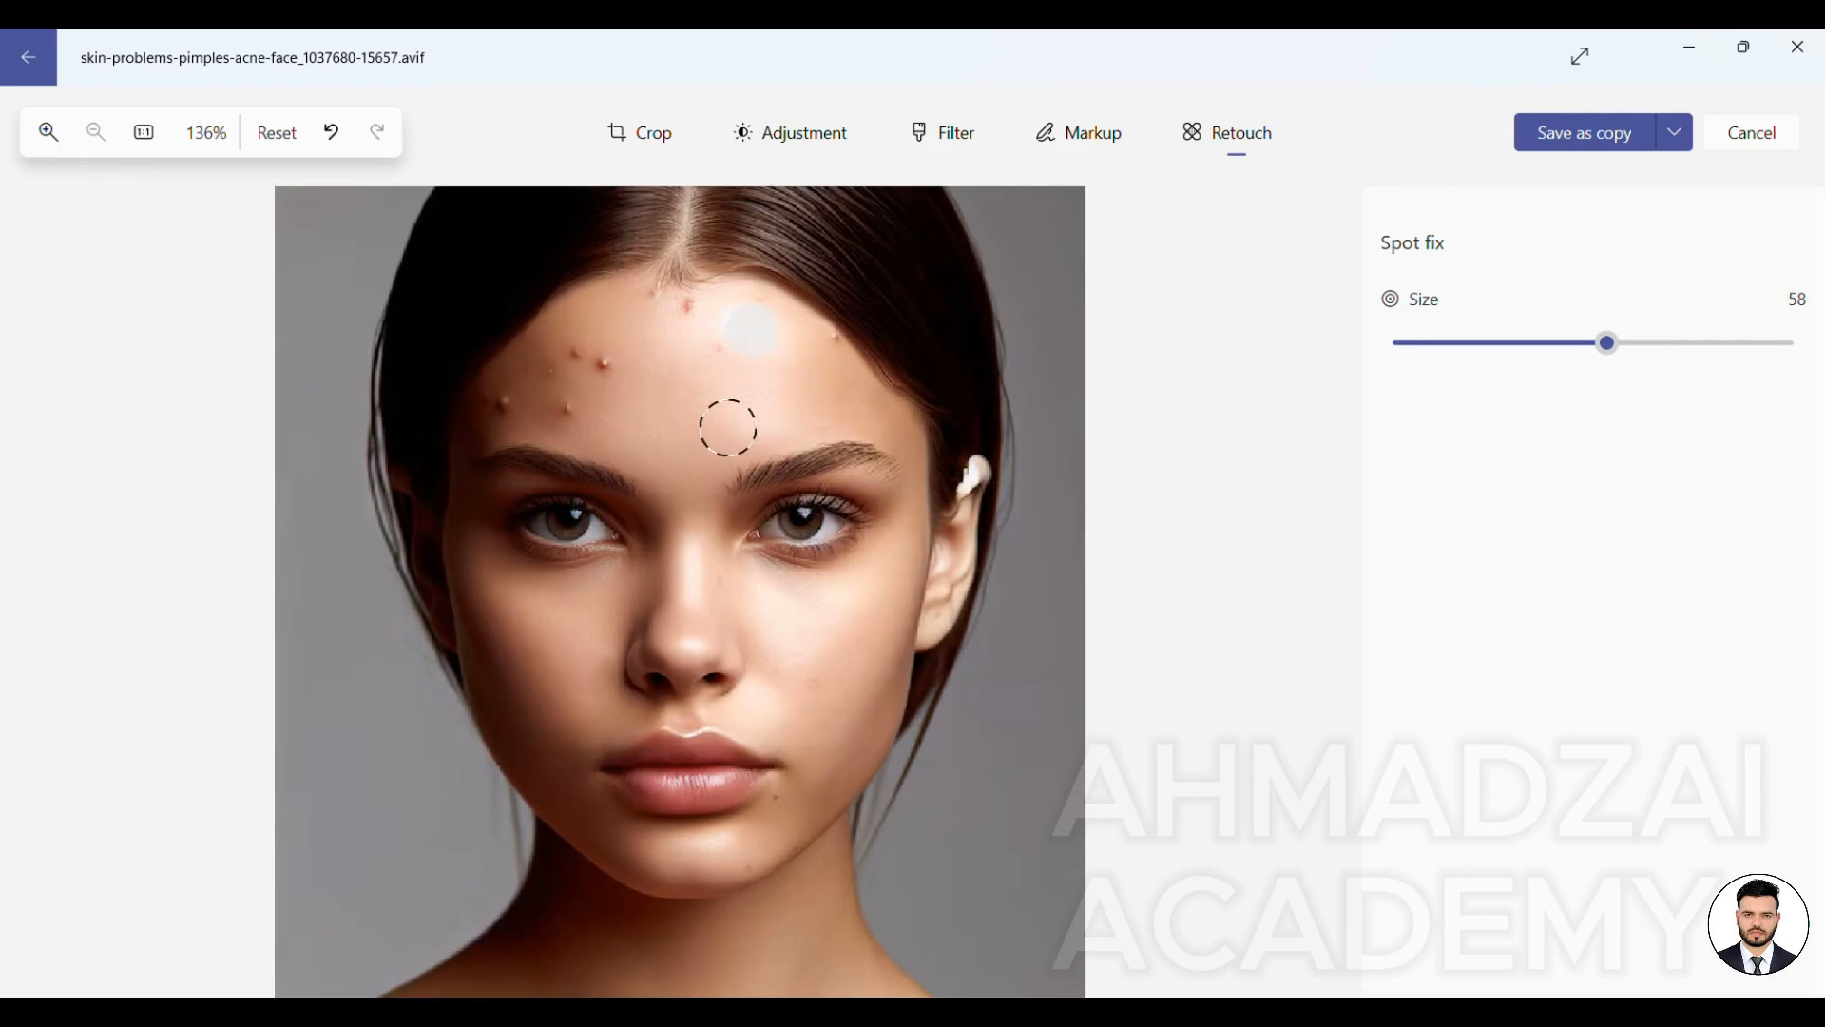
pyautogui.click(609, 362)
pyautogui.click(577, 354)
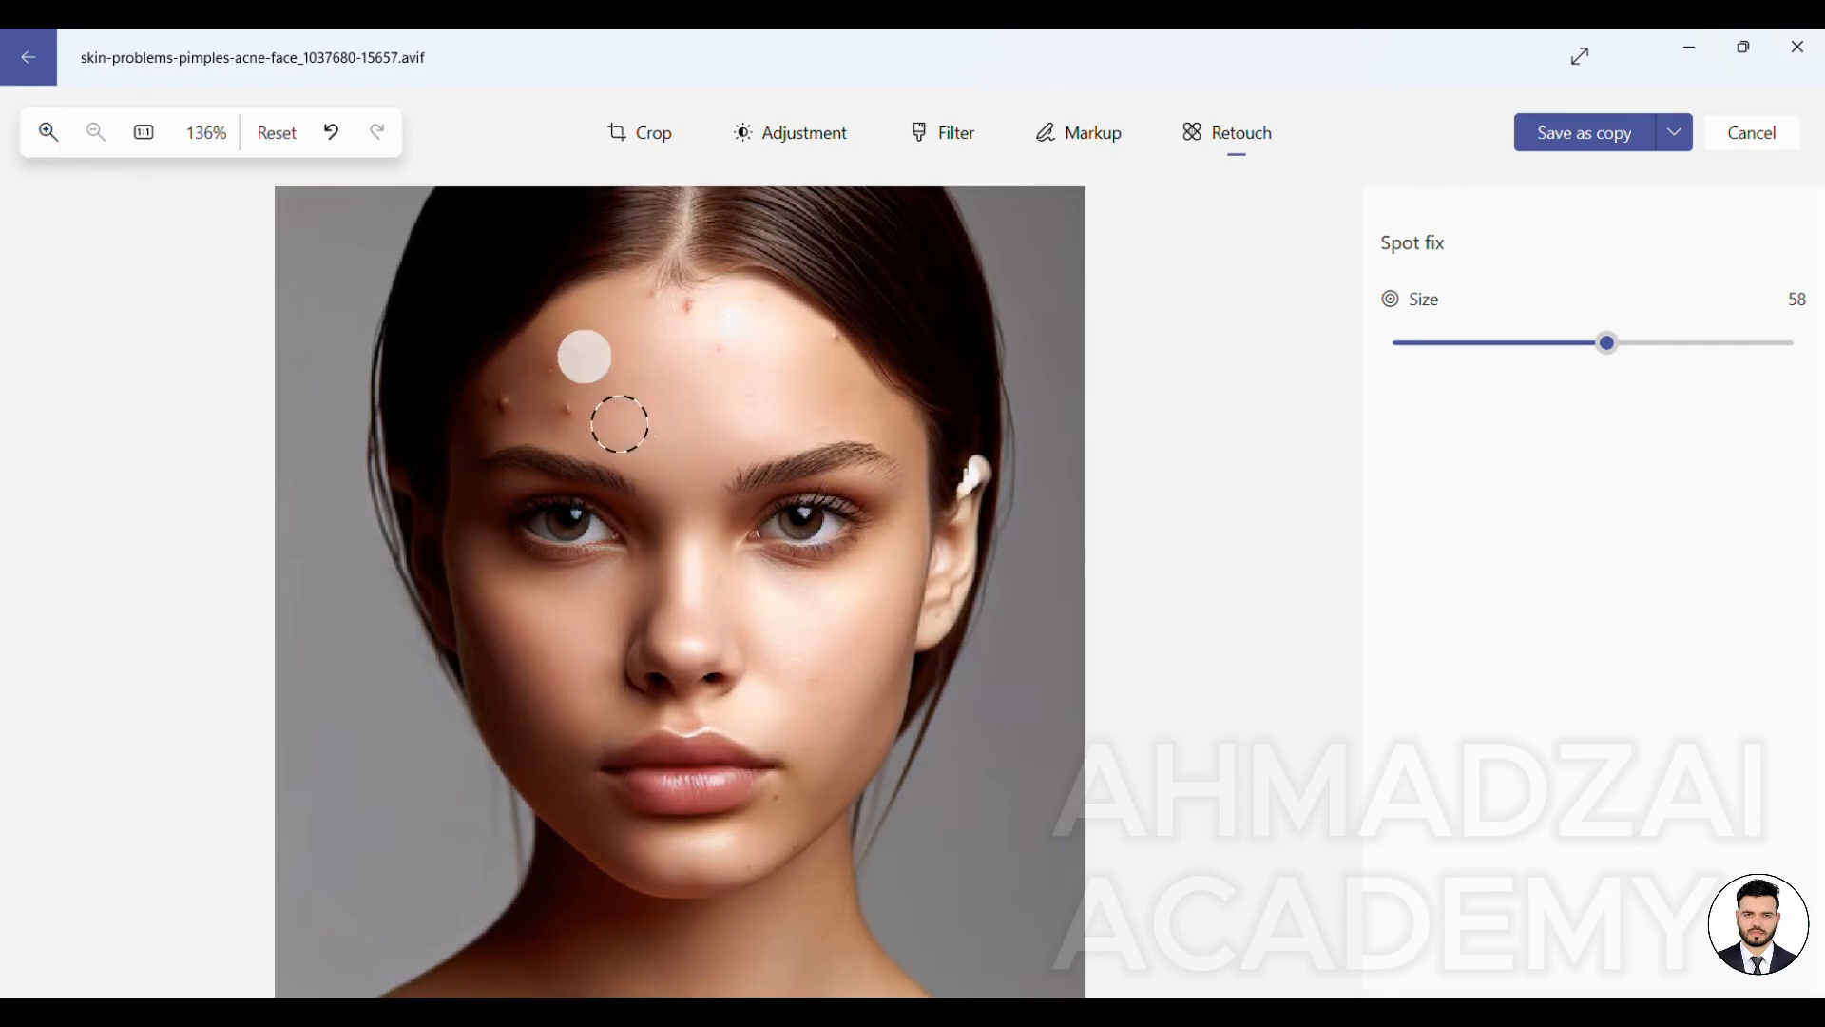
pyautogui.click(576, 410)
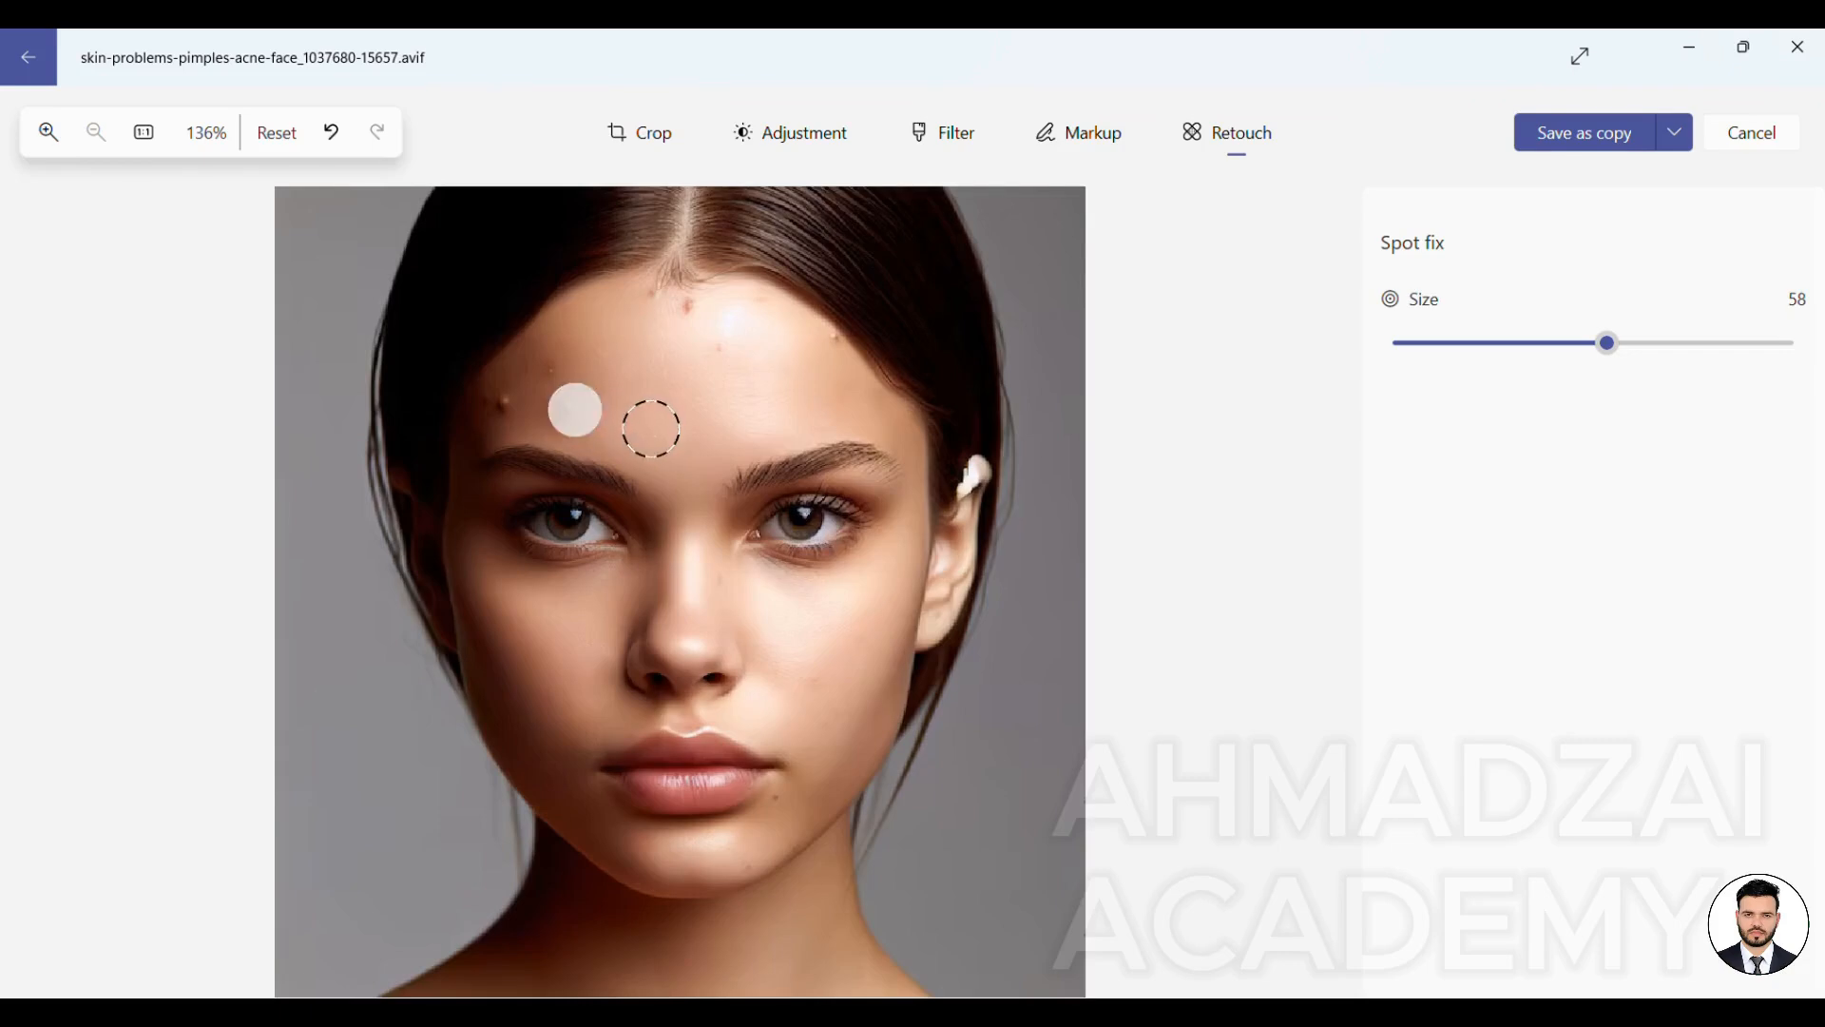
pyautogui.click(562, 372)
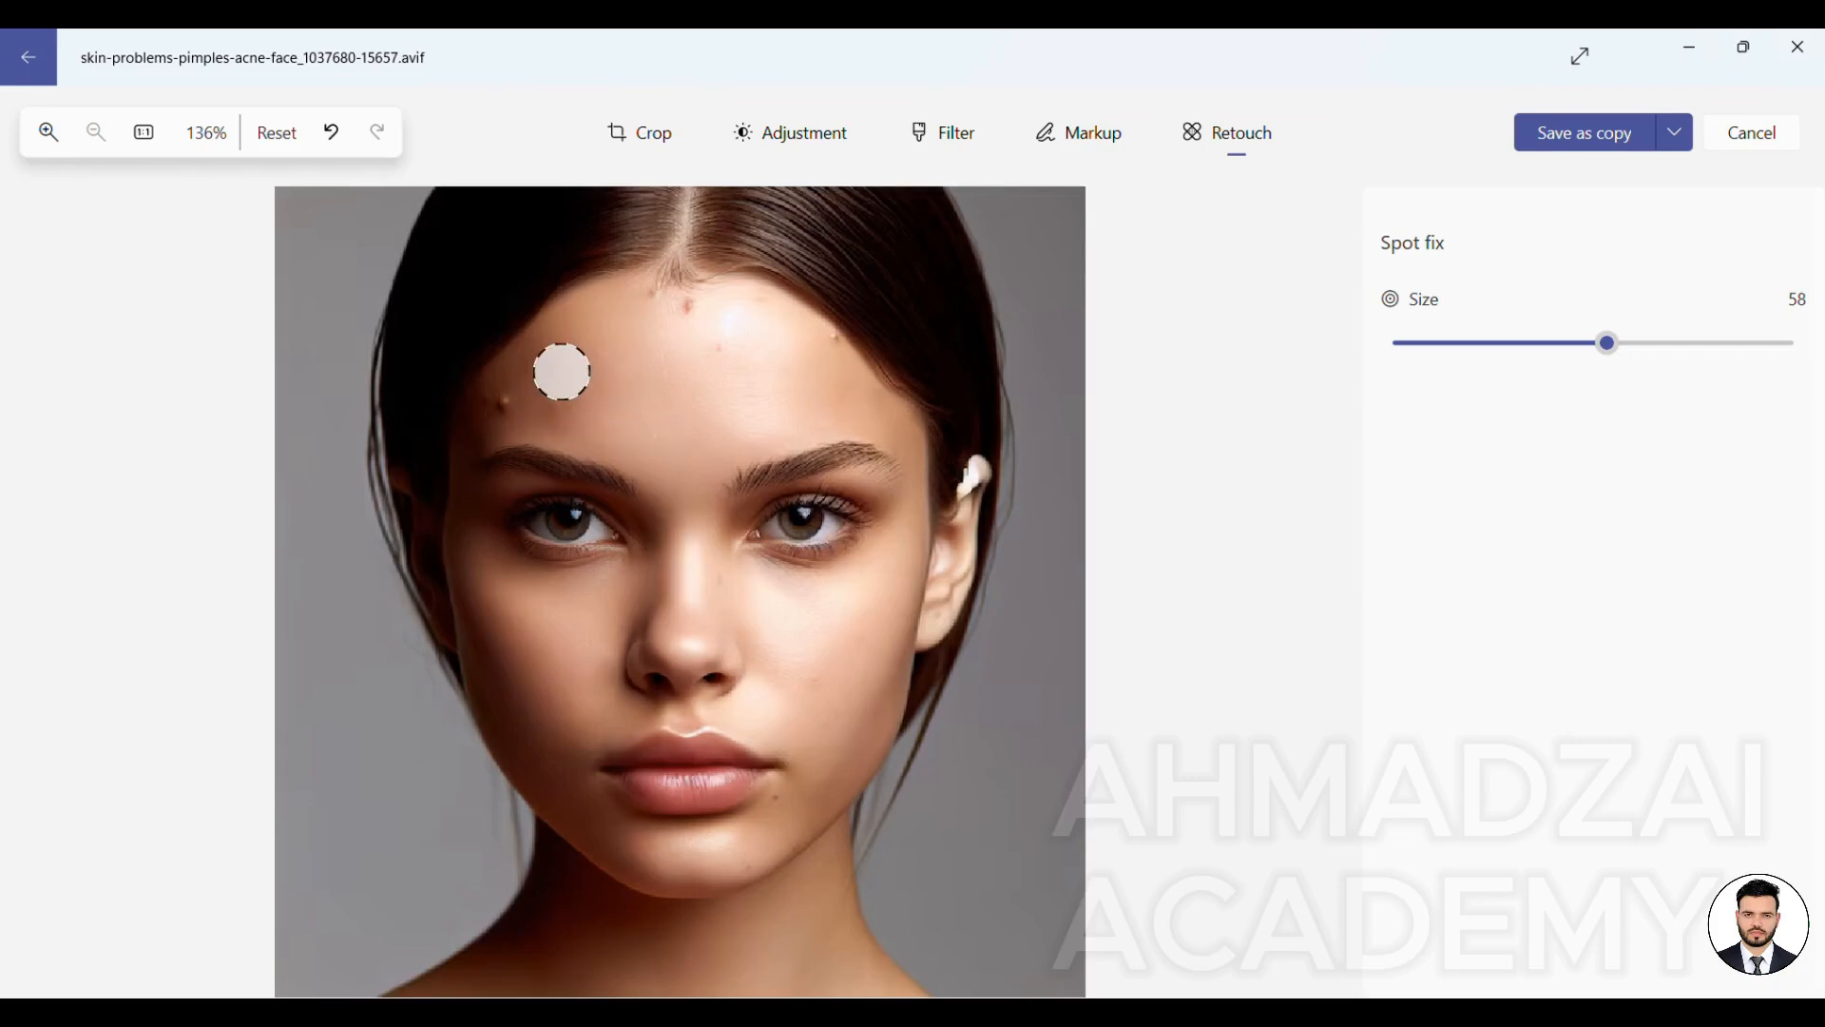
pyautogui.click(514, 398)
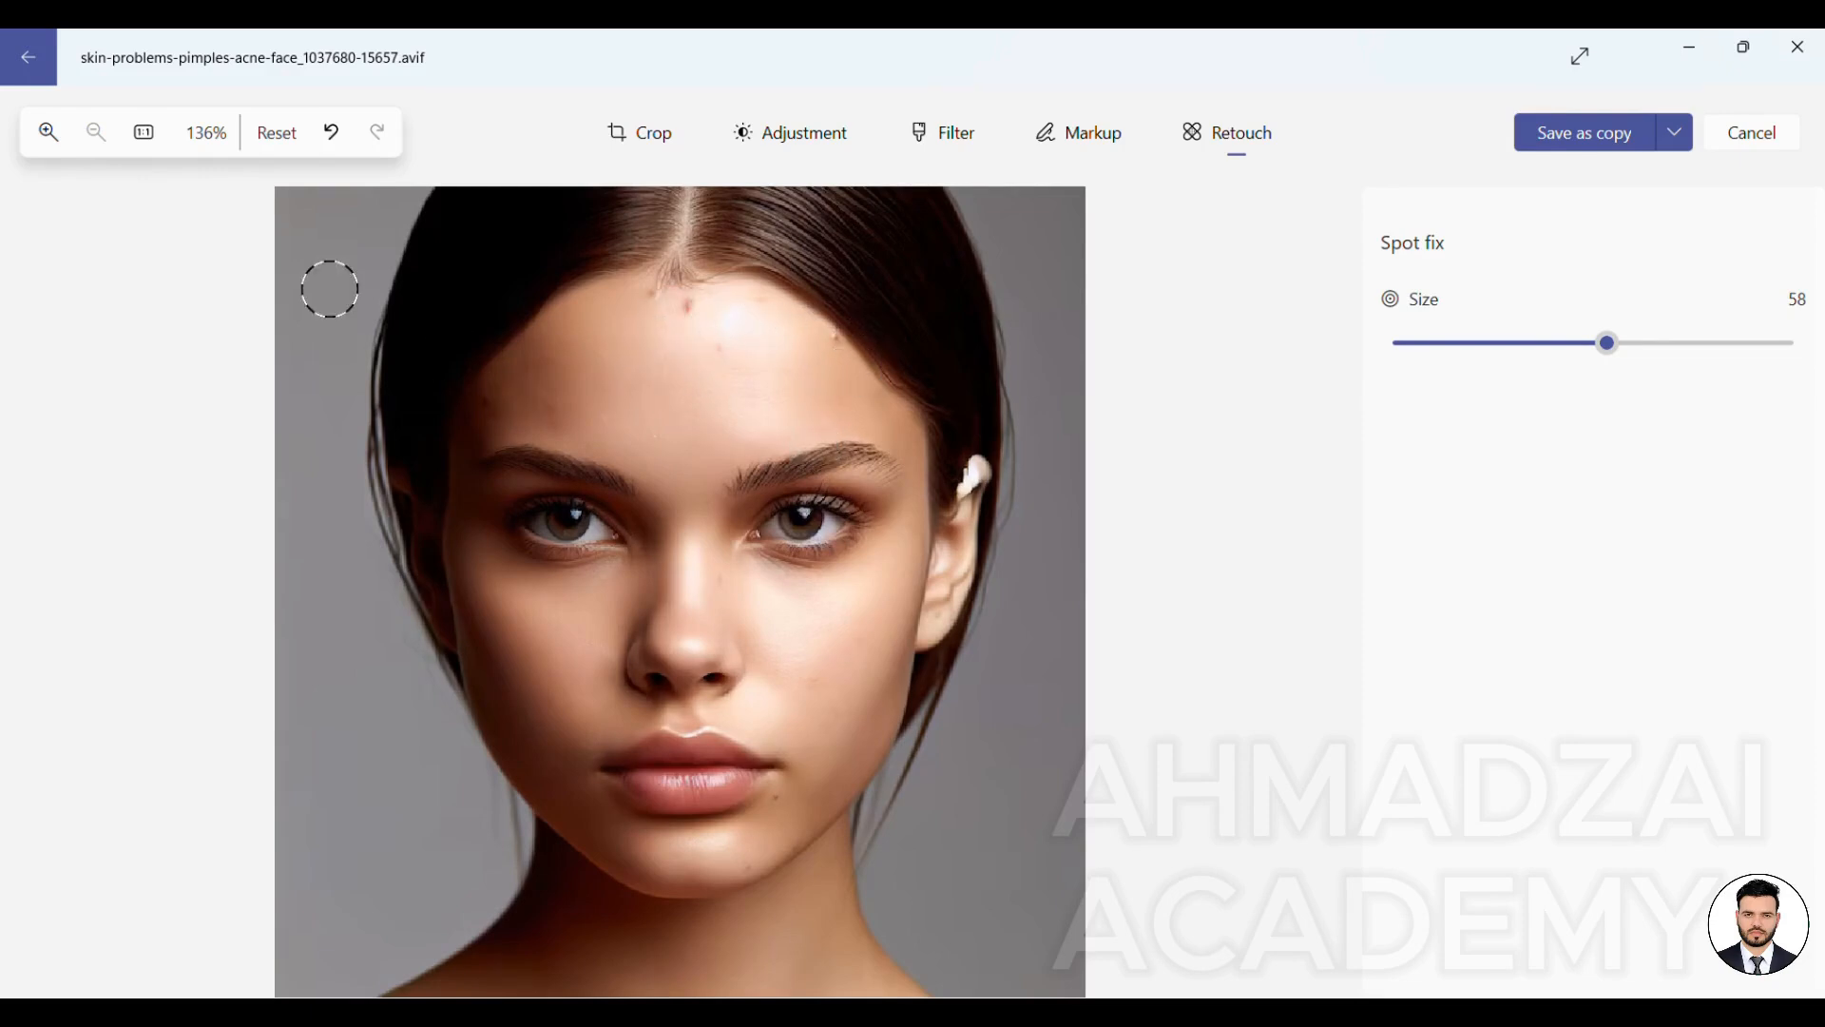
# Try zooming the portrait in and out, and fit the whole image in view
pyautogui.click(47, 133)
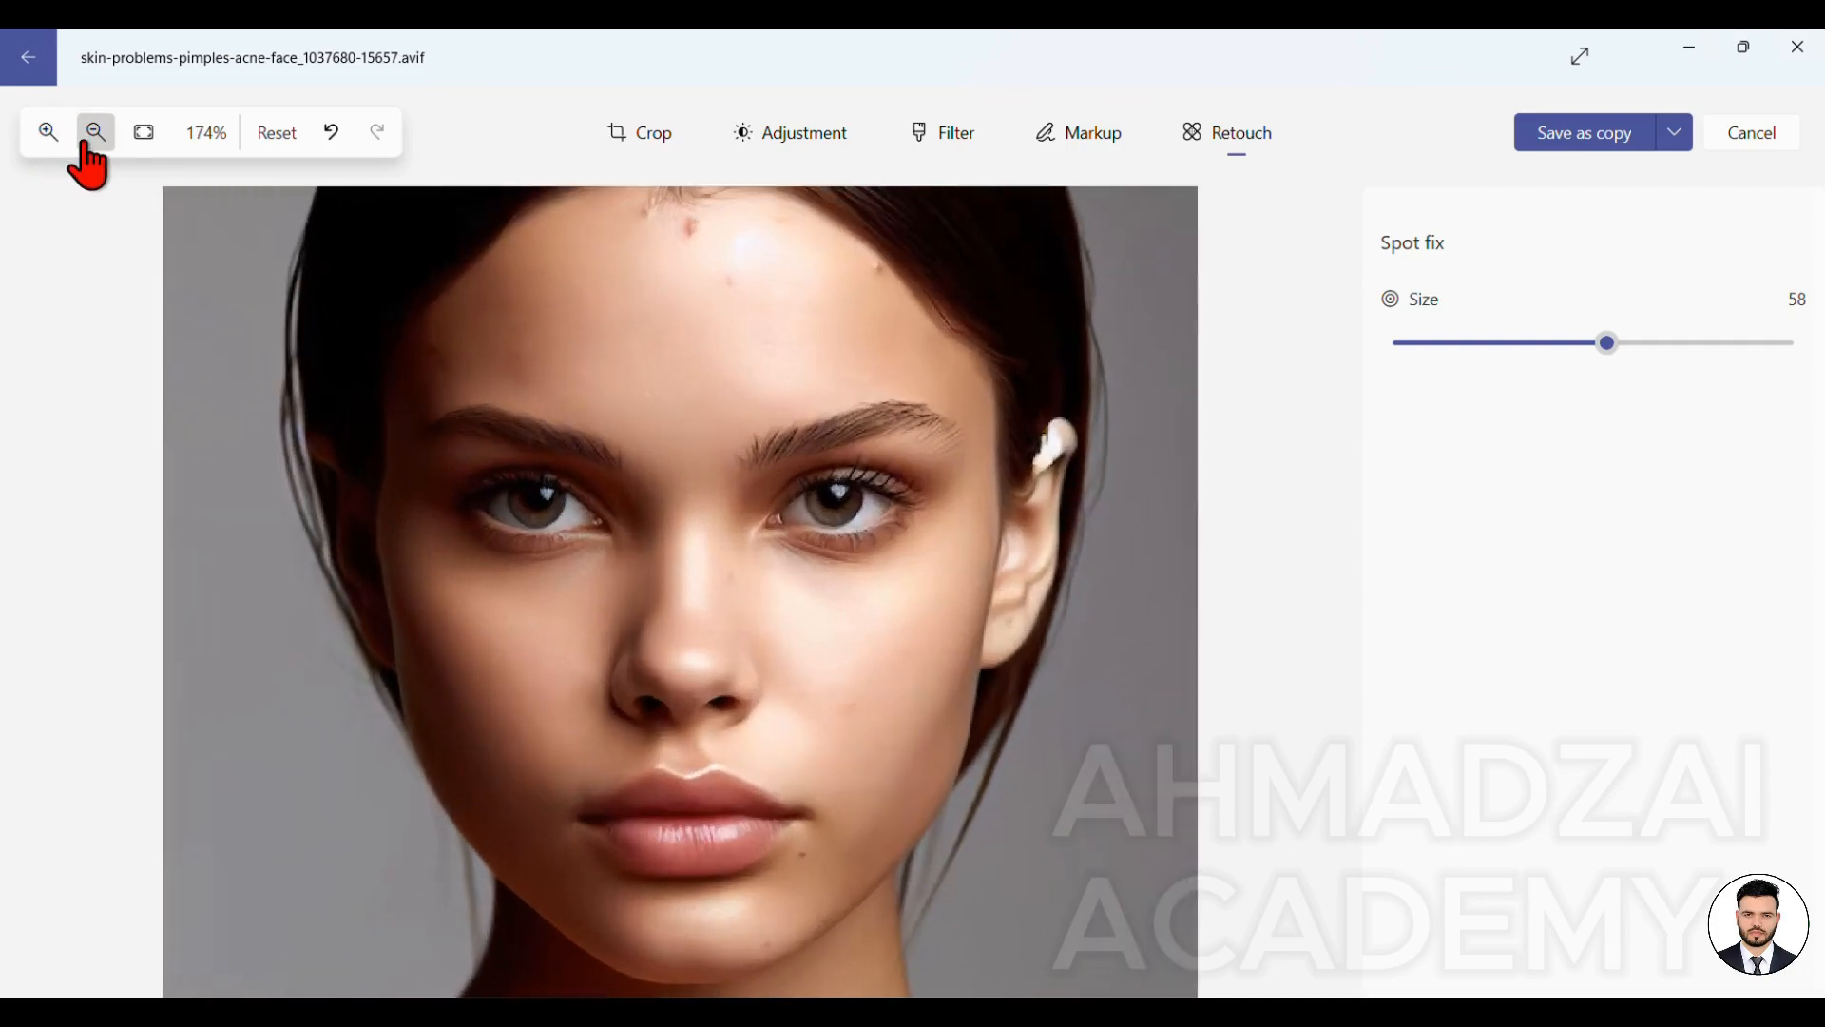
pyautogui.click(92, 138)
pyautogui.click(143, 133)
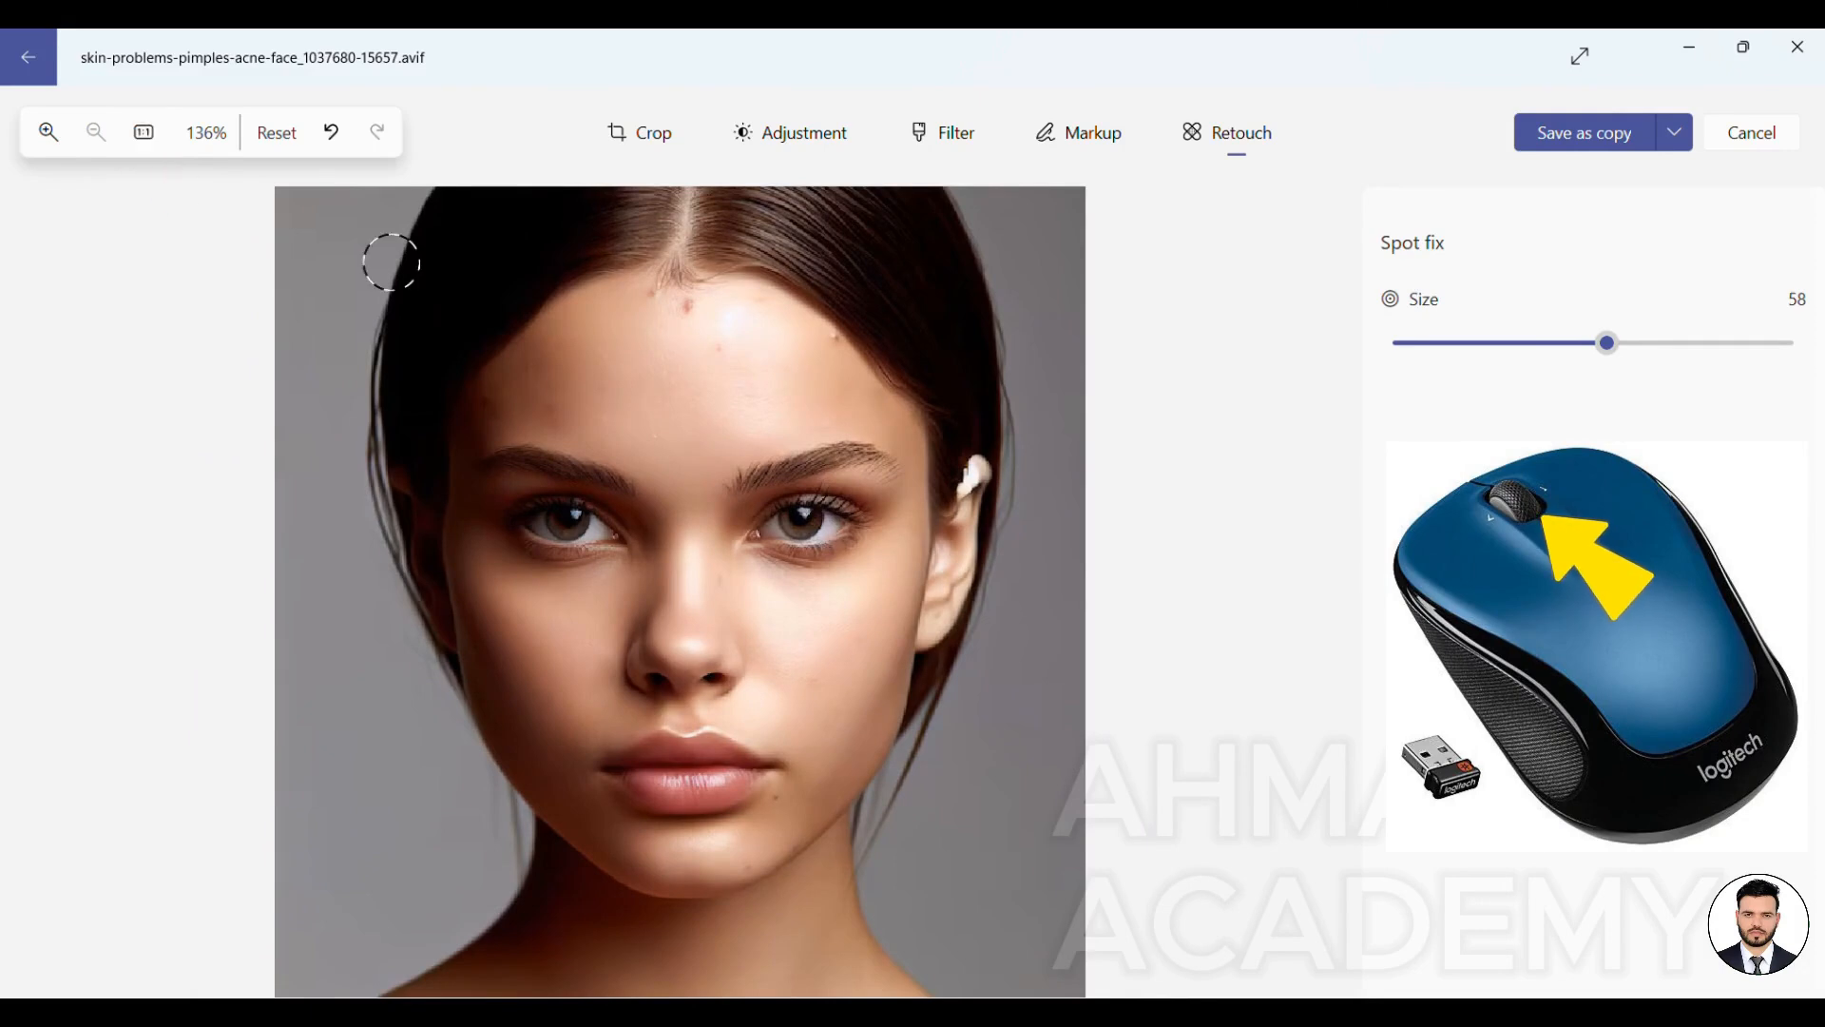
pyautogui.scroll(5, 918, 610)
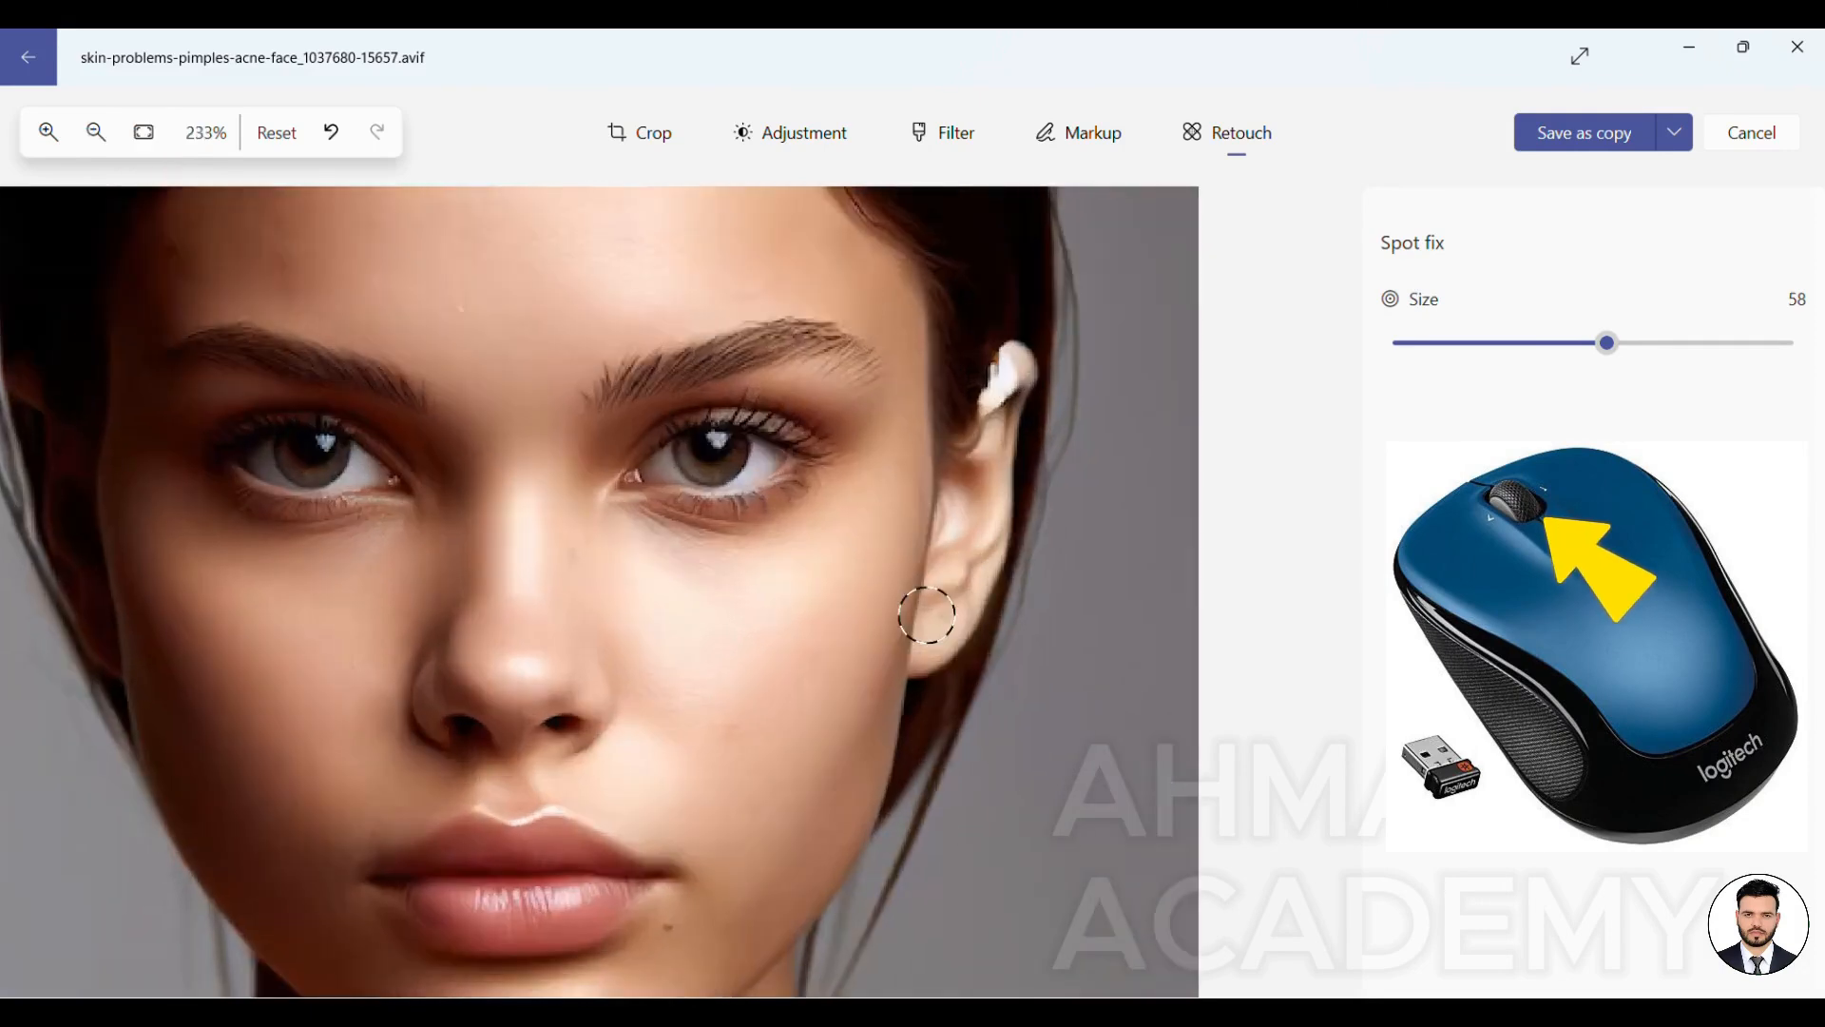
pyautogui.scroll(-5, 927, 616)
pyautogui.scroll(4, 689, 313)
pyautogui.scroll(-4, 680, 322)
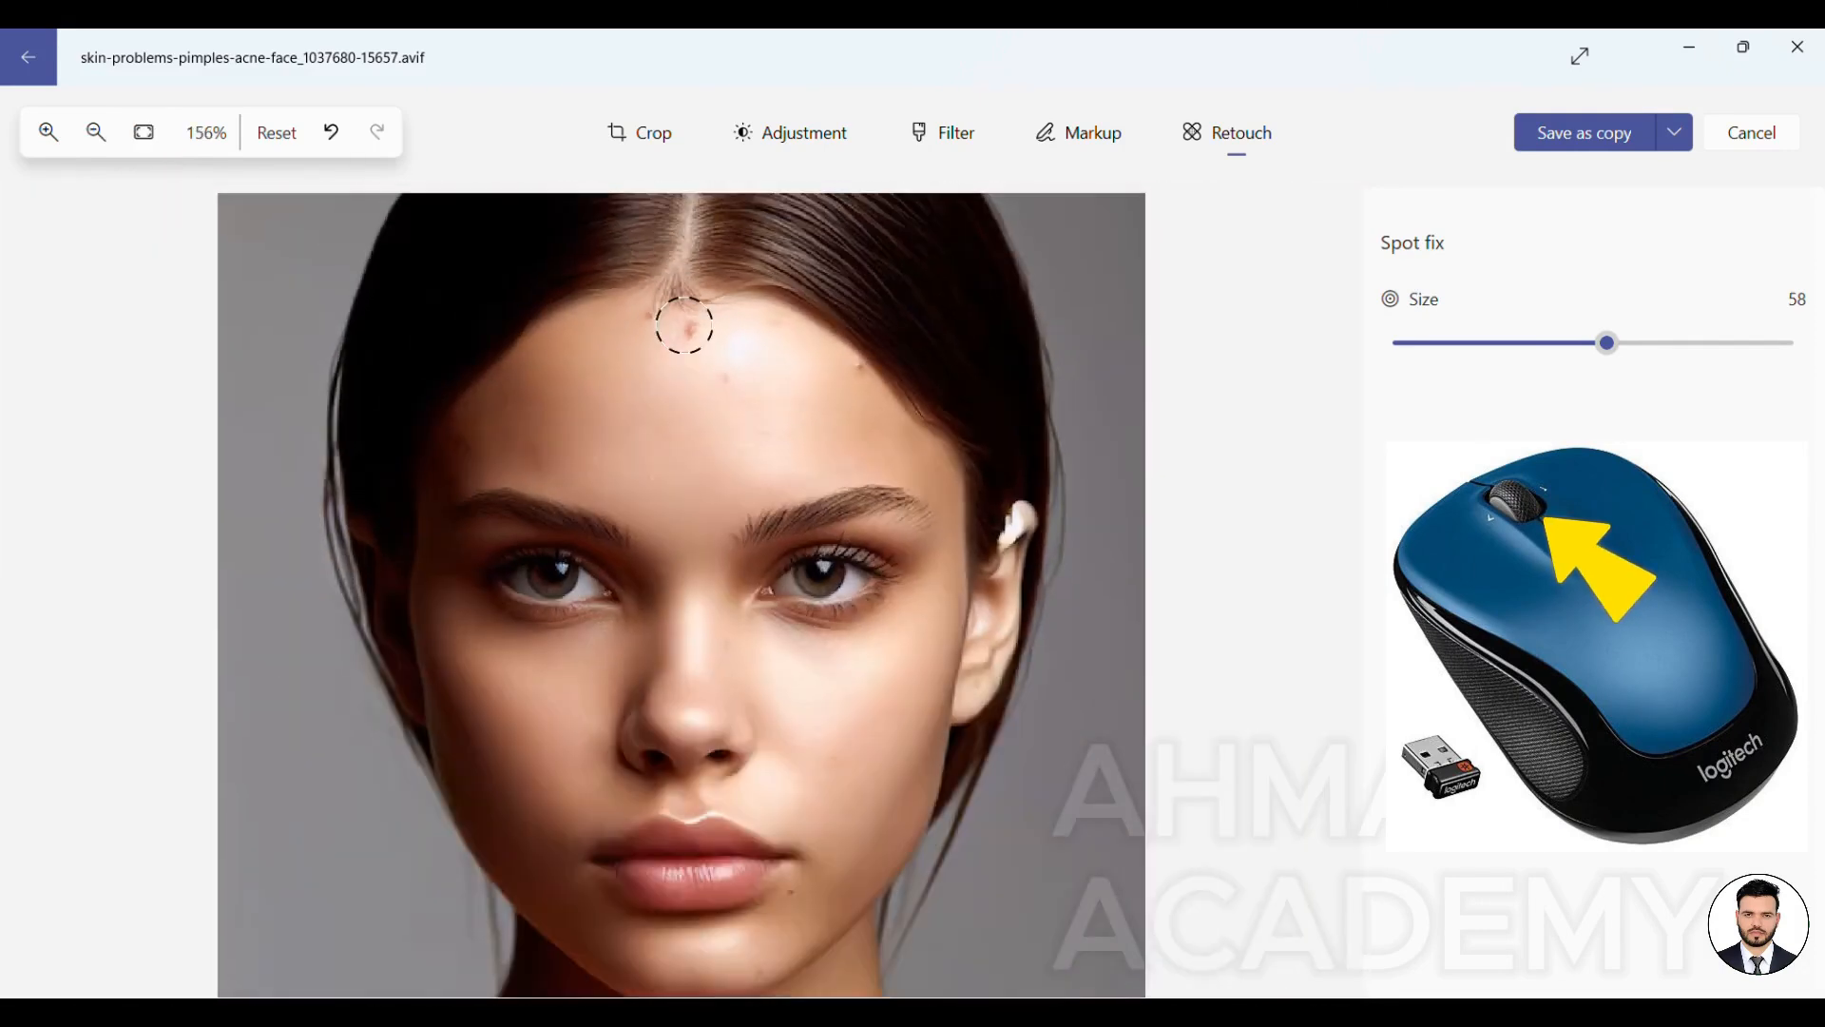
# Set the Spot fix size to 72 and retouch the small pink blemish below the forehead's bright highlight
pyautogui.scroll(6, 725, 686)
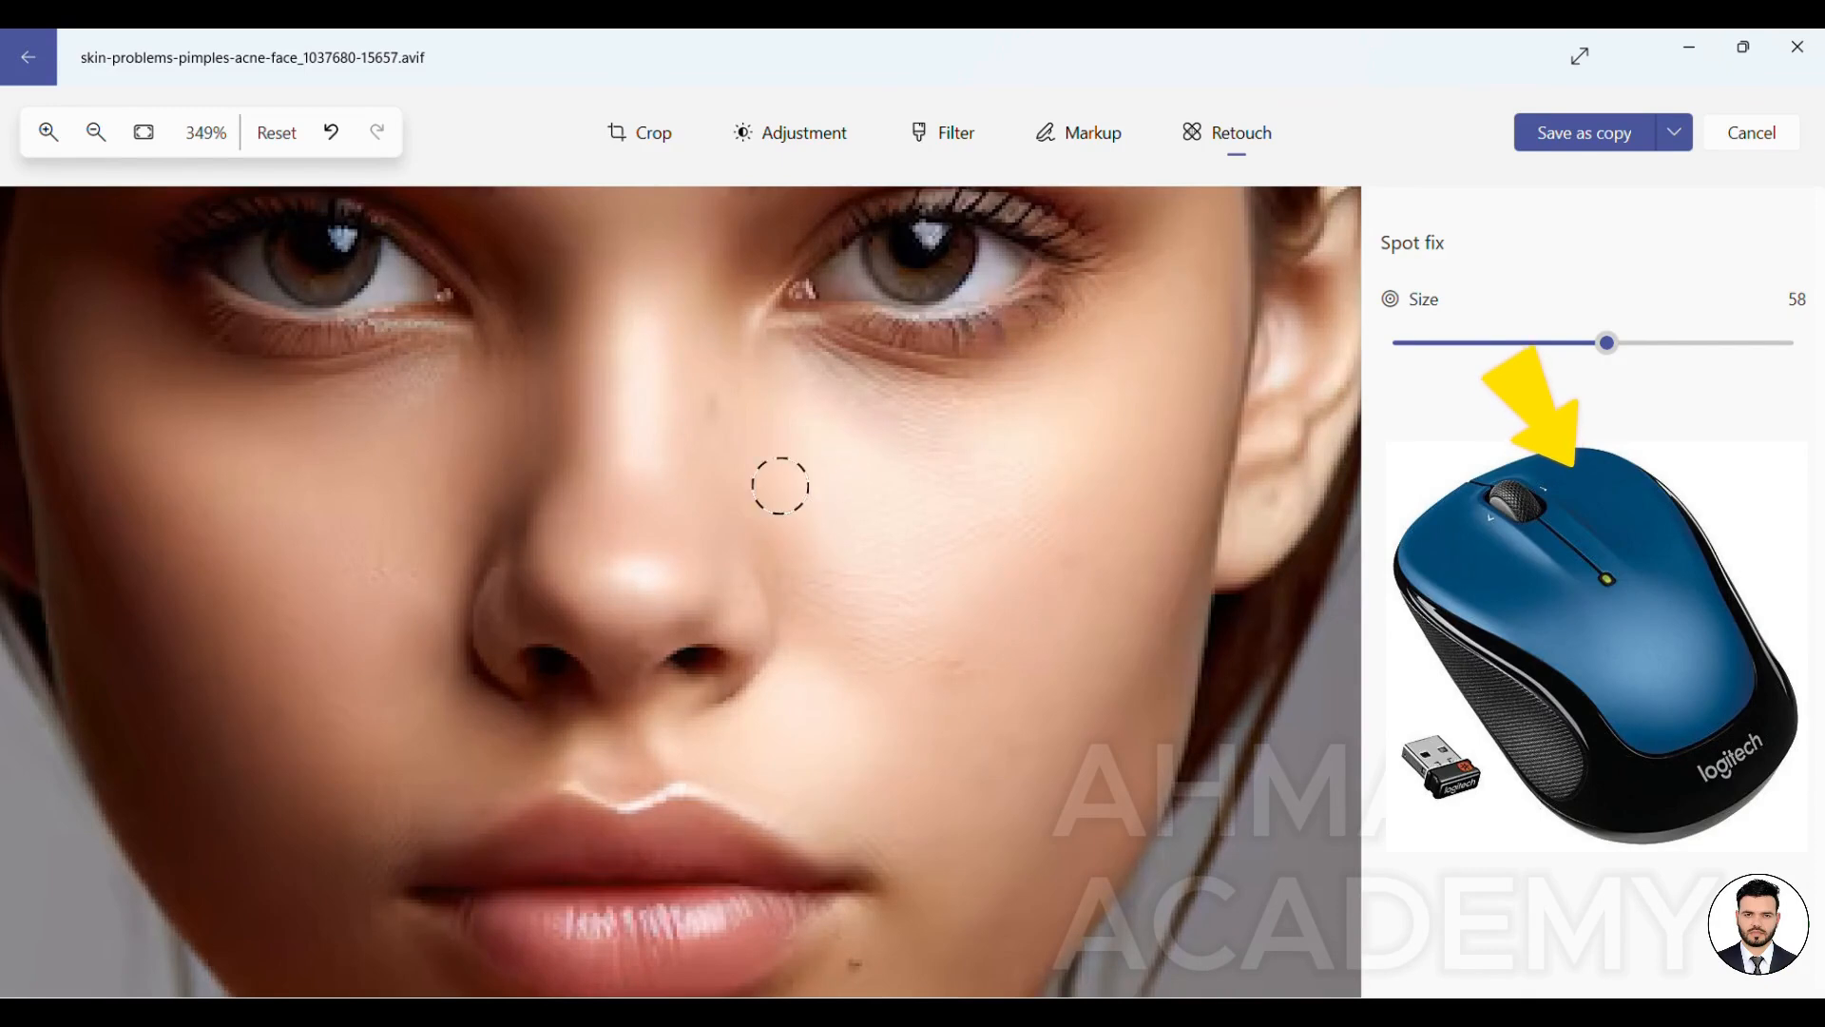
pyautogui.moveTo(594, 448); pyautogui.dragTo(692, 569)
pyautogui.moveTo(750, 344); pyautogui.dragTo(675, 652)
pyautogui.moveTo(617, 439); pyautogui.dragTo(795, 661)
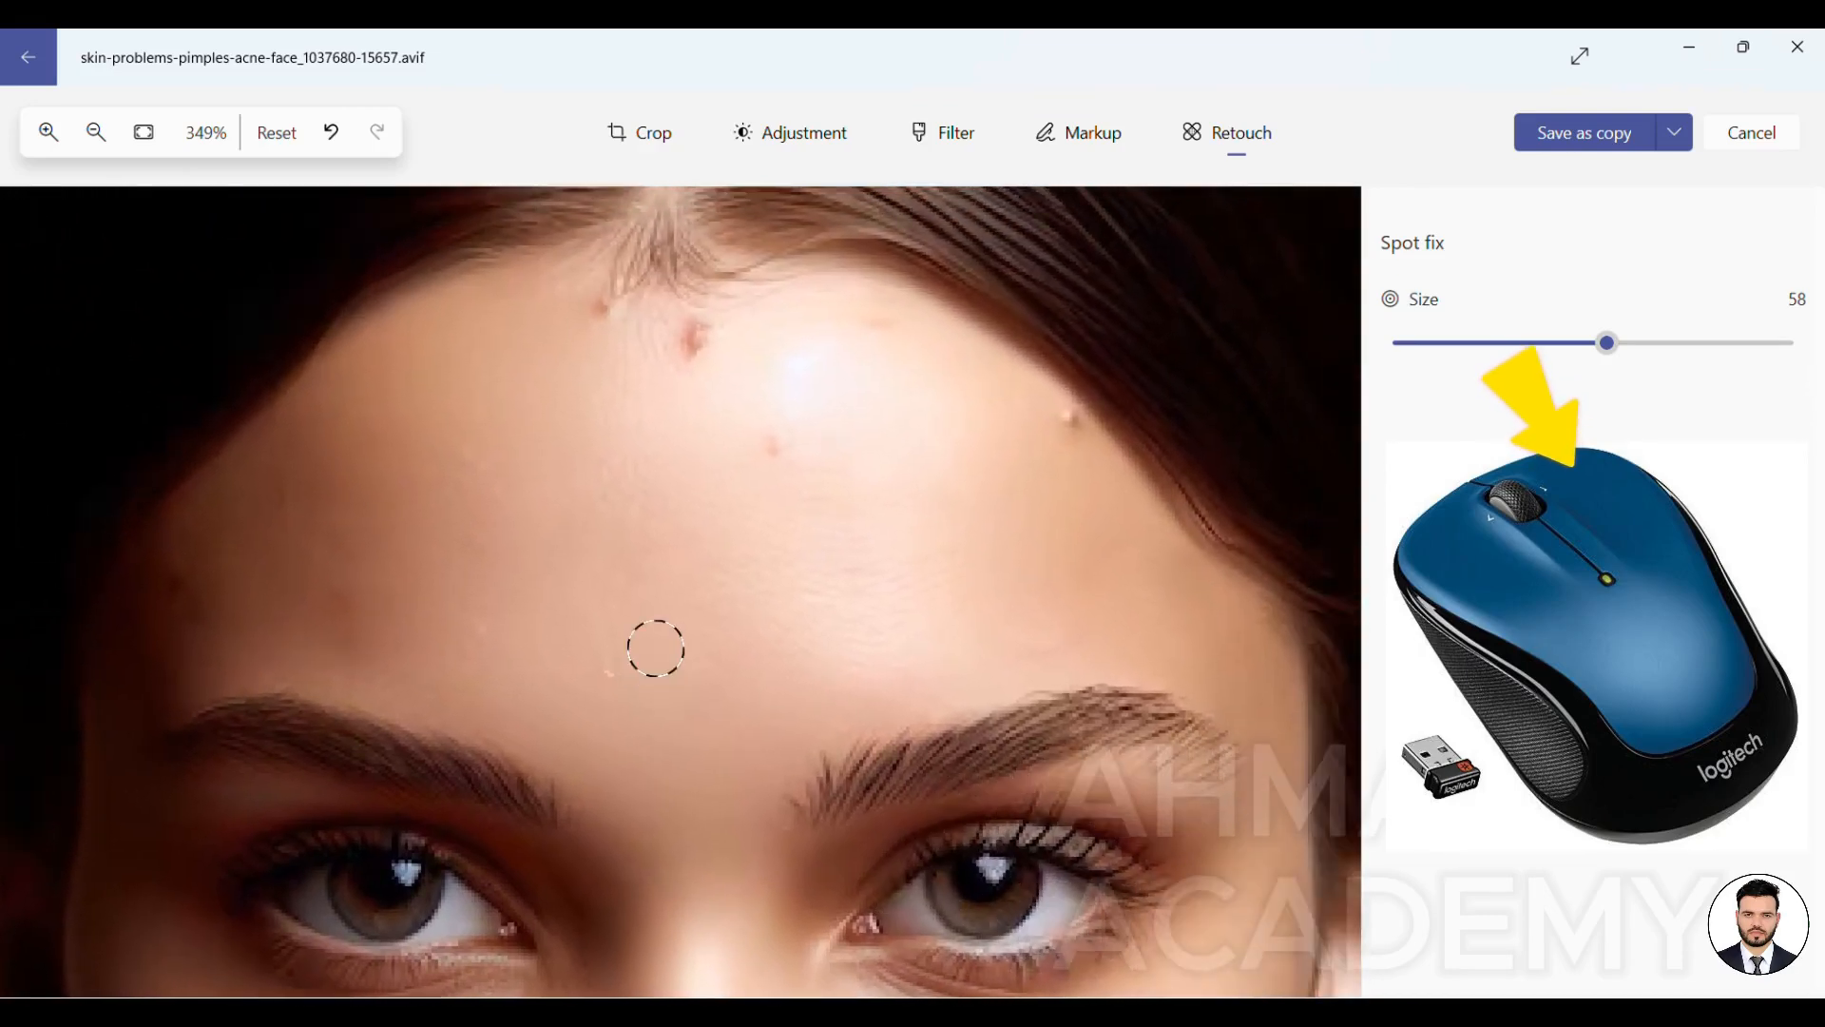
pyautogui.scroll(3, 757, 333)
pyautogui.moveTo(652, 419); pyautogui.dragTo(713, 491)
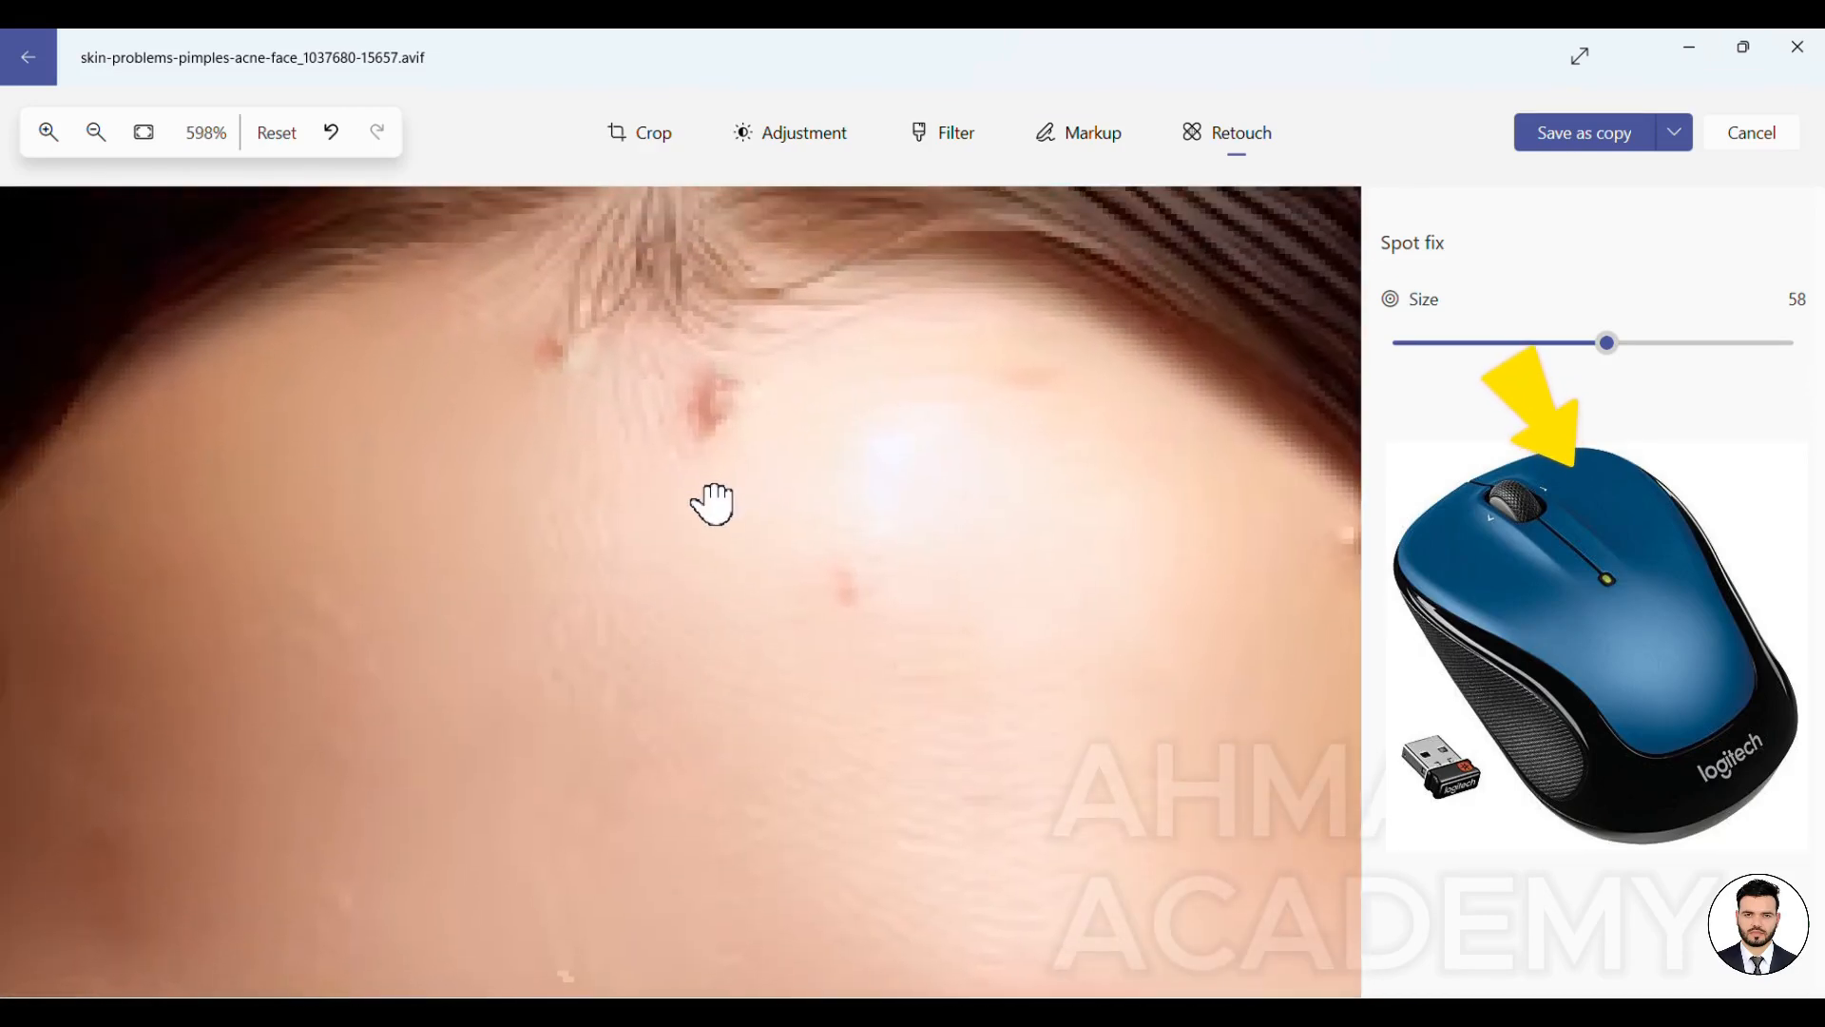
pyautogui.moveTo(862, 531); pyautogui.dragTo(751, 514)
pyautogui.moveTo(1607, 342); pyautogui.dragTo(1638, 342)
pyautogui.click(1670, 342)
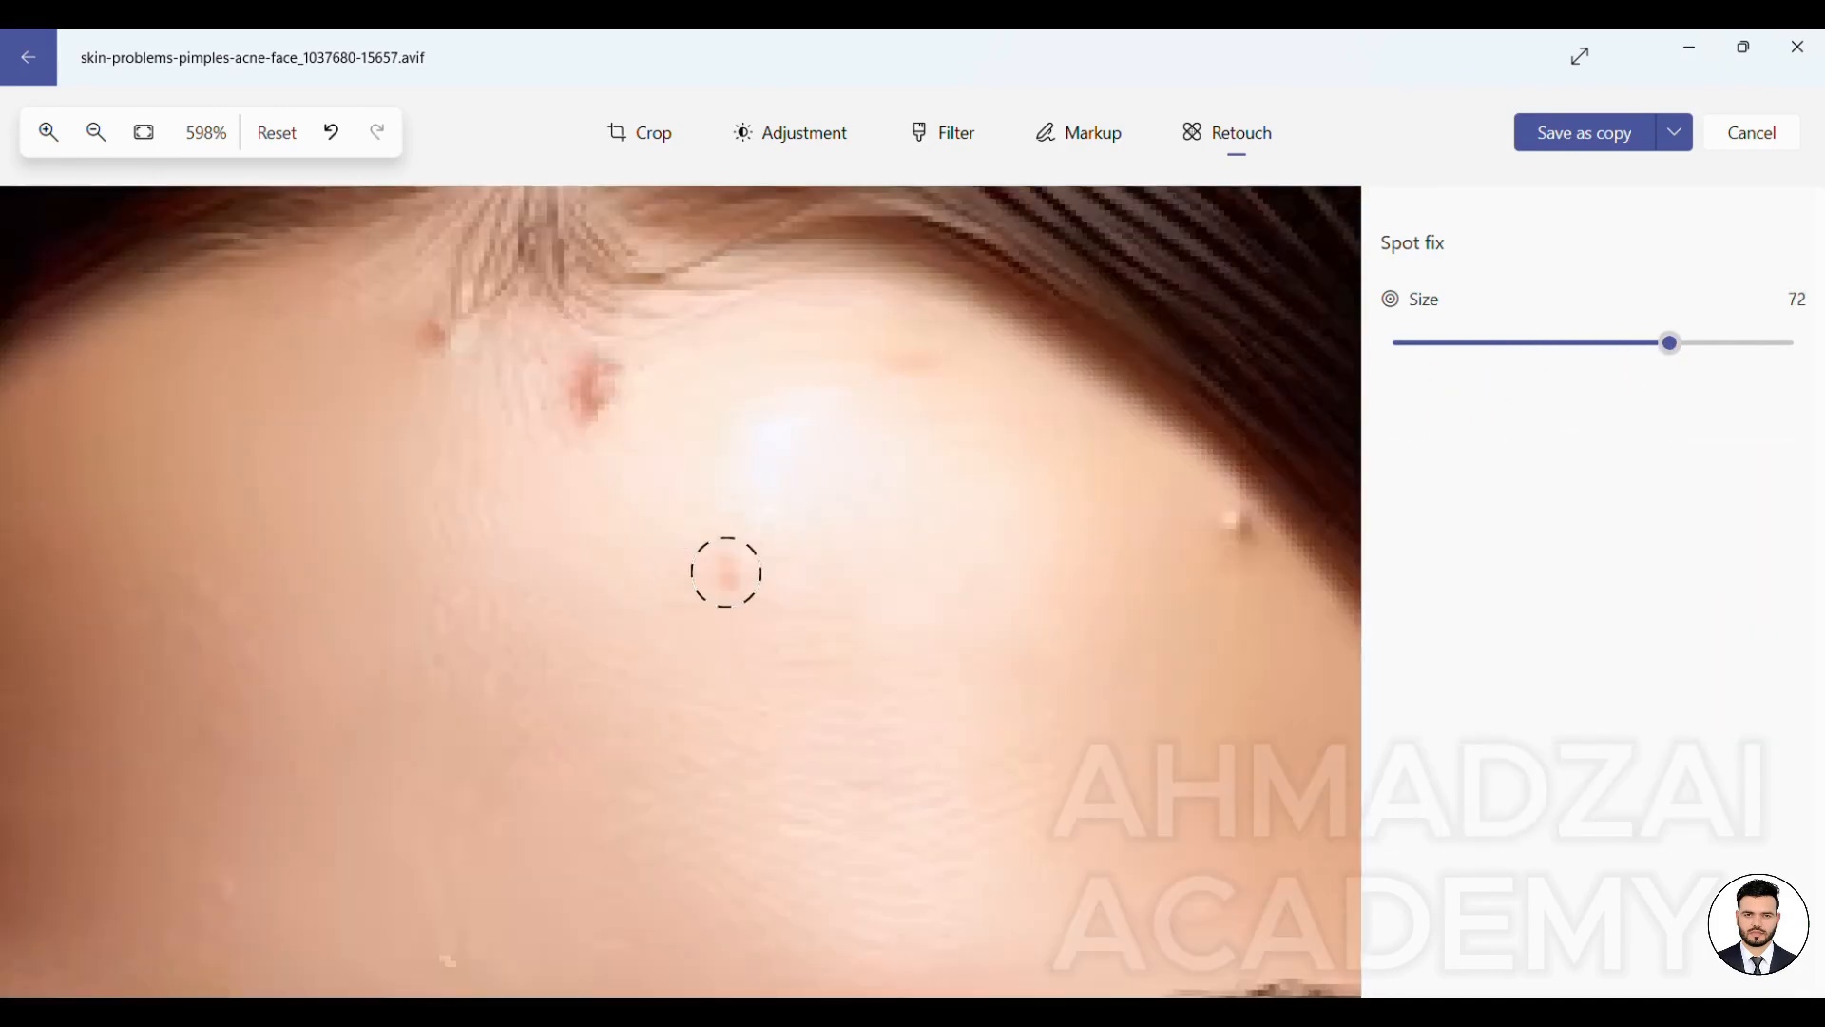
pyautogui.click(732, 570)
# Retouch three blemishes near the hairline with Spot fix at size 84, and the red mark below the hair parting at size 95
pyautogui.click(1723, 343)
pyautogui.click(1239, 534)
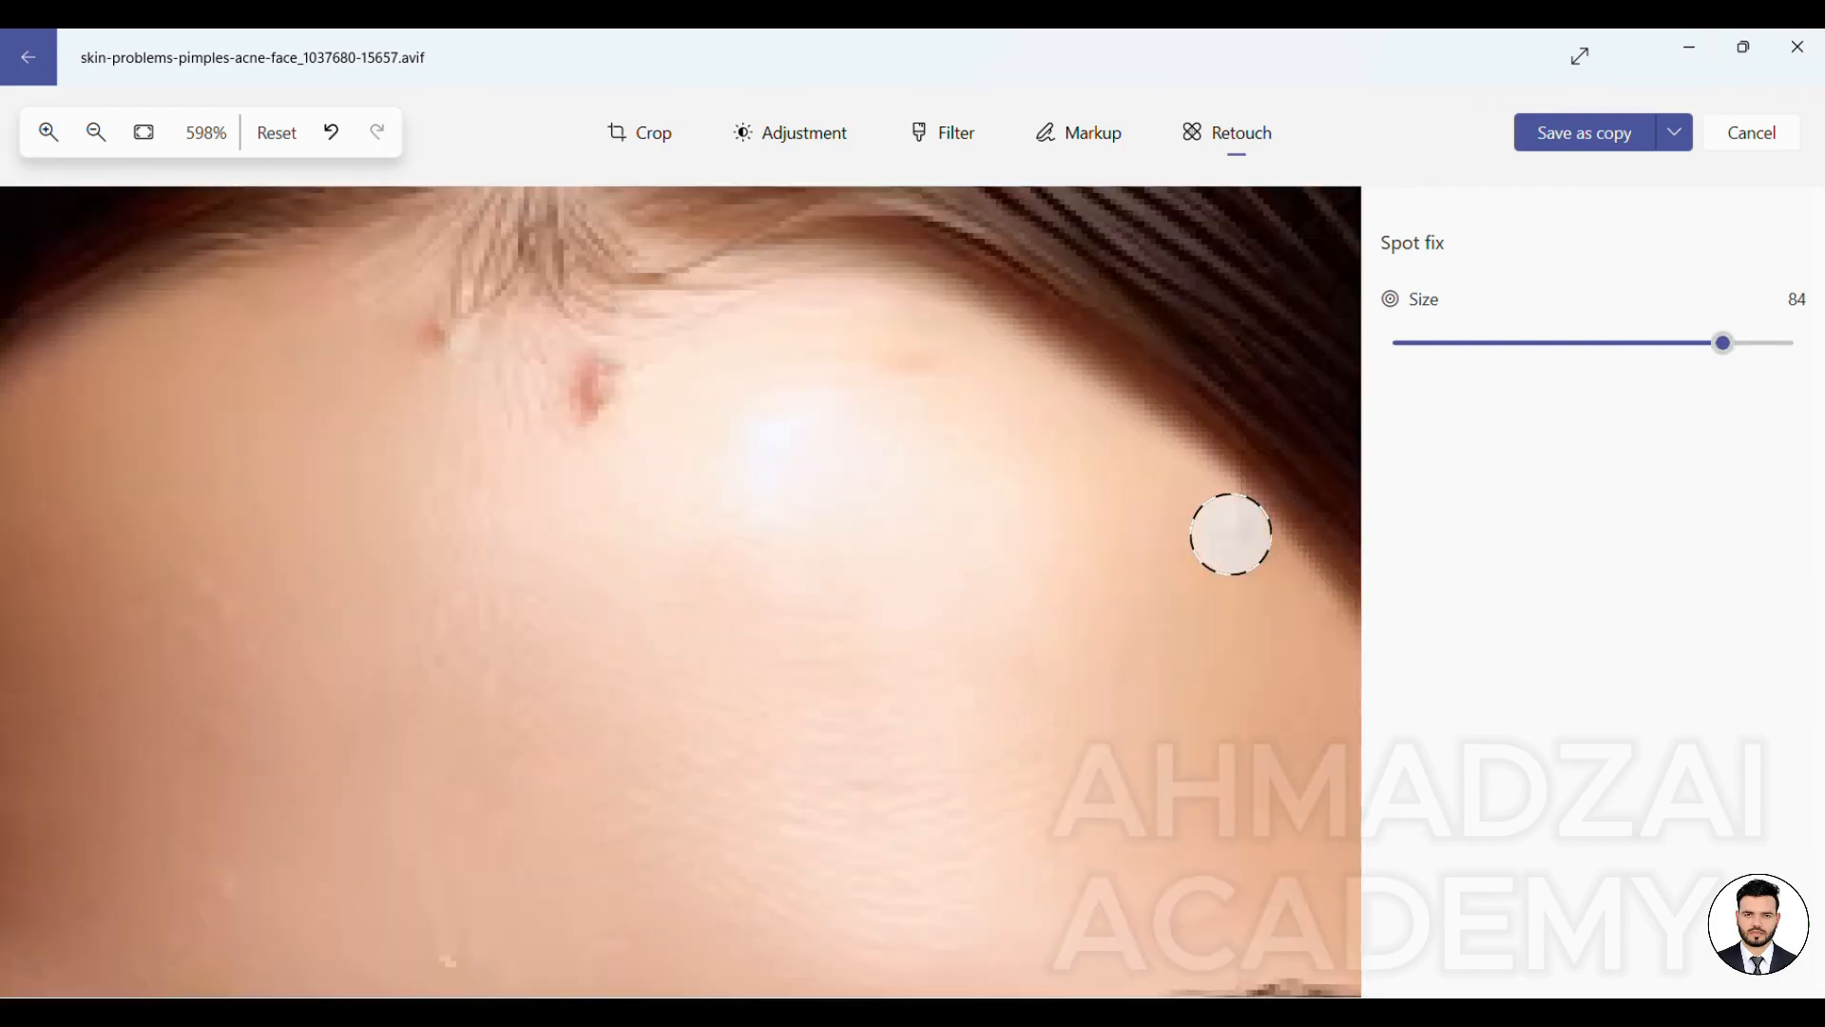
pyautogui.click(906, 355)
pyautogui.click(431, 348)
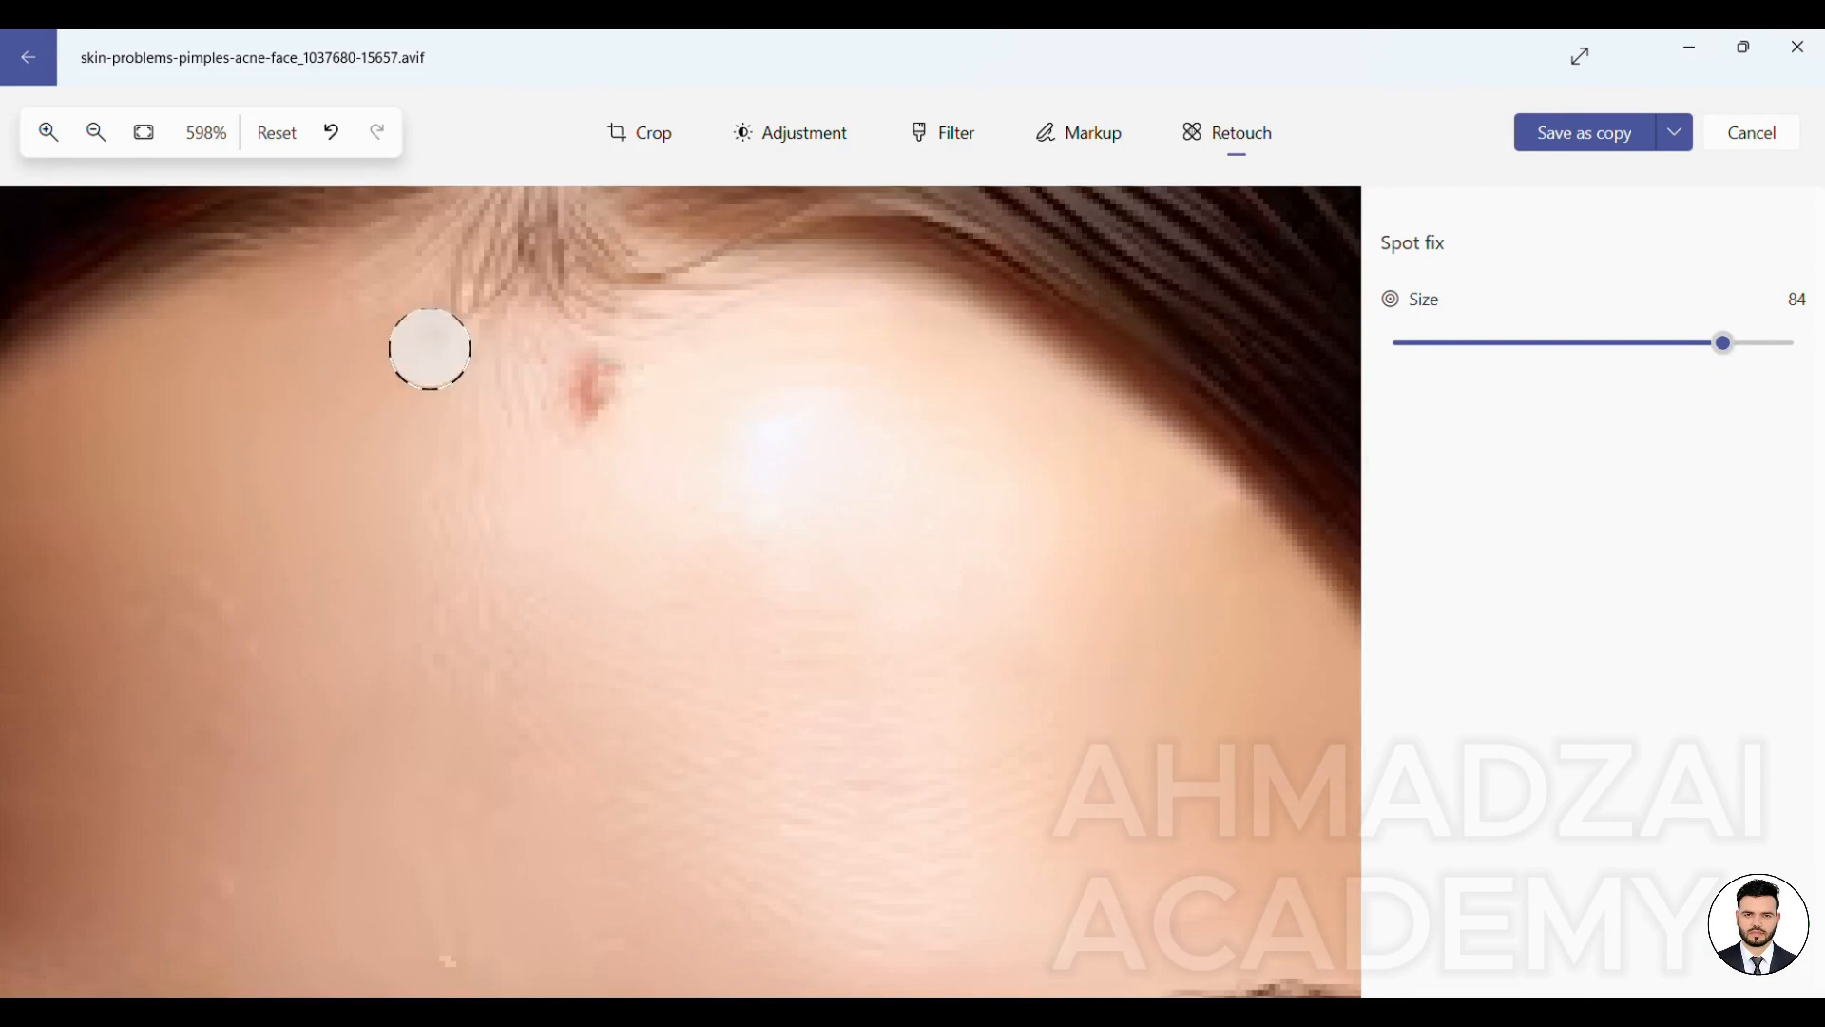
pyautogui.moveTo(1723, 342); pyautogui.dragTo(1768, 358)
pyautogui.click(595, 387)
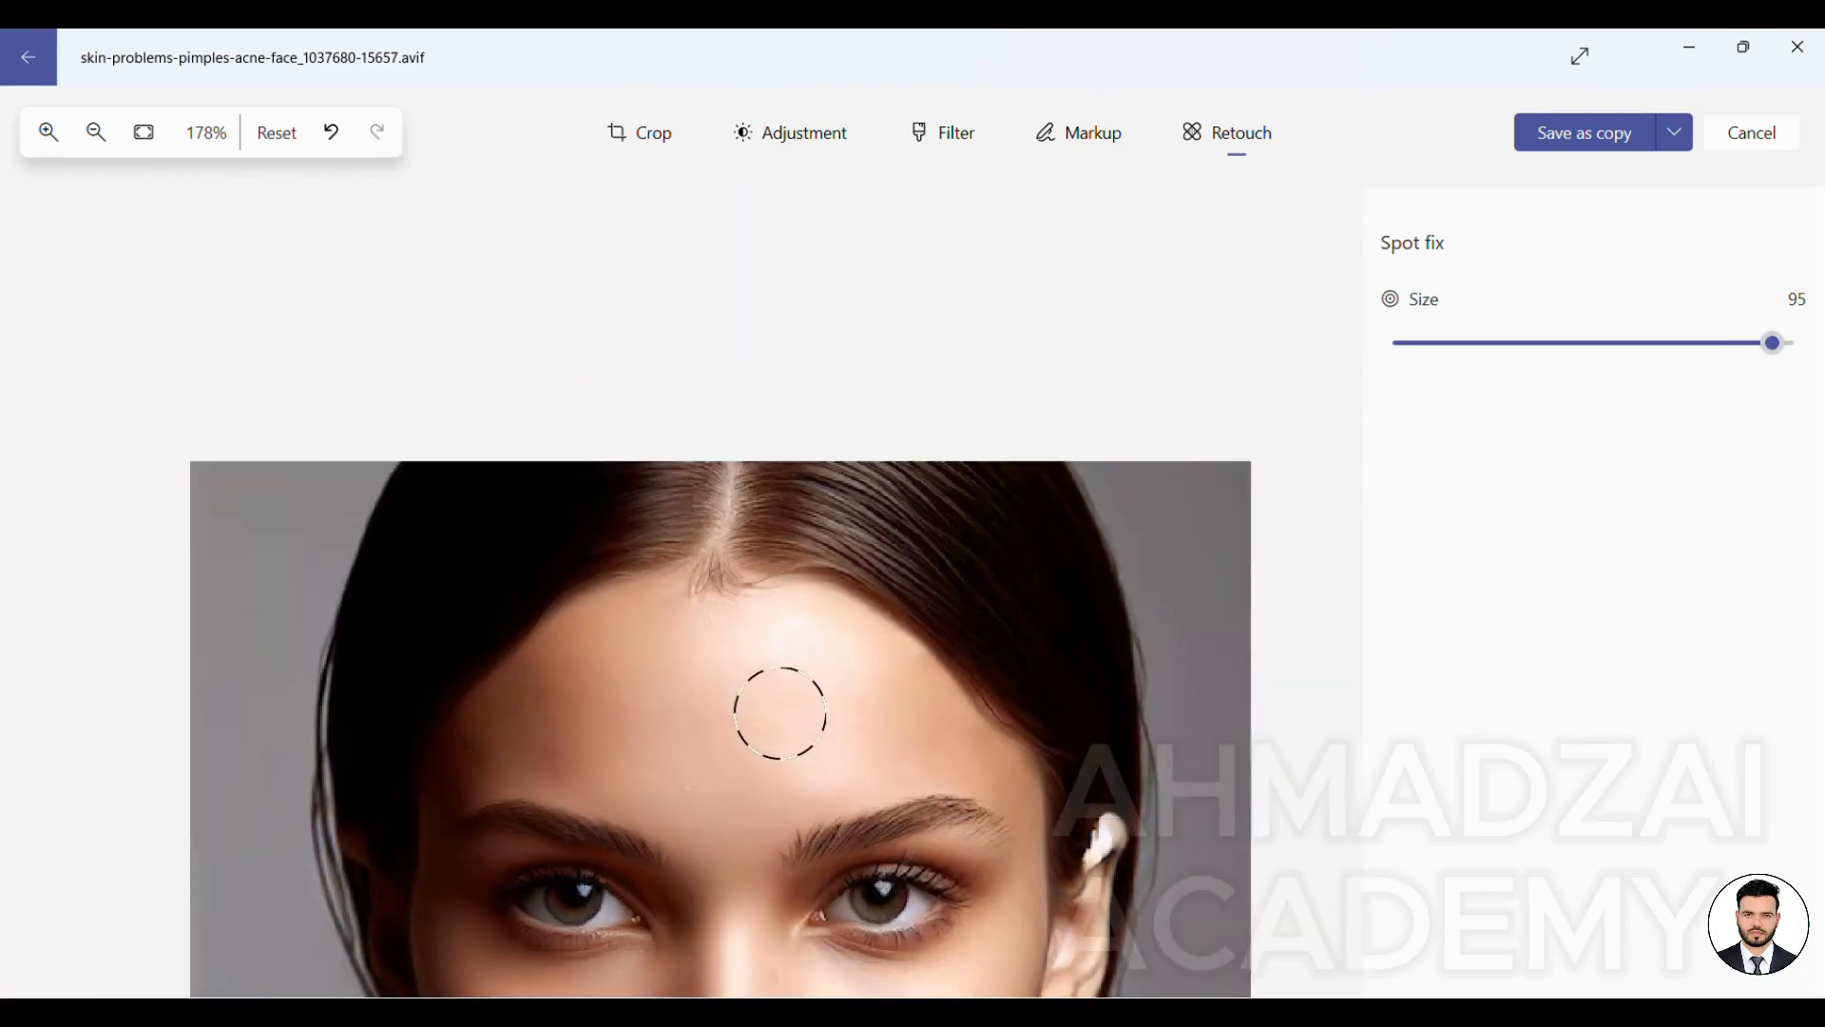
# Retouch the dark spot beside the lower lip and the faint mark on the chin using Spot fix at size 95
pyautogui.scroll(-2, 779, 714)
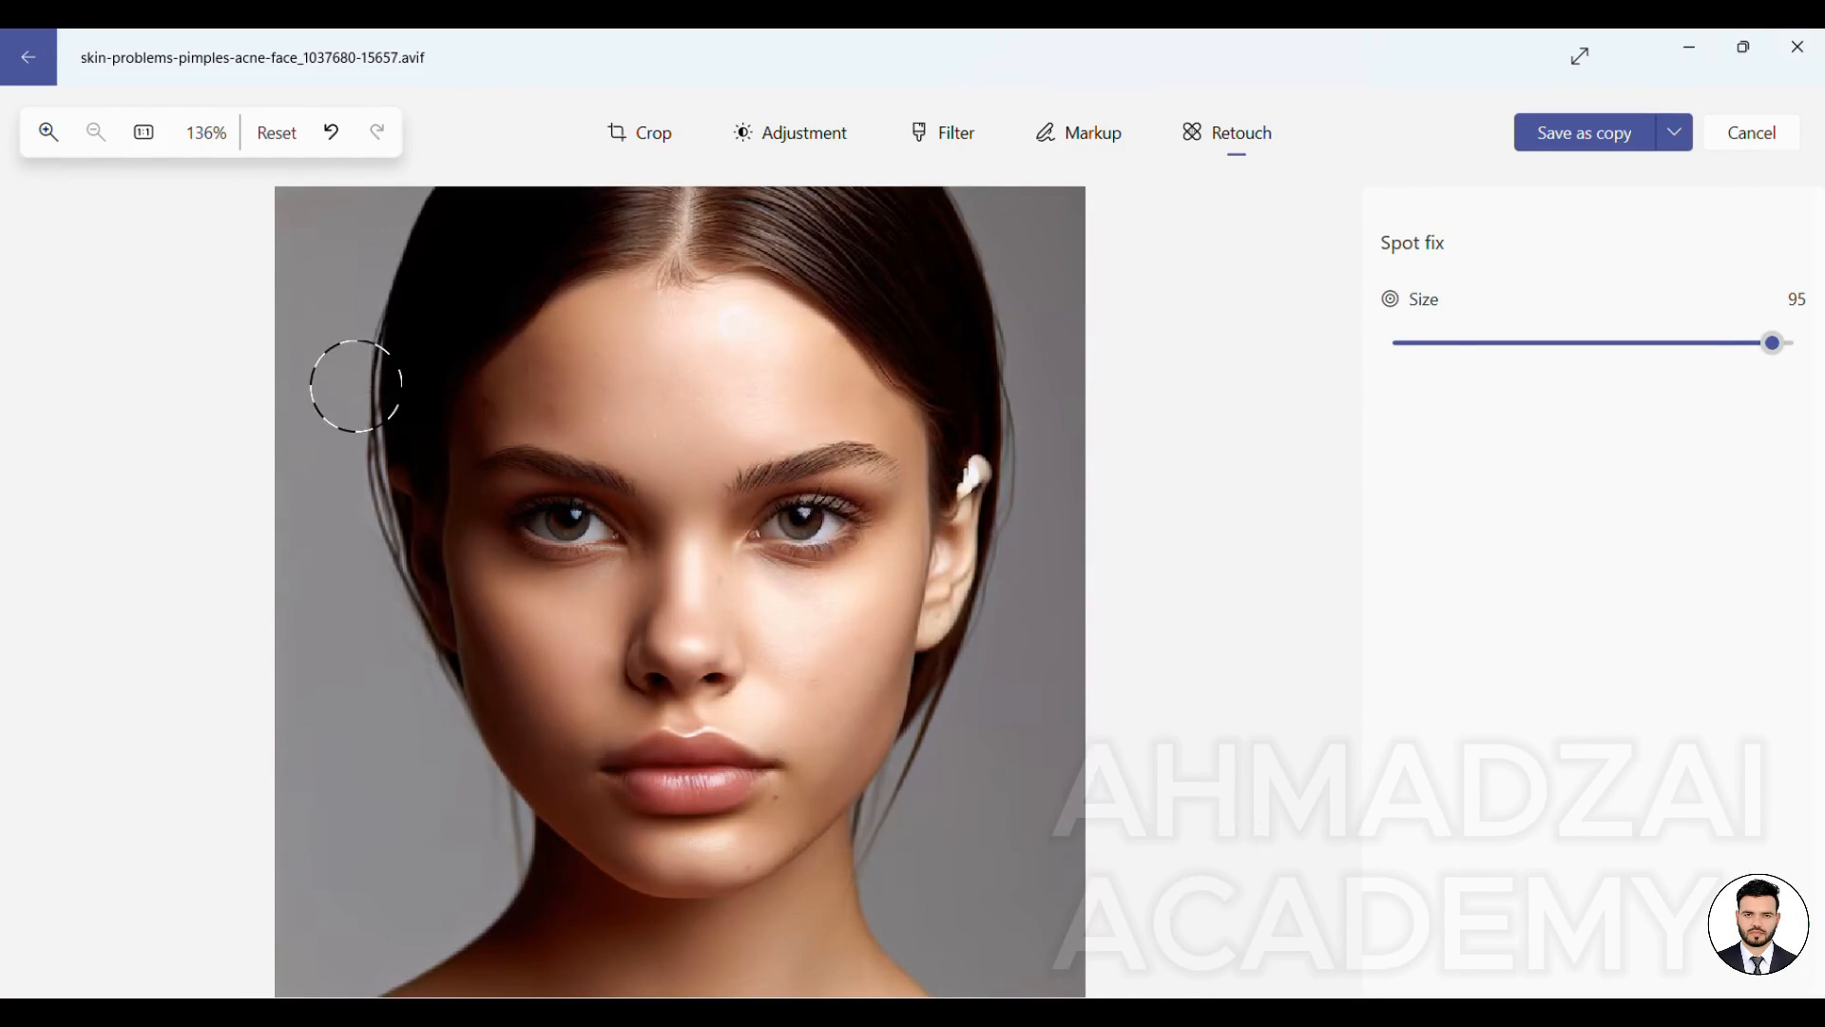
pyautogui.scroll(5, 843, 884)
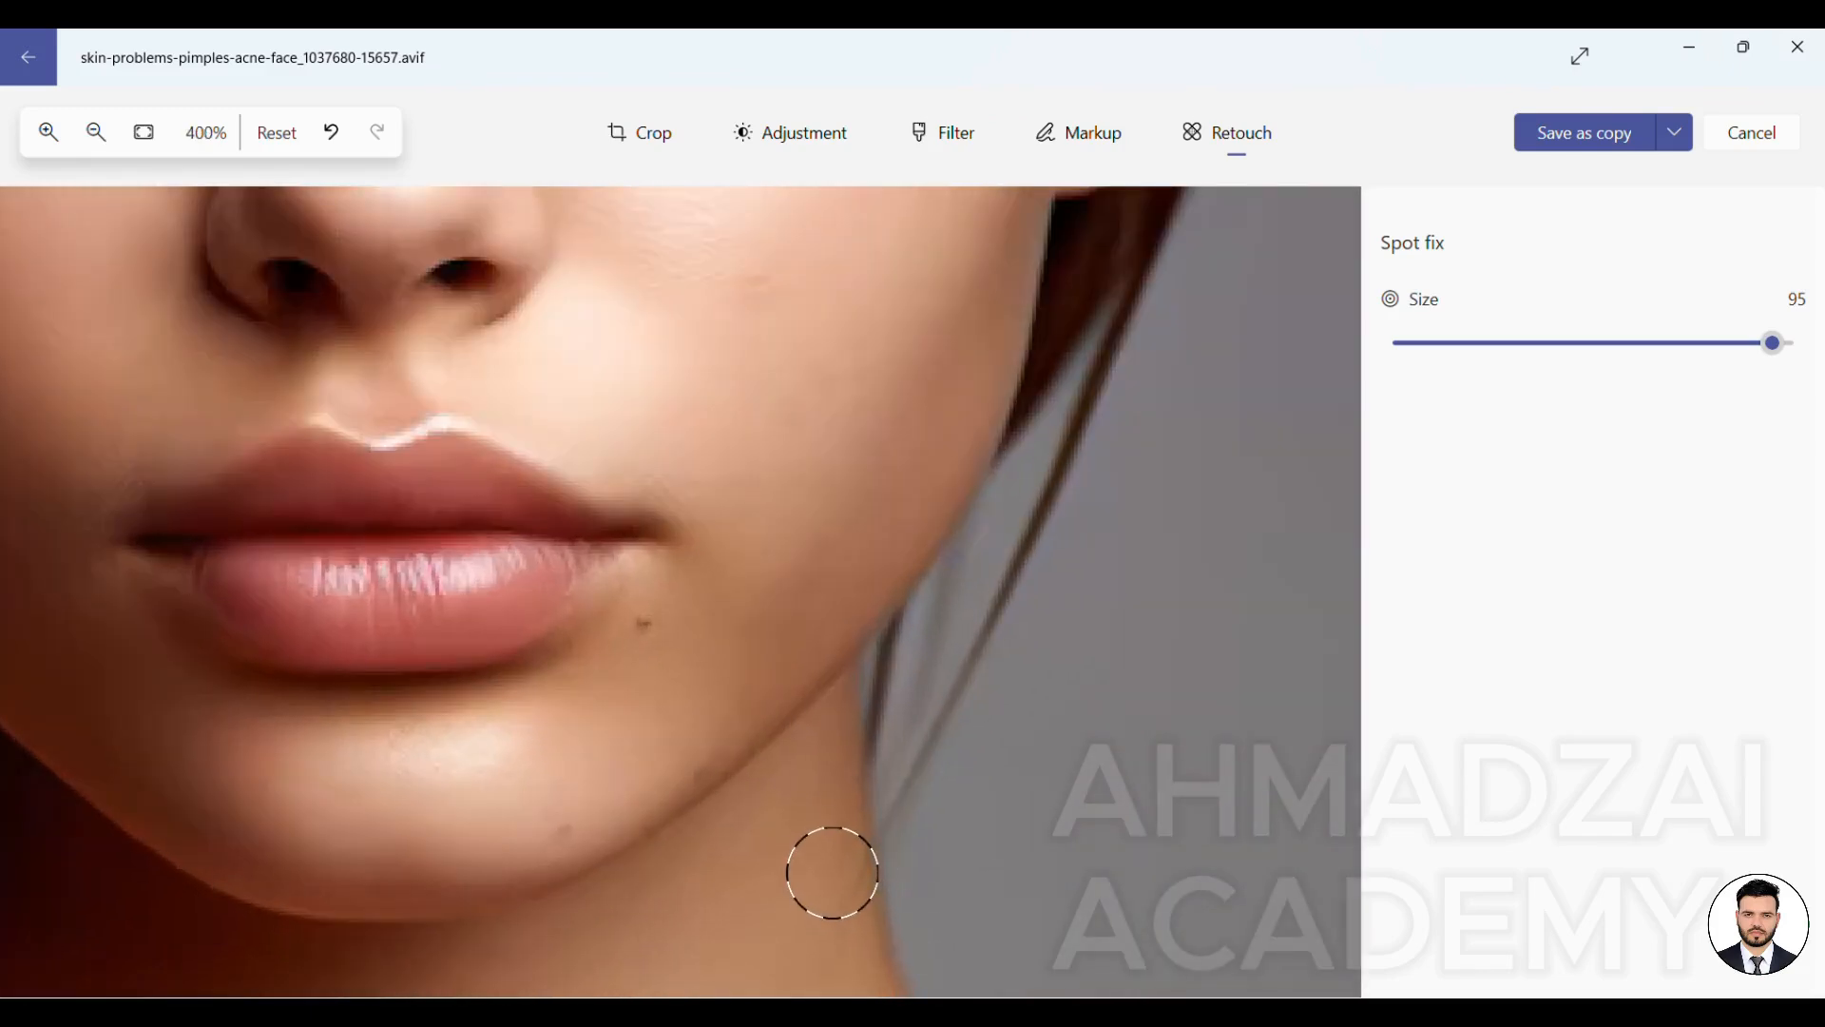
pyautogui.scroll(4, 703, 759)
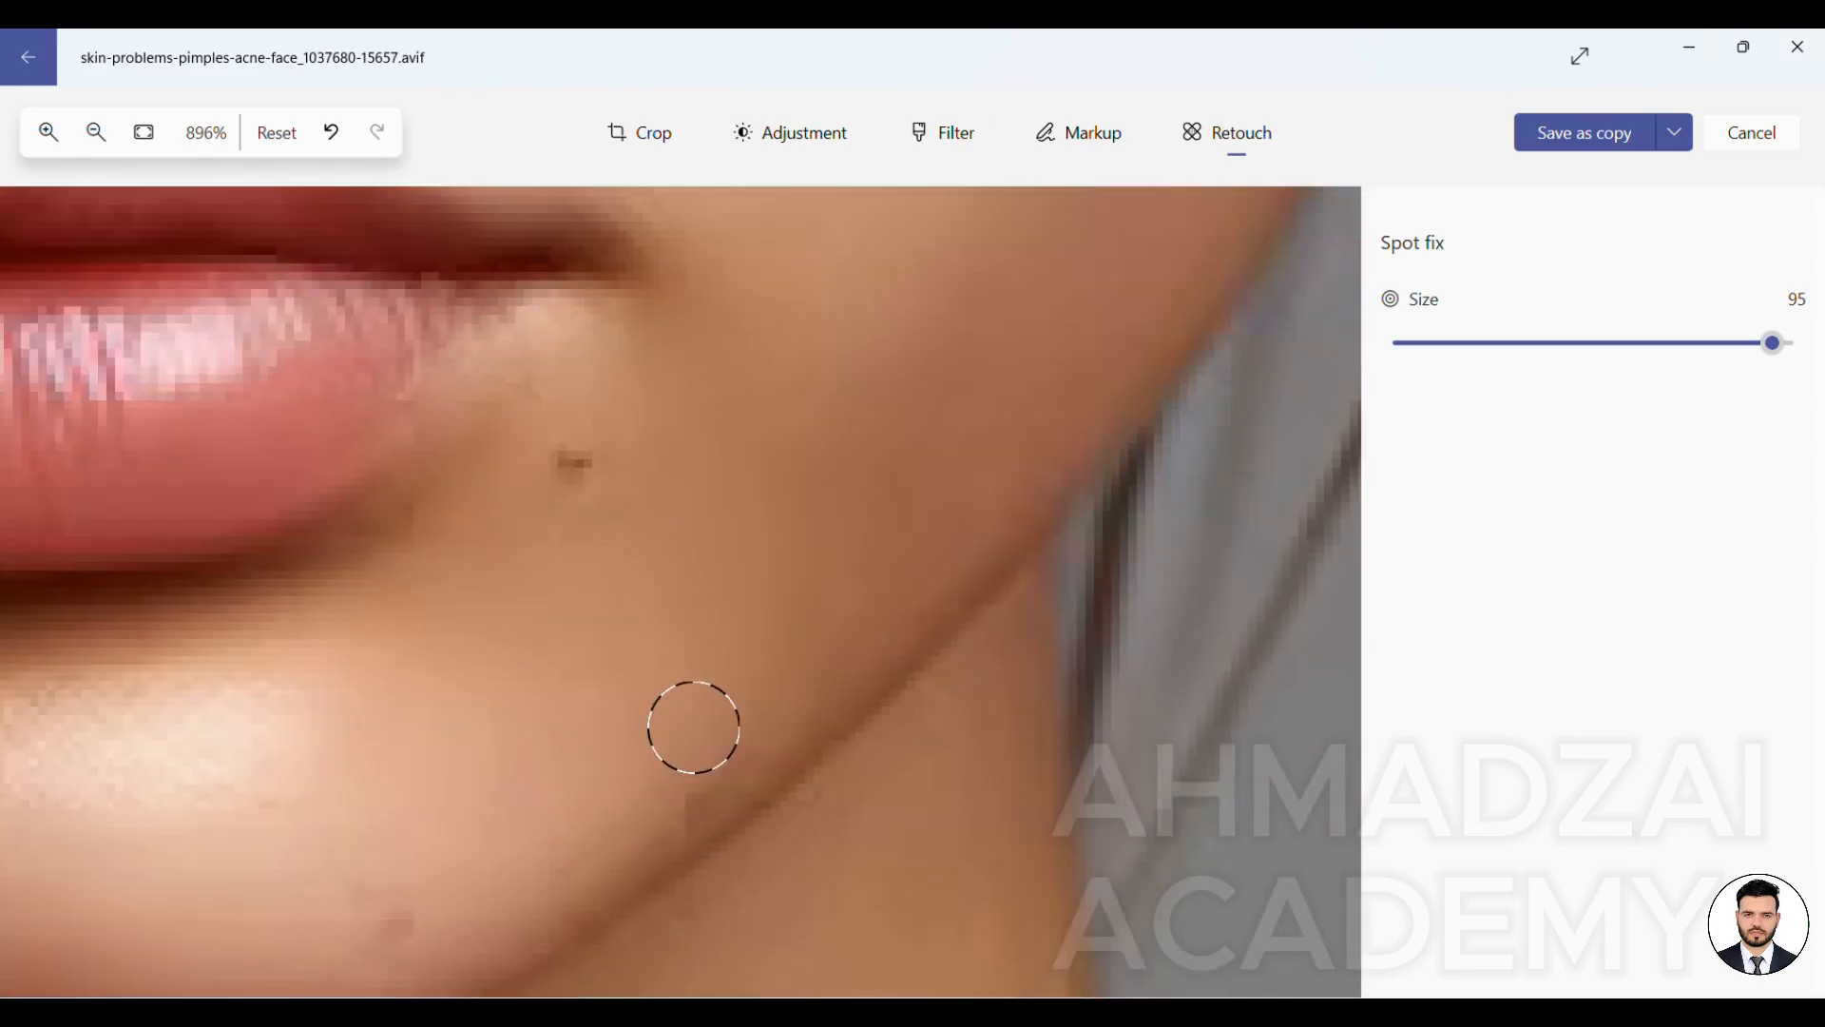
pyautogui.click(574, 467)
pyautogui.click(398, 902)
pyautogui.scroll(-10, 917, 675)
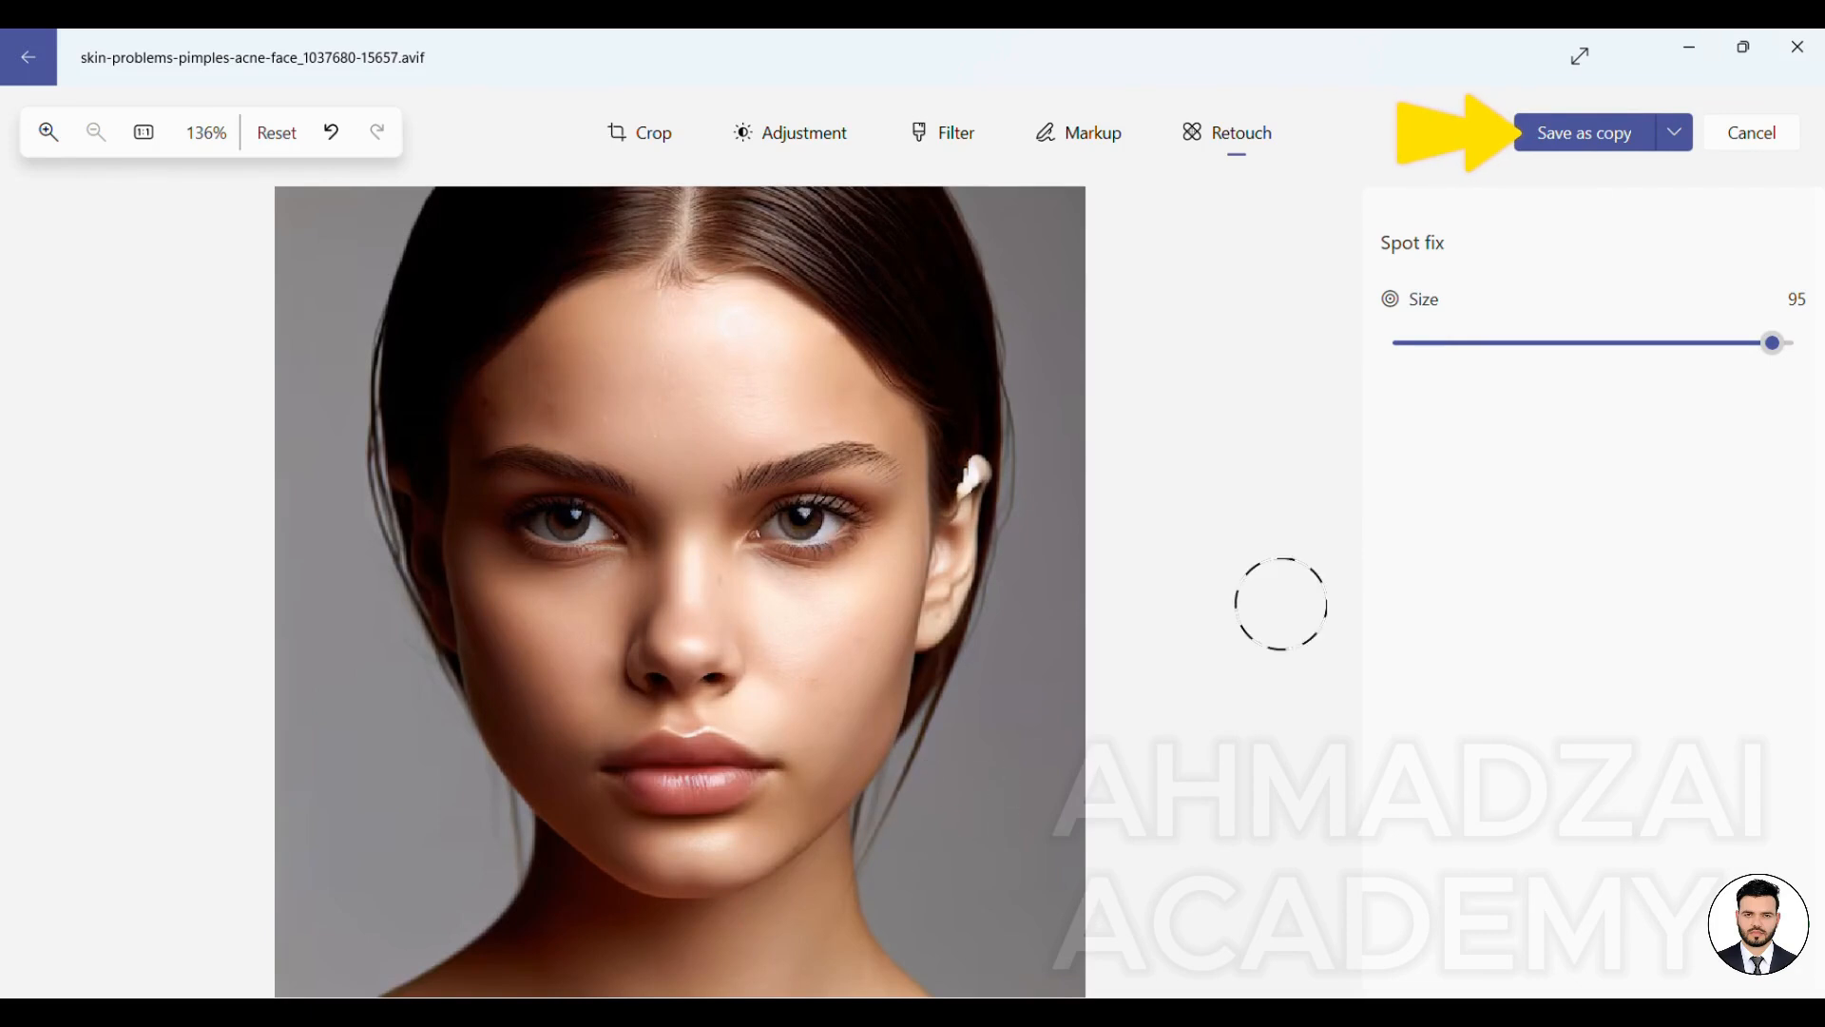
# Save the retouched portrait as a JPG copy named "new" on the Desktop, and close the viewer
pyautogui.click(1561, 143)
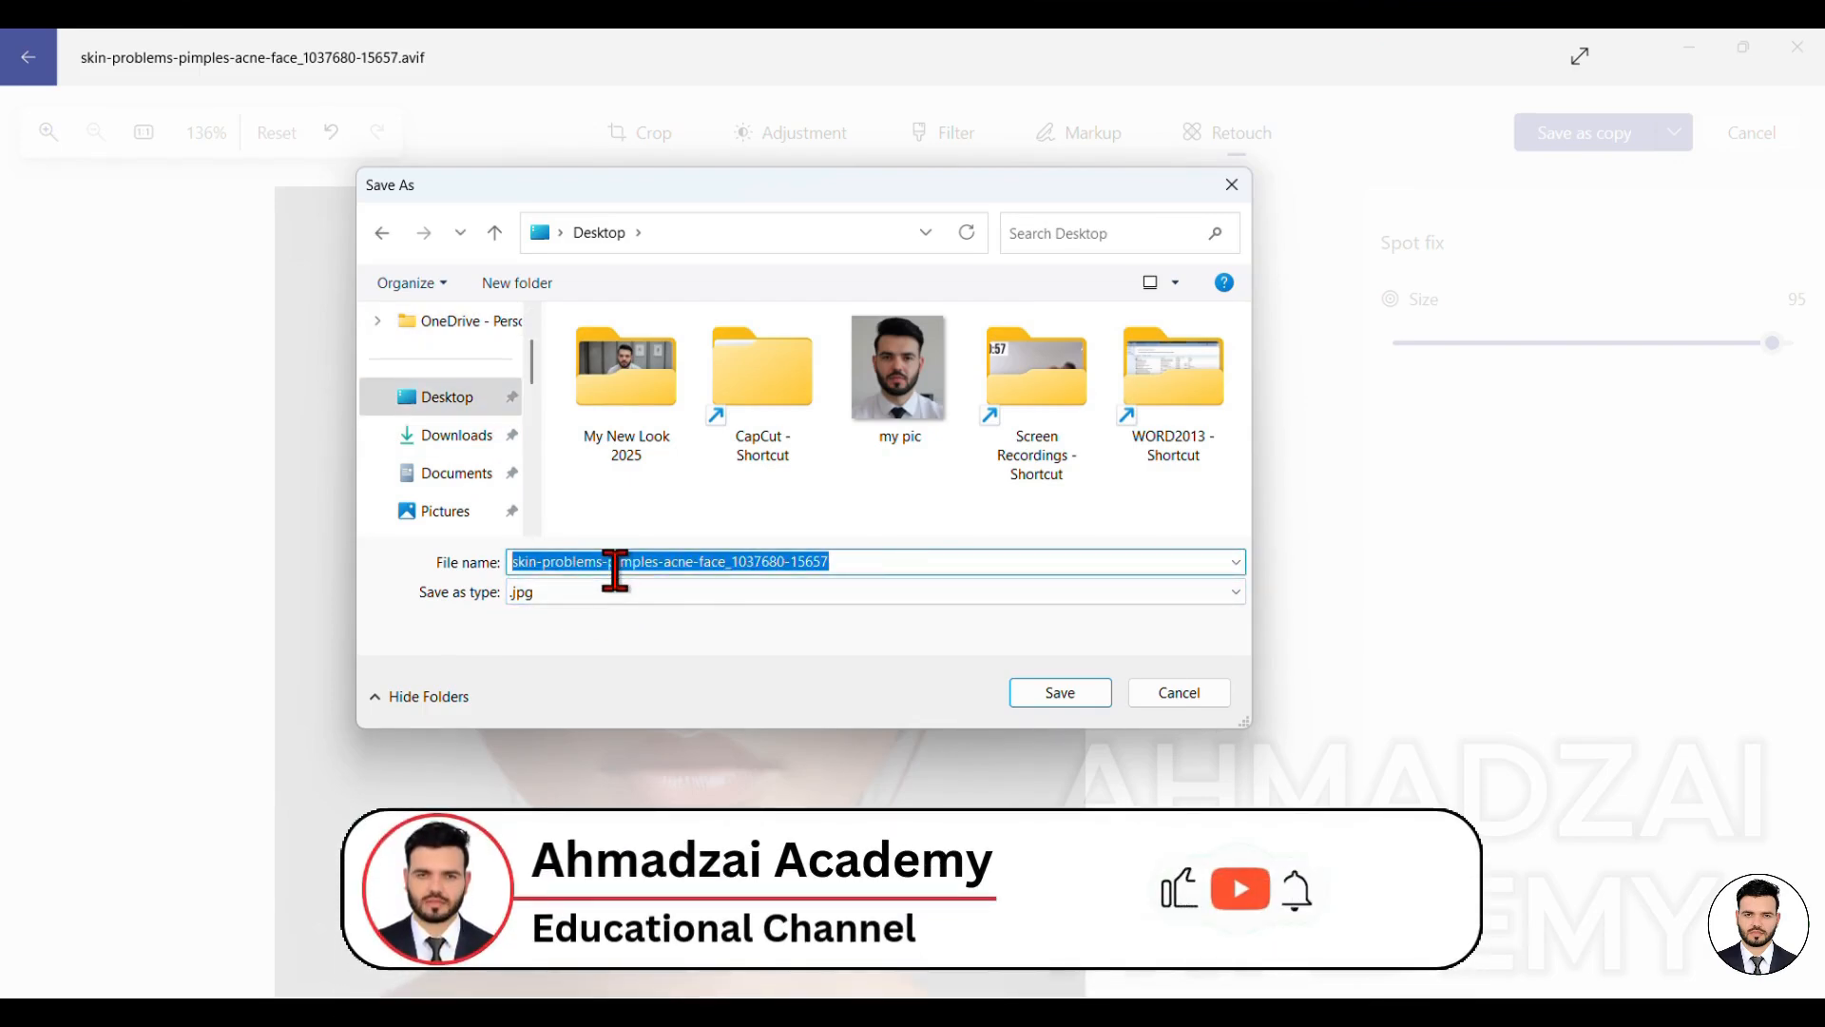
pyautogui.write('new')
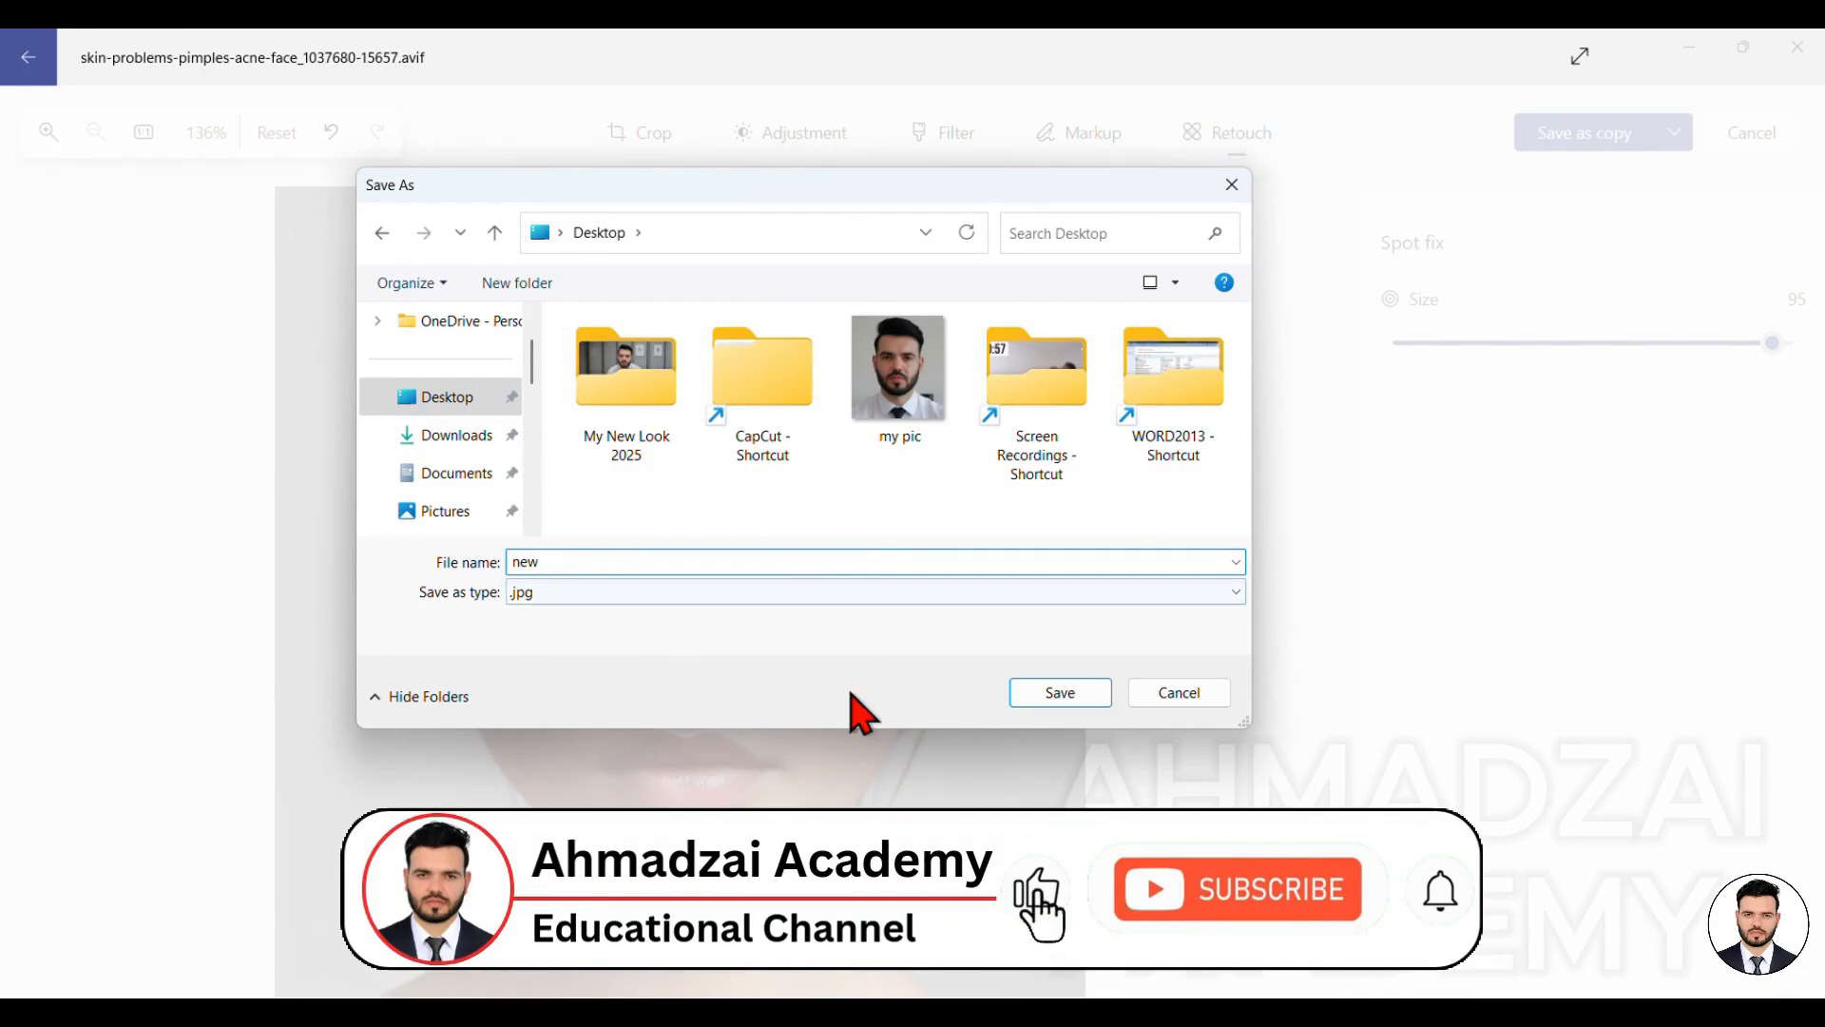
pyautogui.click(1063, 693)
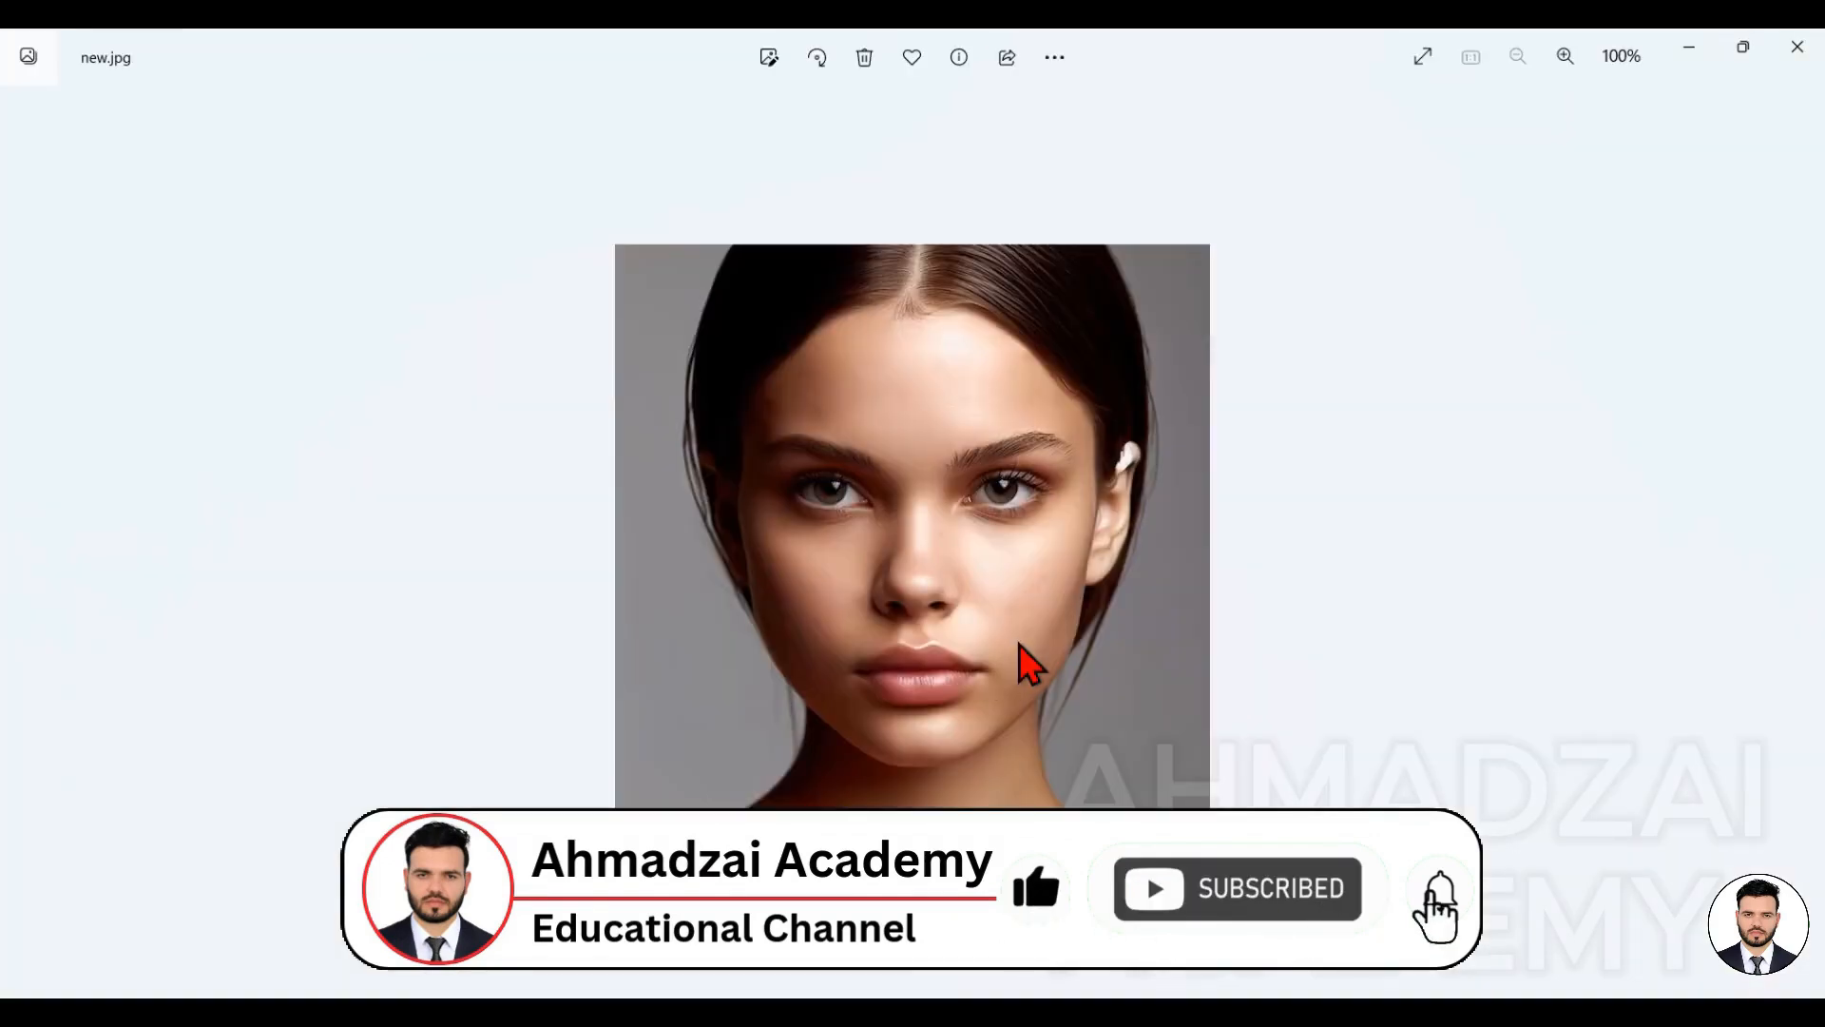
pyautogui.click(1798, 50)
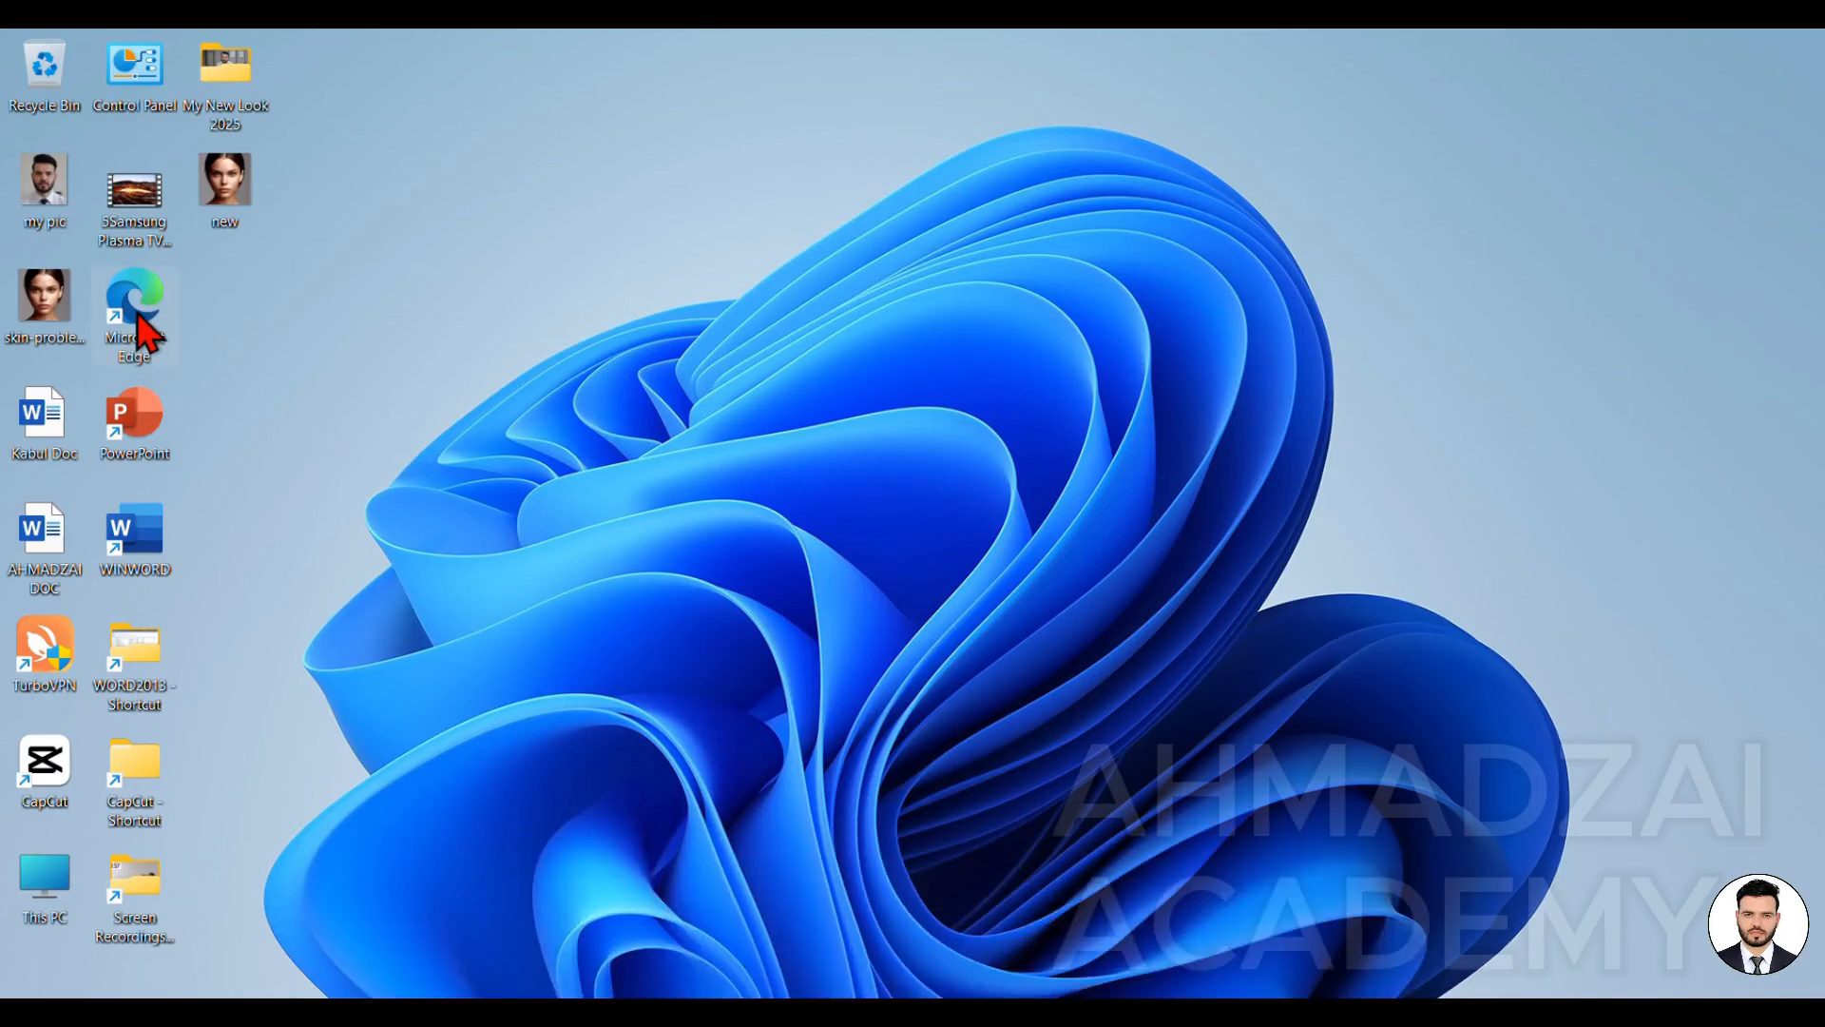
# Open the original acne portrait and new.jpg from the desktop, and arrange their windows side by side
pyautogui.doubleClick(54, 319)
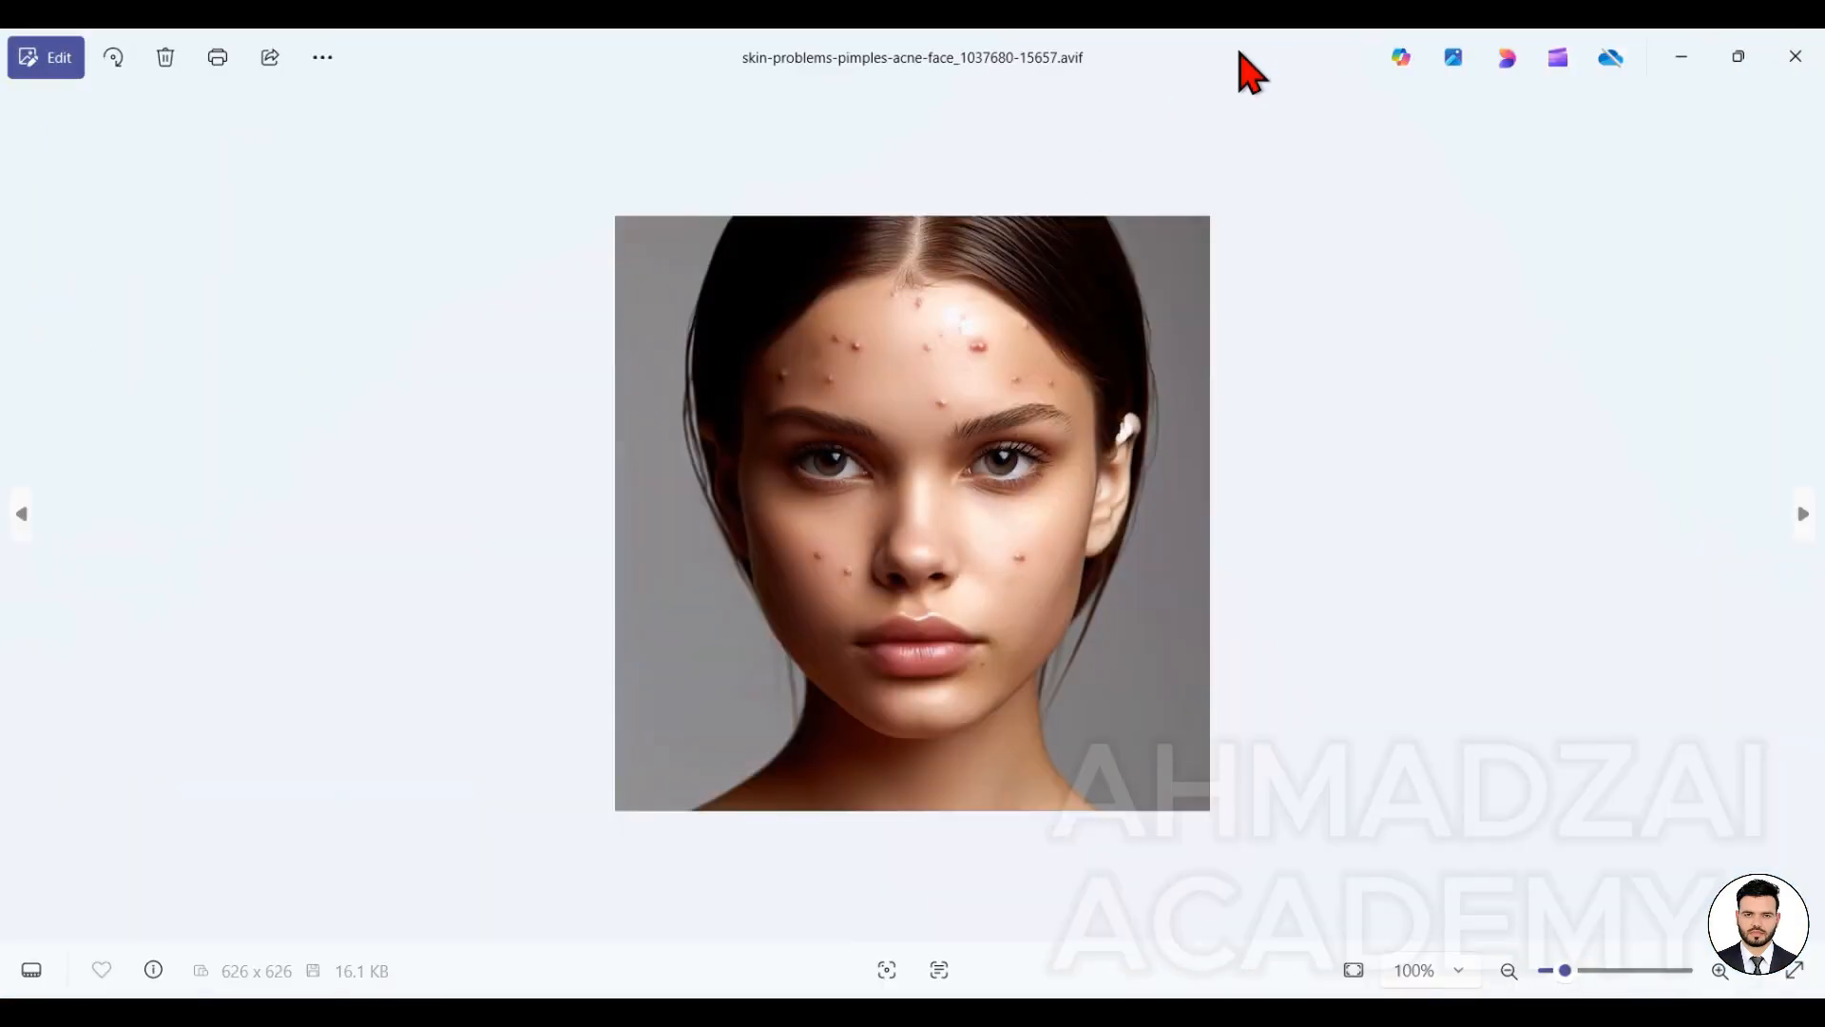
pyautogui.moveTo(1240, 54); pyautogui.dragTo(1359, 195)
pyautogui.doubleClick(200, 249)
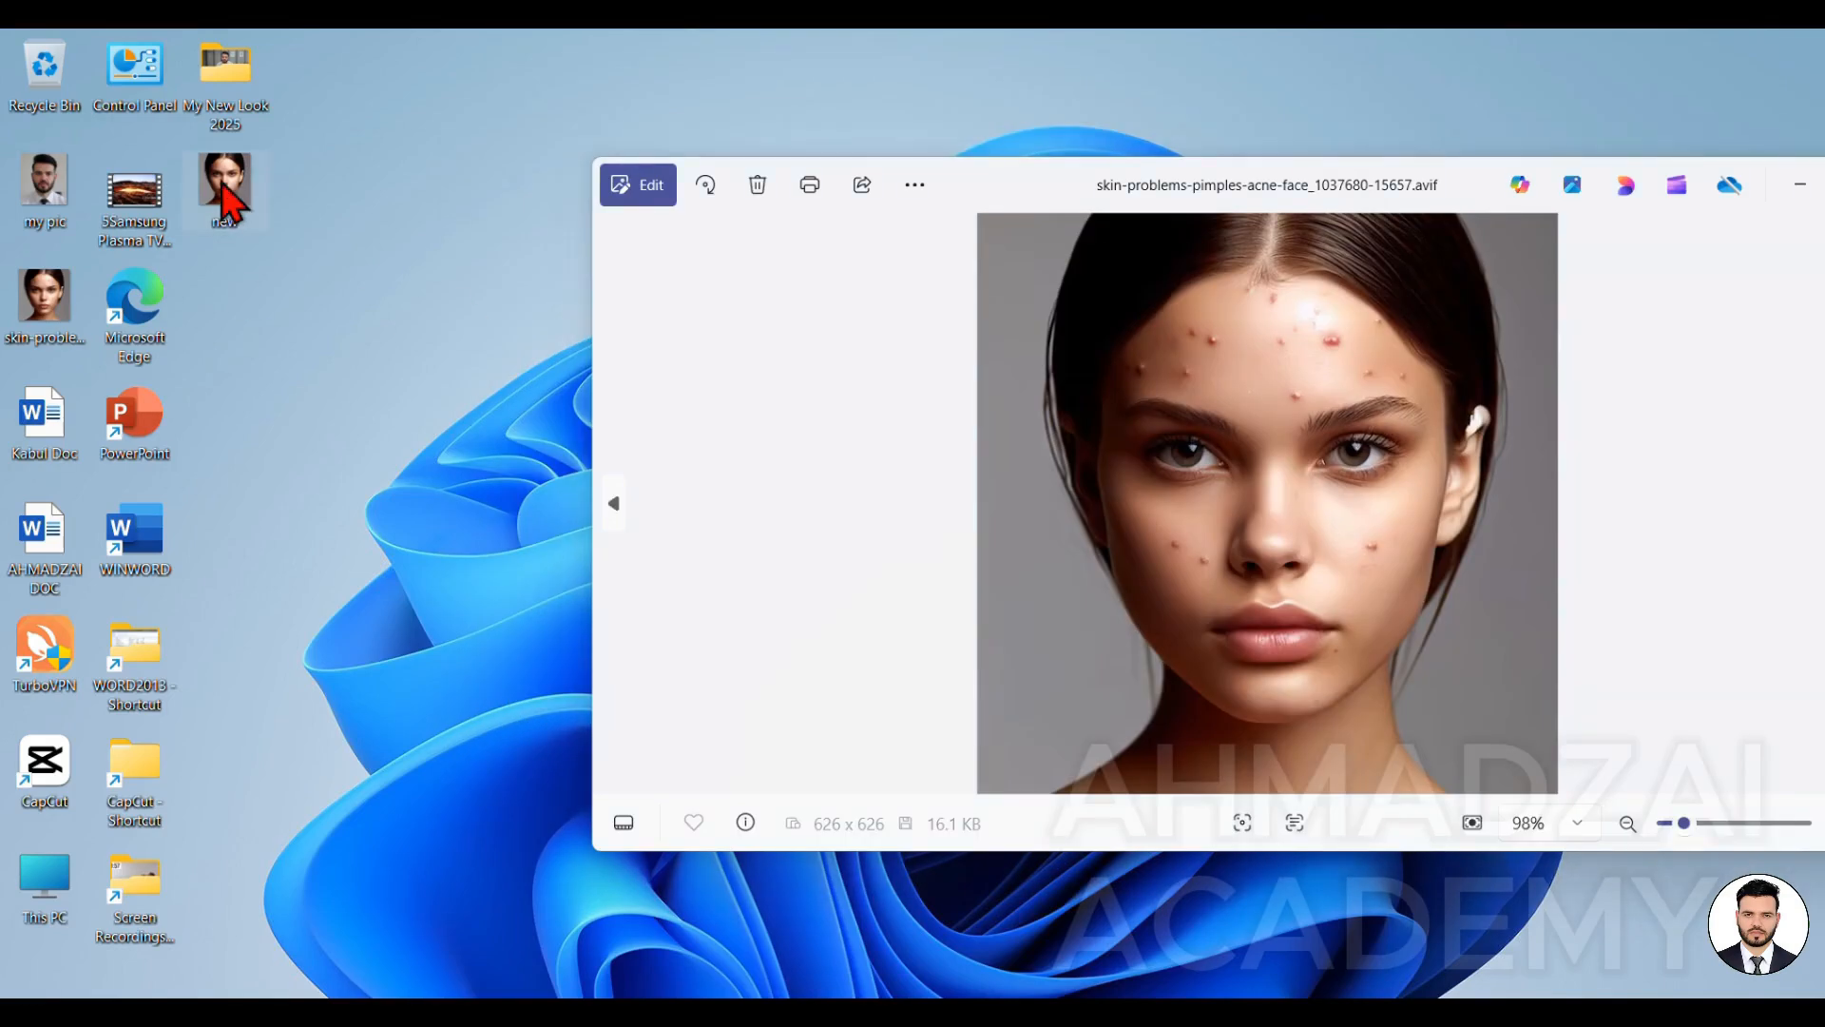
pyautogui.moveTo(631, 232); pyautogui.dragTo(13, 231)
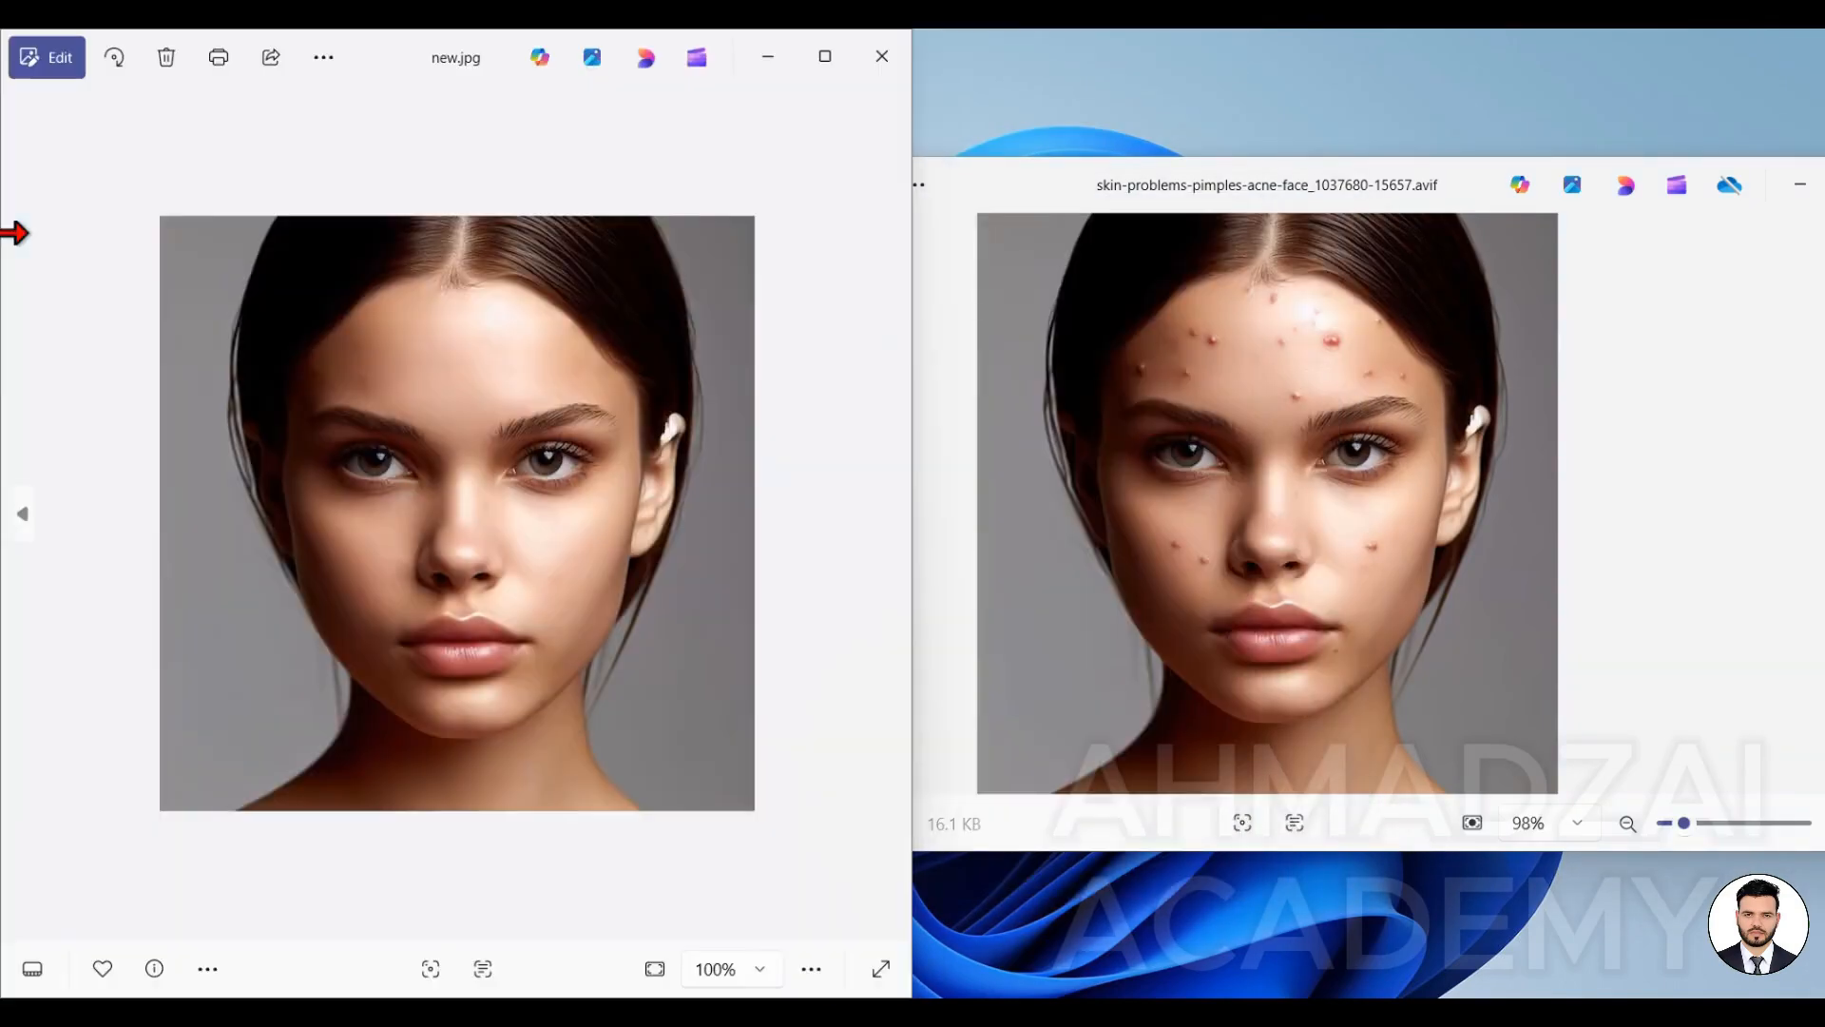
pyautogui.click(1312, 619)
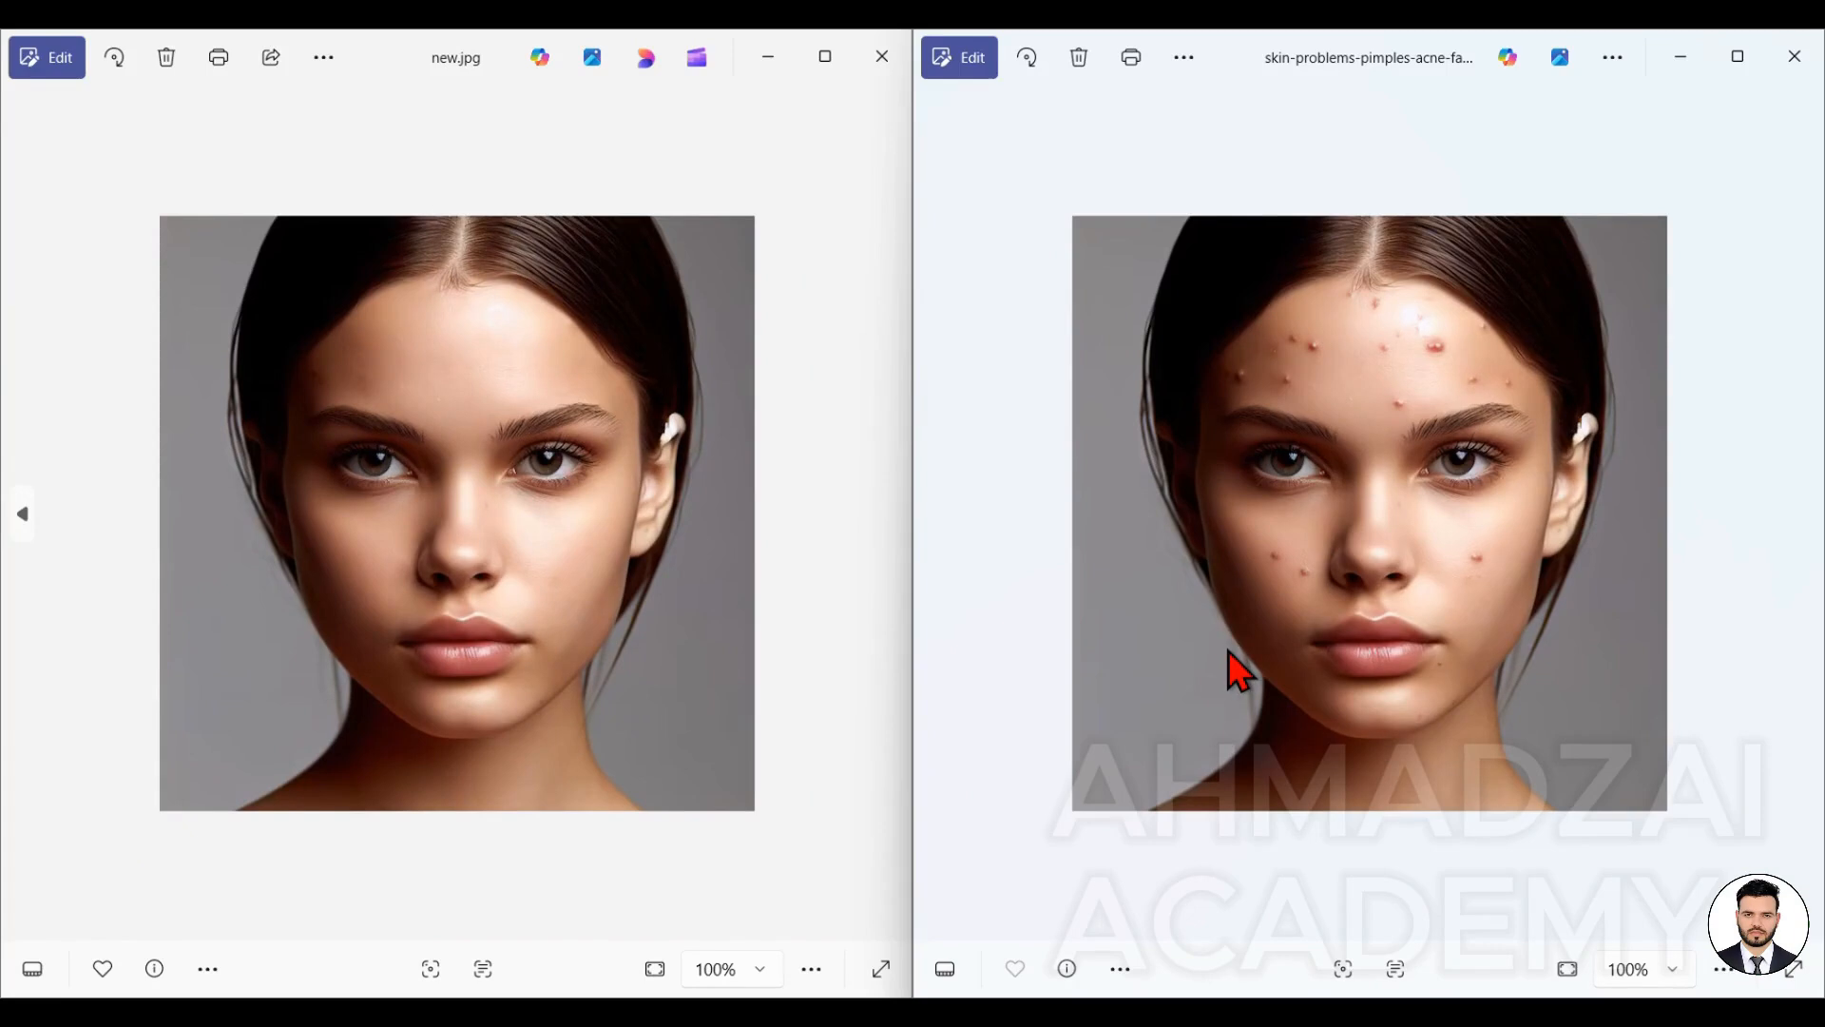
# Enlarge both portraits to compare the facial skin before and after retouching
pyautogui.scroll(3, 709, 675)
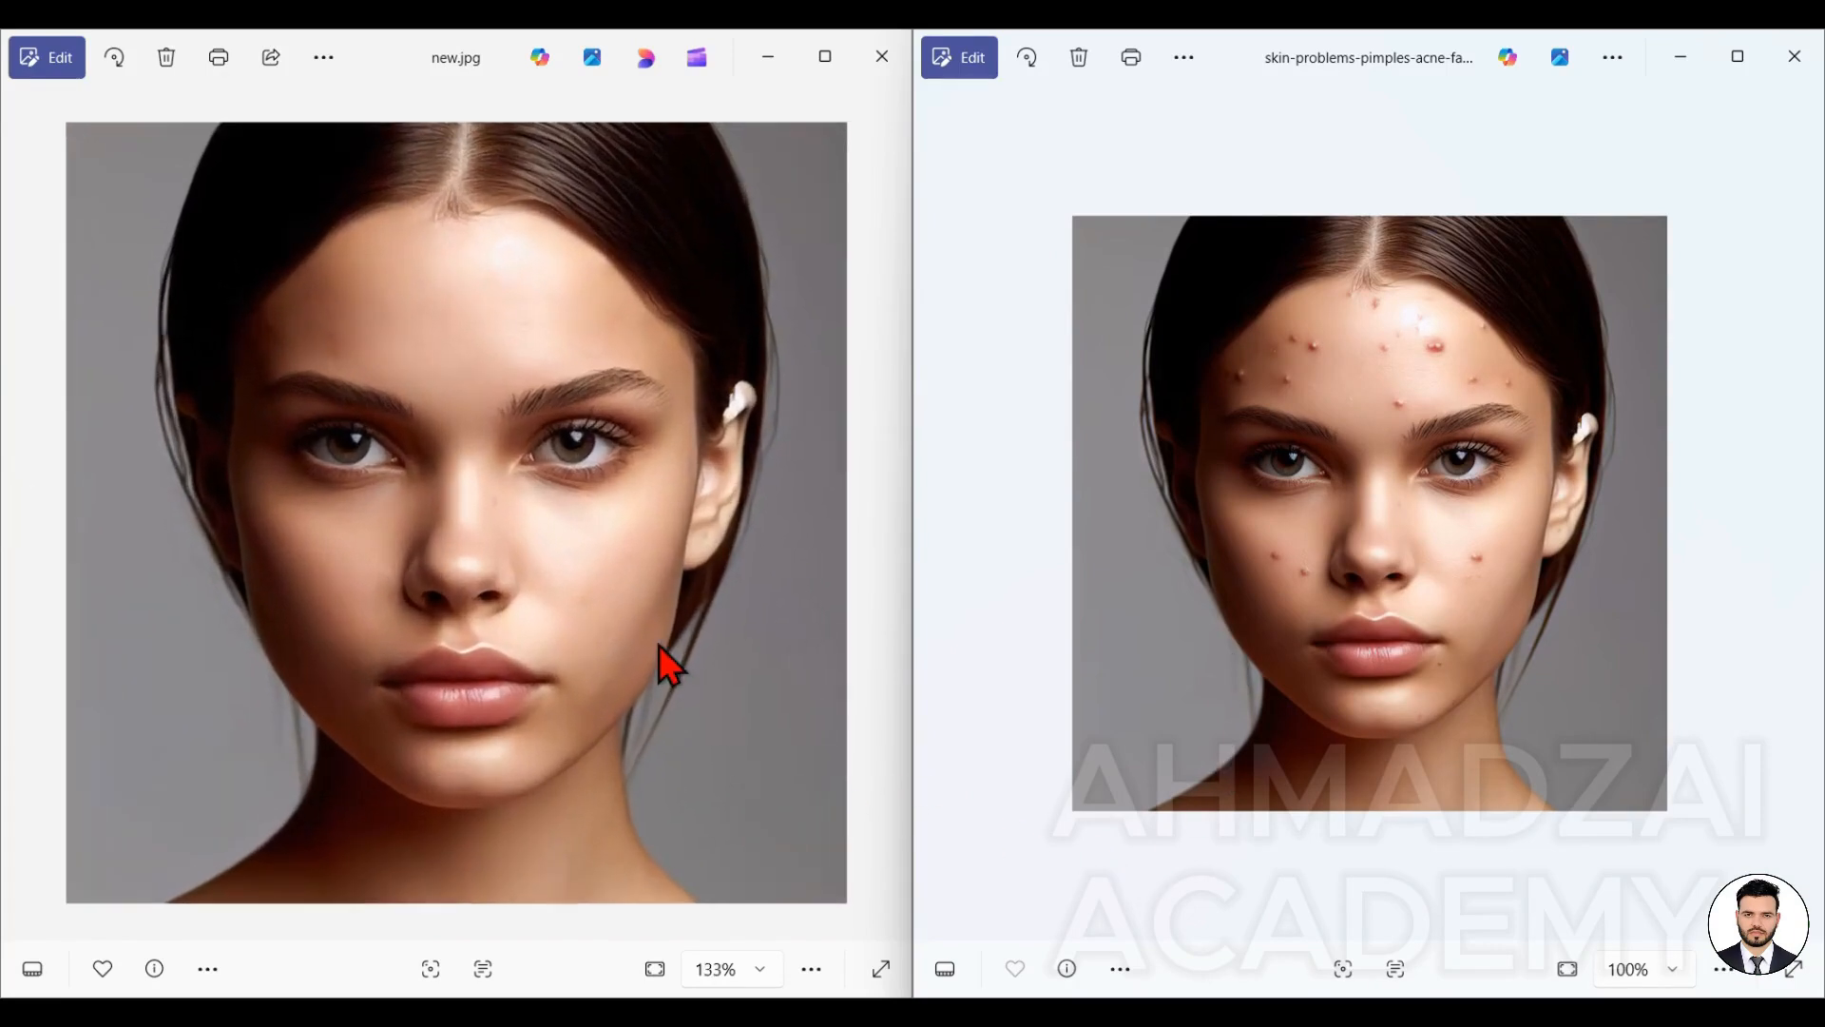
pyautogui.scroll(1, 1289, 599)
pyautogui.scroll(3, 1295, 616)
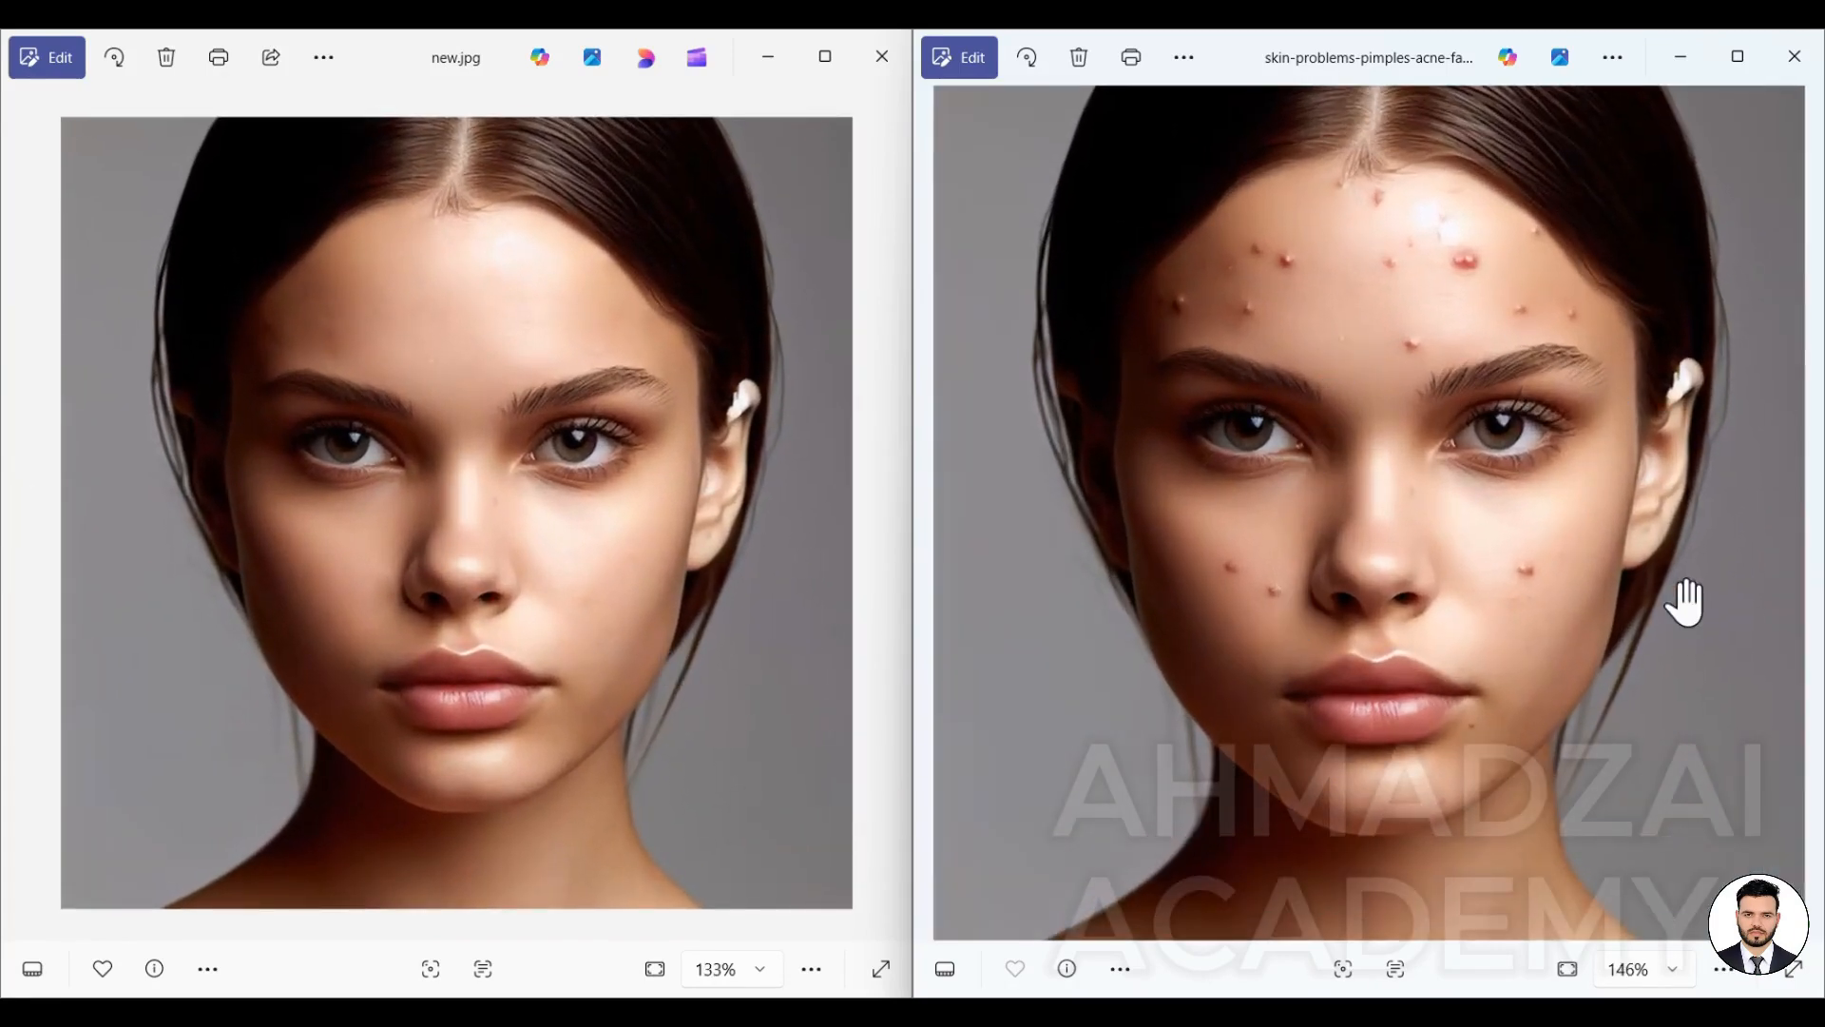